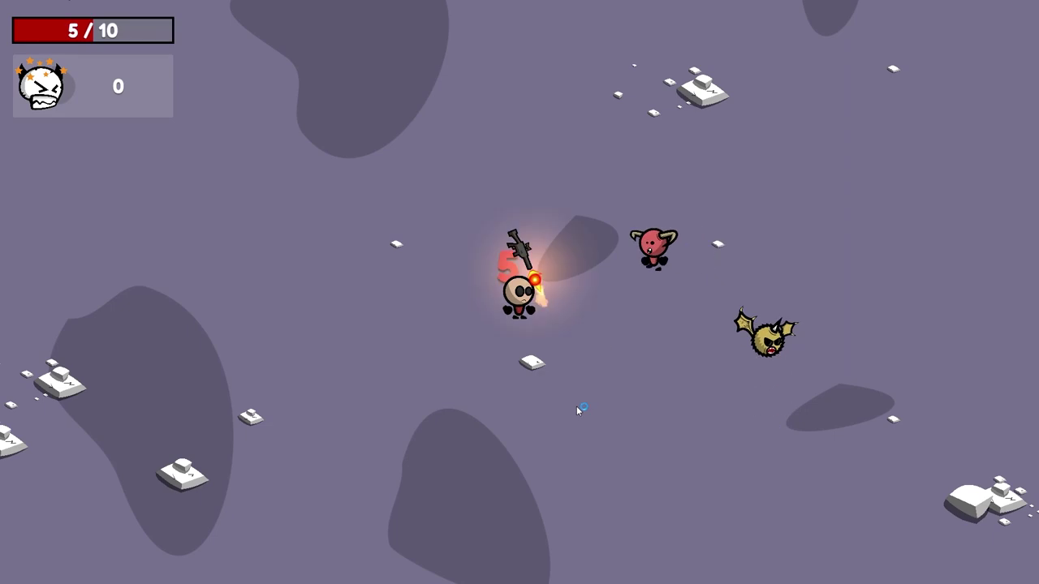
Play the shooter demo with WASD and mouse aiming until game over, then restart with R
{"action": "key", "text": "s"}
{"action": "key", "text": "d"}
{"action": "left_click_drag", "start_coordinate": [501, 198], "coordinate": [433, 273]}
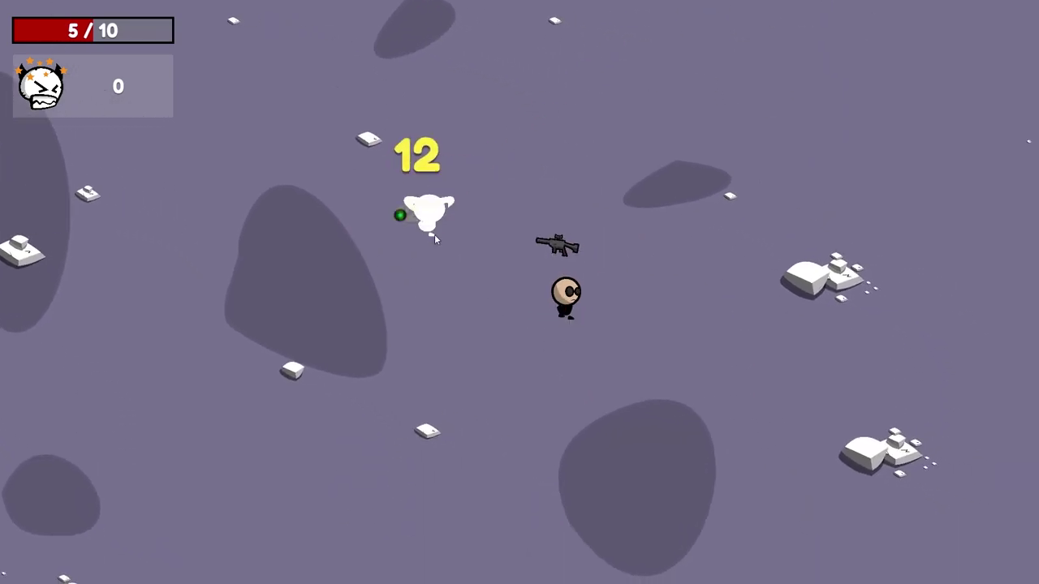
{"action": "key", "text": "d"}
{"action": "key", "text": "w"}
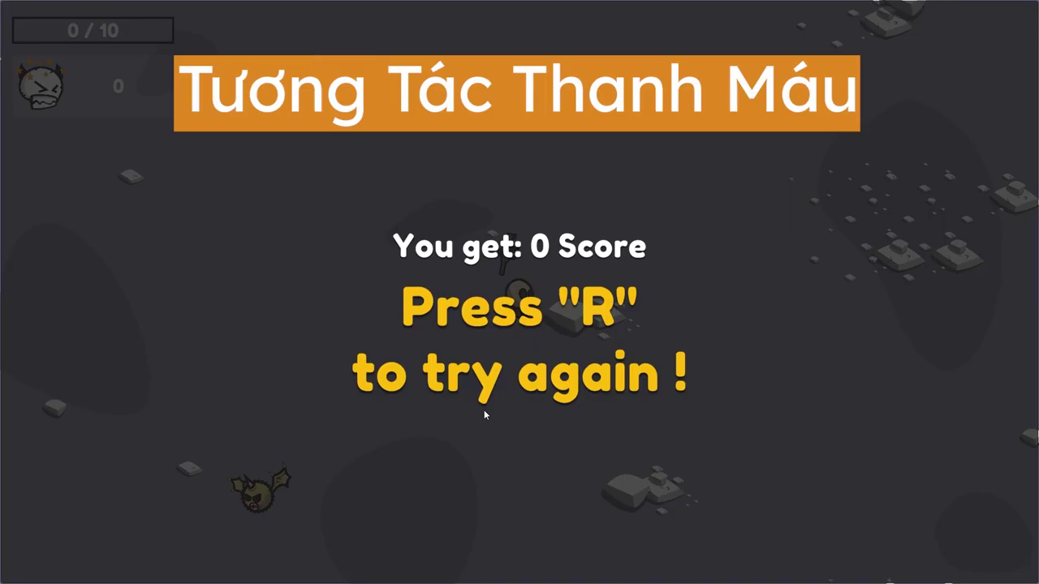
{"action": "key", "text": "r"}
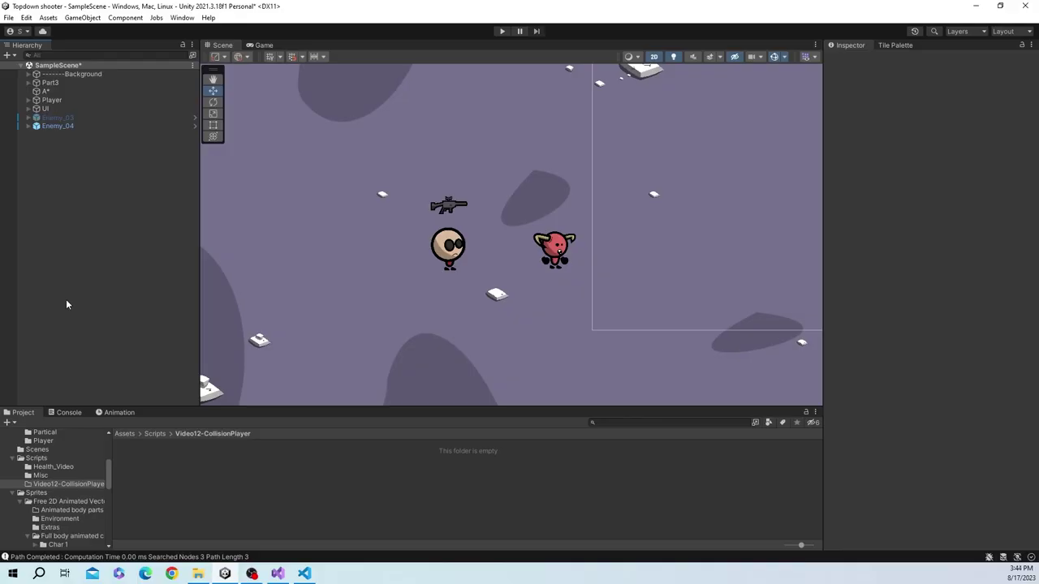
Select Enemy_04 to show its trigger collider and components, and drag it beside the Player
{"action": "left_click", "coordinate": [89, 127]}
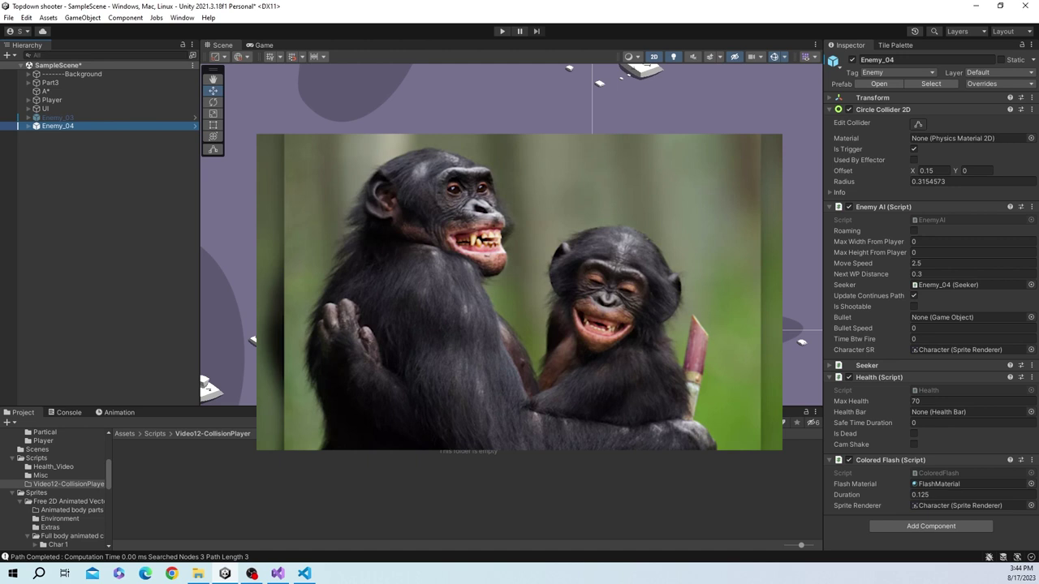
{"action": "mouse_move", "coordinate": [590, 257]}
{"action": "left_mouse_down"}
{"action": "mouse_move", "coordinate": [488, 256]}
{"action": "mouse_move", "coordinate": [583, 255]}
{"action": "left_mouse_up"}
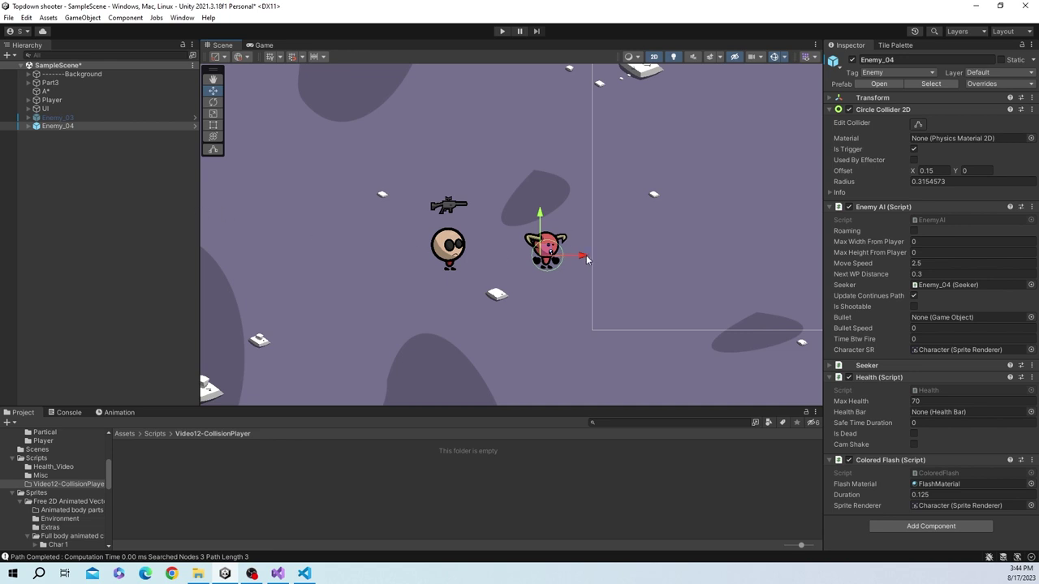
Add Player to the Enemy_04 selection, then clear the selection
{"action": "left_click", "coordinate": [77, 101], "text": "ctrl"}
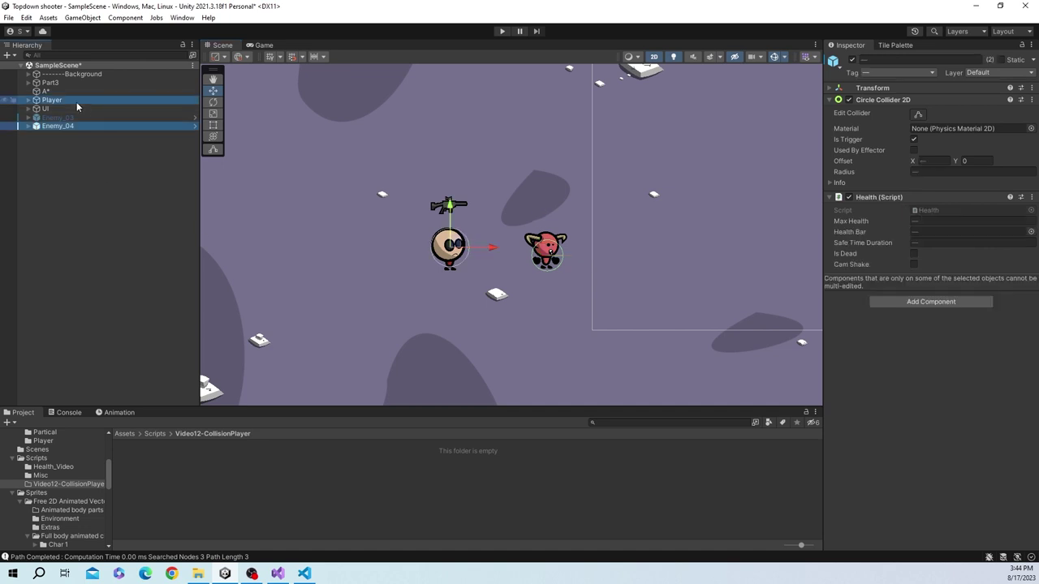
{"action": "scroll", "coordinate": [457, 260], "scroll_direction": "up", "scroll_amount": 1}
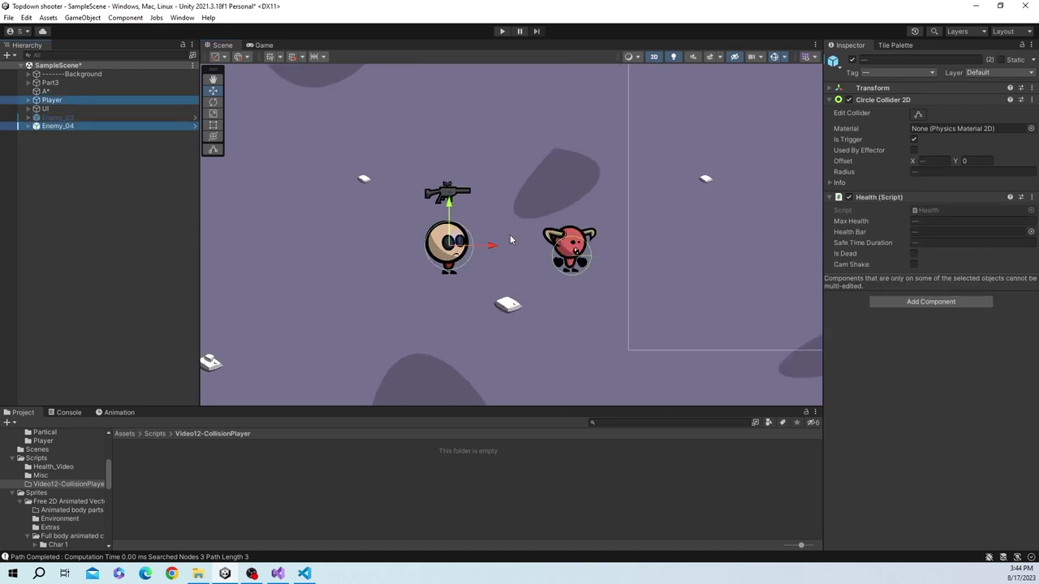
{"action": "scroll", "coordinate": [509, 235], "scroll_direction": "up", "scroll_amount": 1}
{"action": "scroll", "coordinate": [508, 224], "scroll_direction": "up", "scroll_amount": 1}
{"action": "left_click", "coordinate": [119, 158]}
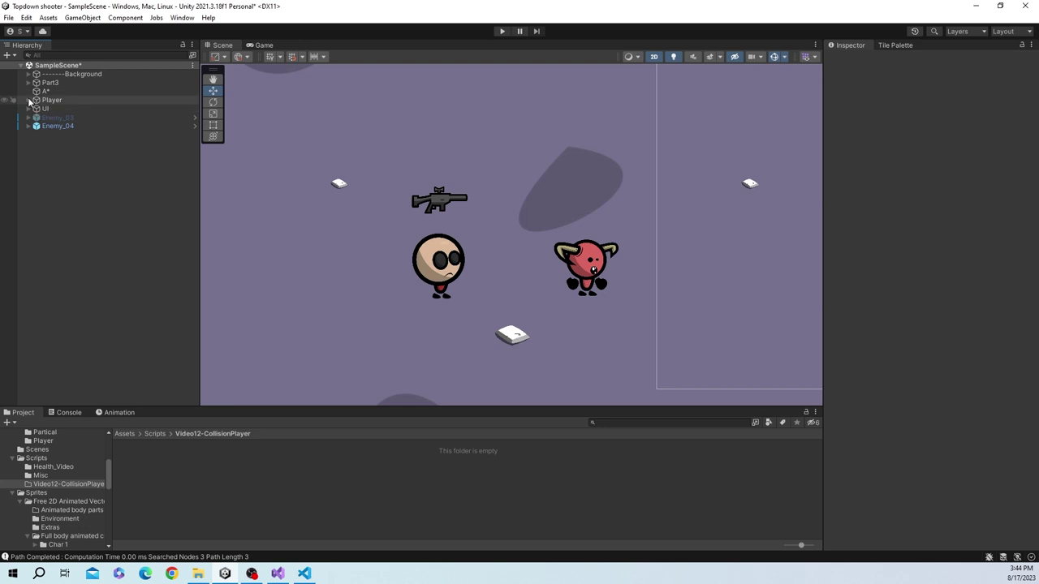
Expand Player to reveal Character, test-move it and undo, then inspect Player's Rigidbody 2D, collider and Health
{"action": "left_click", "coordinate": [29, 100]}
{"action": "double_click", "coordinate": [64, 118]}
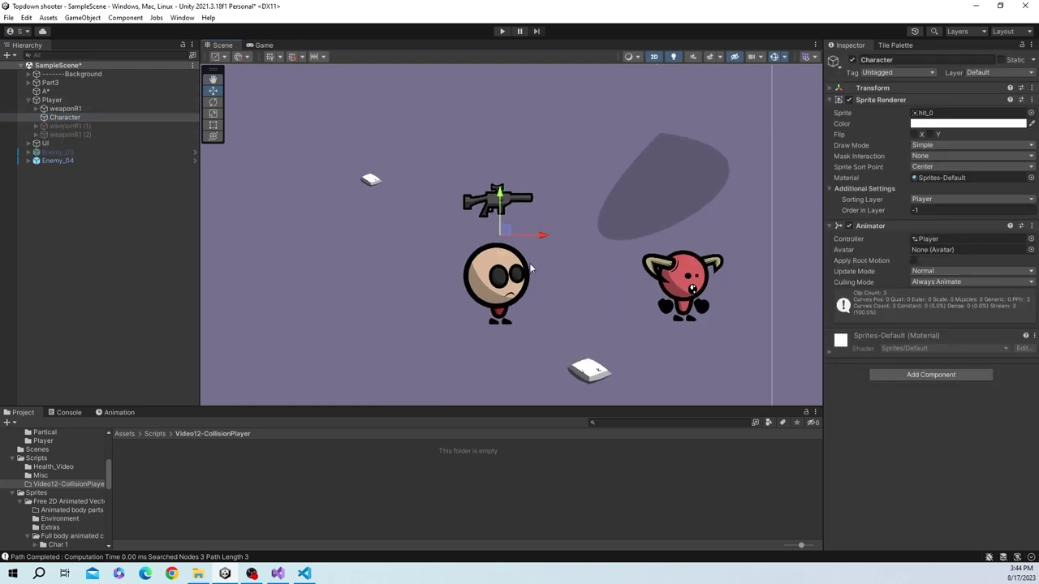
{"action": "left_click_drag", "start_coordinate": [504, 233], "coordinate": [529, 241]}
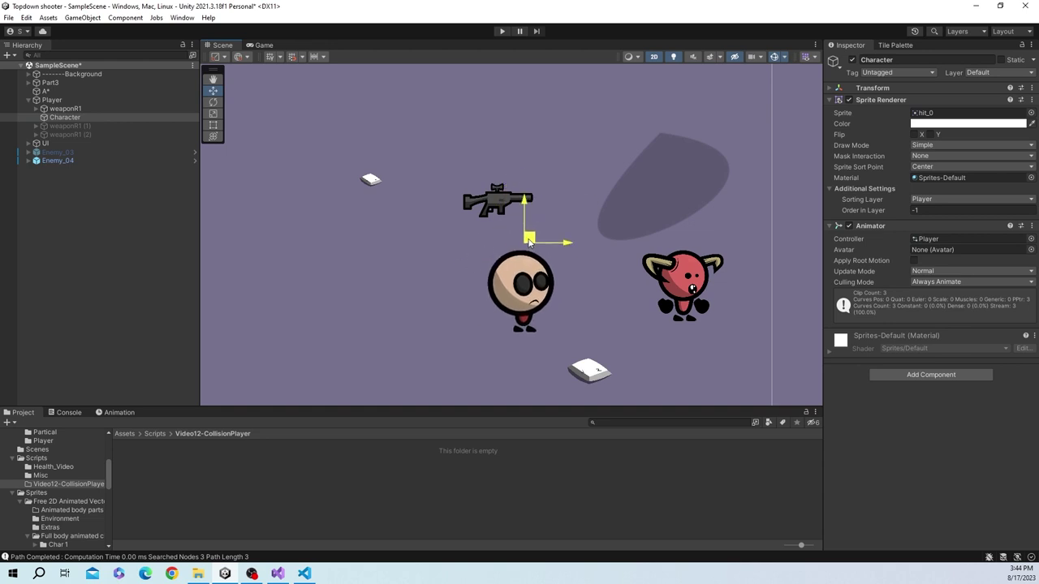
{"action": "key", "text": "ctrl+z"}
{"action": "left_click", "coordinate": [96, 98]}
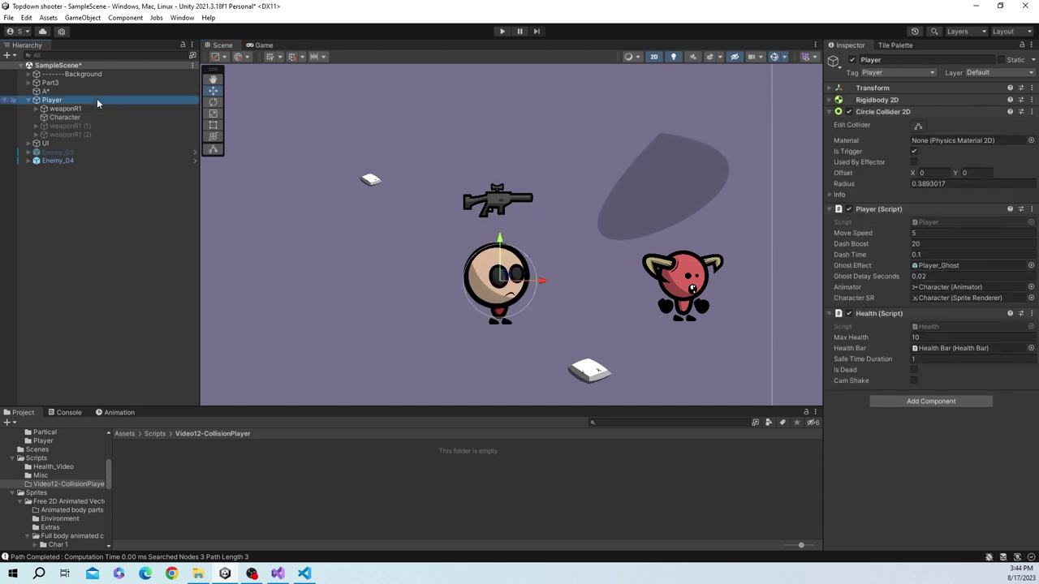
{"action": "scroll", "coordinate": [650, 334], "scroll_direction": "down", "scroll_amount": 2}
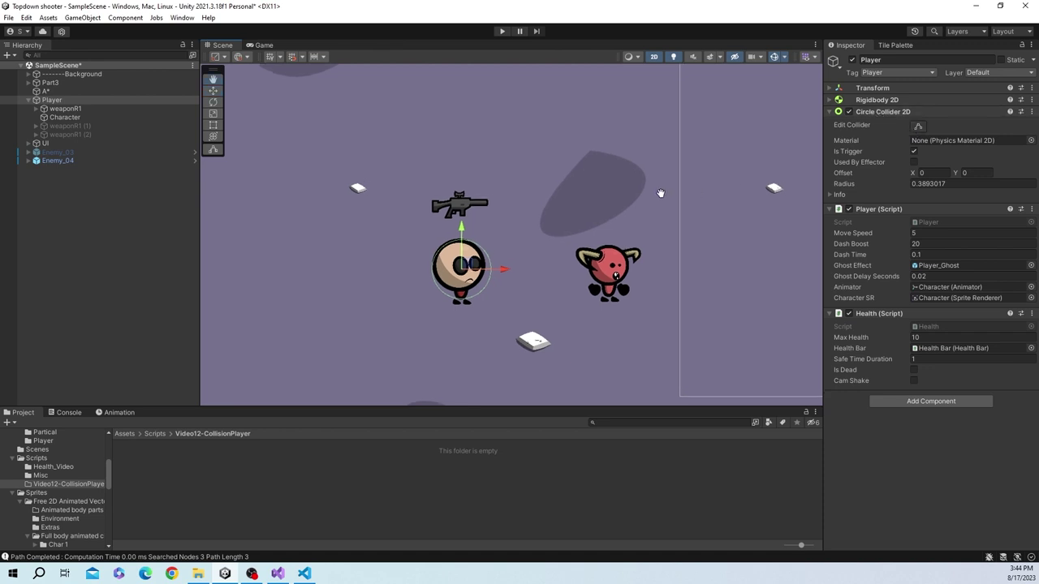
{"action": "middle_click_drag", "start_coordinate": [657, 193], "coordinate": [647, 198]}
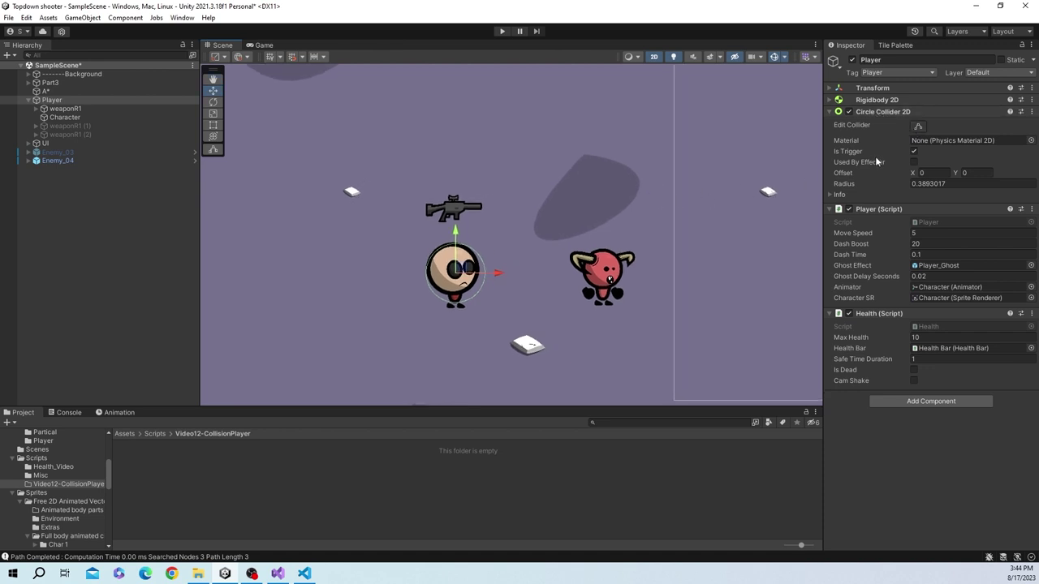
{"action": "left_click", "coordinate": [917, 406]}
{"action": "type", "text": "re"}
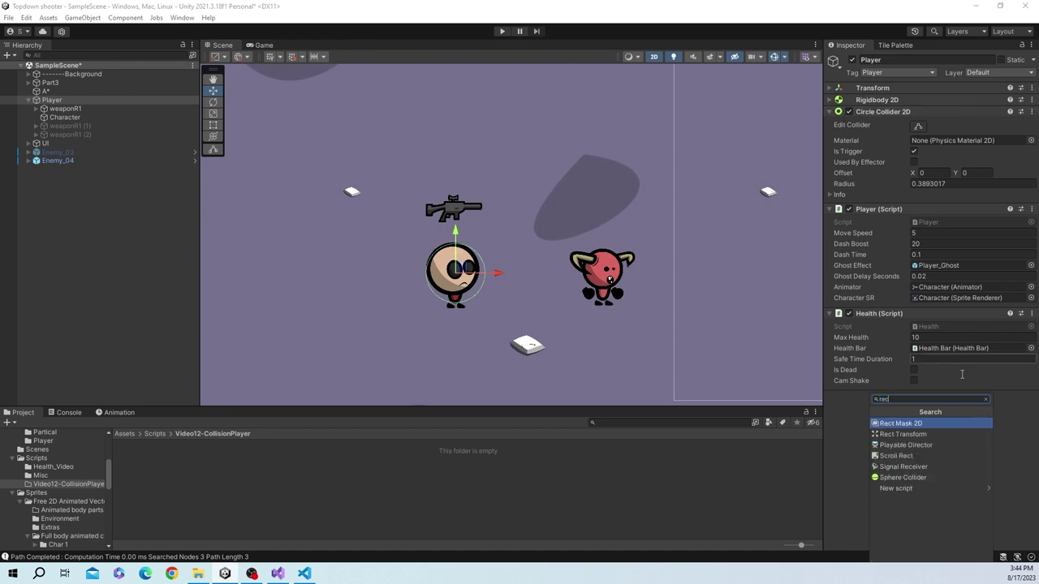
{"action": "type", "text": "c"}
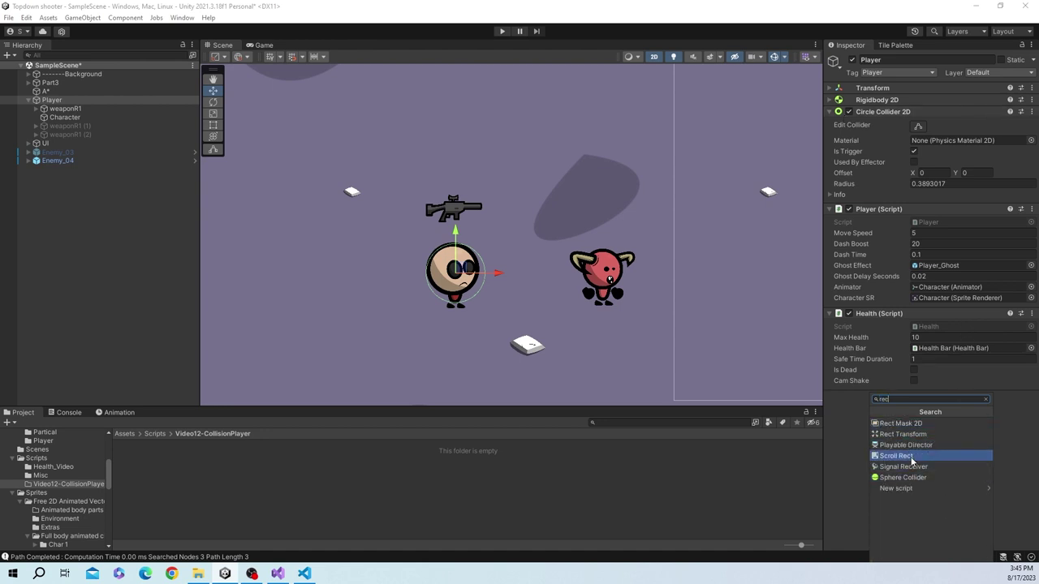
{"action": "key", "text": "BackSpace"}
{"action": "key", "text": "BackSpace"}
{"action": "key", "text": "BackSpace"}
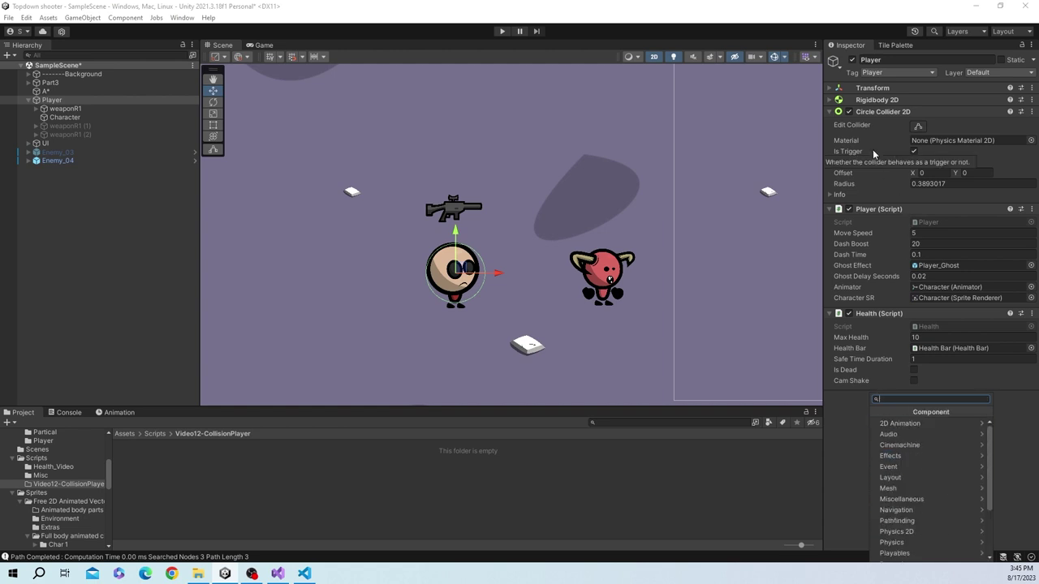
{"action": "left_click", "coordinate": [846, 410]}
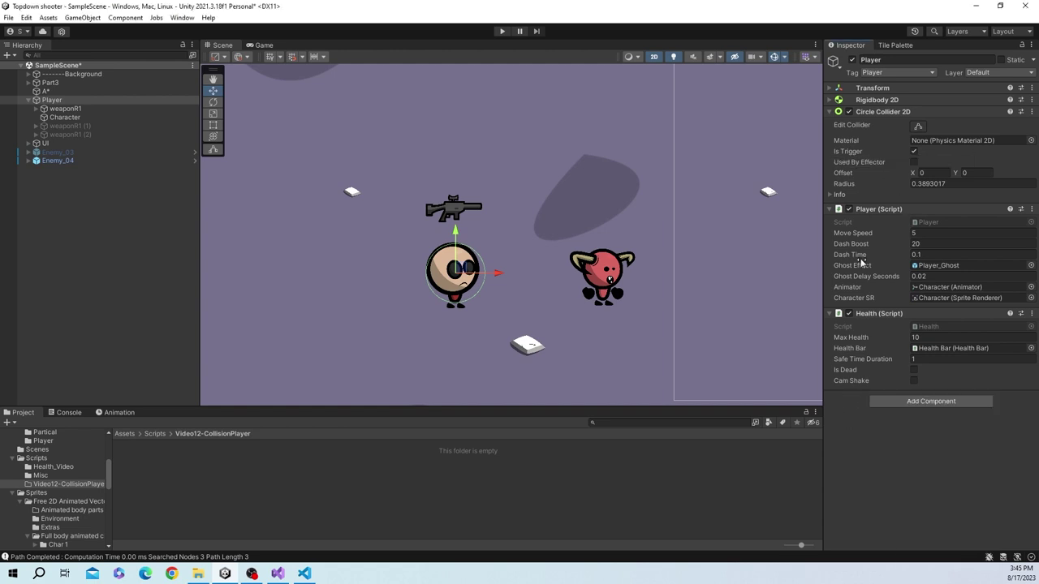
Recentre the Scene view, collapse Player's children and frame Player
{"action": "middle_click_drag", "start_coordinate": [497, 256], "coordinate": [506, 272]}
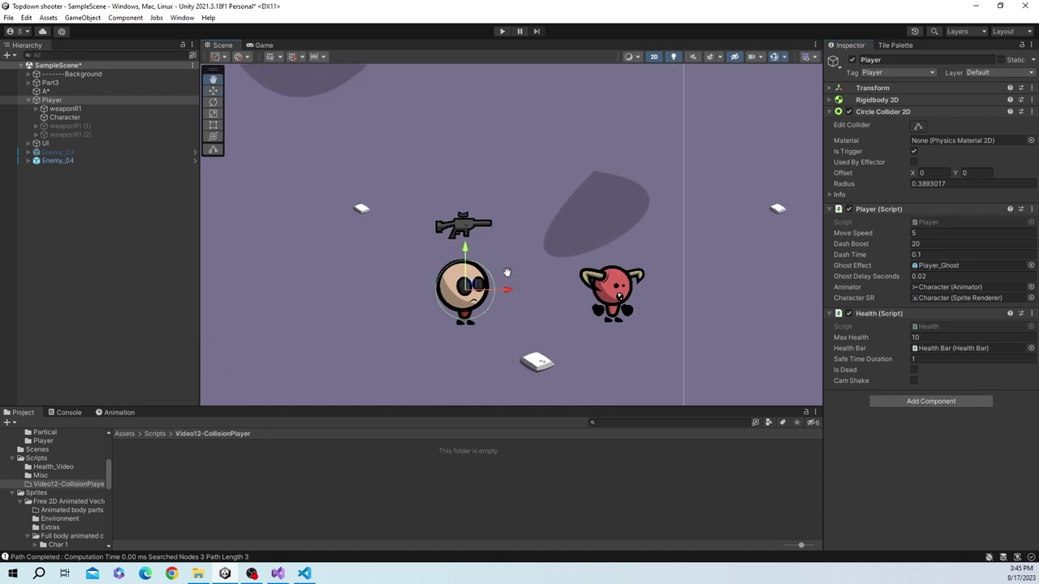
{"action": "scroll", "coordinate": [516, 279], "scroll_direction": "up", "scroll_amount": 2}
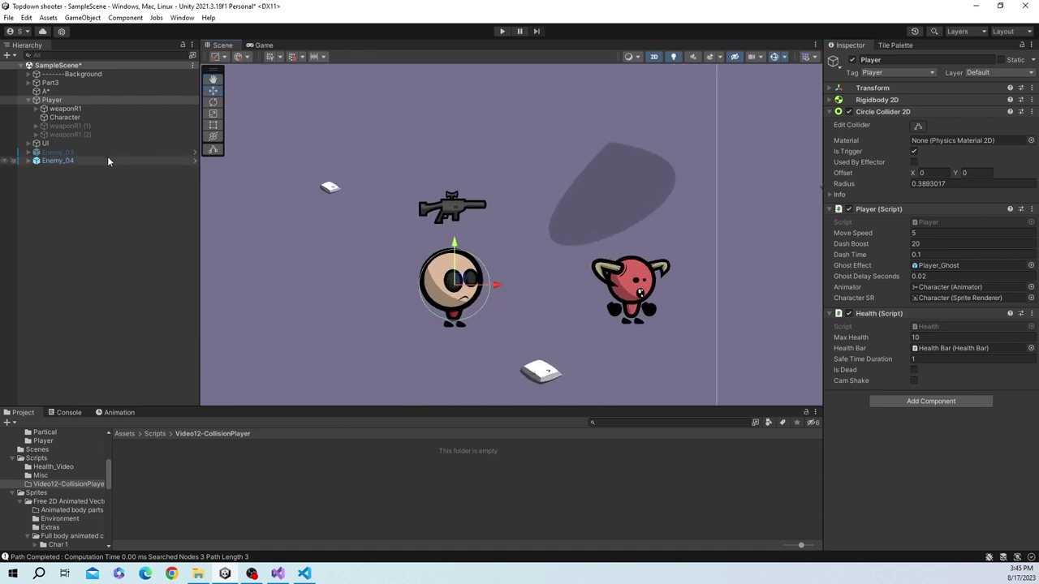
{"action": "middle_click_drag", "start_coordinate": [397, 249], "coordinate": [387, 243]}
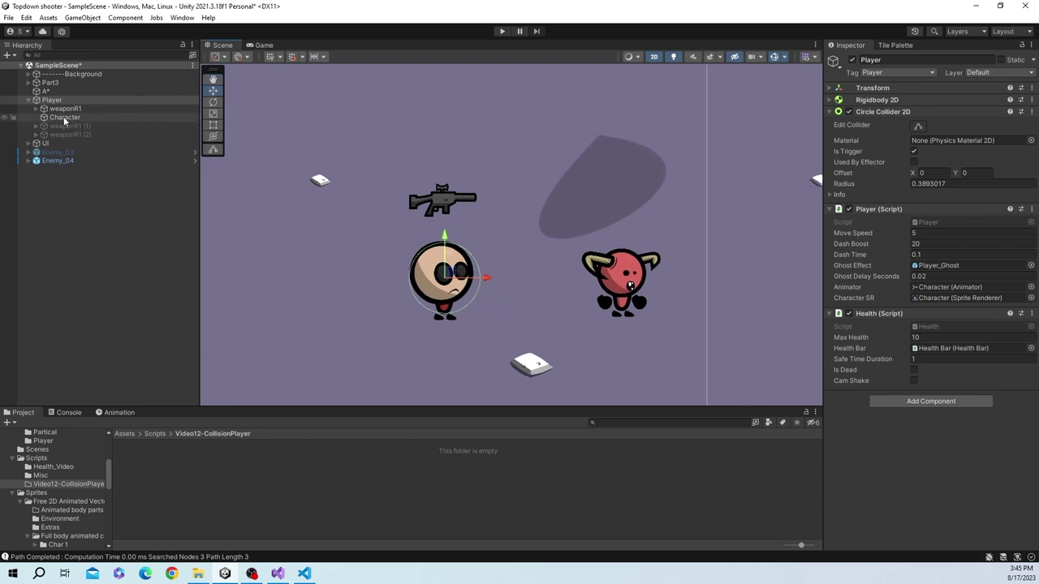
{"action": "left_click", "coordinate": [28, 99]}
{"action": "double_click", "coordinate": [63, 99]}
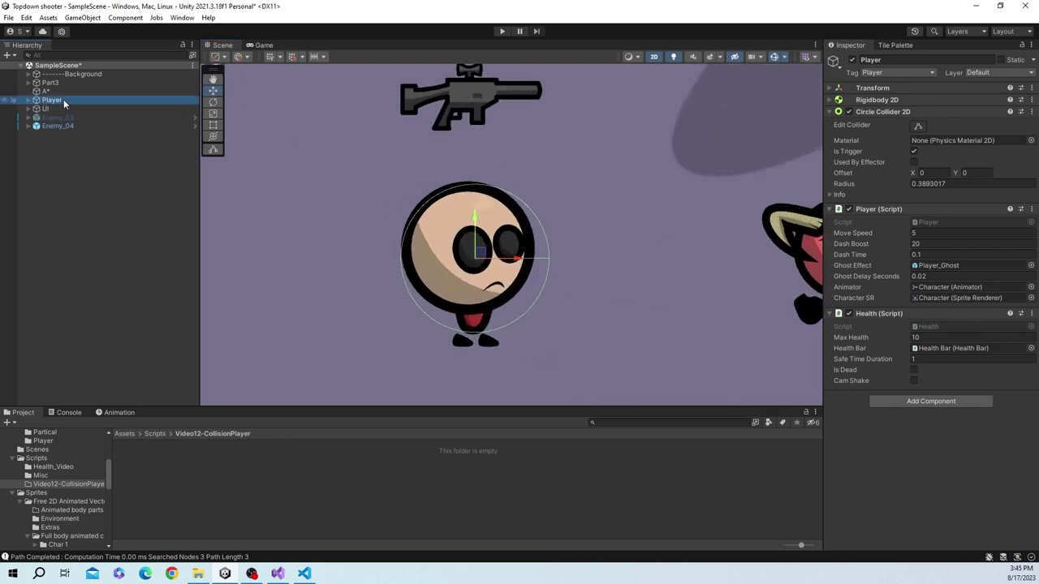
{"action": "scroll", "coordinate": [513, 190], "scroll_direction": "down", "scroll_amount": 5}
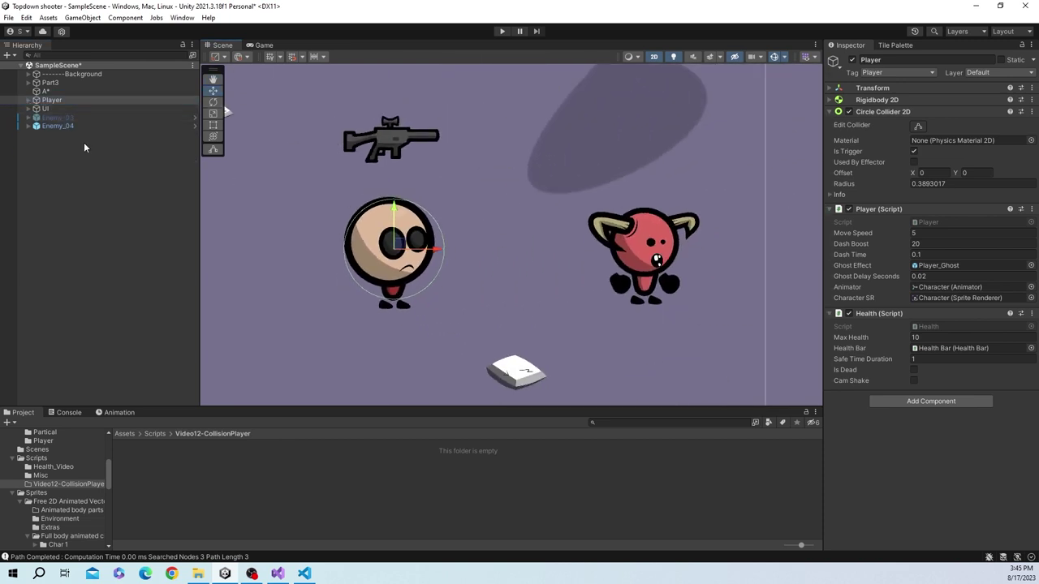
Compare Enemy_04's trigger Circle Collider 2D with the Player's trigger collider and components
{"action": "left_click", "coordinate": [78, 126]}
{"action": "middle_click_drag", "start_coordinate": [598, 269], "coordinate": [576, 284]}
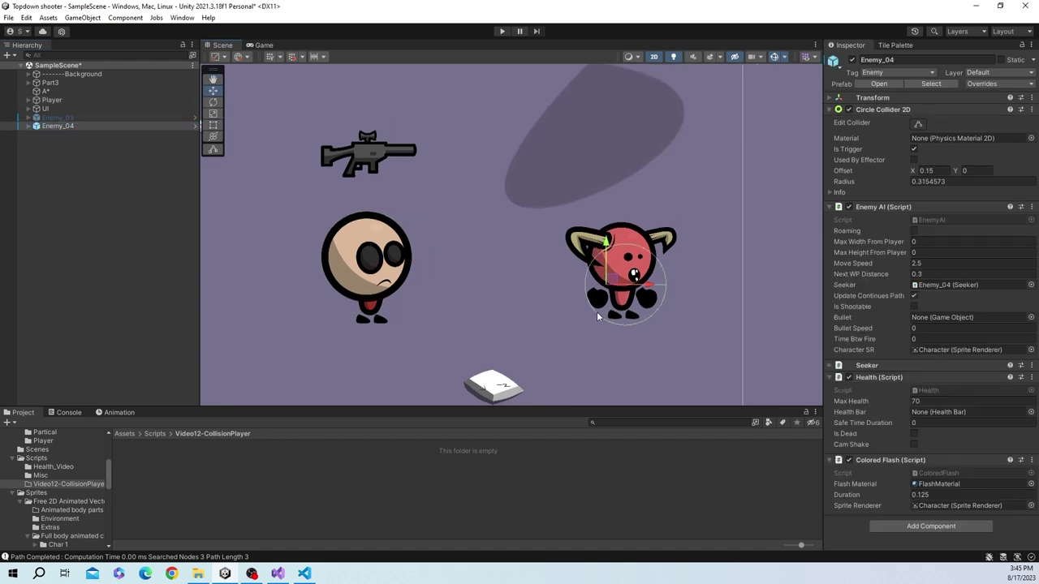
{"action": "scroll", "coordinate": [648, 294], "scroll_direction": "down", "scroll_amount": 1}
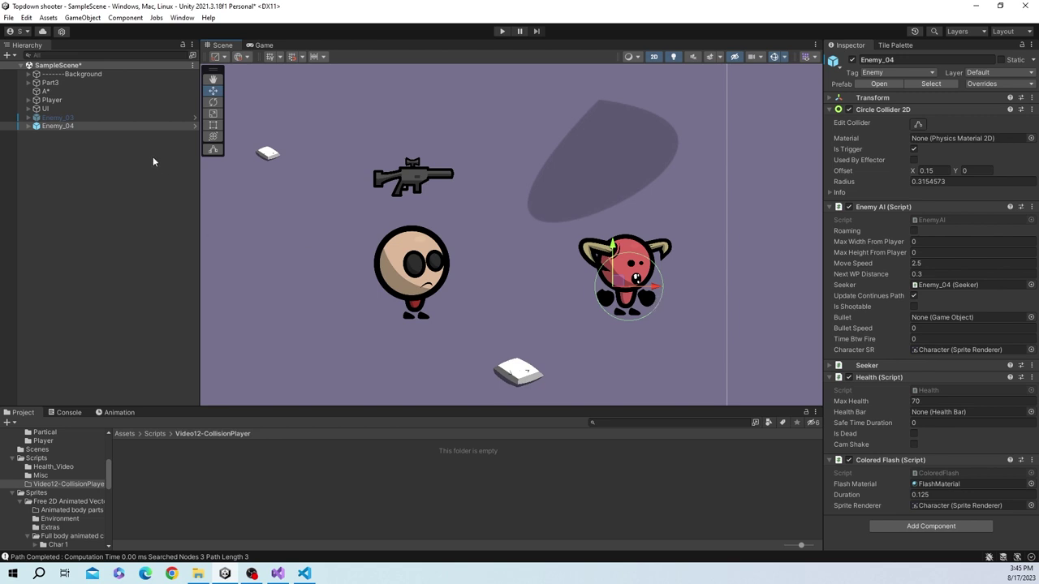
{"action": "left_click", "coordinate": [54, 101]}
{"action": "scroll", "coordinate": [457, 264], "scroll_direction": "down", "scroll_amount": 3}
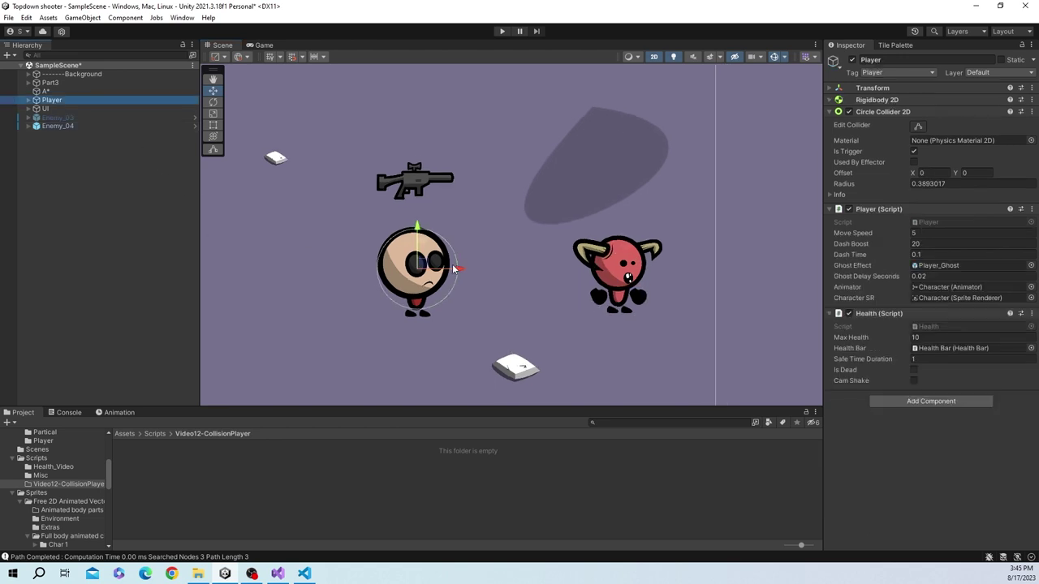
{"action": "middle_click_drag", "start_coordinate": [529, 289], "coordinate": [537, 311]}
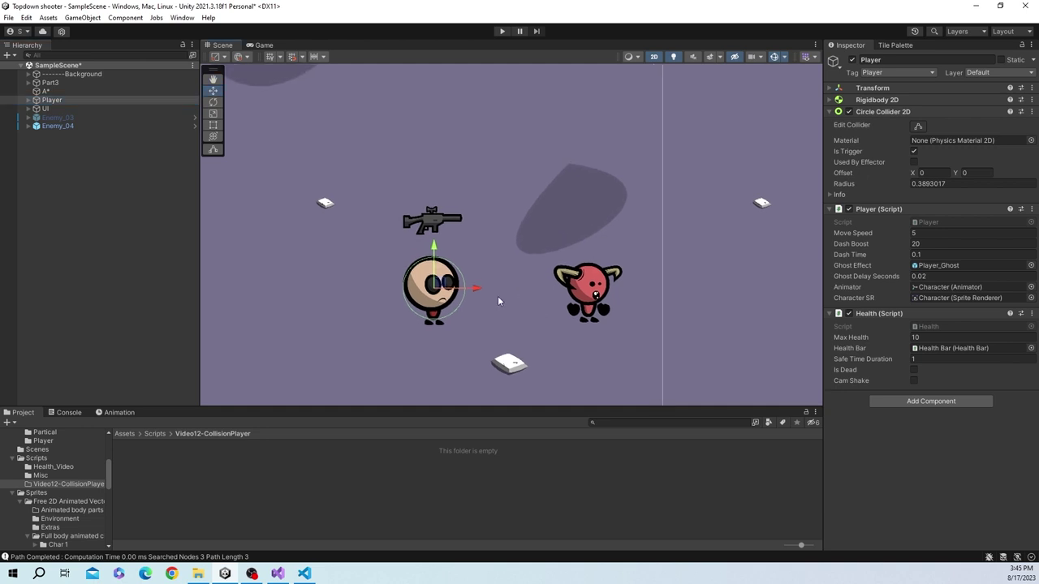
{"action": "middle_click_drag", "start_coordinate": [537, 311], "coordinate": [549, 316]}
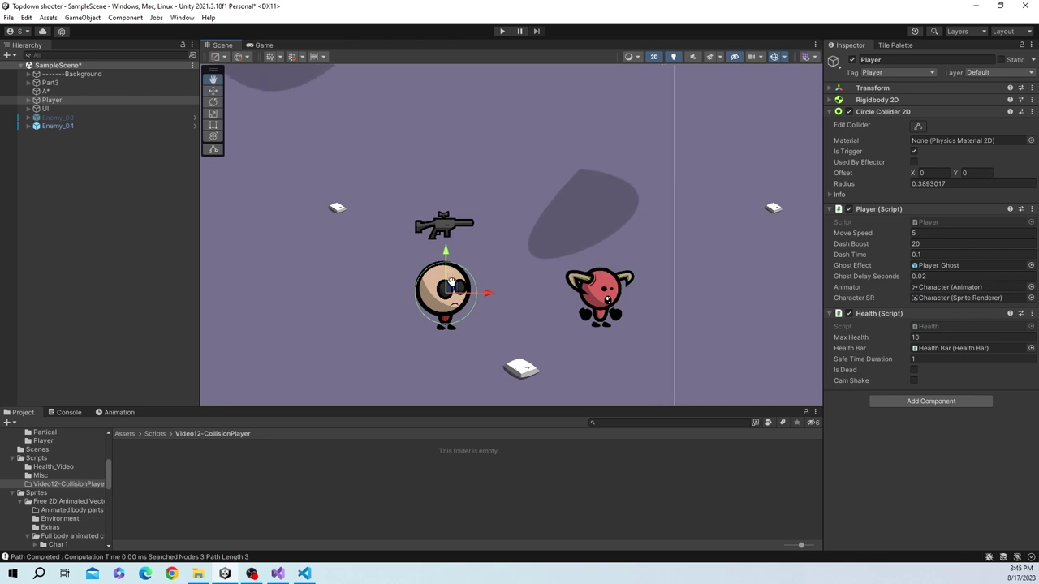
Expand Player's Rigidbody 2D (Dynamic, gravity 0) and compare collider radii with Enemy_04's
{"action": "left_click", "coordinate": [830, 99]}
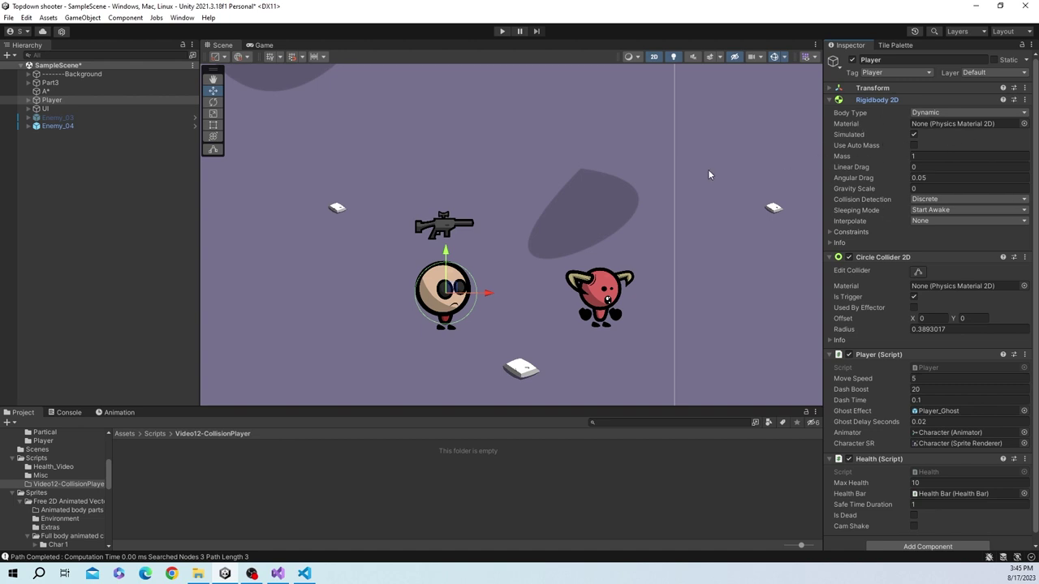
{"action": "scroll", "coordinate": [616, 214], "scroll_direction": "down", "scroll_amount": 2}
{"action": "middle_click_drag", "start_coordinate": [617, 214], "coordinate": [625, 226]}
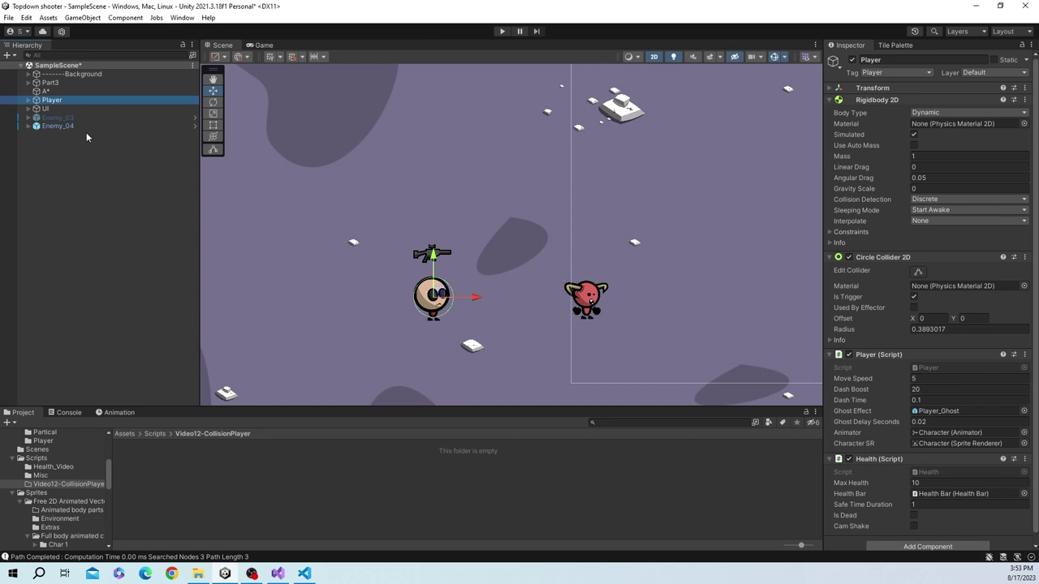
{"action": "left_click", "coordinate": [83, 126]}
{"action": "left_click", "coordinate": [78, 99]}
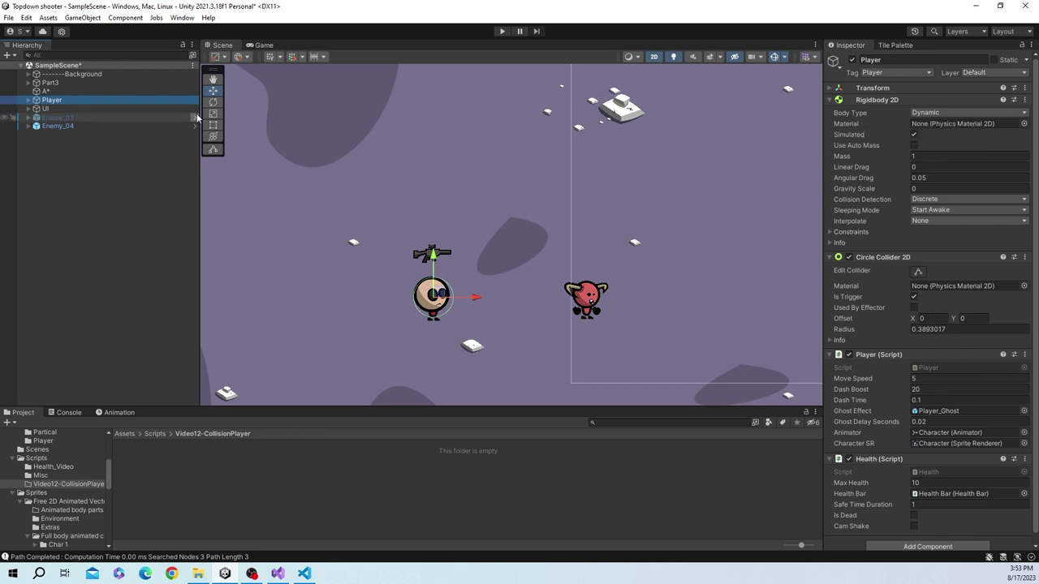
Slide Enemy_04 left into the player so their trigger colliders overlap
{"action": "left_click", "coordinate": [121, 125]}
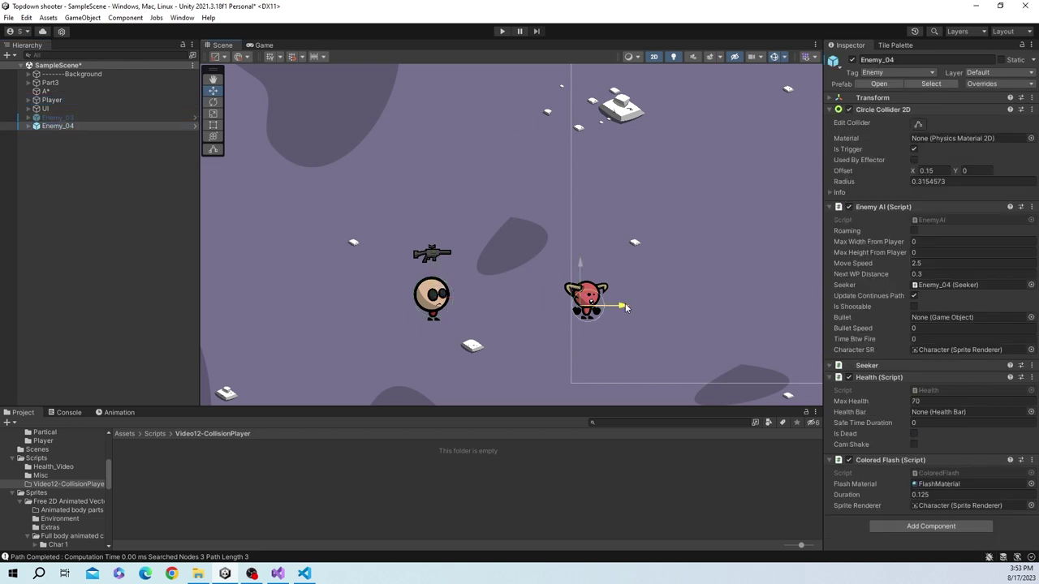
{"action": "left_click_drag", "start_coordinate": [626, 306], "coordinate": [518, 305]}
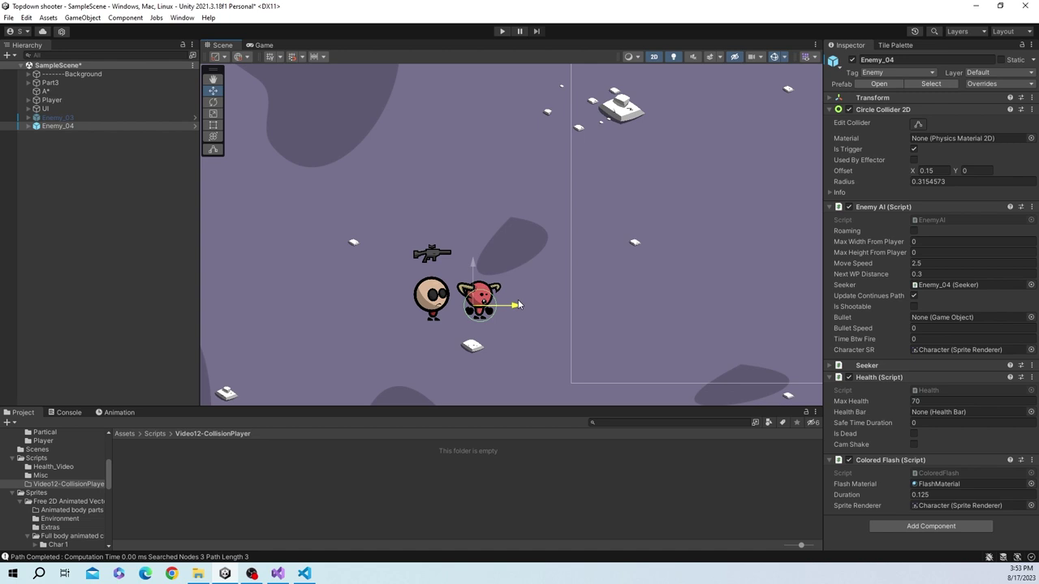
{"action": "left_click_drag", "start_coordinate": [518, 305], "coordinate": [497, 308]}
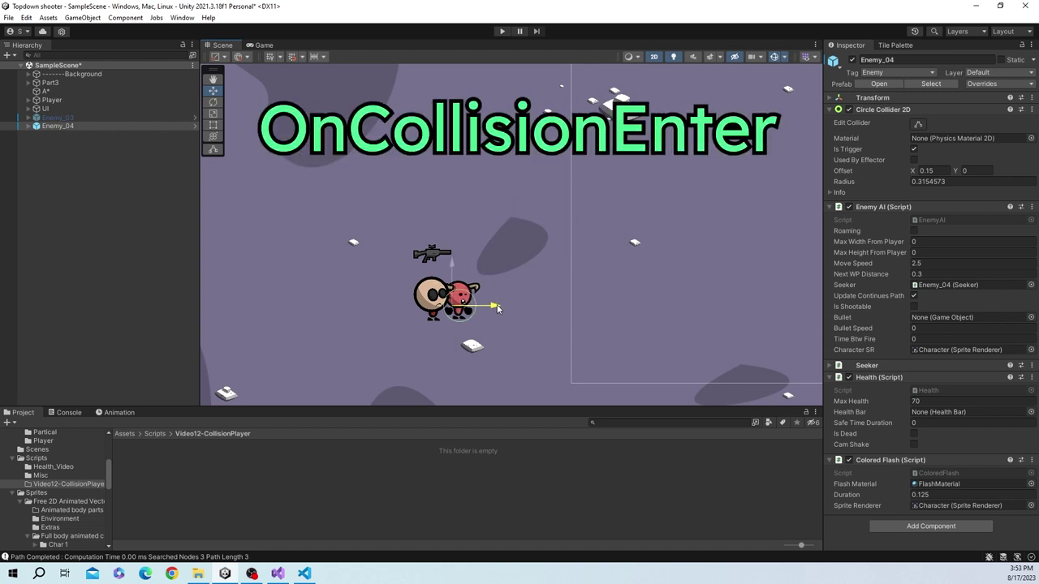
{"action": "mouse_move", "coordinate": [497, 308]}
{"action": "left_mouse_down"}
{"action": "mouse_move", "coordinate": [535, 306]}
{"action": "mouse_move", "coordinate": [482, 306]}
{"action": "mouse_move", "coordinate": [508, 306]}
{"action": "left_mouse_up"}
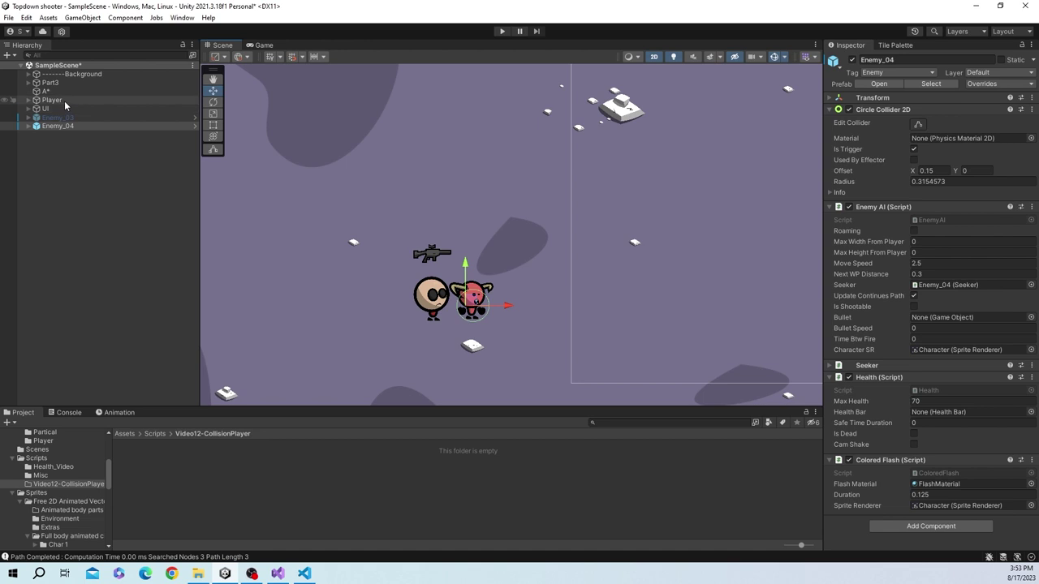
Move Enemy_04 back to the right and clear the selection
{"action": "left_click", "coordinate": [49, 128]}
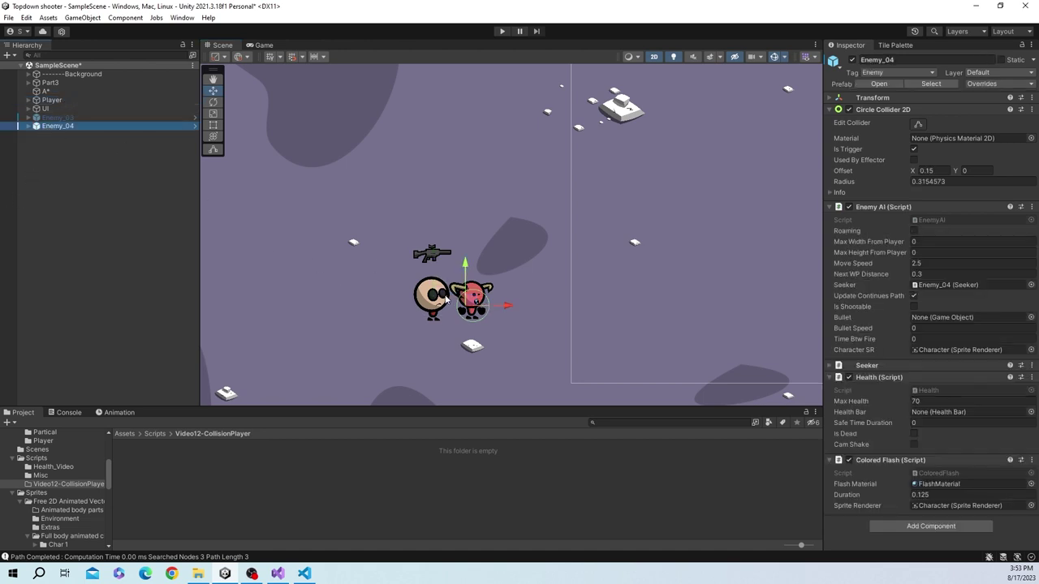
{"action": "left_click_drag", "start_coordinate": [507, 307], "coordinate": [625, 310]}
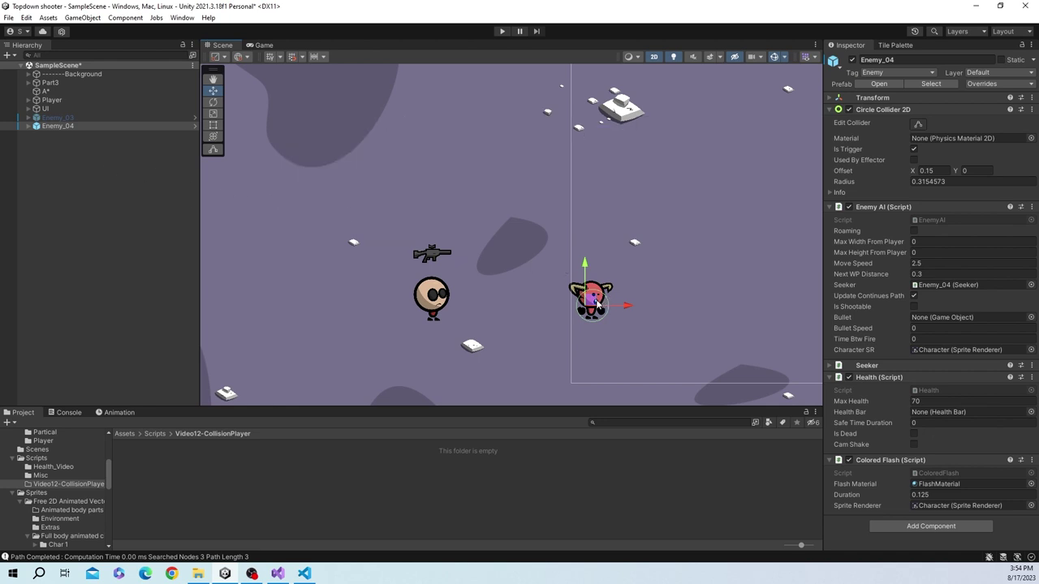
{"action": "mouse_move", "coordinate": [593, 302]}
{"action": "left_mouse_down"}
{"action": "mouse_move", "coordinate": [574, 289]}
{"action": "mouse_move", "coordinate": [578, 301]}
{"action": "mouse_move", "coordinate": [462, 294]}
{"action": "mouse_move", "coordinate": [572, 300]}
{"action": "left_mouse_up"}
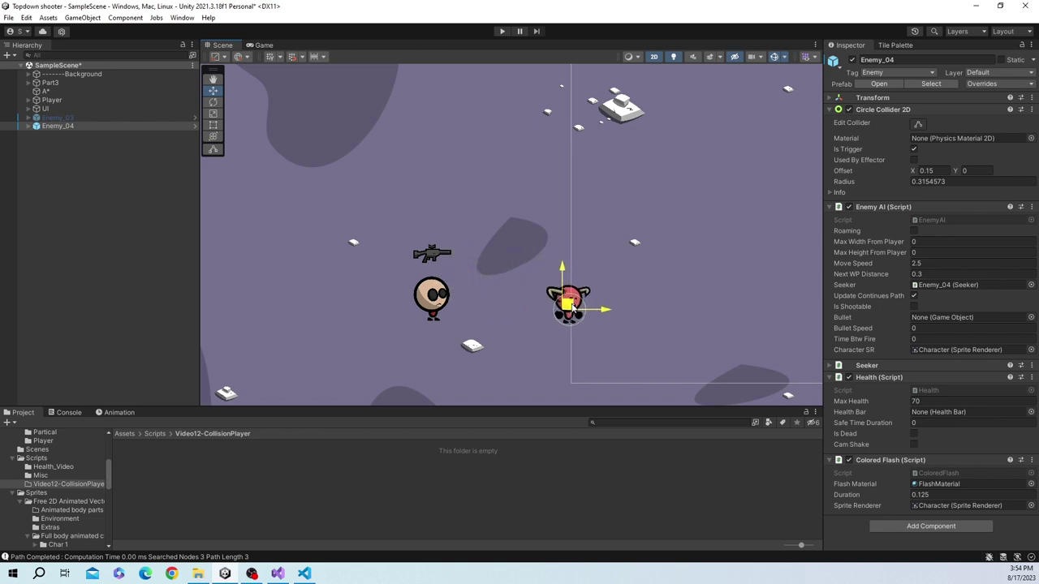
{"action": "left_click", "coordinate": [153, 326]}
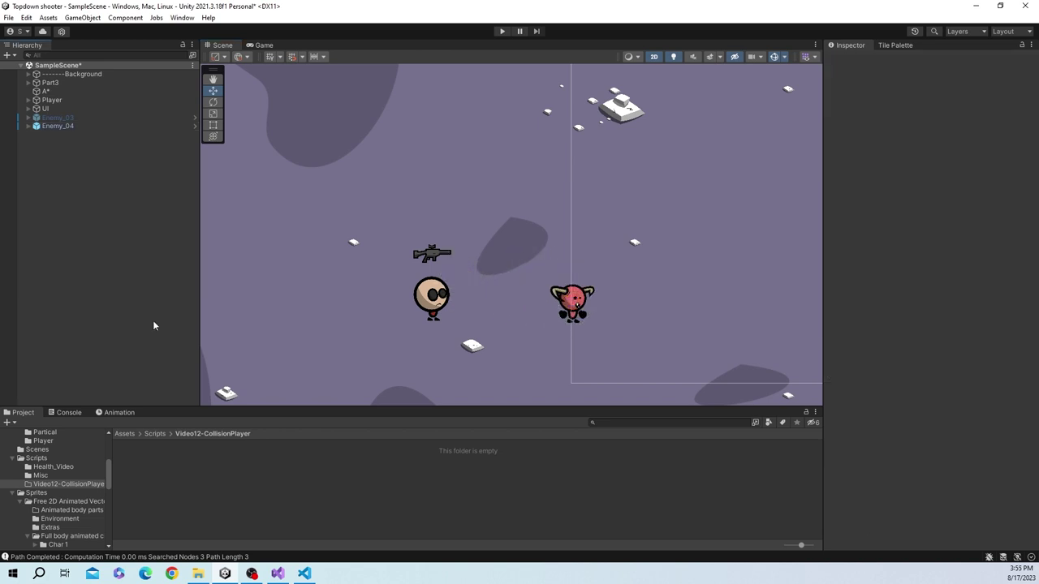
Nudge Enemy_04 left so it stands just beside the player without overlapping
{"action": "left_click", "coordinate": [77, 125]}
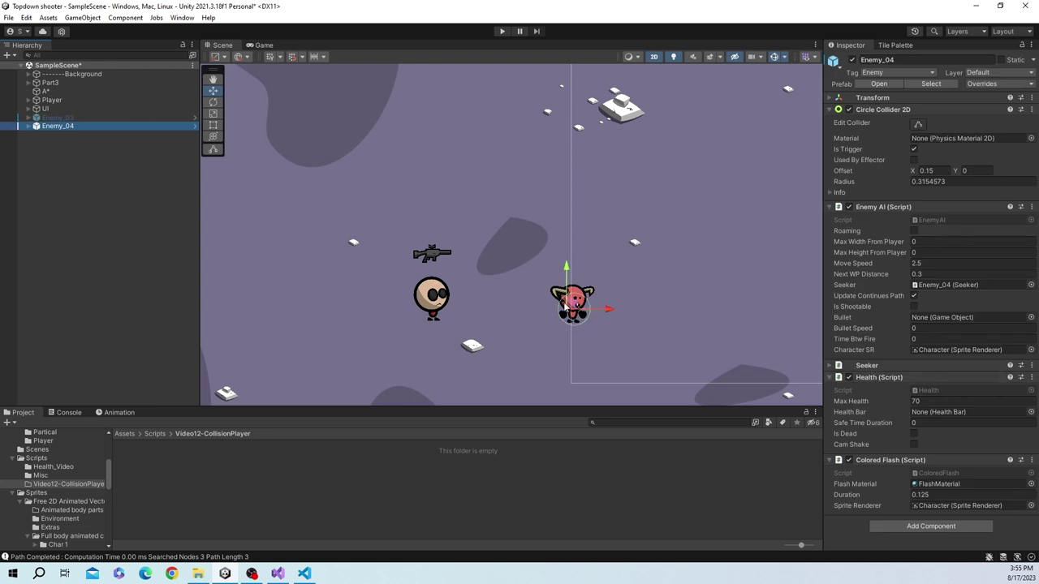
{"action": "left_click_drag", "start_coordinate": [569, 307], "coordinate": [543, 299]}
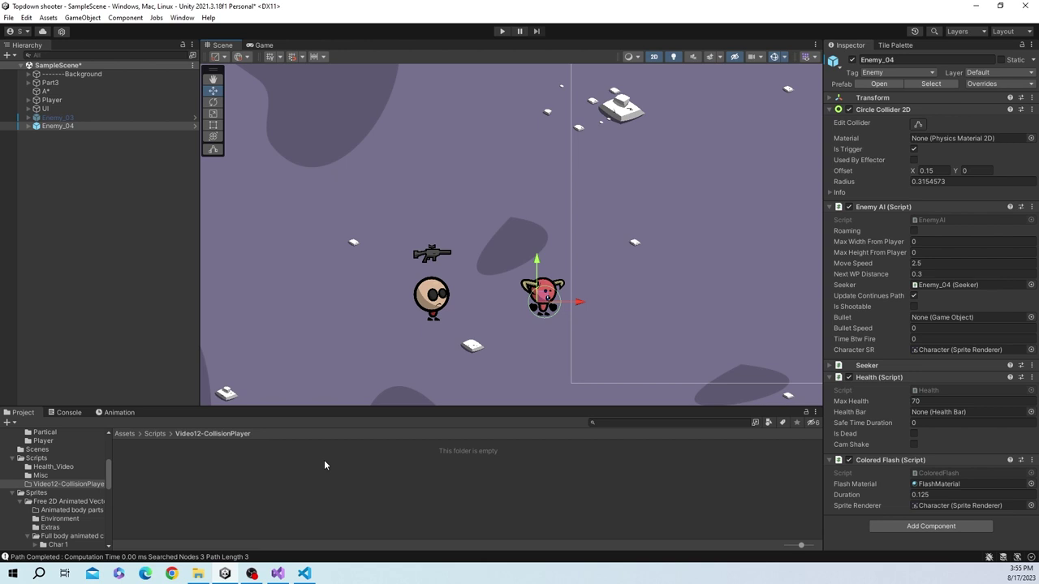
Create a C# script from the Project folder's context menu and name it EnemyController
{"action": "right_click", "coordinate": [239, 477]}
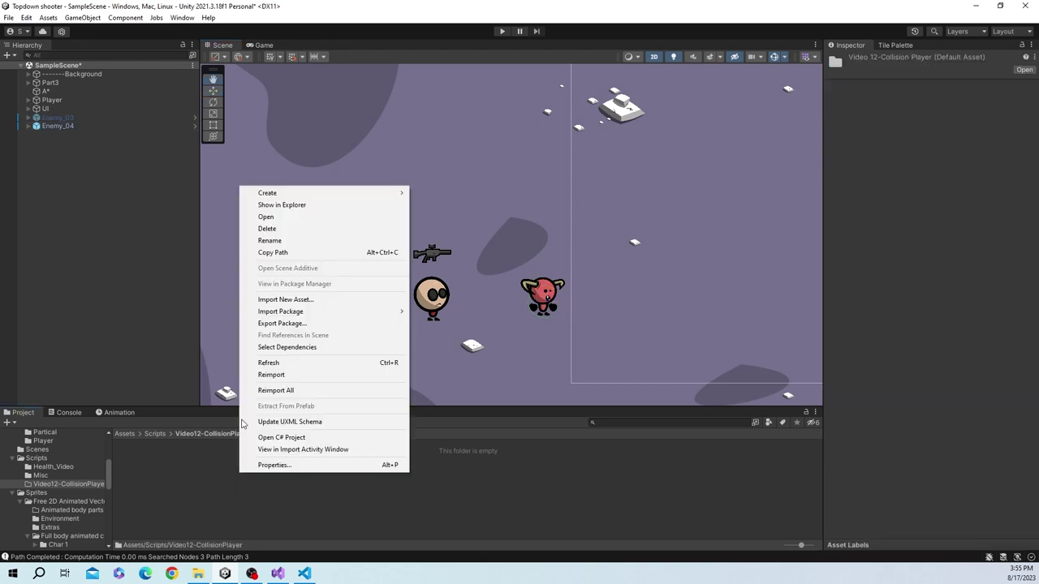
{"action": "mouse_move", "coordinate": [272, 199]}
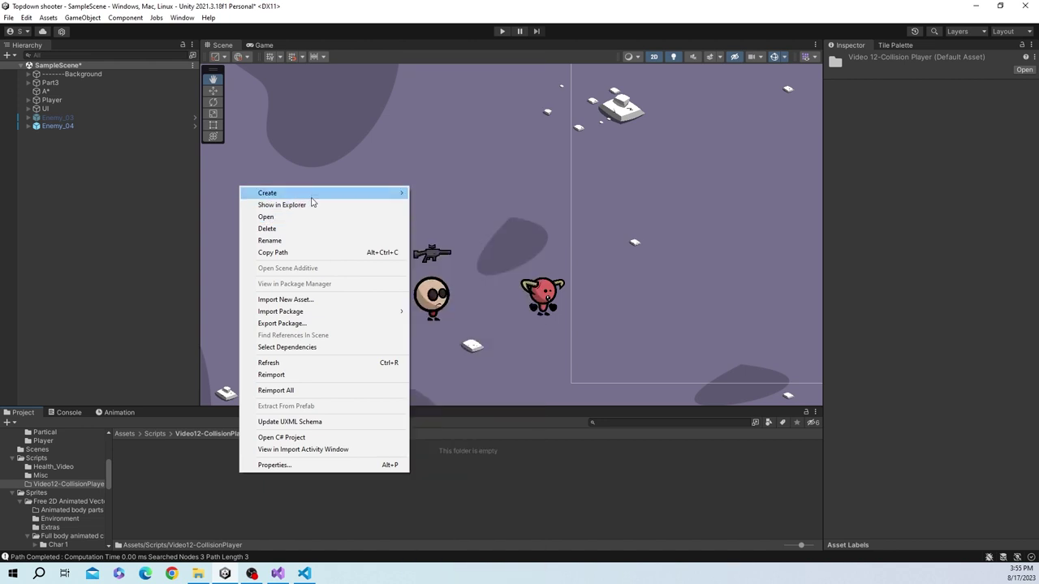
{"action": "left_click", "coordinate": [442, 86]}
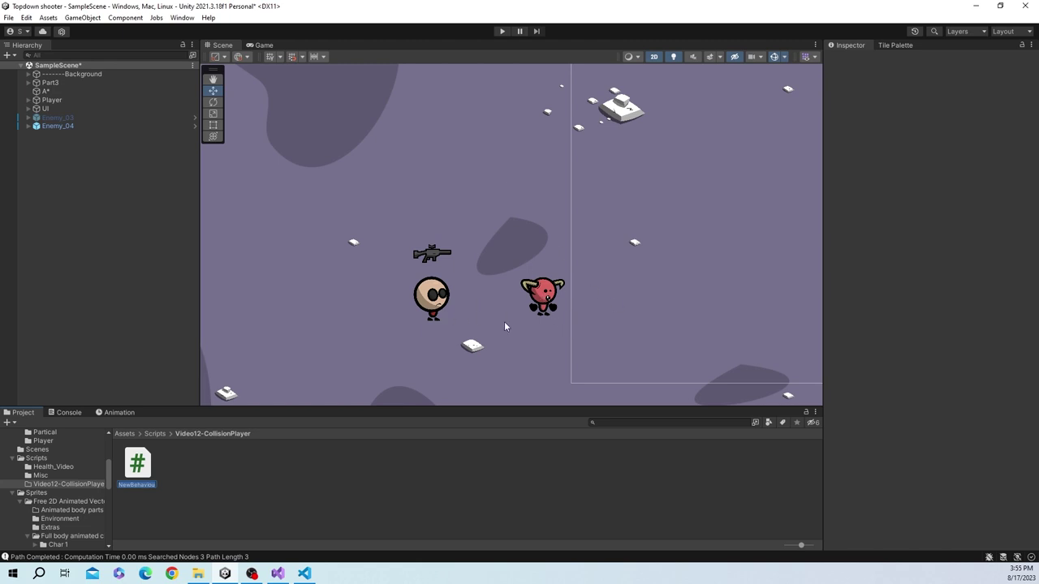
{"action": "type", "text": "EnemyCont"}
{"action": "type", "text": "roller"}
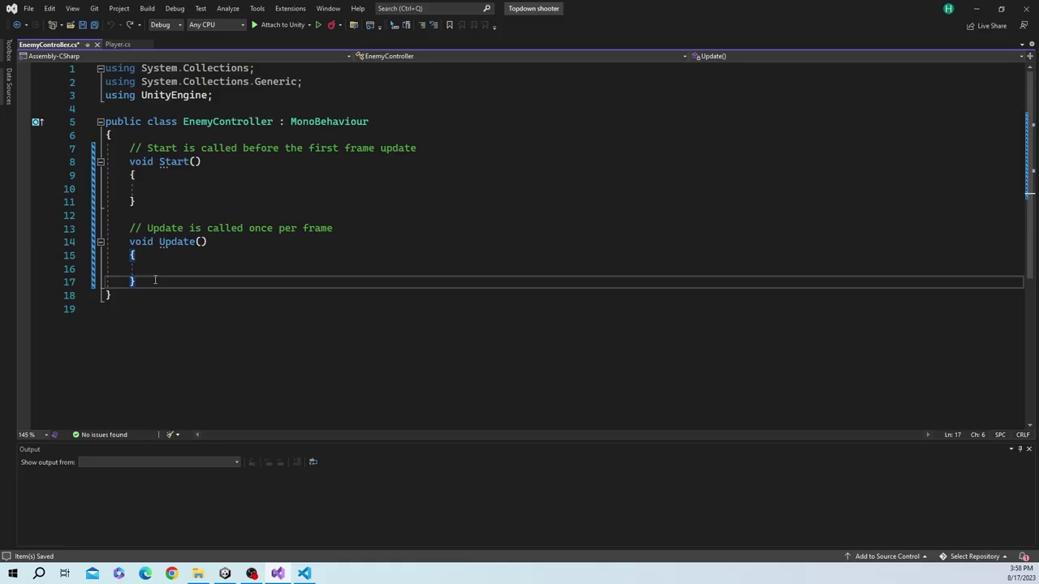
Replace Start and Update with fields: Player player, public int minDamage and public int maxDamage
{"action": "left_click_drag", "start_coordinate": [158, 281], "coordinate": [130, 148]}
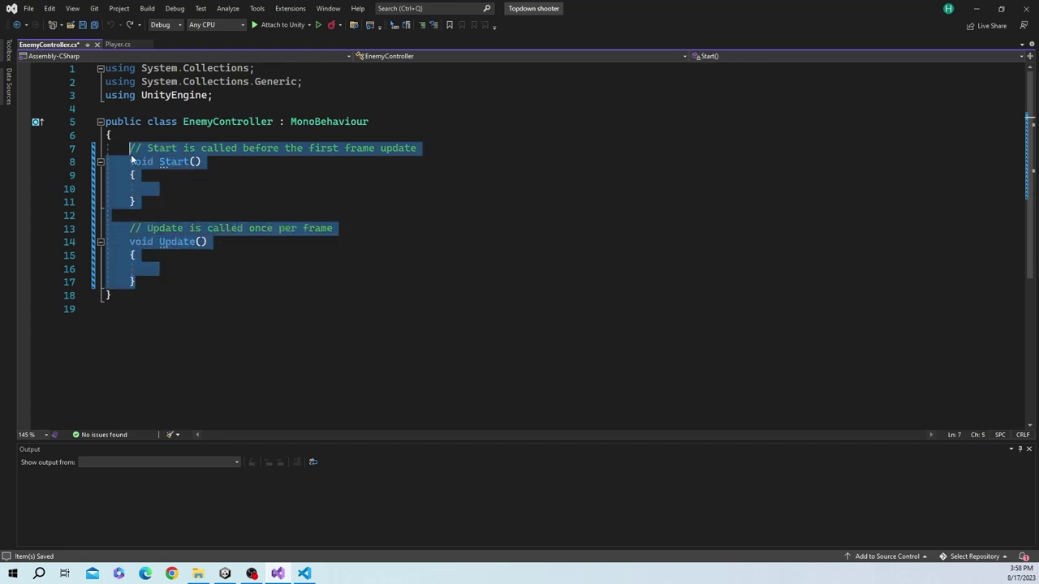
{"action": "key", "text": "BackSpace"}
{"action": "type", "text": "Play"}
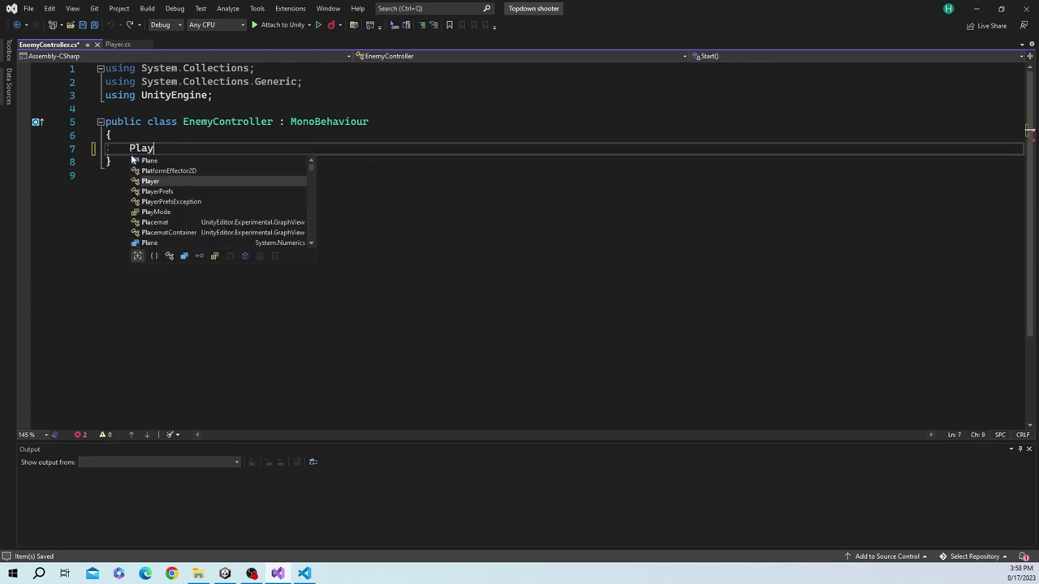
{"action": "type", "text": "er player"}
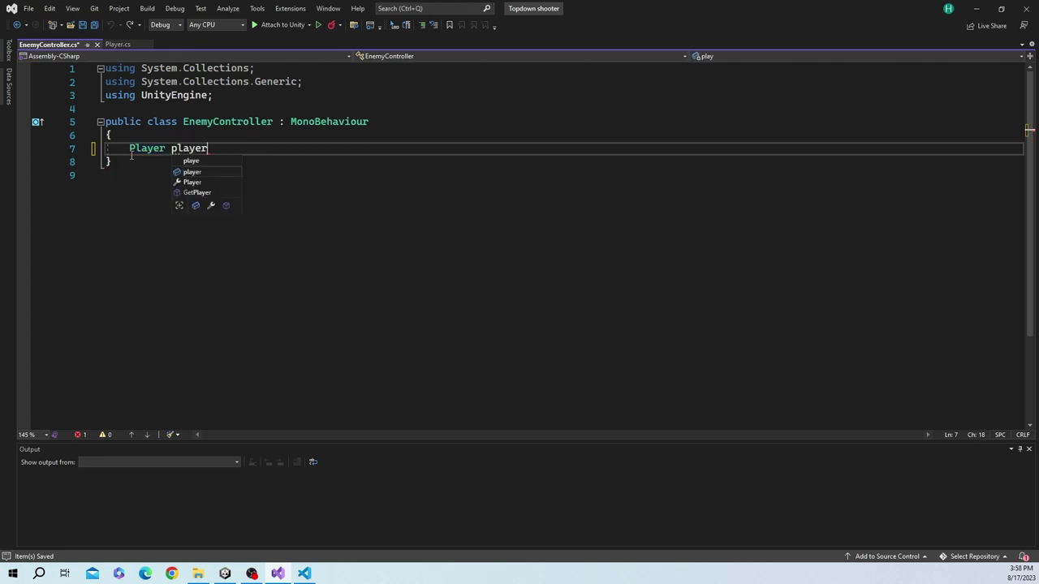
{"action": "type", "text": ";"}
{"action": "key", "text": "Return"}
{"action": "type", "text": "publ"}
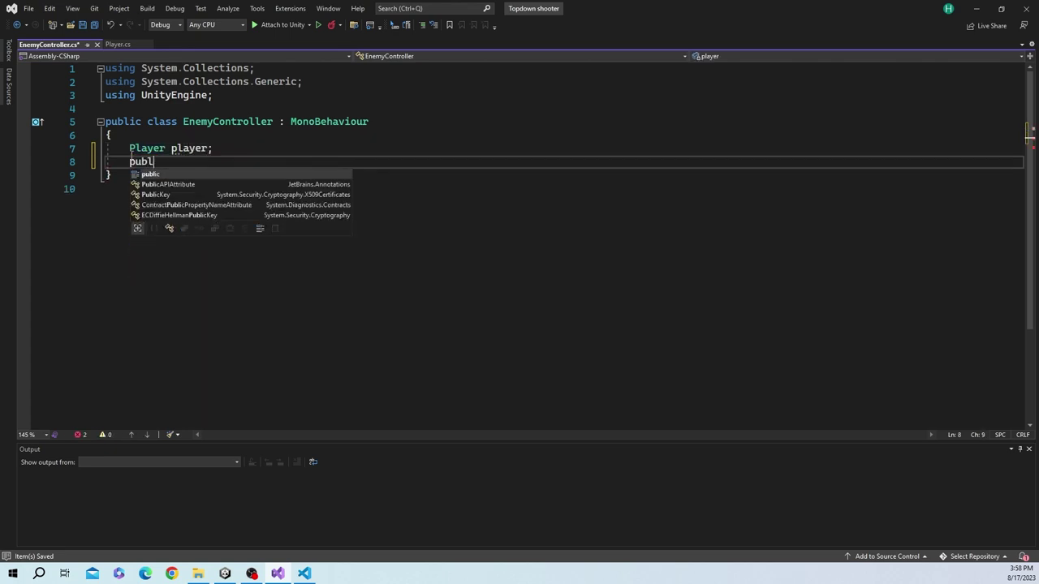
{"action": "type", "text": "ic int "}
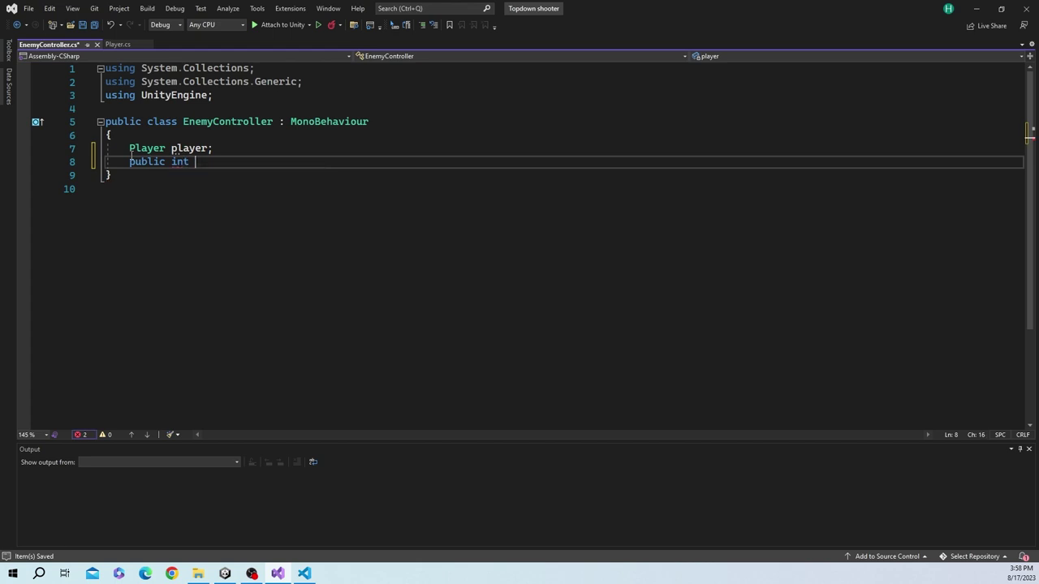
{"action": "type", "text": "minDa"}
{"action": "type", "text": "mage;"}
{"action": "key", "text": "Return"}
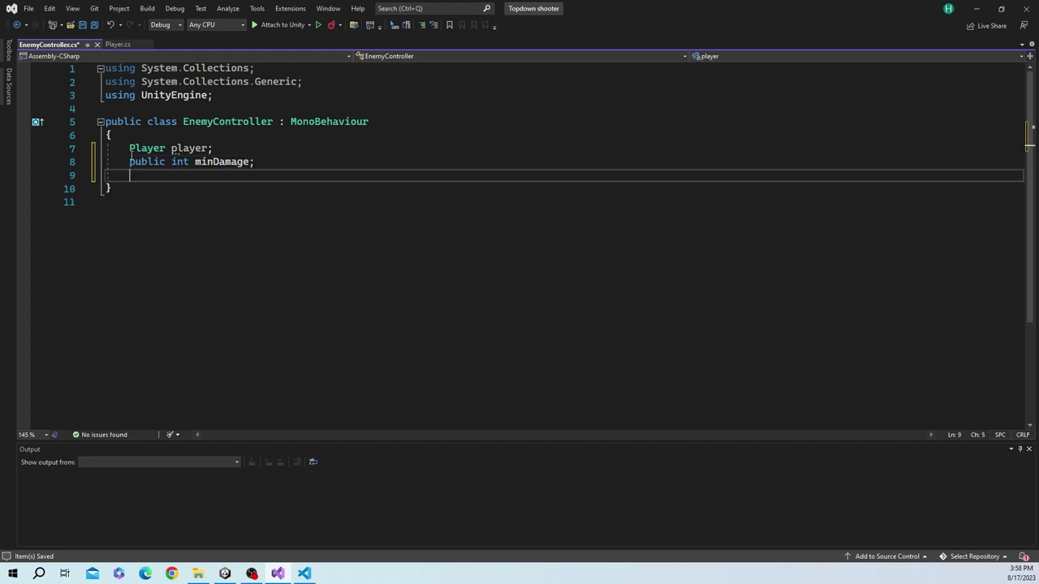
{"action": "type", "text": "publi"}
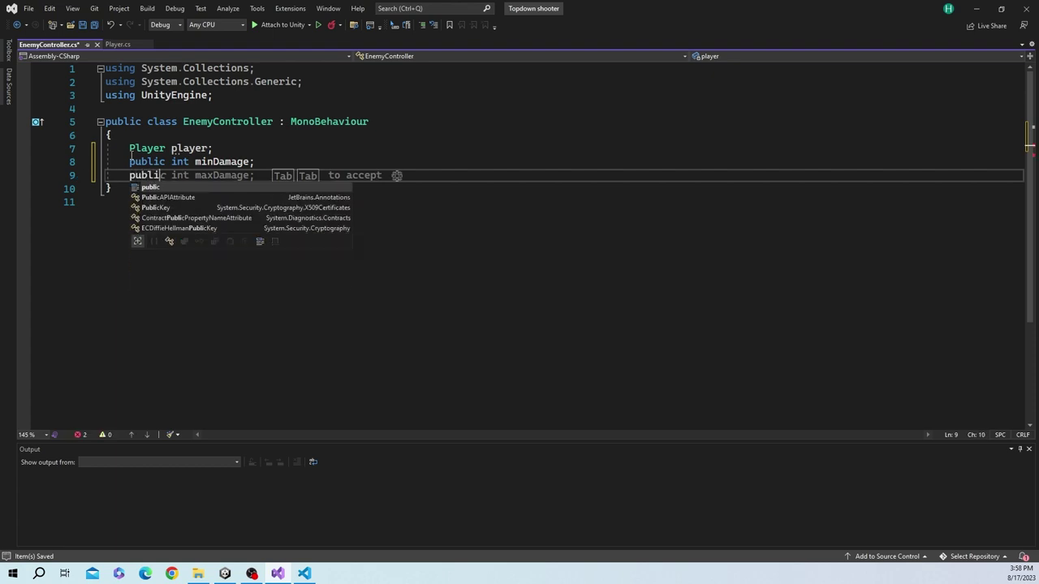
{"action": "type", "text": "c int  "}
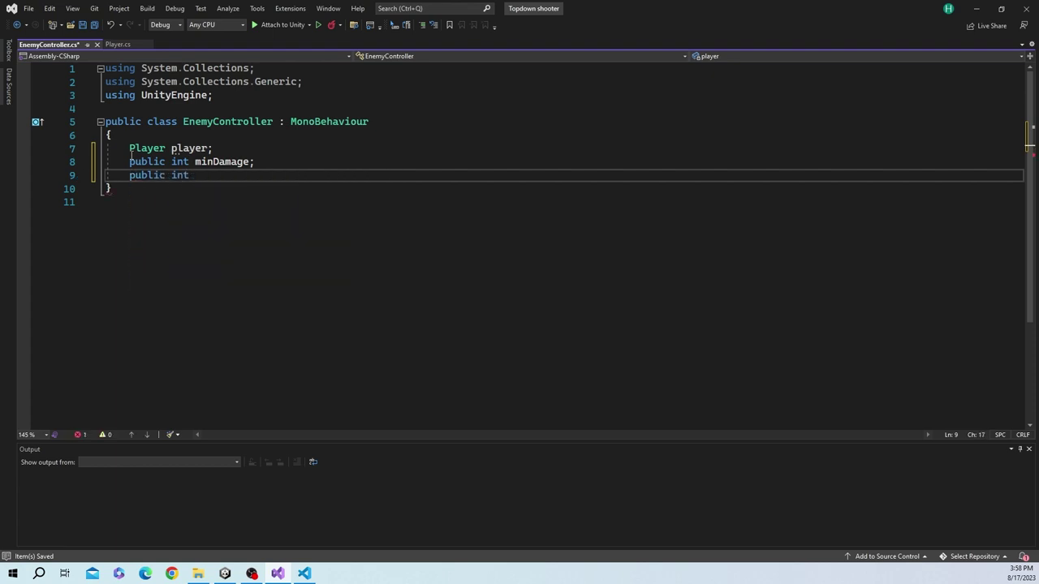
{"action": "type", "text": "maxDamage;"}
{"action": "key", "text": "Return"}
{"action": "key", "text": "Return"}
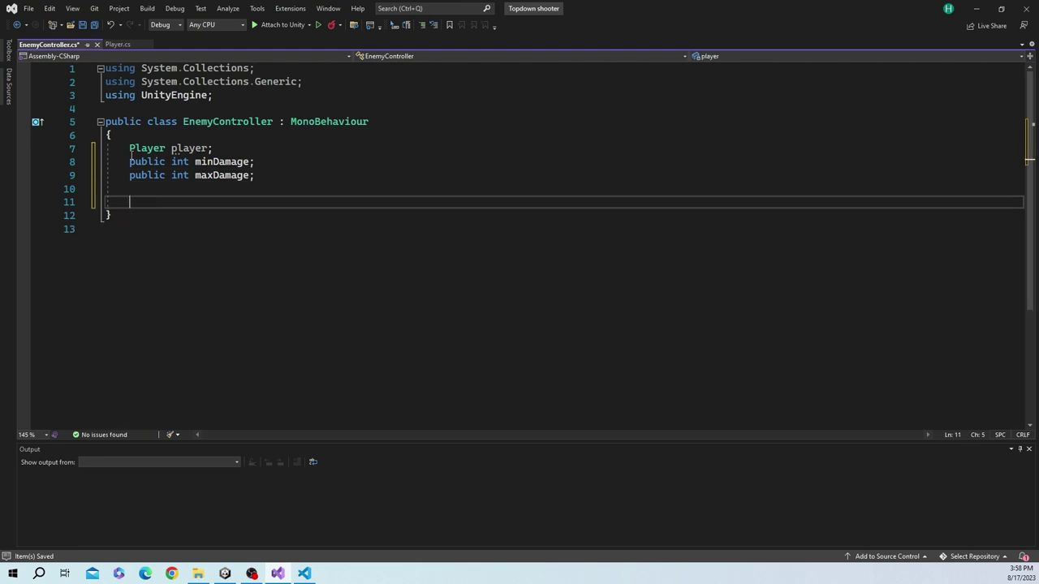
Add an empty private void OnTriggerEnter2D(Collider2D collision) method via IntelliSense
{"action": "type", "text": "pr"}
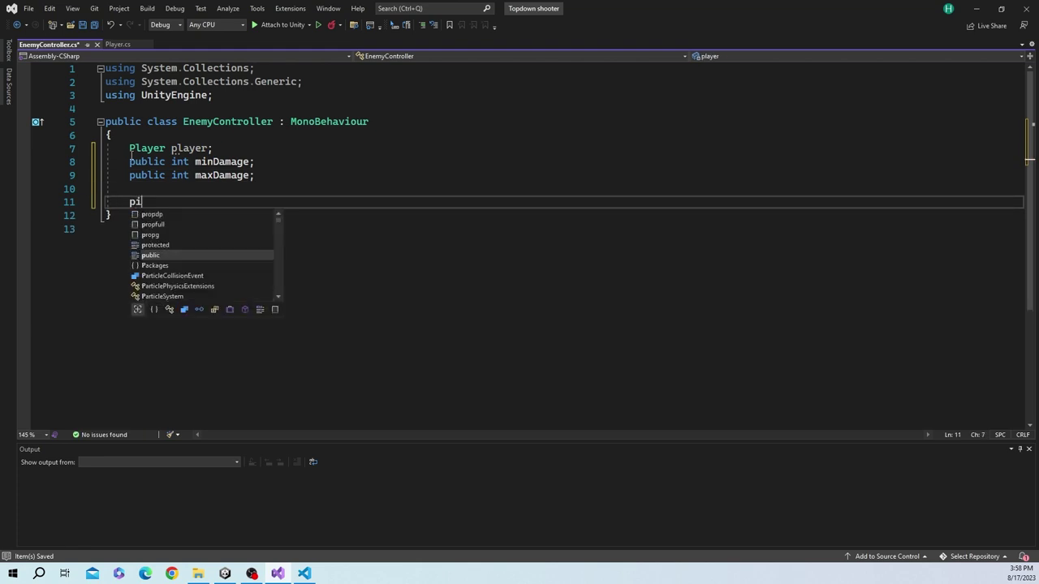
{"action": "type", "text": "iva"}
{"action": "key", "text": "Tab"}
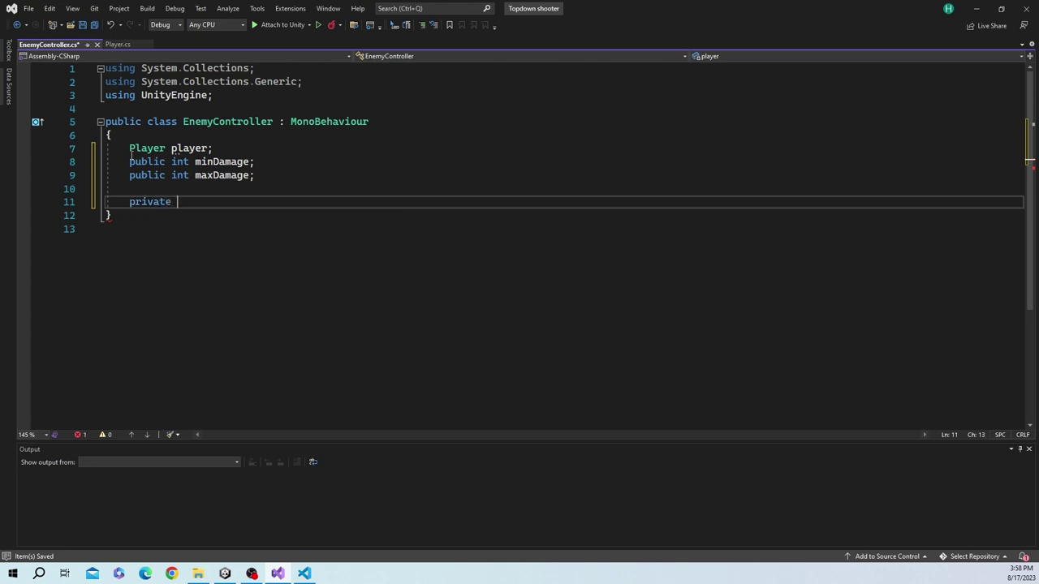
{"action": "type", "text": "void "}
{"action": "type", "text": "On"}
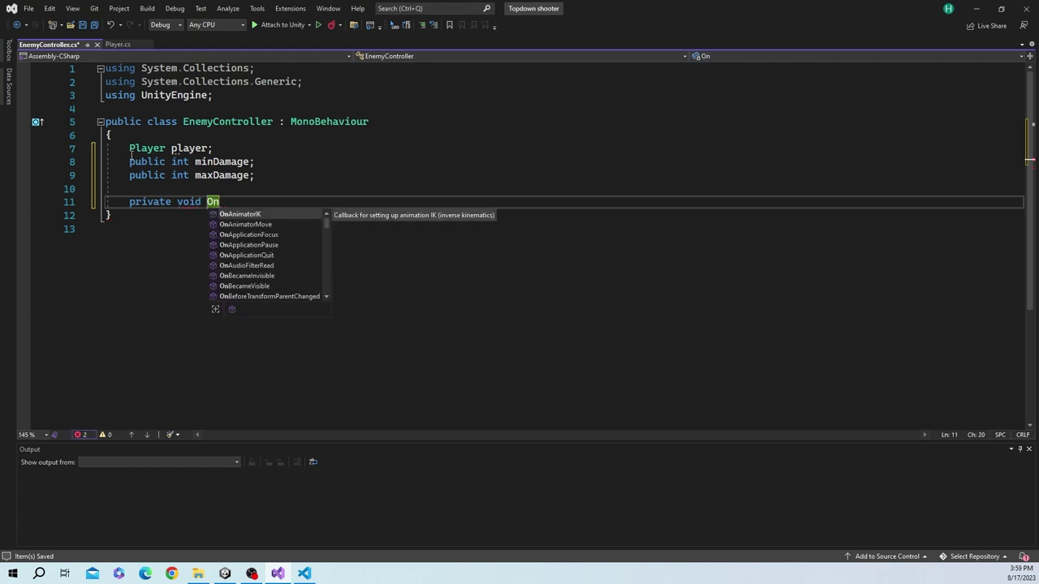
{"action": "type", "text": "Trig"}
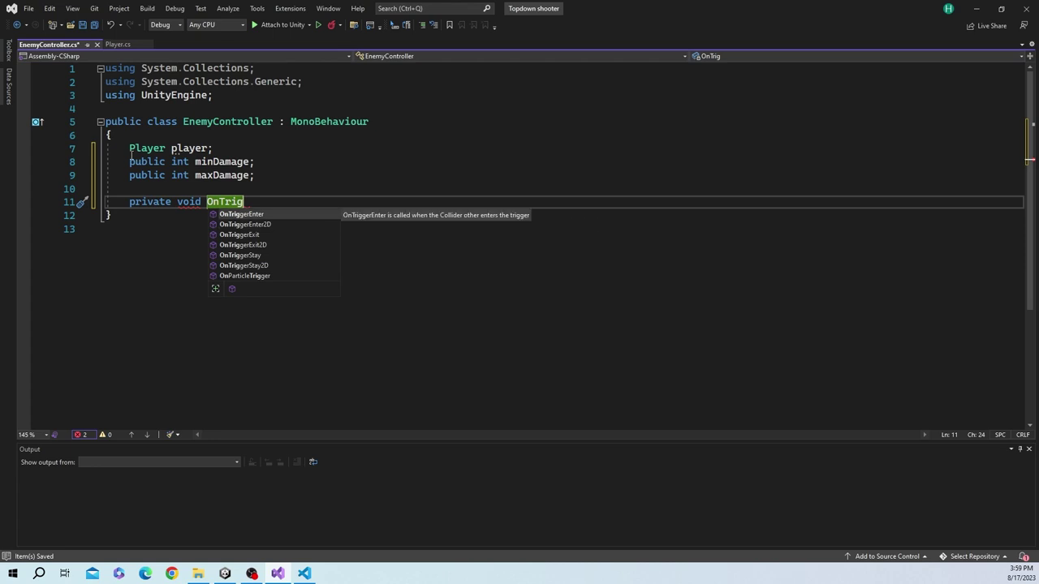
{"action": "key", "text": "Down"}
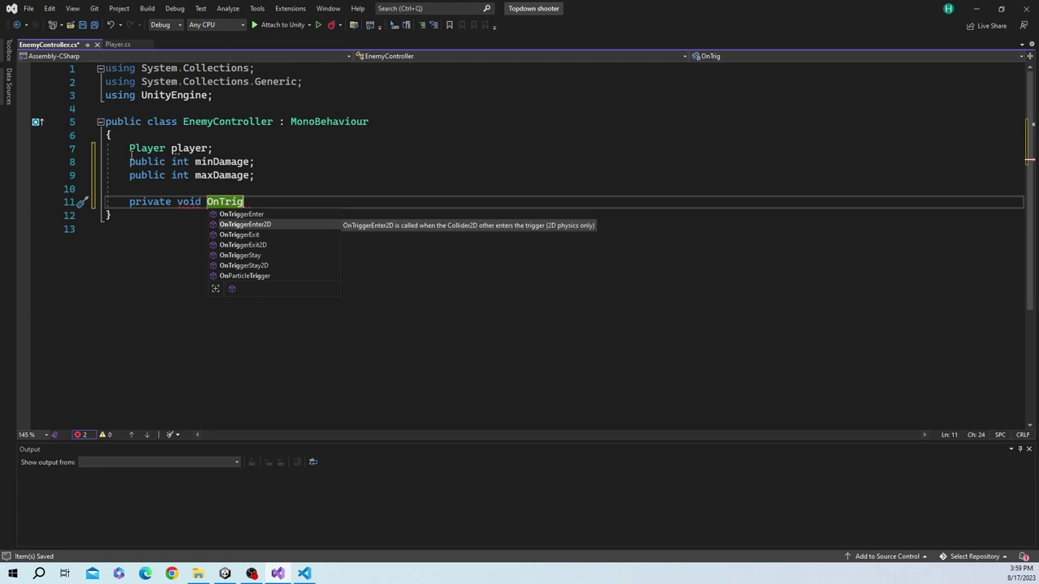
{"action": "key", "text": "Tab"}
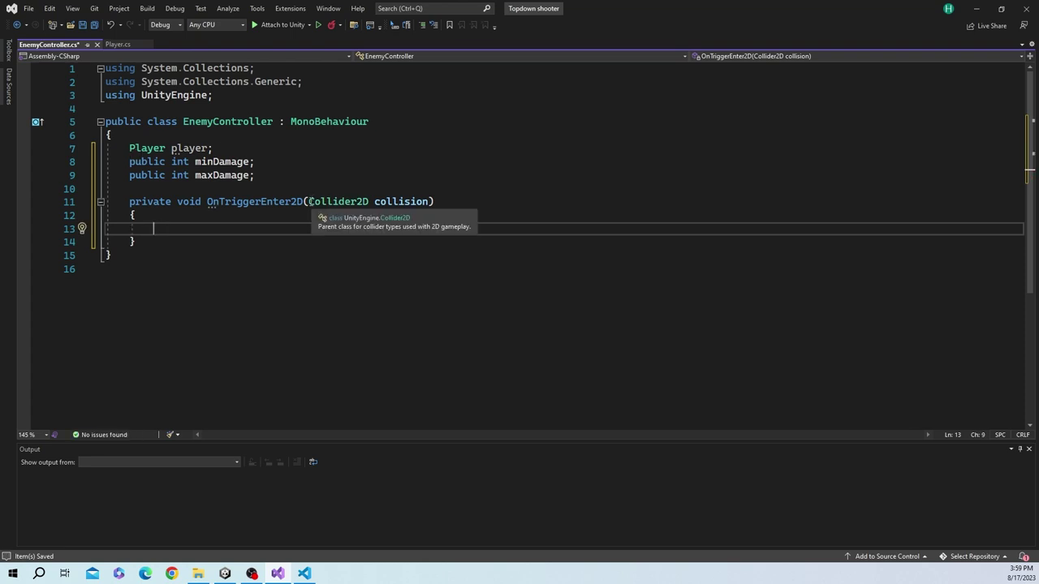
Copy the collision parameter name for reuse inside OnTriggerEnter2D
{"action": "mouse_move", "coordinate": [308, 201]}
{"action": "left_mouse_down"}
{"action": "mouse_move", "coordinate": [410, 208]}
{"action": "mouse_move", "coordinate": [395, 212]}
{"action": "left_mouse_up"}
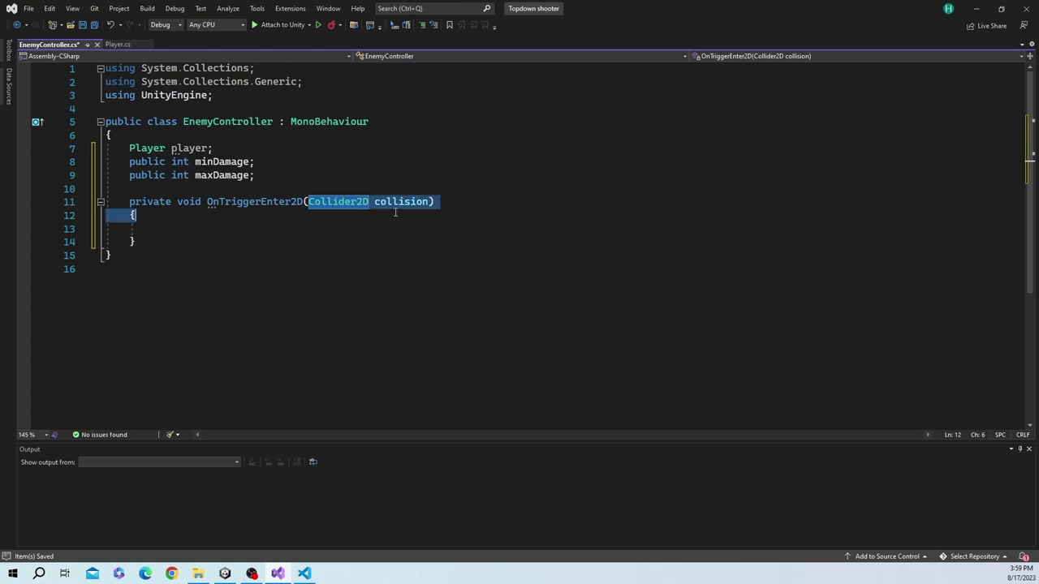
{"action": "left_click", "coordinate": [409, 207]}
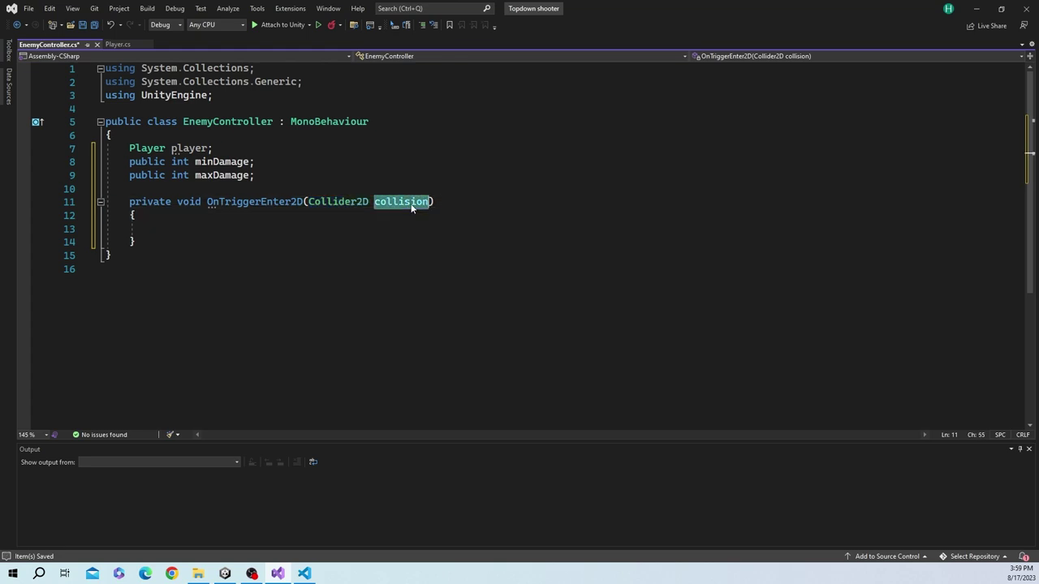
{"action": "double_click", "coordinate": [411, 208]}
{"action": "key", "text": "ctrl+c"}
{"action": "key", "text": "Delete"}
{"action": "key", "text": "ctrl+z"}
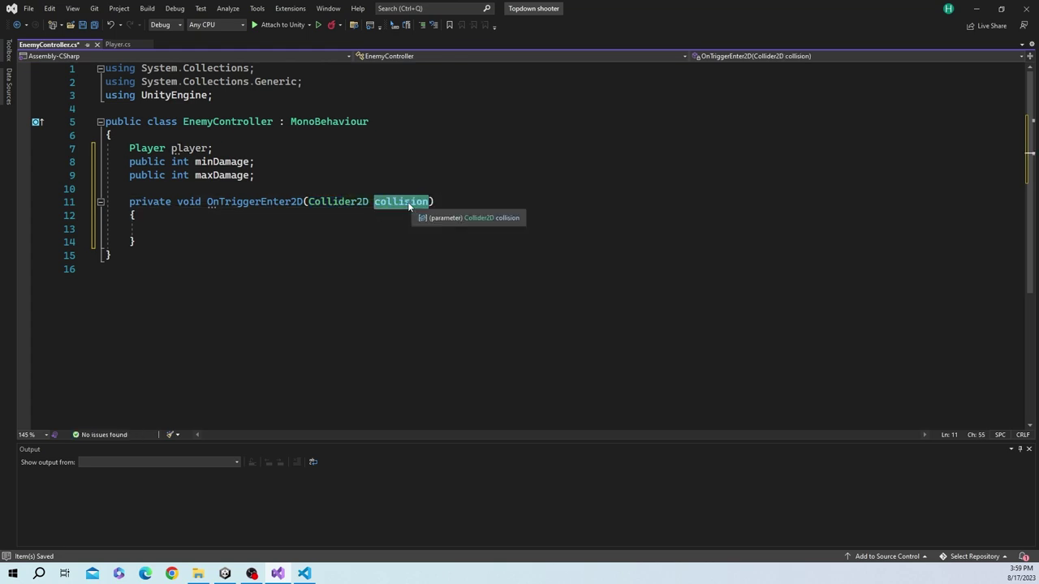
{"action": "left_click", "coordinate": [280, 229]}
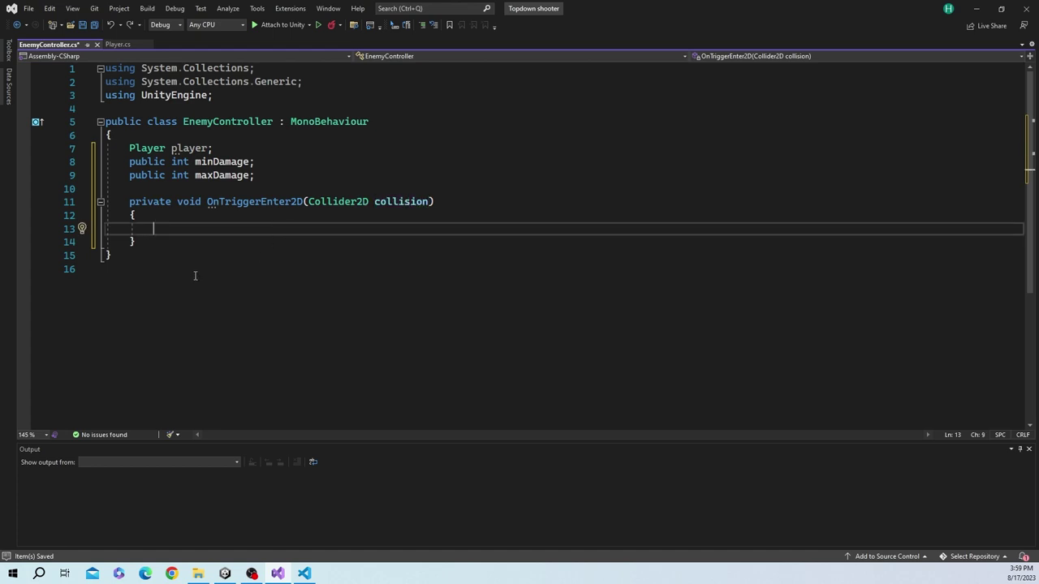
{"action": "key", "text": "ctrl+v"}
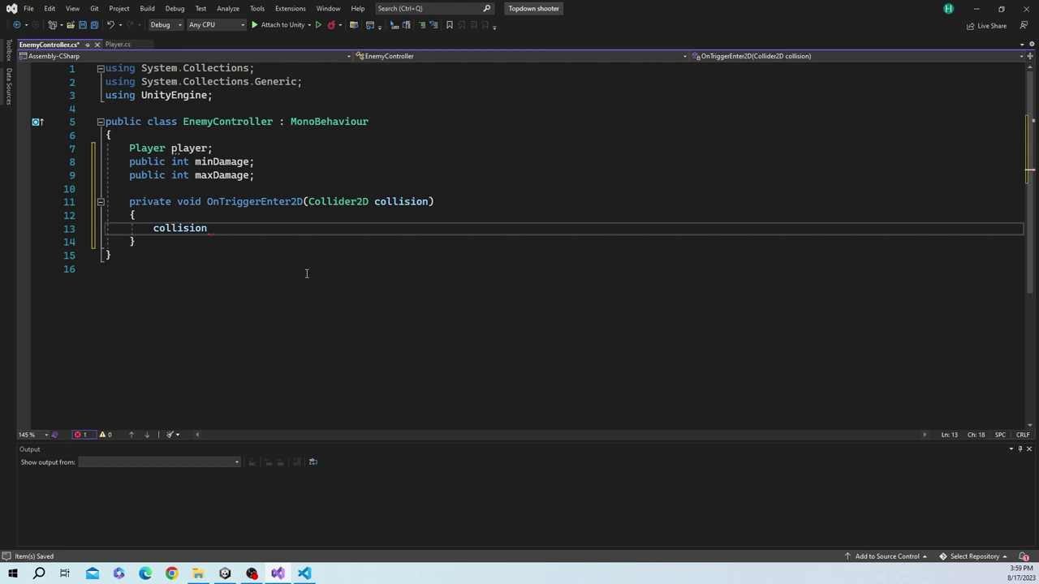
{"action": "key", "text": "ctrl+z"}
Write an empty if (collision.CompareTag("Player")) block, then return to Unity
{"action": "type", "text": "if"}
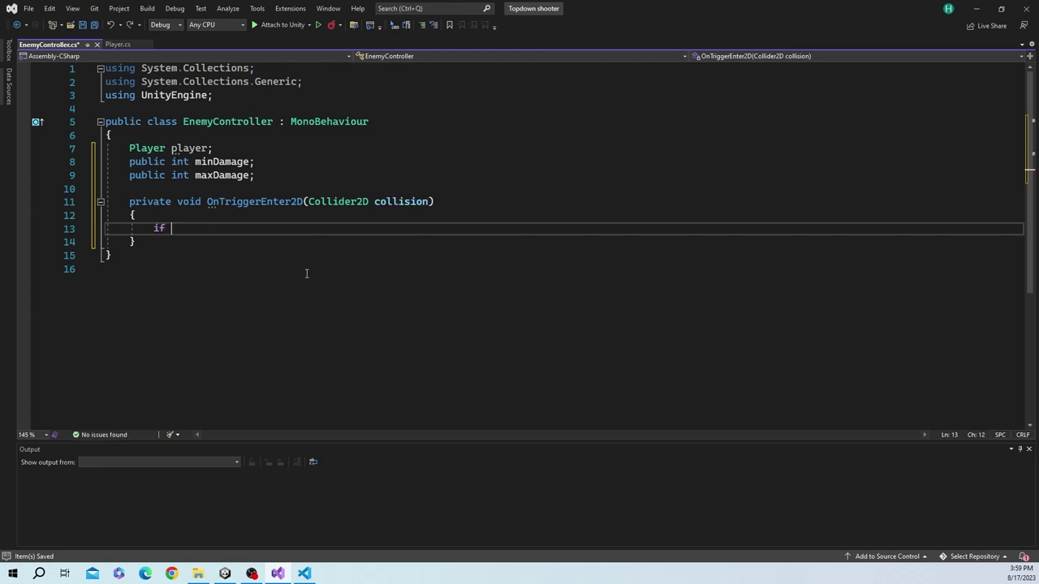
{"action": "type", "text": " ("}
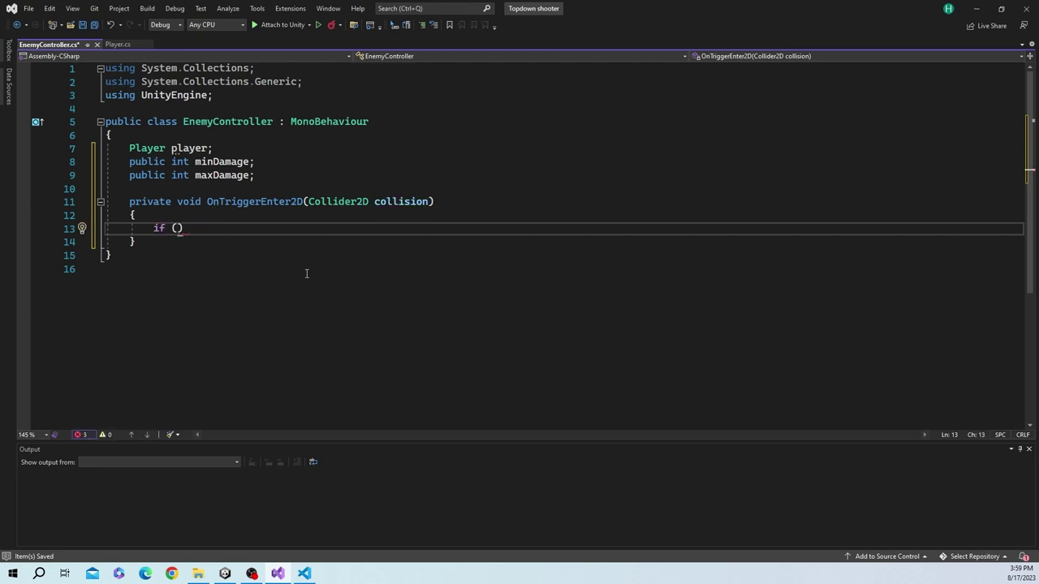
{"action": "key", "text": "ctrl+v"}
{"action": "type", "text": "."}
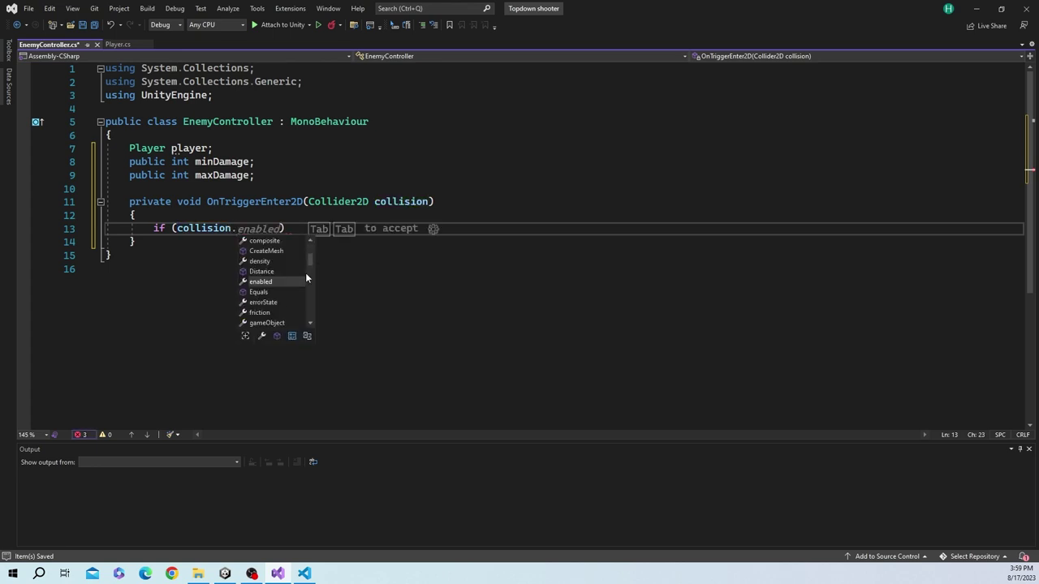
{"action": "type", "text": "com"}
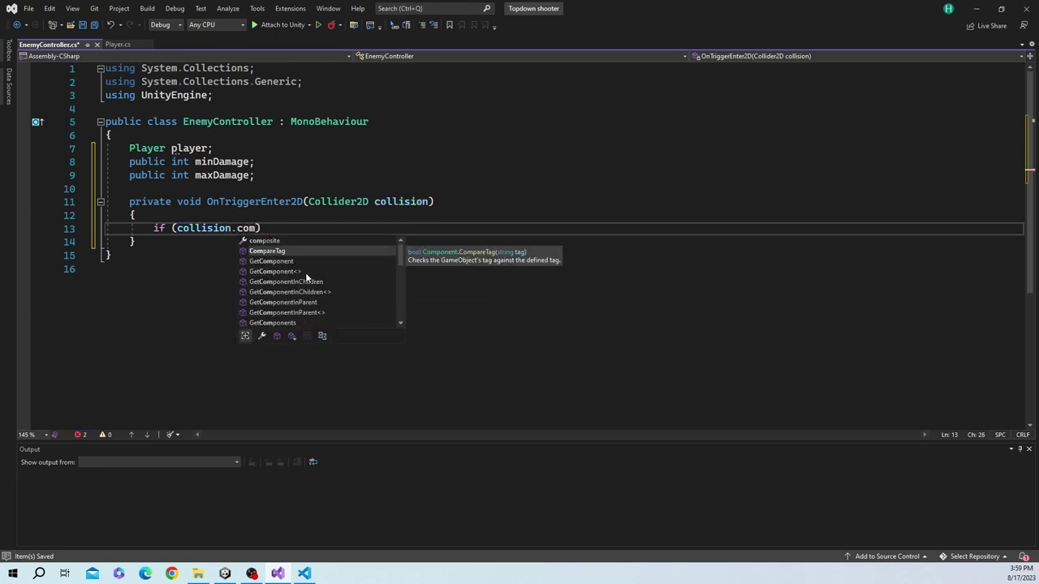
{"action": "key", "text": "Tab"}
{"action": "type", "text": "(\""}
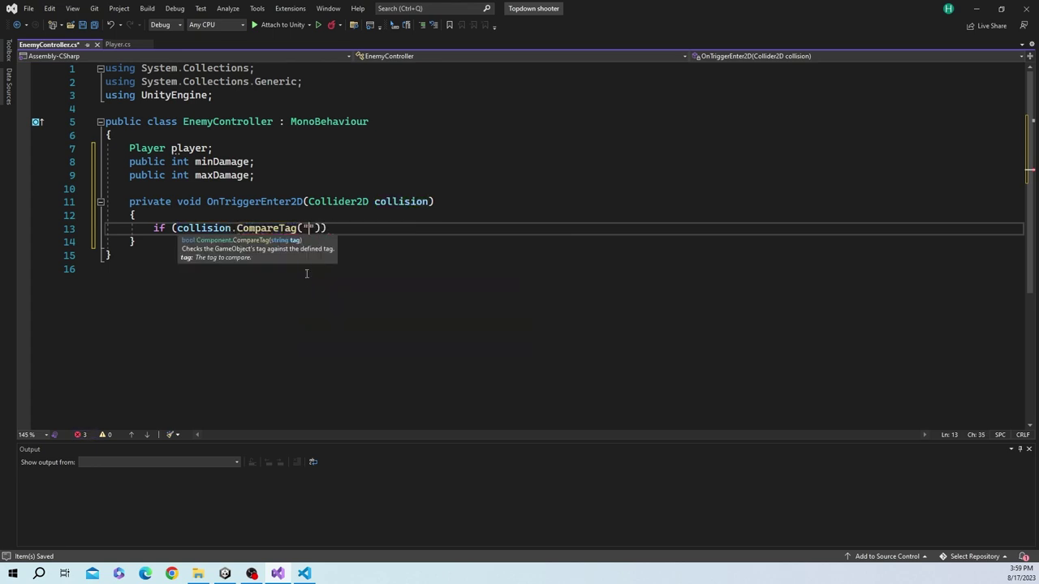
{"action": "type", "text": "Player\""}
{"action": "type", "text": "))"}
{"action": "key", "text": "Return"}
{"action": "type", "text": "{"}
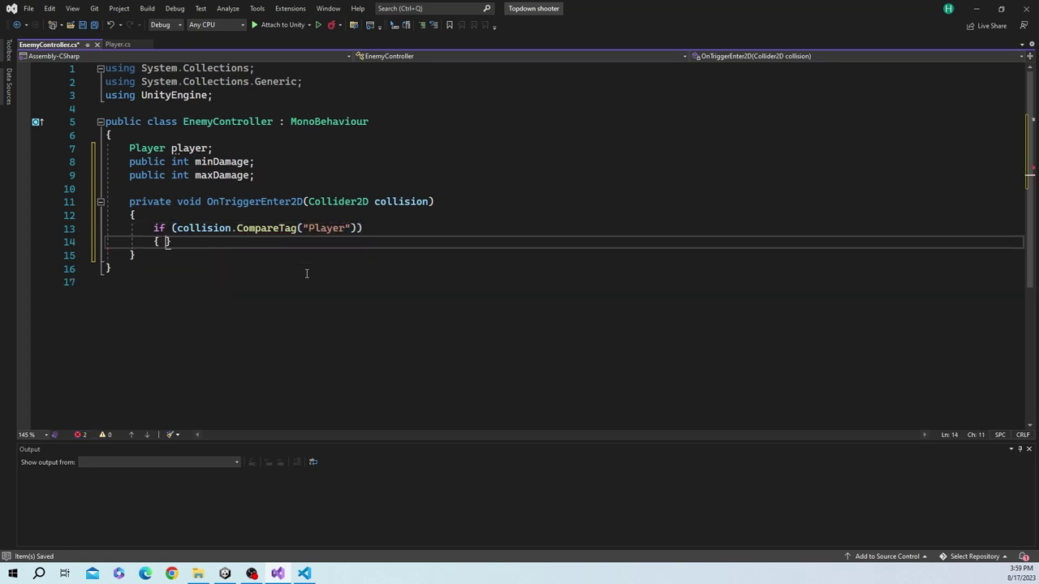
{"action": "key", "text": "Return"}
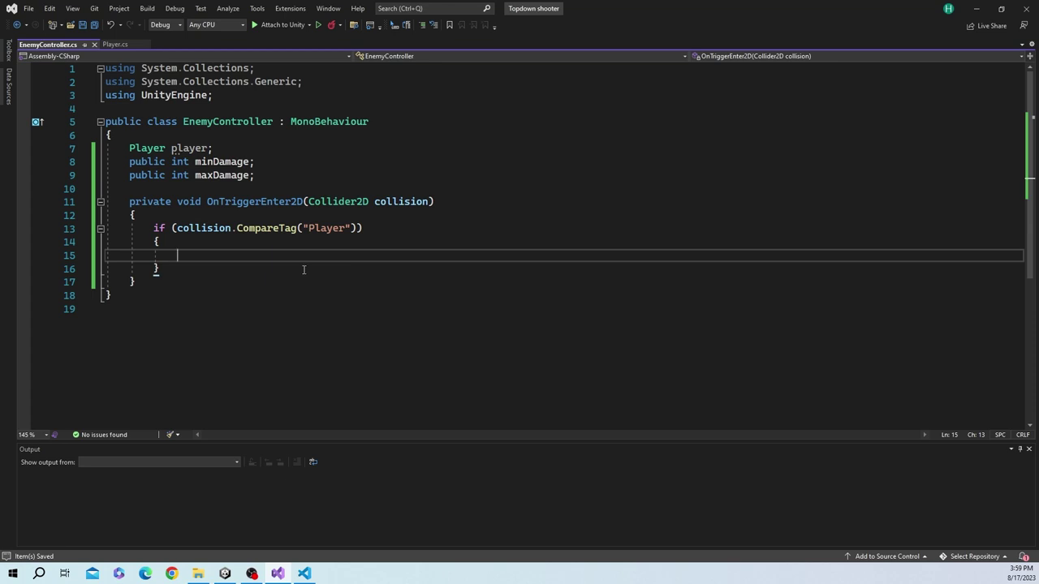
{"action": "double_click", "coordinate": [268, 228]}
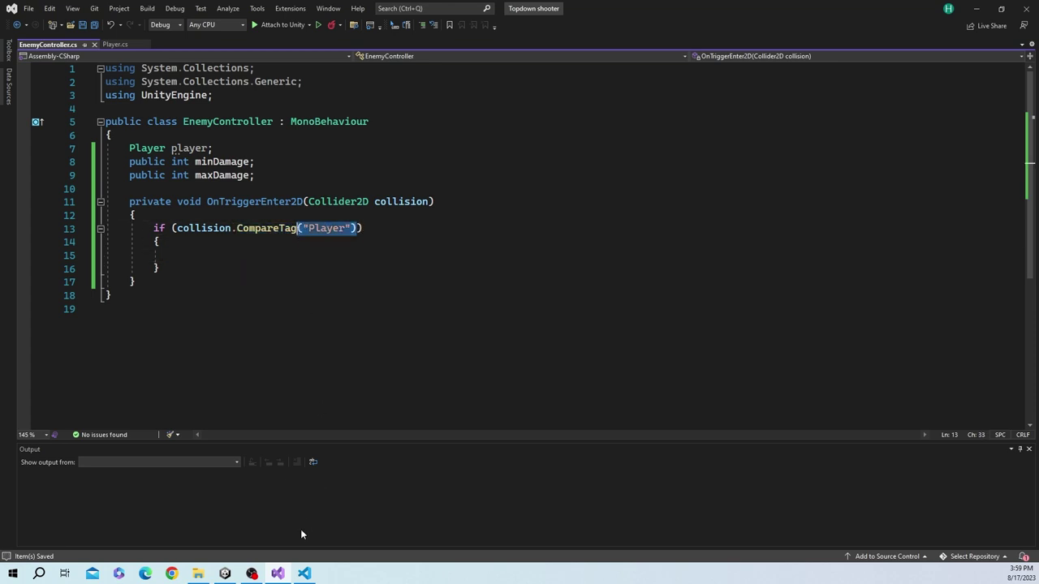
{"action": "left_click", "coordinate": [225, 573]}
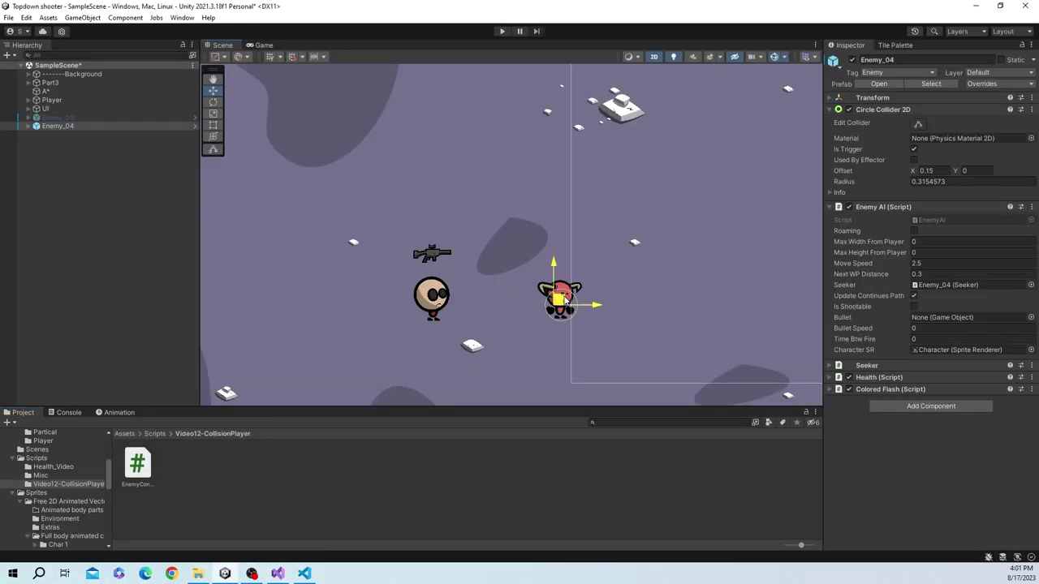
Drag Enemy_04 beside the player, review the OnTriggerEnter2D collision check, then select Player
{"action": "left_click_drag", "start_coordinate": [560, 299], "coordinate": [463, 283]}
{"action": "key", "text": "alt+Tab"}
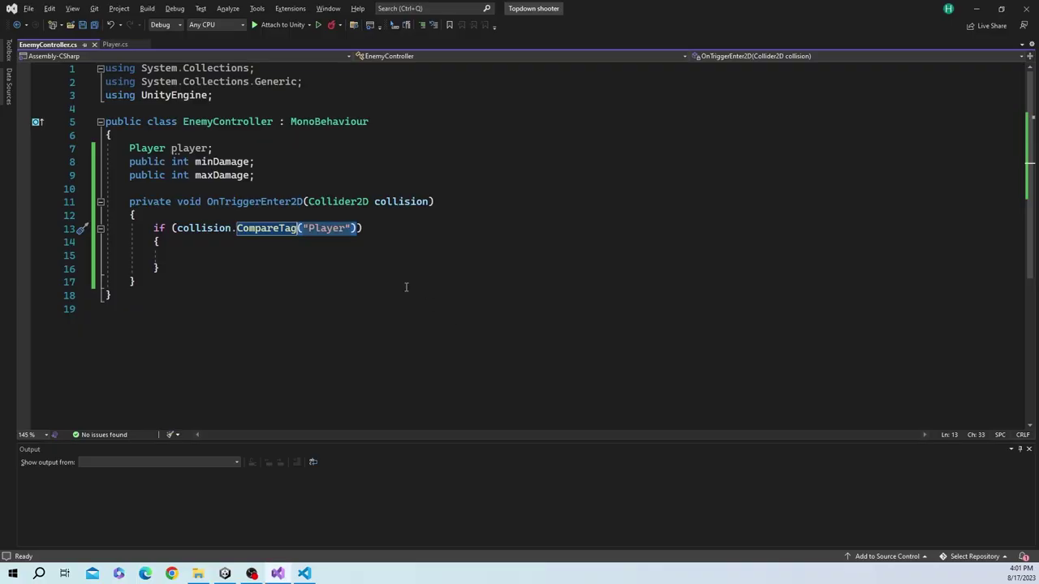
{"action": "double_click", "coordinate": [278, 202]}
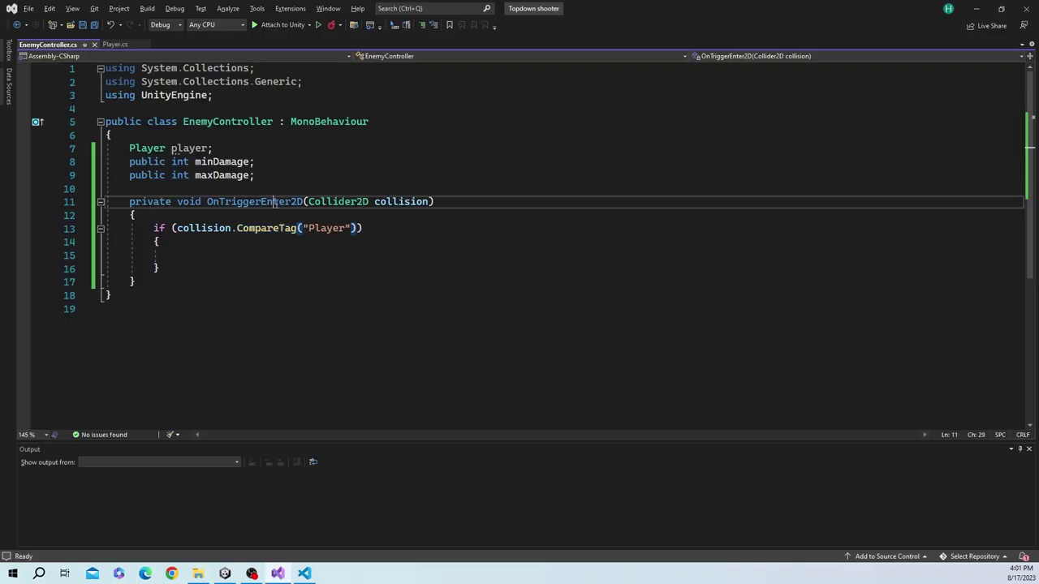
{"action": "double_click", "coordinate": [200, 229]}
{"action": "key", "text": "alt+Tab"}
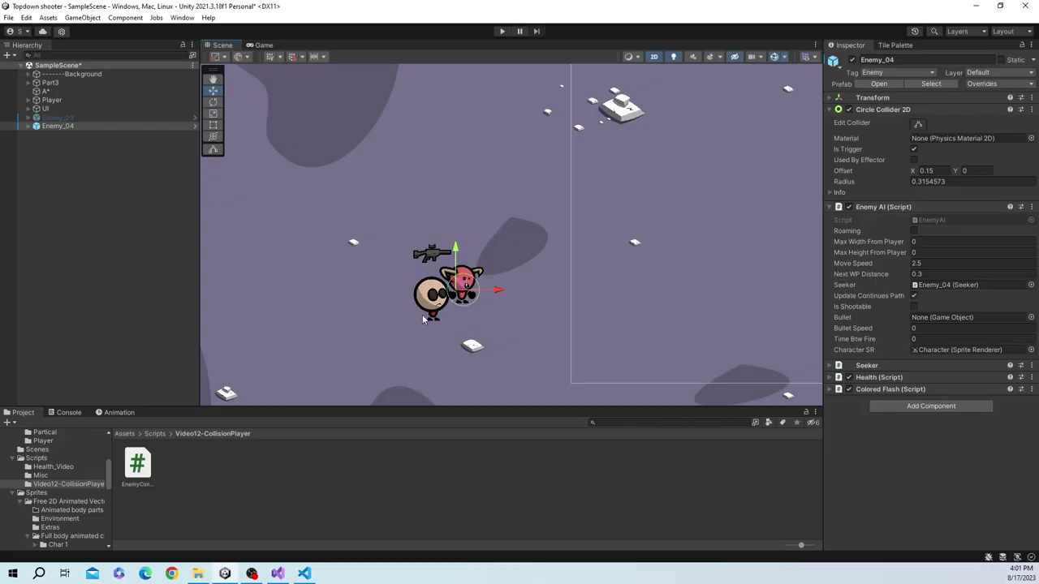
{"action": "left_click", "coordinate": [63, 98]}
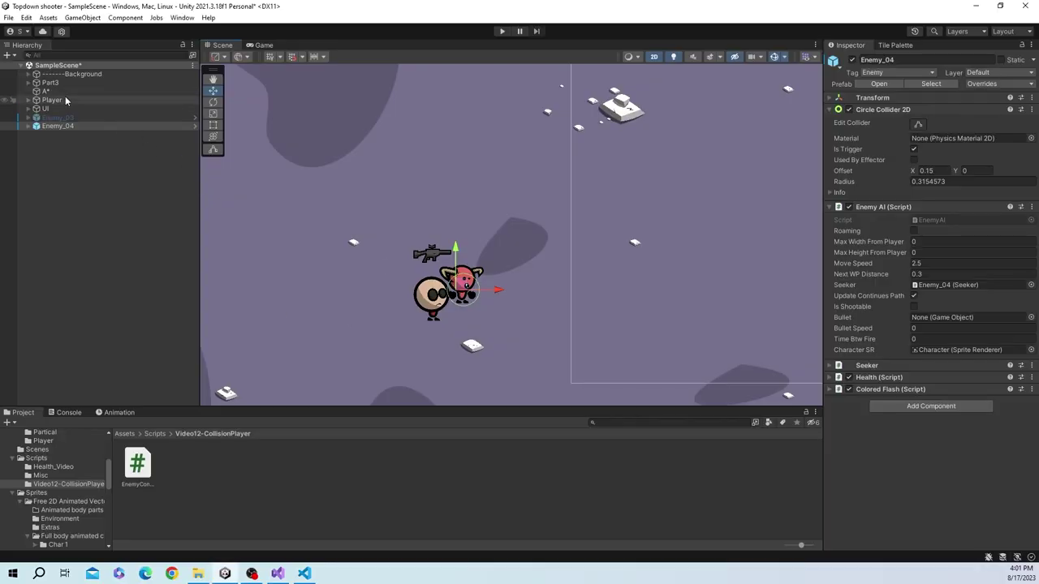
Nudge the player sprite into place, check its Player tag, and open Tags & Layers via Add Tag
{"action": "left_click_drag", "start_coordinate": [424, 317], "coordinate": [421, 314]}
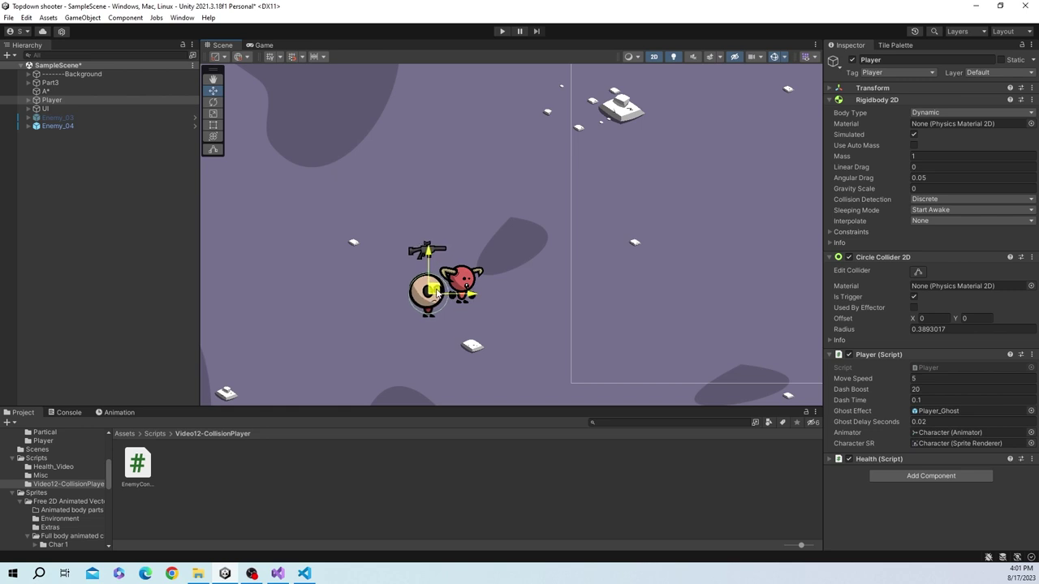
{"action": "left_click_drag", "start_coordinate": [436, 297], "coordinate": [438, 297]}
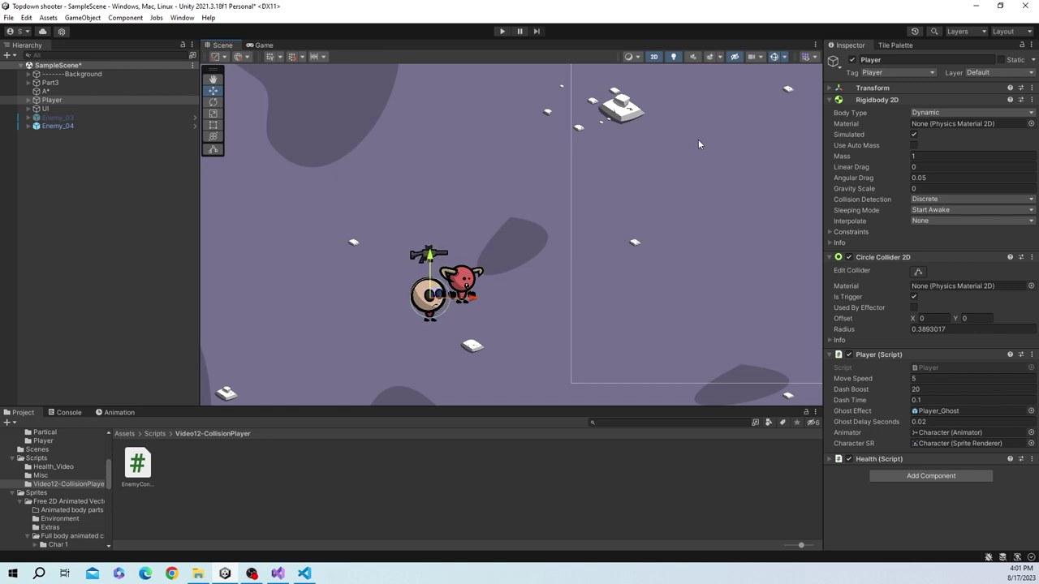
{"action": "left_click_drag", "start_coordinate": [475, 293], "coordinate": [486, 296]}
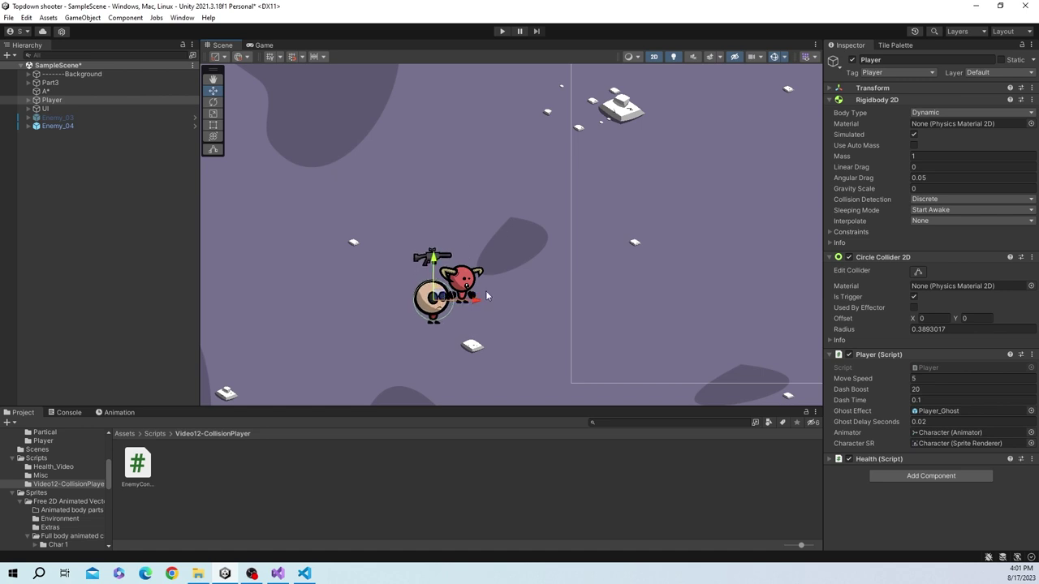
{"action": "left_click", "coordinate": [865, 75]}
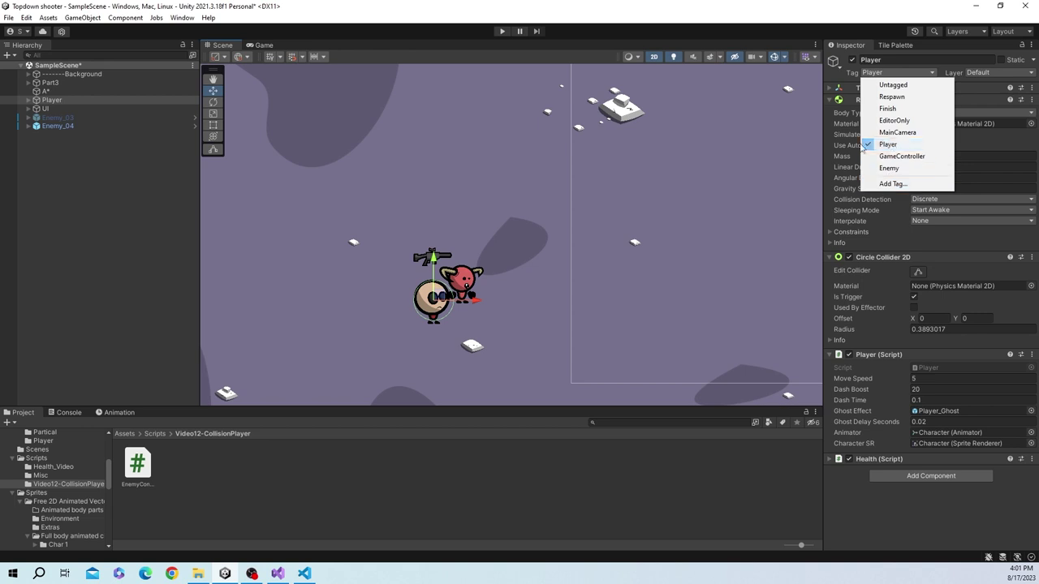
{"action": "left_click", "coordinate": [893, 184]}
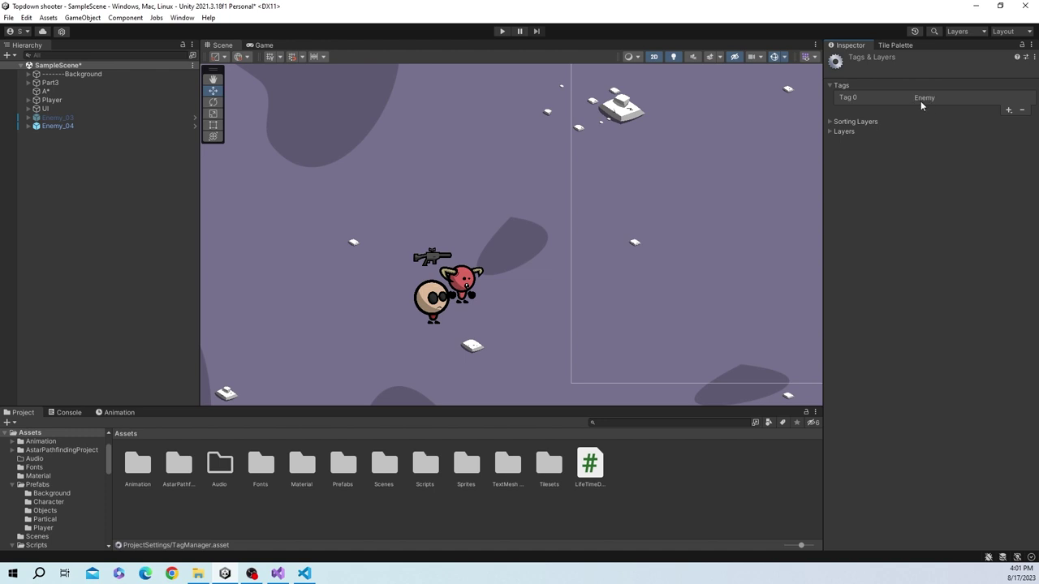
Confirm Enemy_04 has the Enemy tag, then put the caret inside the empty Player tag check
{"action": "left_click", "coordinate": [82, 126]}
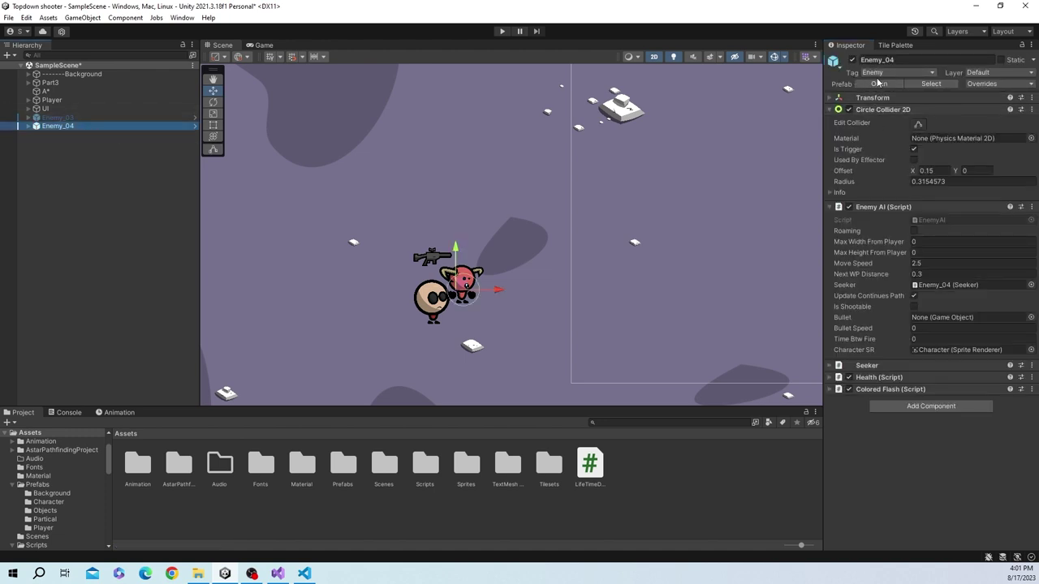
{"action": "key", "text": "q"}
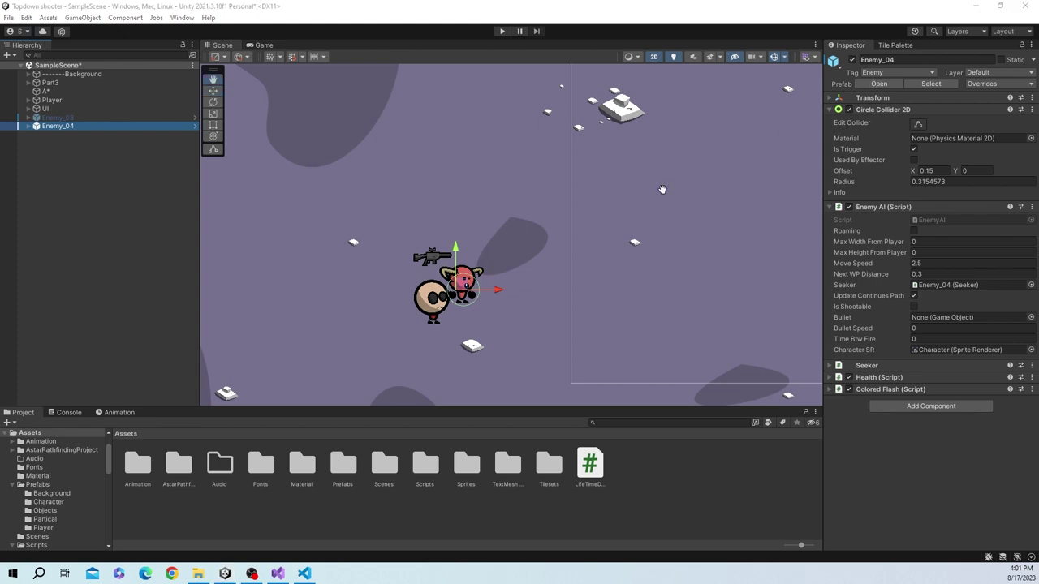
{"action": "key", "text": "alt+Tab"}
{"action": "left_click", "coordinate": [362, 262]}
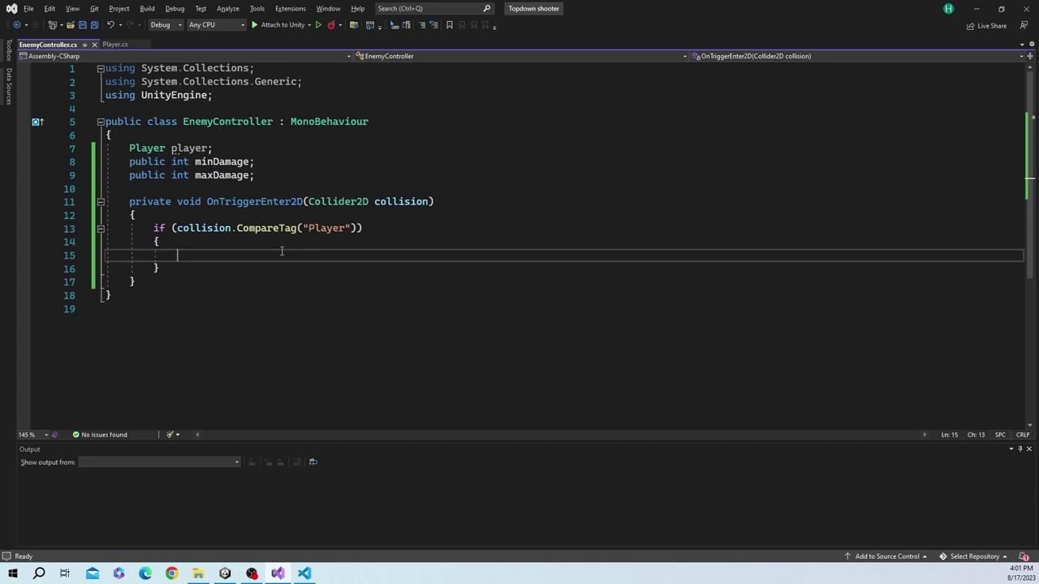
Rename the player field to playerS and save the script
{"action": "left_click", "coordinate": [207, 148]}
{"action": "type", "text": "5"}
{"action": "double_click", "coordinate": [203, 150]}
{"action": "key", "text": "ctrl+s"}
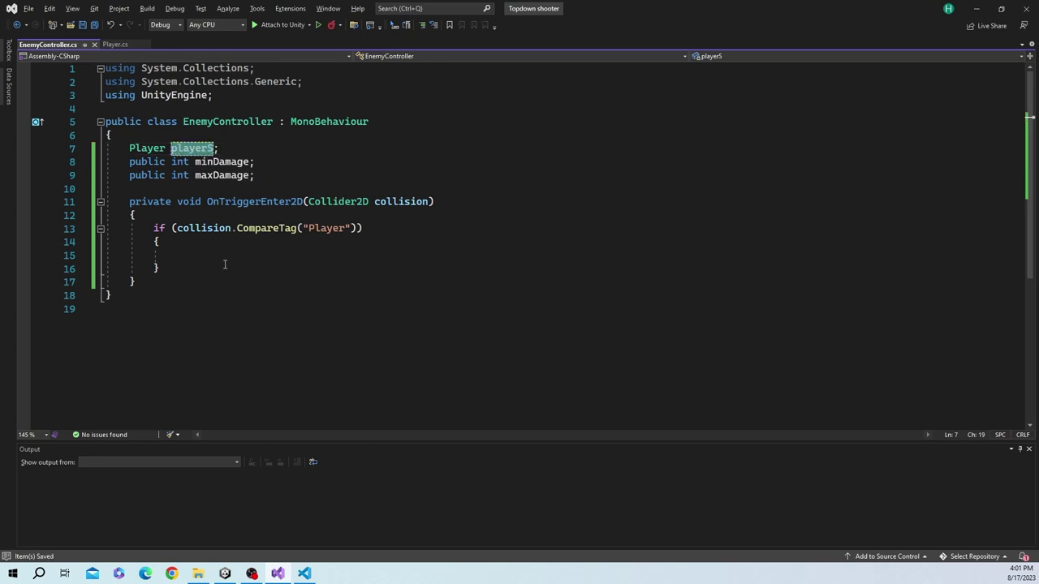
Inside the Player tag check, write playerS = collision.GetComponent<Player>(); using autocompletion
{"action": "left_click", "coordinate": [216, 257]}
{"action": "type", "text": "playerS"}
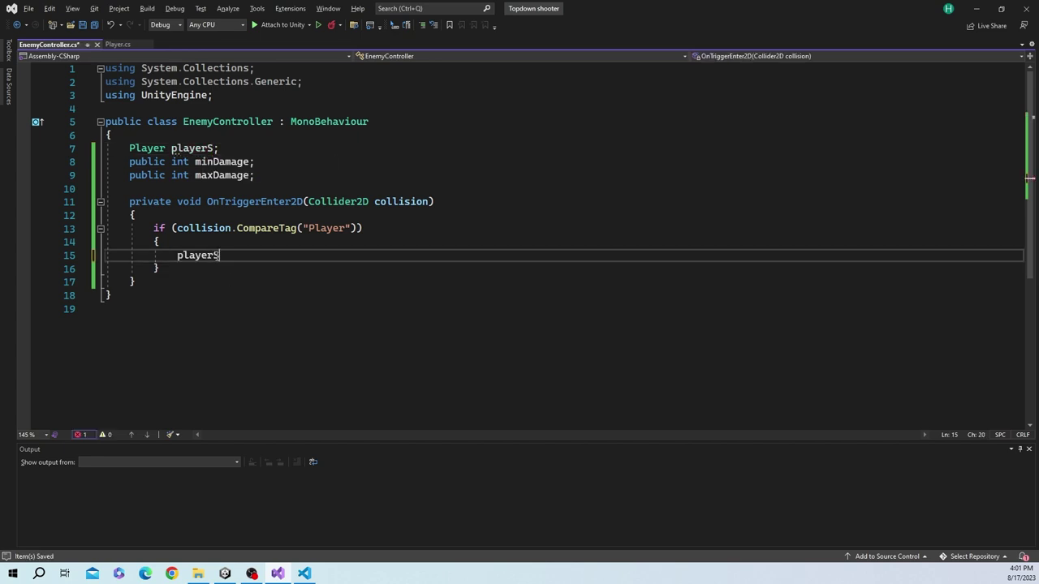
{"action": "type", "text": " = "}
{"action": "type", "text": "co"}
{"action": "key", "text": "Tab"}
{"action": "type", "text": ".get"}
{"action": "key", "text": "Tab"}
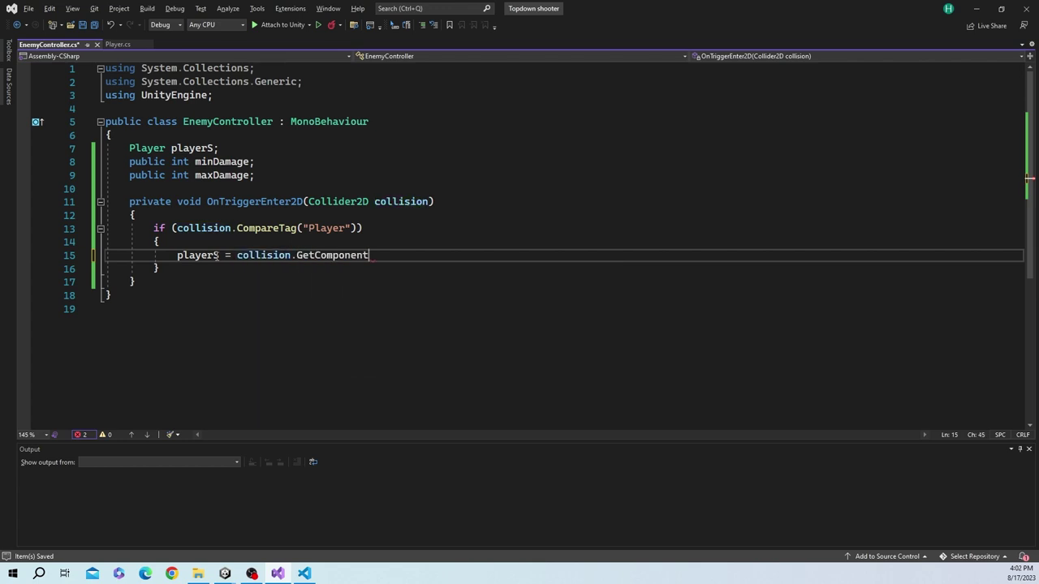
{"action": "type", "text": "<Play>"}
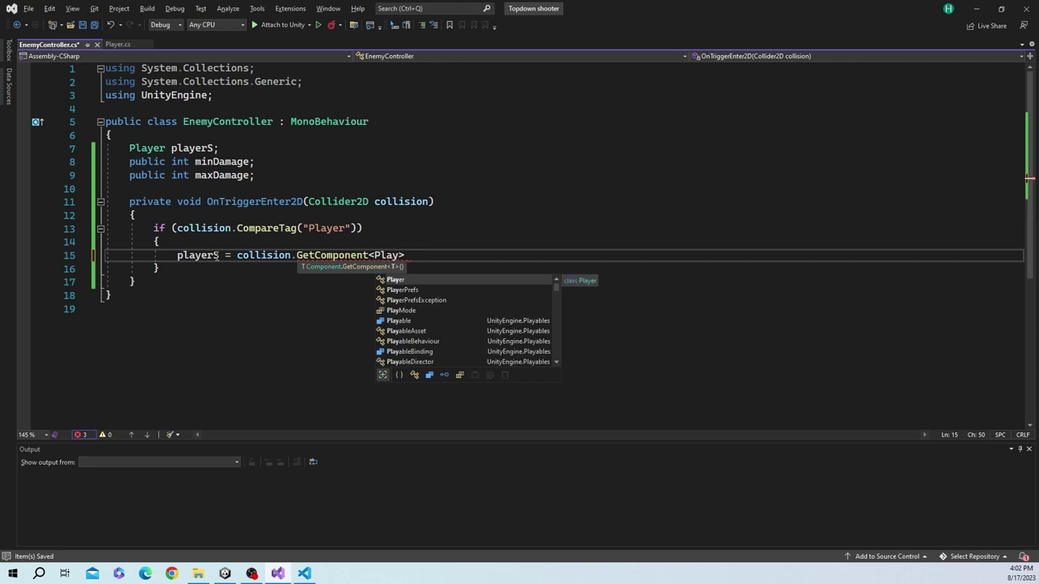
{"action": "key", "text": "Tab"}
{"action": "type", "text": ">();"}
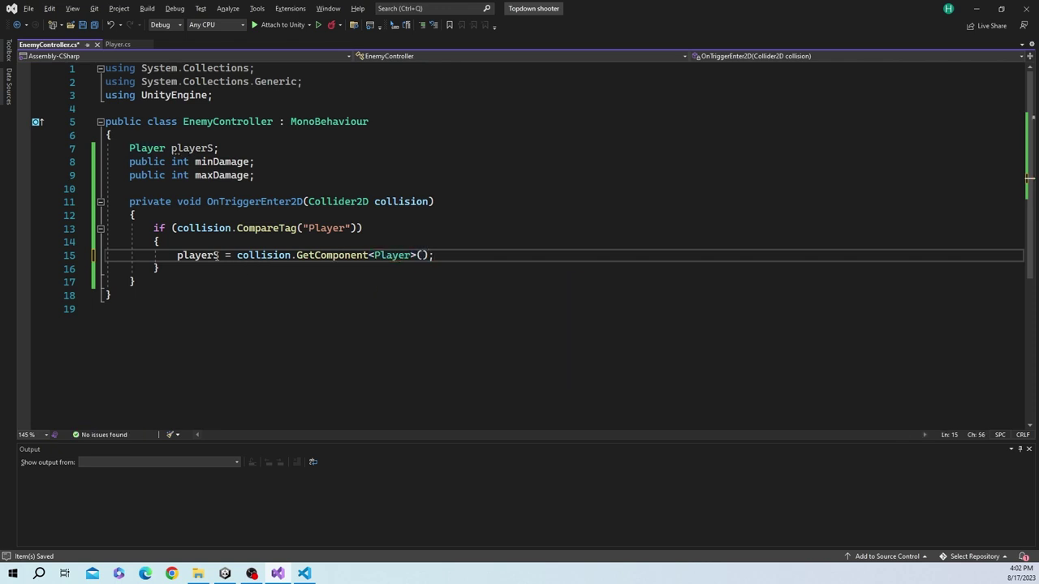
{"action": "key", "text": "Return"}
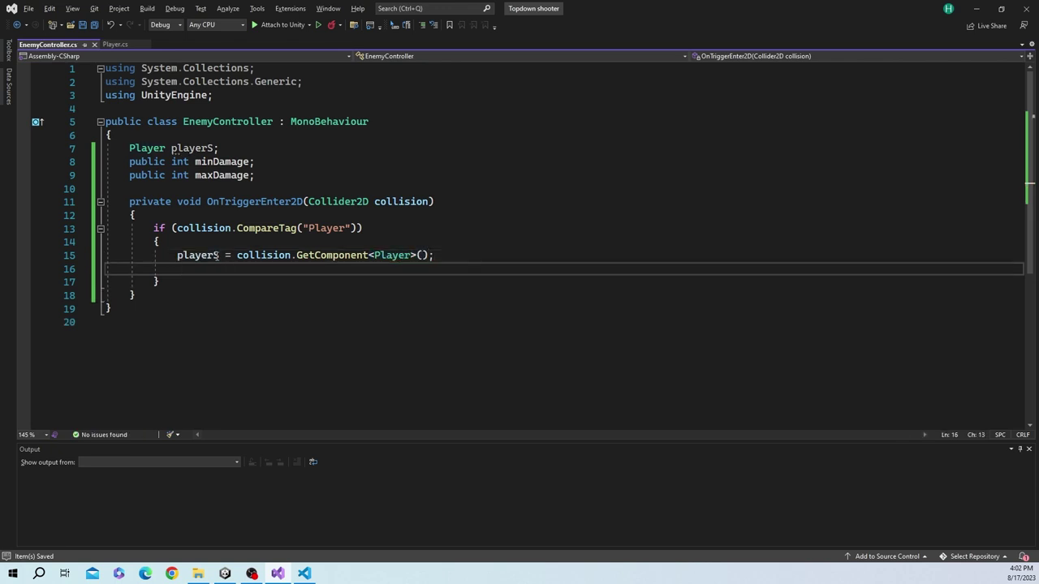
{"action": "left_click", "coordinate": [211, 257]}
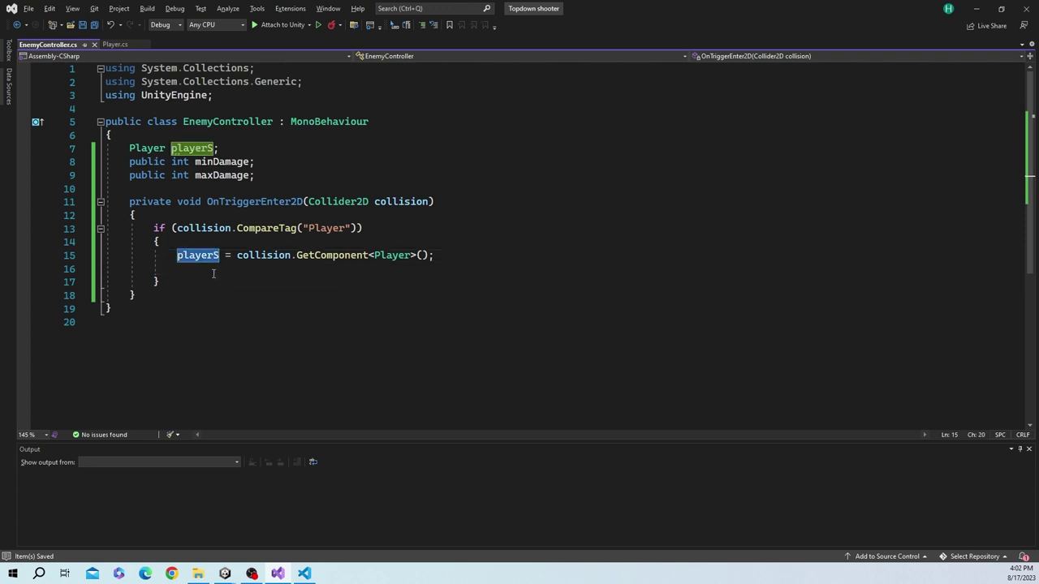
{"action": "left_click", "coordinate": [215, 273]}
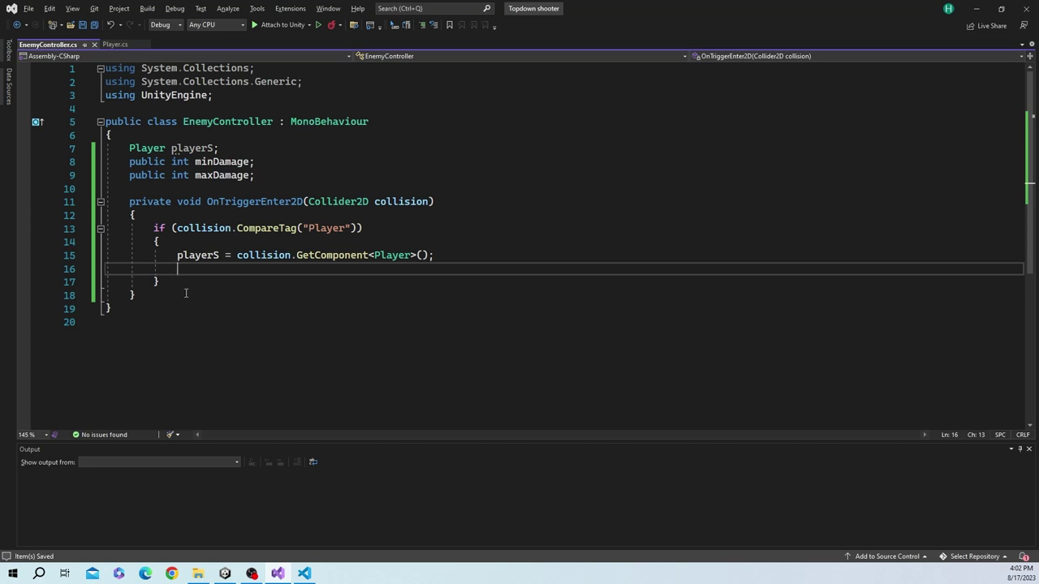
{"action": "left_click", "coordinate": [186, 293]}
Declare an empty void DamagePlayer() method below OnTriggerEnter2D
{"action": "key", "text": "Return"}
{"action": "key", "text": "Return"}
{"action": "type", "text": "void"}
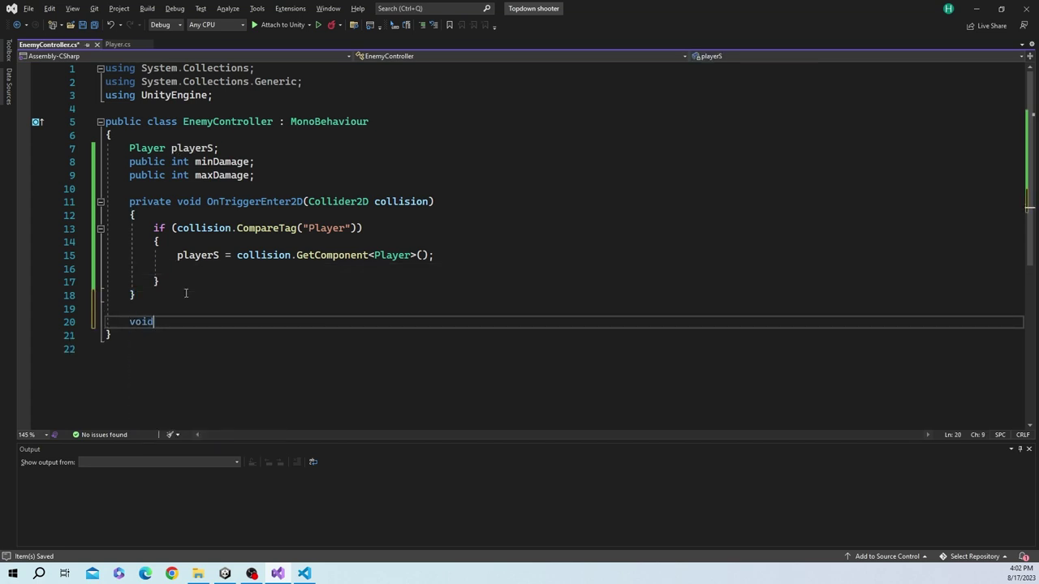
{"action": "type", "text": " DamagePlayer"}
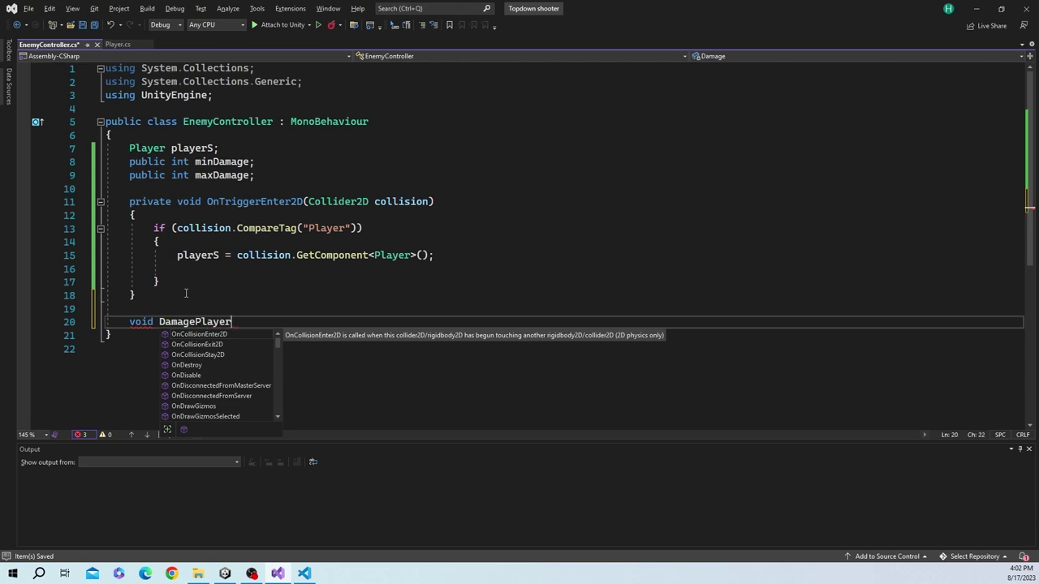
{"action": "key", "text": "Escape"}
{"action": "key", "text": "Return"}
{"action": "type", "text": "{"}
{"action": "key", "text": "Return"}
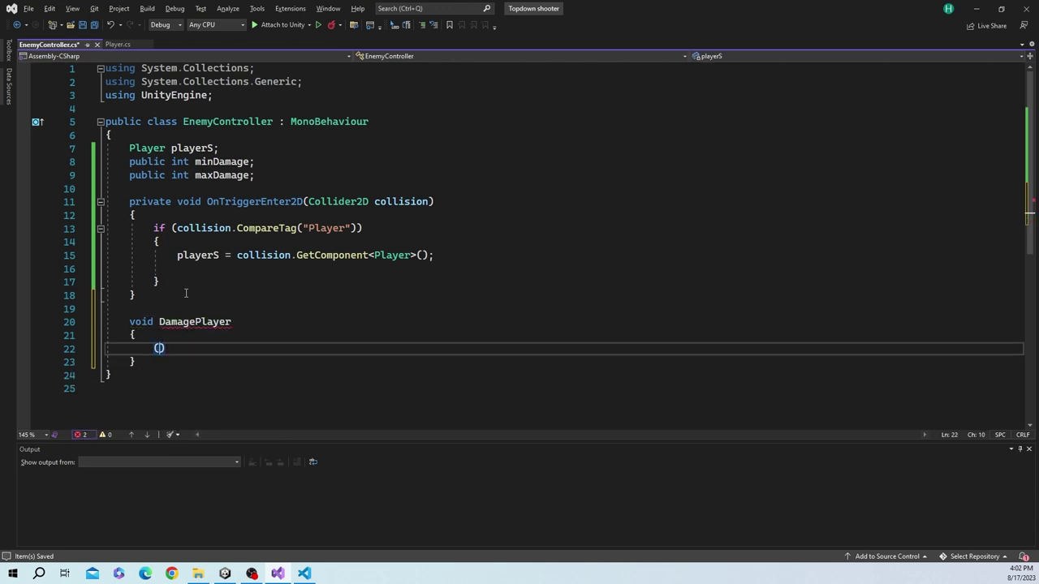
{"action": "key", "text": "ctrl+z"}
{"action": "type", "text": "()"}
{"action": "key", "text": "Return"}
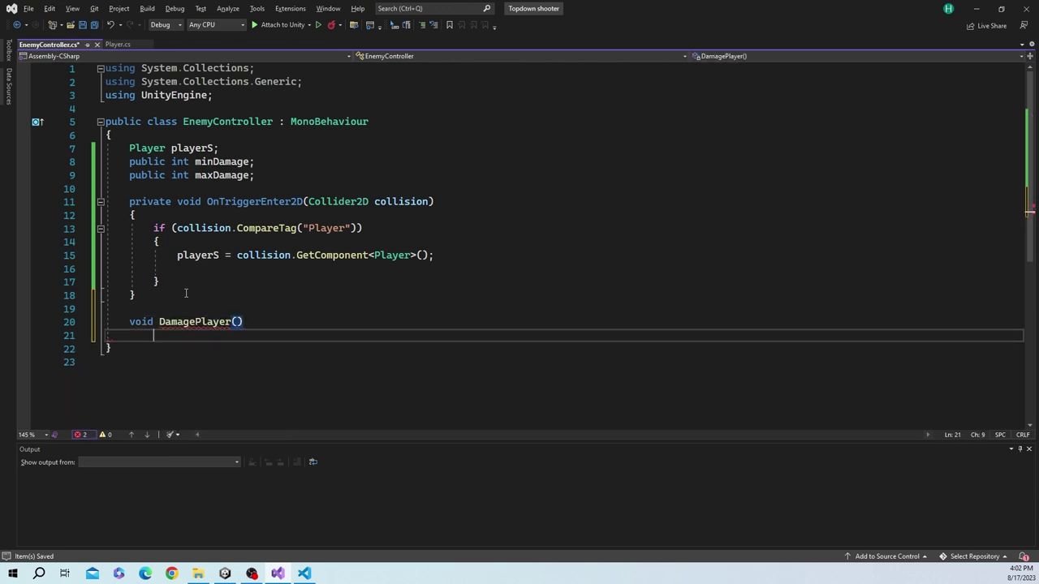
{"action": "type", "text": "{"}
{"action": "key", "text": "Return"}
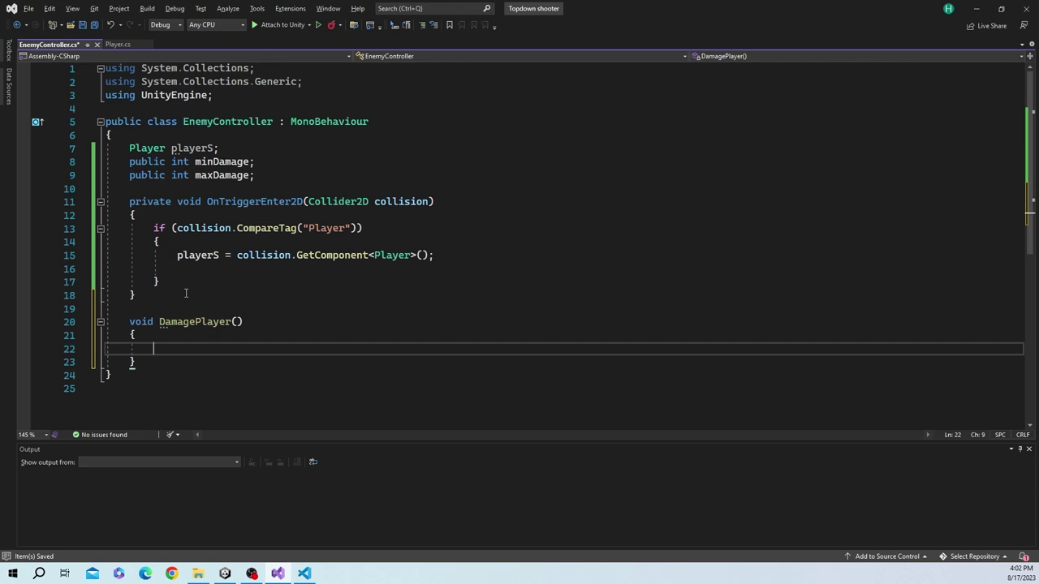
Add int damage = UnityEngine.Random.Range(minDamage, maxDamage); to DamagePlayer and save
{"action": "type", "text": "int dama"}
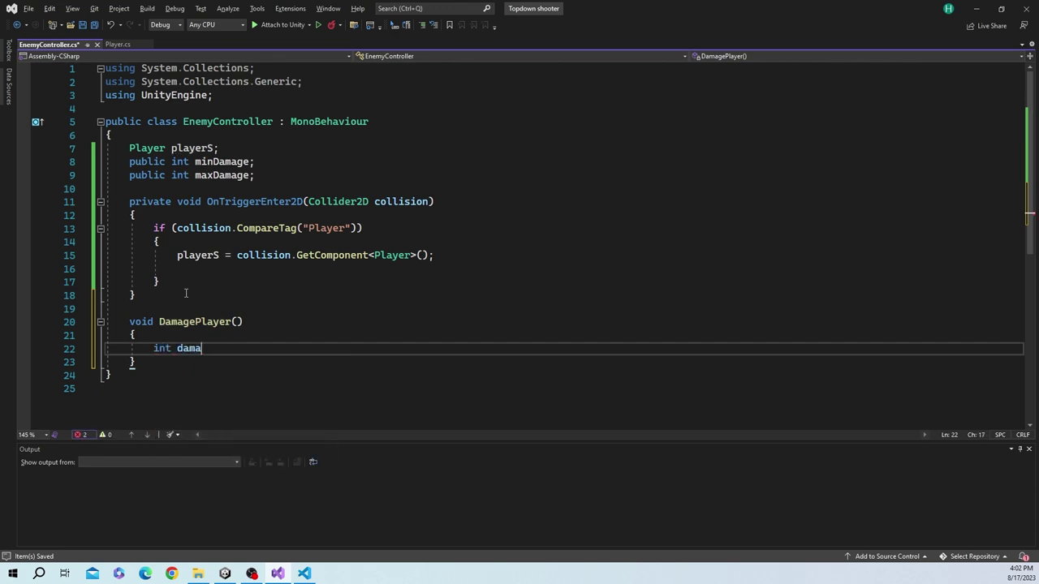
{"action": "type", "text": "ge = "}
{"action": "type", "text": "Uni"}
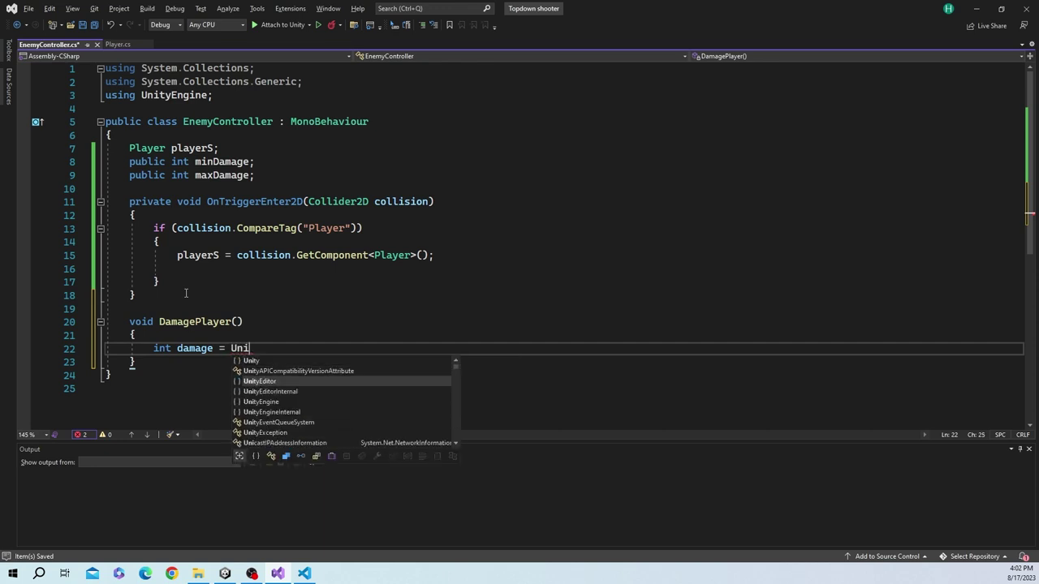
{"action": "key", "text": "Down"}
{"action": "key", "text": "Down"}
{"action": "key", "text": "Tab"}
{"action": "type", "text": ".Ra"}
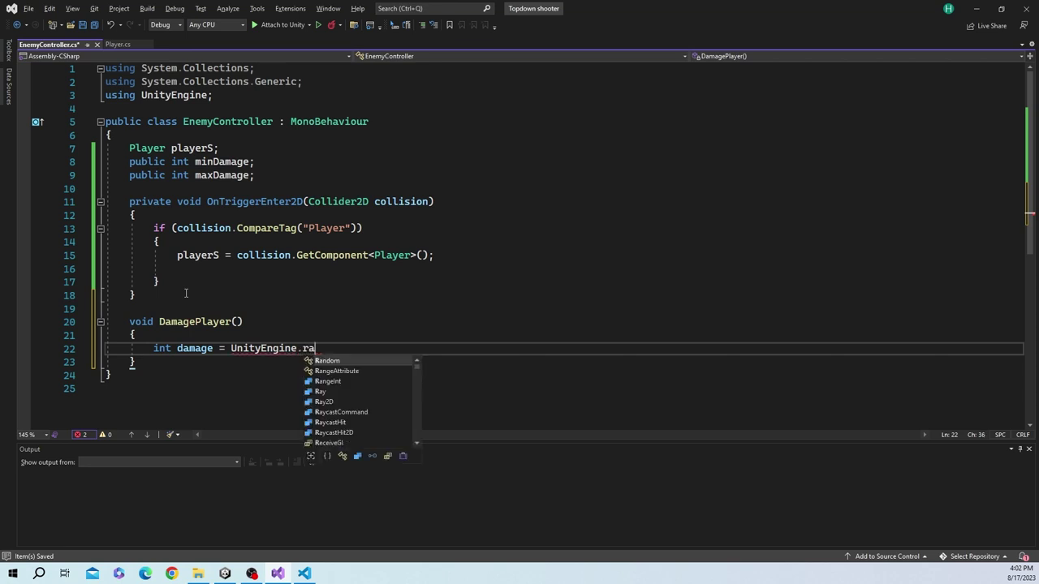
{"action": "type", "text": "ndom."}
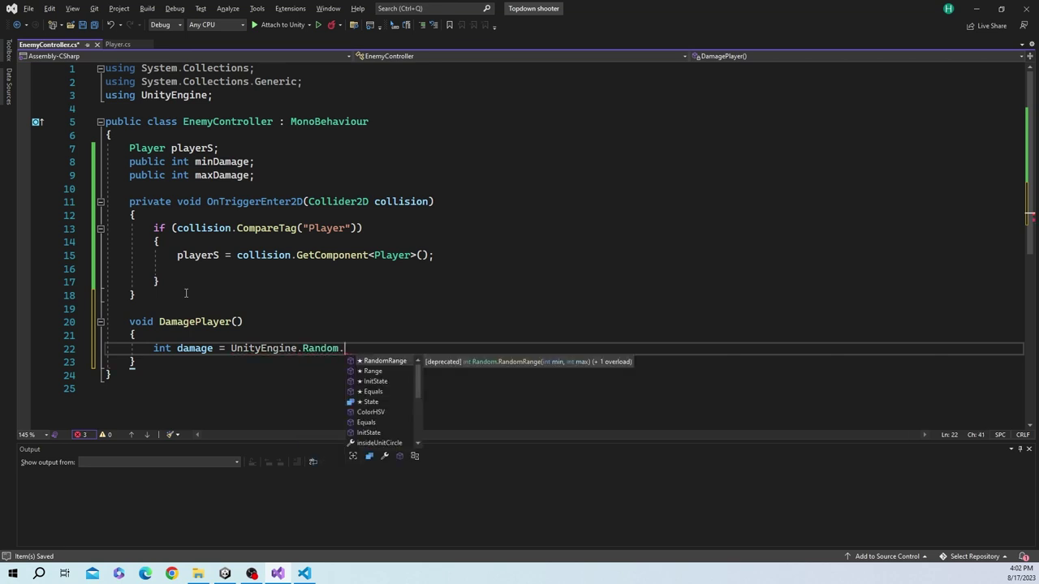
{"action": "key", "text": "Down"}
{"action": "key", "text": "Tab"}
{"action": "type", "text": "("}
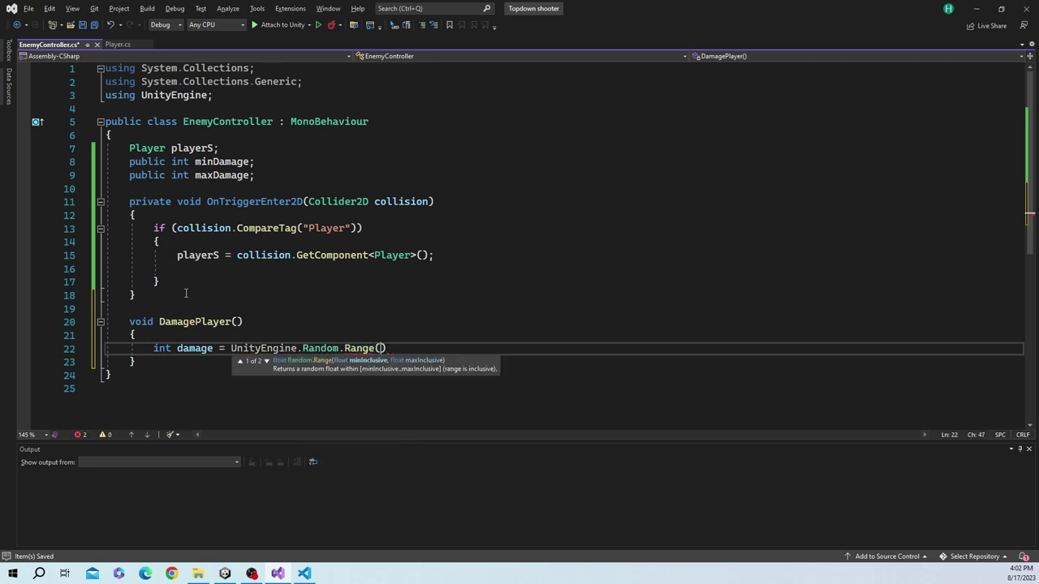
{"action": "type", "text": "minDamage,"}
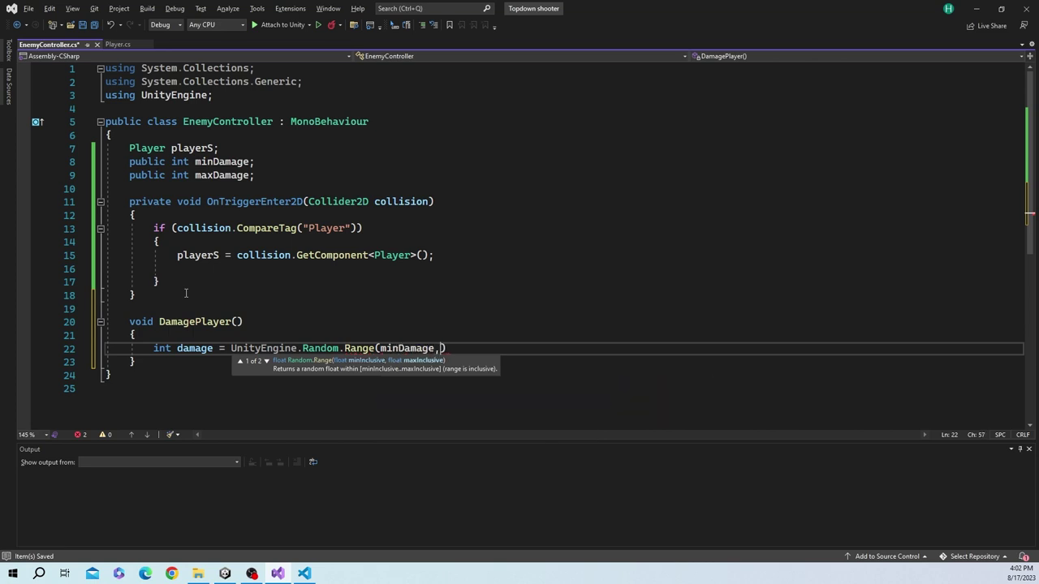
{"action": "type", "text": " max"}
{"action": "key", "text": "Tab"}
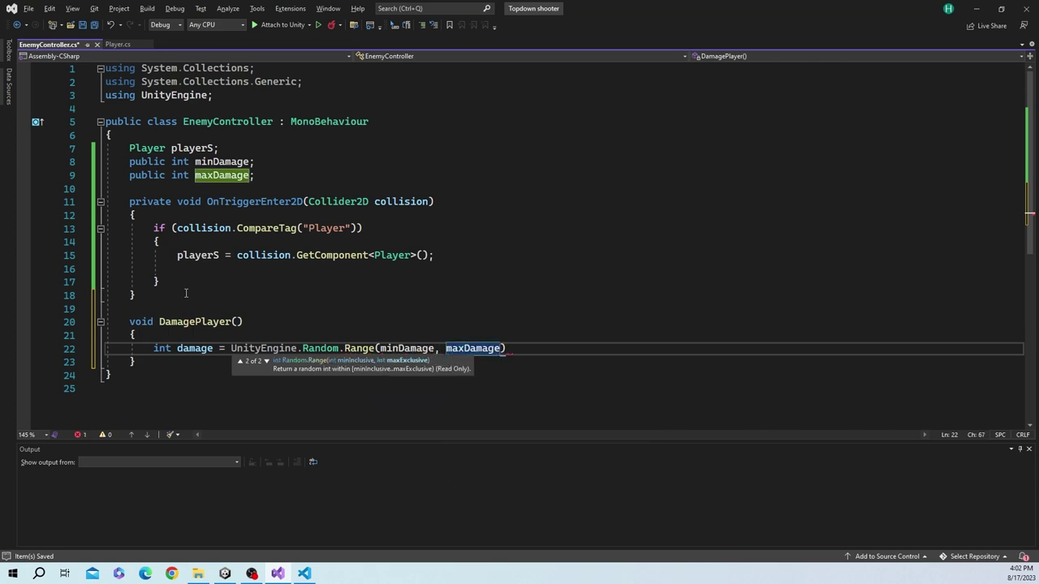
{"action": "type", "text": ");"}
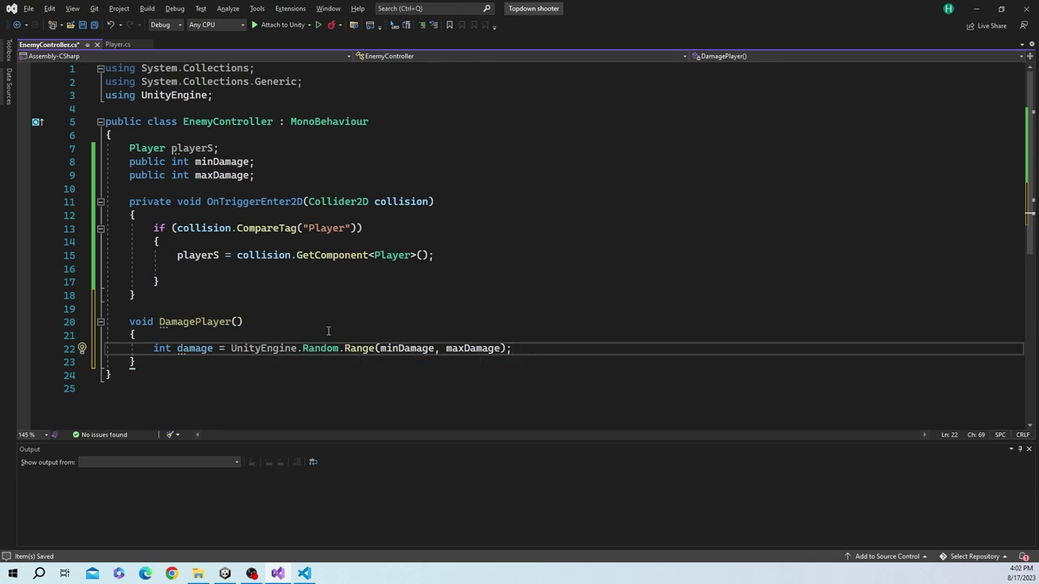
{"action": "key", "text": "ctrl+s"}
{"action": "key", "text": "Return"}
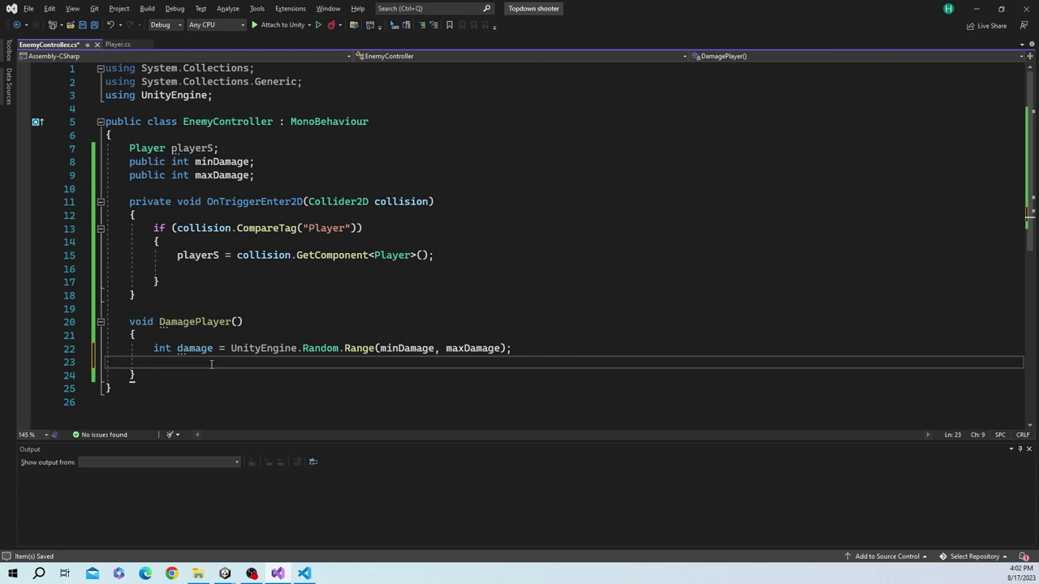
Type playerS.TakeDamage(damage); on the new line in DamagePlayer
{"action": "type", "text": "Play"}
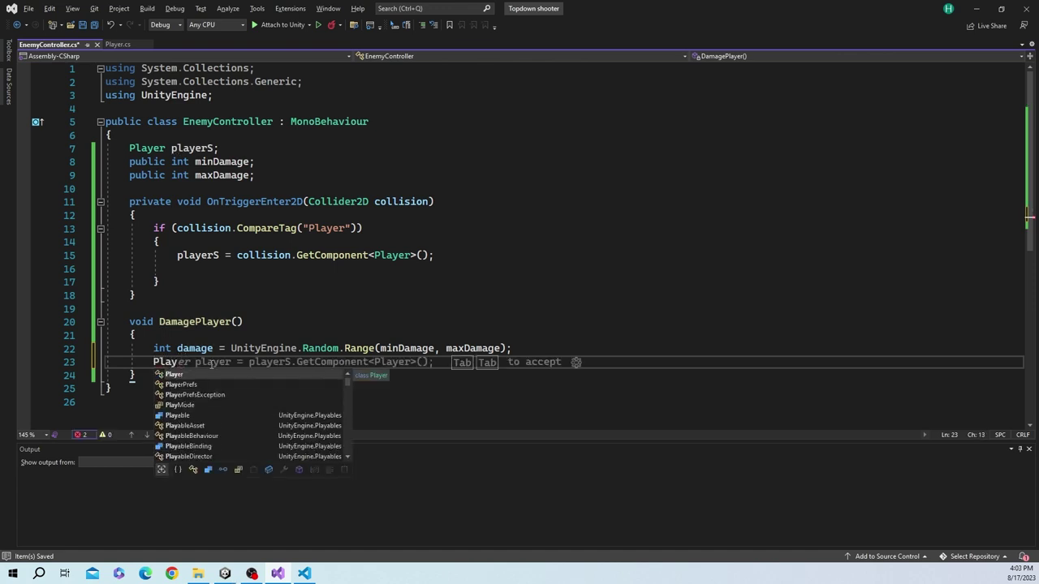
{"action": "key", "text": "BackSpace"}
{"action": "key", "text": "BackSpace"}
{"action": "key", "text": "BackSpace"}
{"action": "type", "text": "pla"}
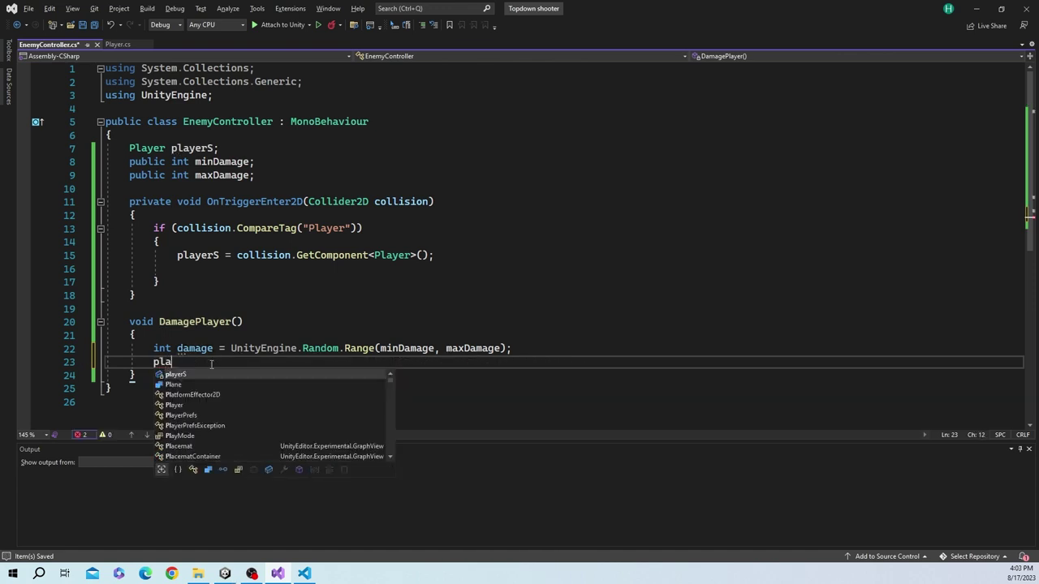
{"action": "type", "text": "yerS.ta"}
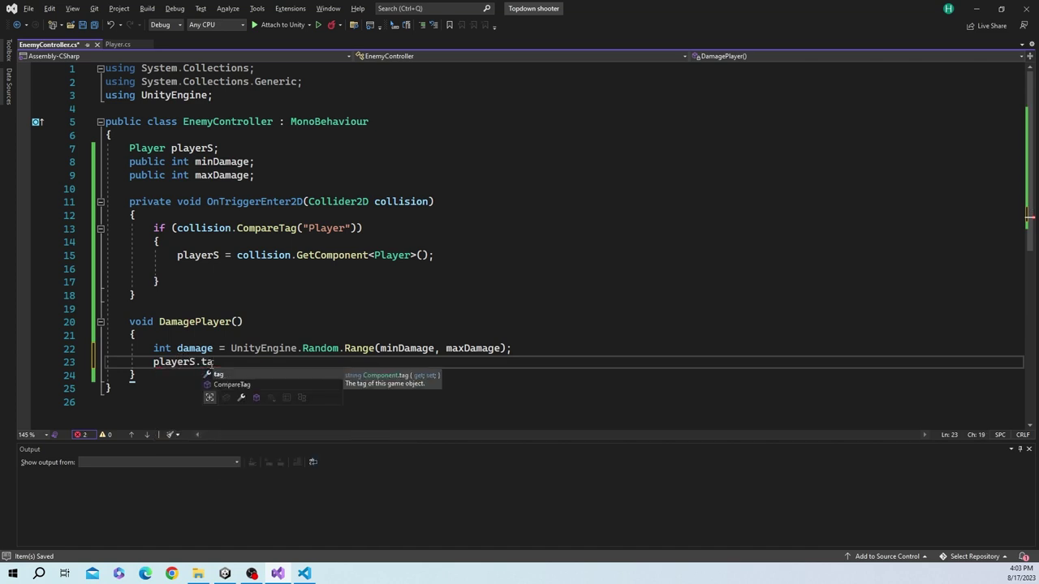
{"action": "key", "text": "BackSpace"}
{"action": "key", "text": "BackSpace"}
{"action": "type", "text": "TakeD"}
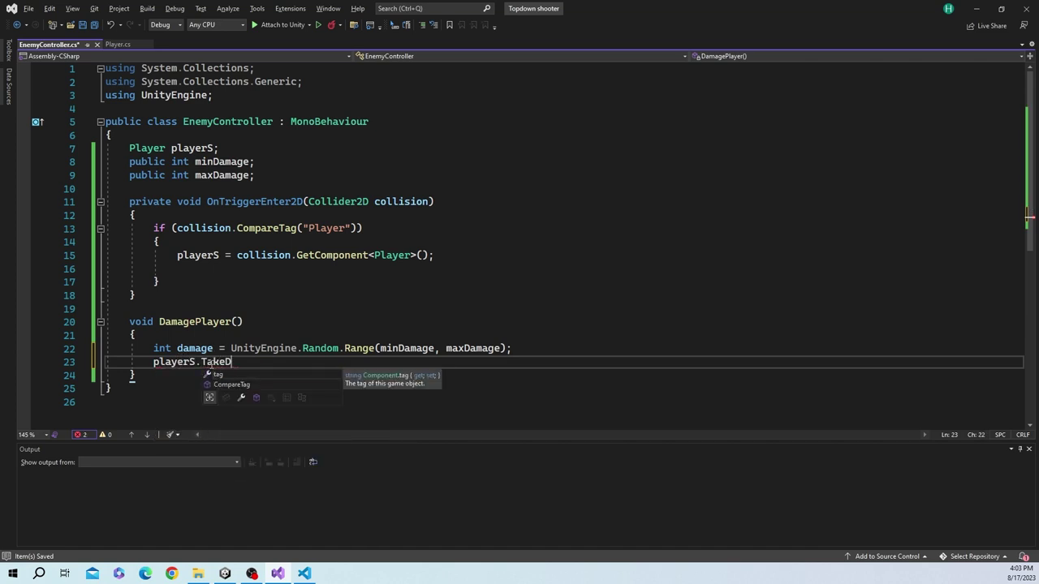
{"action": "type", "text": "amage("}
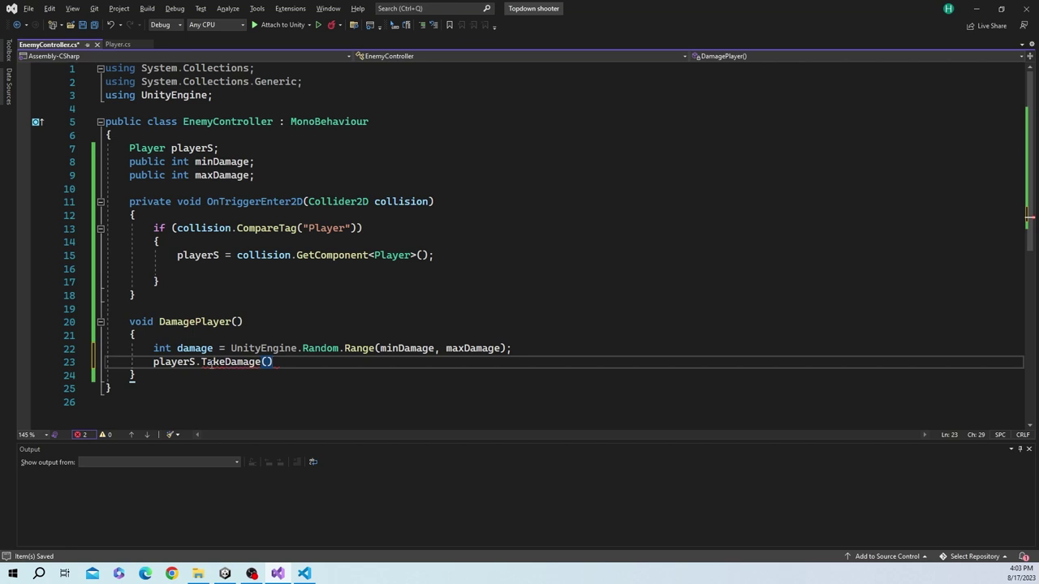
{"action": "type", "text": ";"}
{"action": "key", "text": "Left"}
{"action": "key", "text": "Left"}
{"action": "type", "text": "damage"}
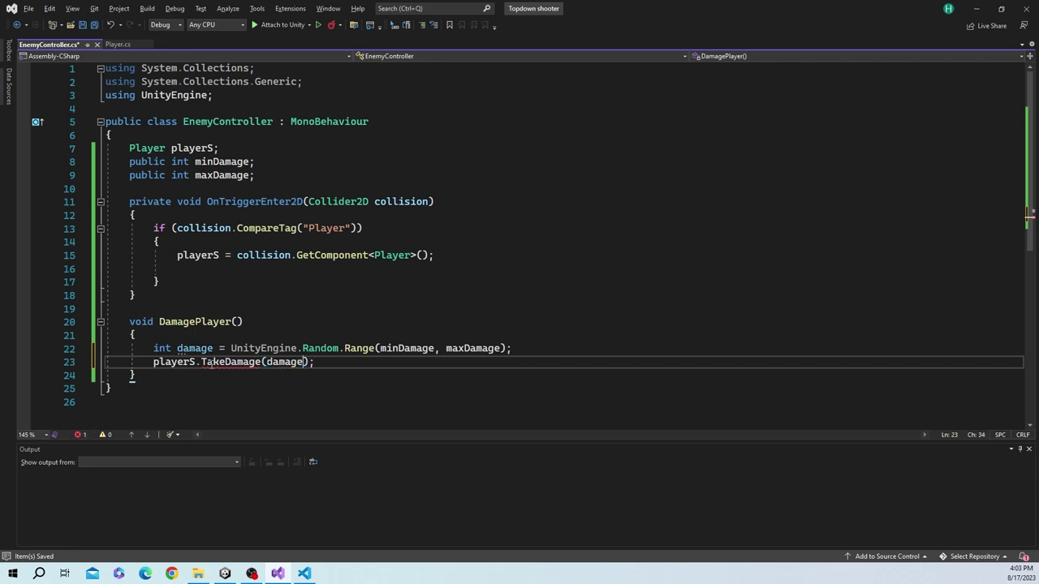
Comment out the TakeDamage line with // on line 23
{"action": "left_click", "coordinate": [154, 363]}
{"action": "type", "text": "//"}
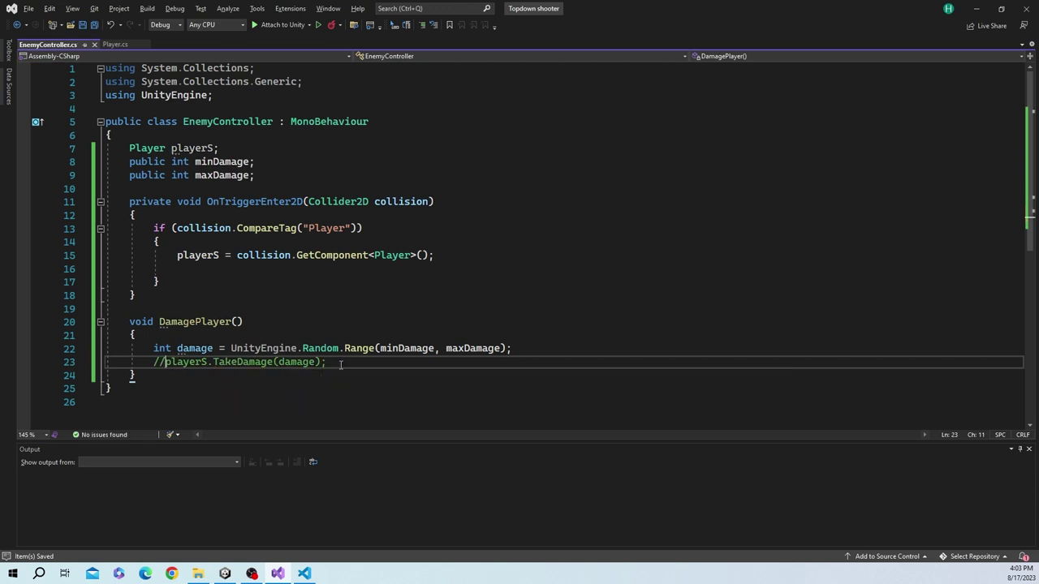
{"action": "left_click_drag", "start_coordinate": [327, 362], "coordinate": [167, 365]}
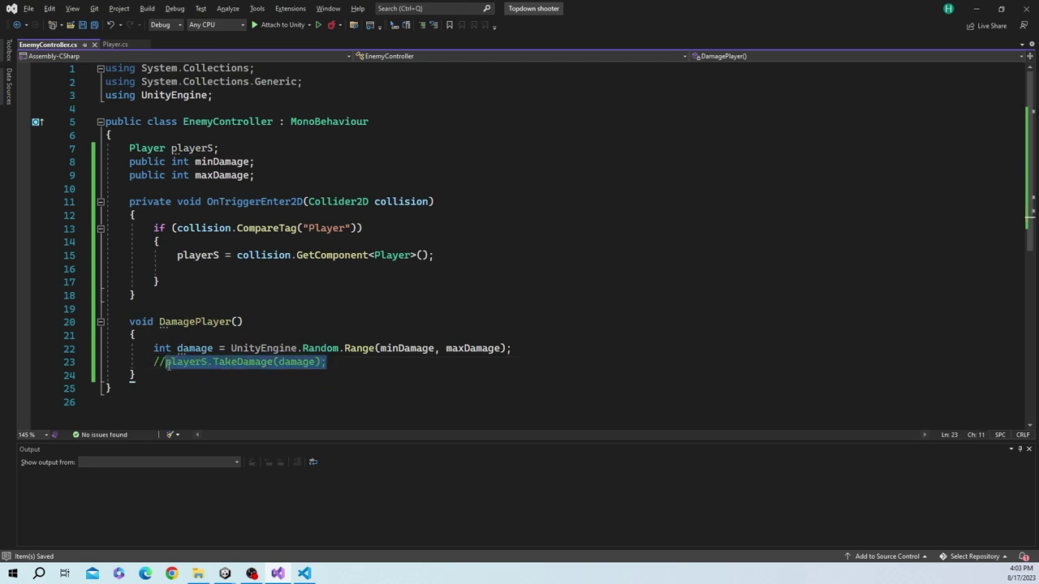
{"action": "left_click", "coordinate": [170, 362]}
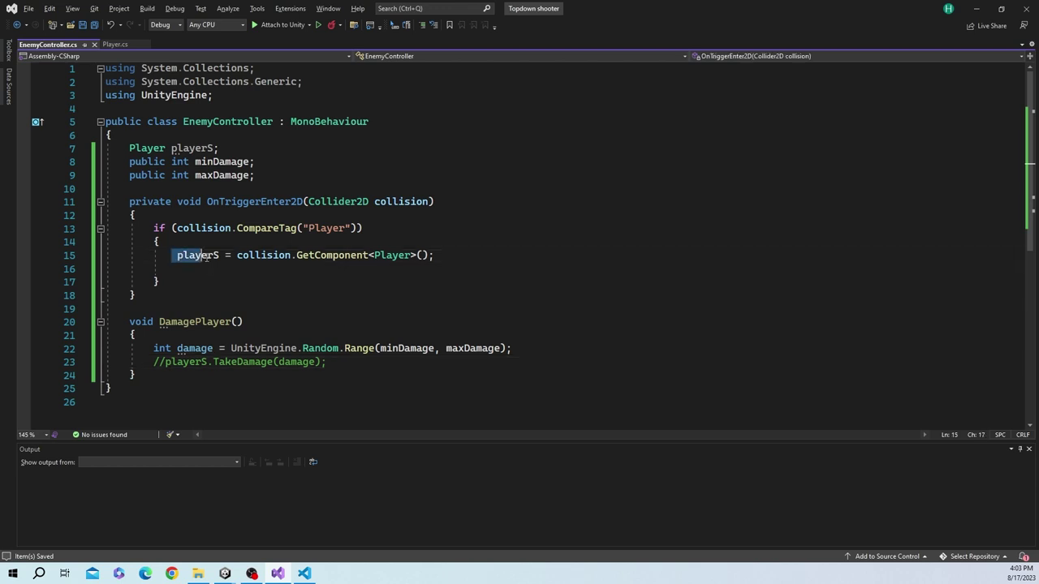
{"action": "left_click_drag", "start_coordinate": [178, 254], "coordinate": [446, 255]}
Paste DamagePlayer(); on line 16 under the GetComponent assignment, then return to Unity
{"action": "left_click", "coordinate": [311, 270]}
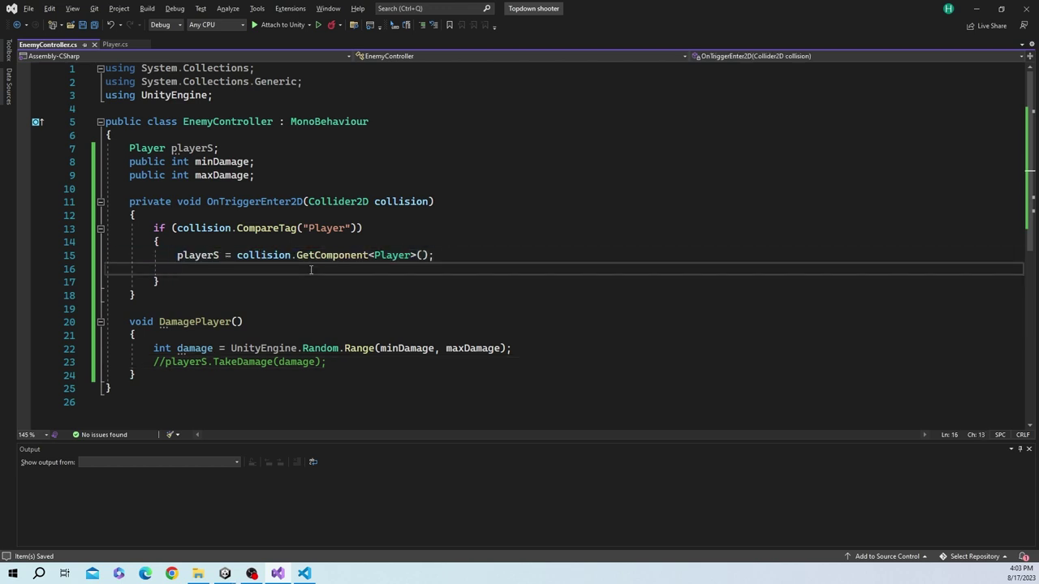
{"action": "double_click", "coordinate": [195, 322]}
{"action": "key", "text": "ctrl+c"}
{"action": "left_click", "coordinate": [233, 269]}
{"action": "key", "text": "ctrl+v"}
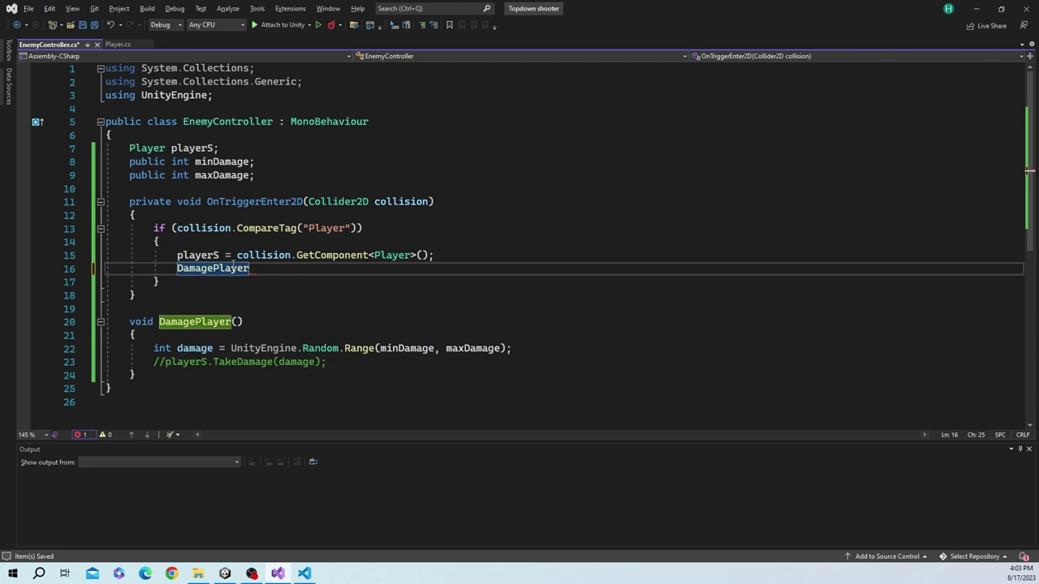
{"action": "type", "text": "();"}
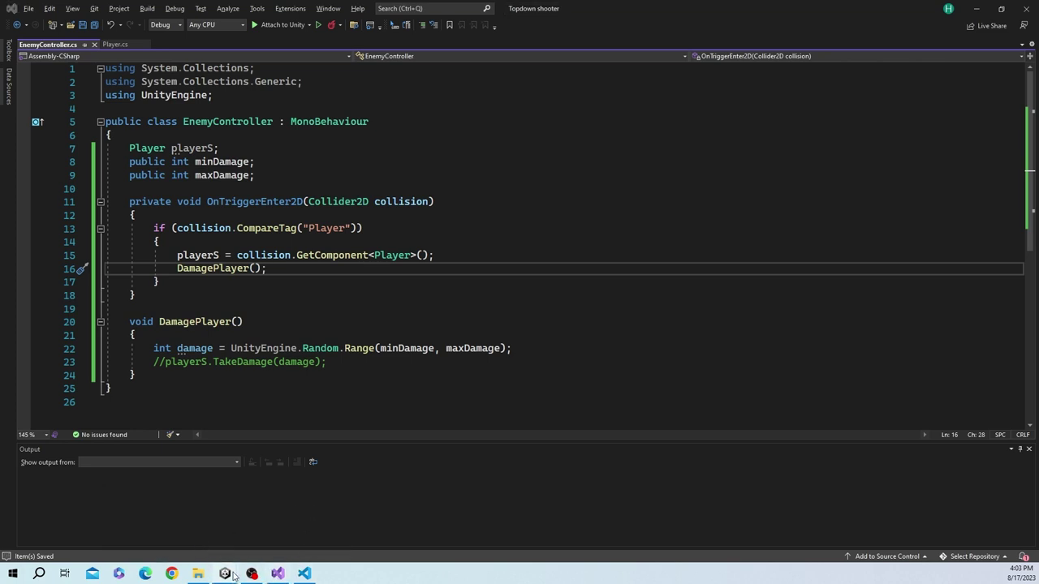
{"action": "left_click", "coordinate": [225, 573]}
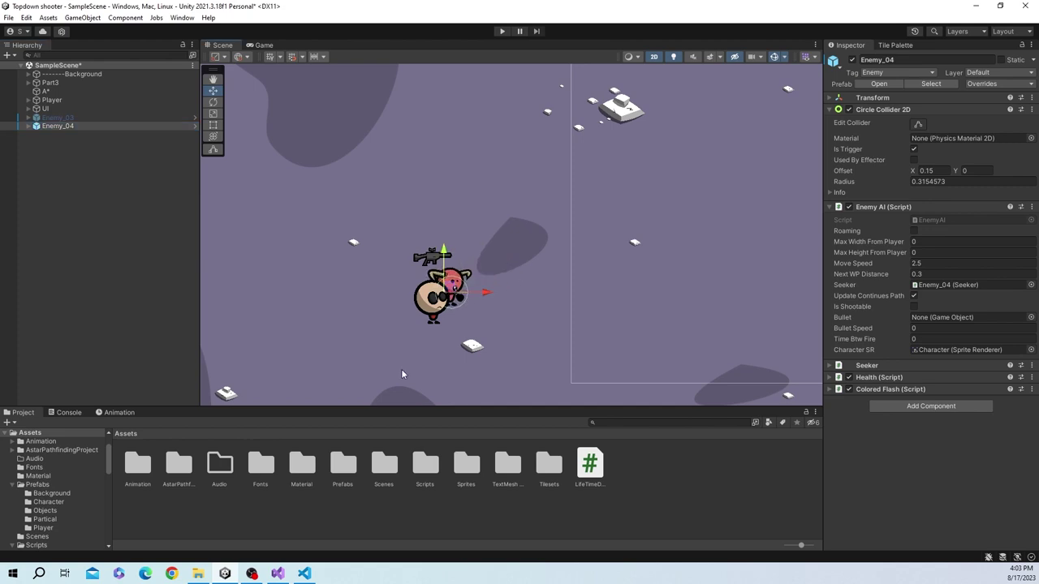
Drag Enemy_04 slightly down-right onto the player, then go back to EnemyController
{"action": "left_click", "coordinate": [278, 573]}
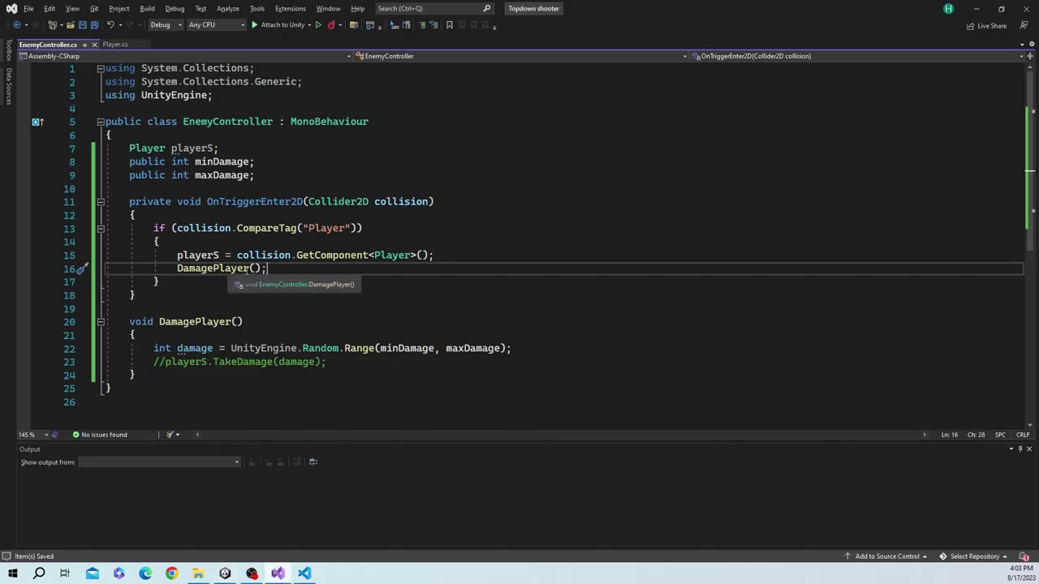
{"action": "left_click", "coordinate": [225, 574]}
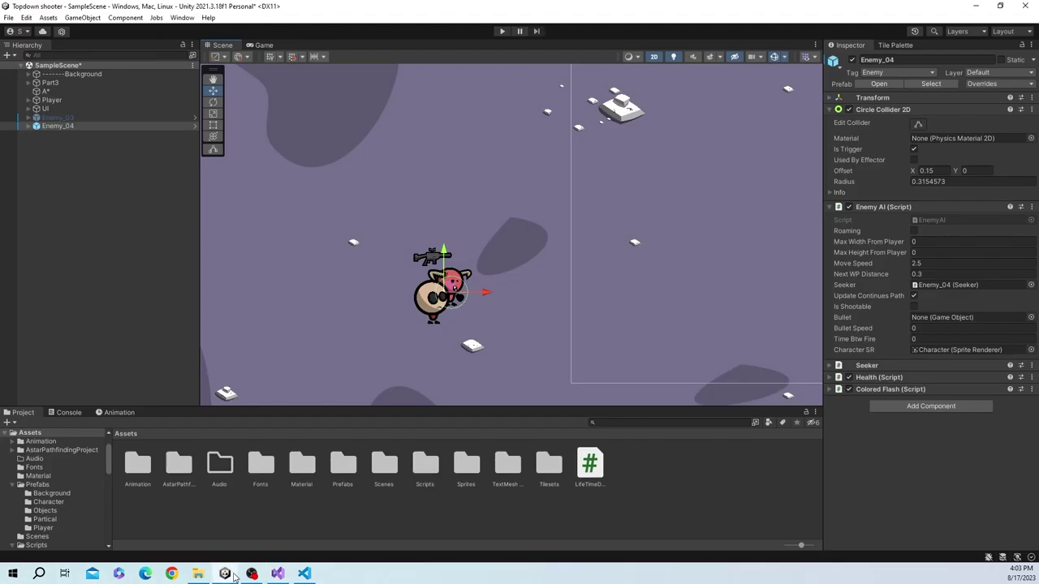
{"action": "left_click_drag", "start_coordinate": [453, 286], "coordinate": [457, 296]}
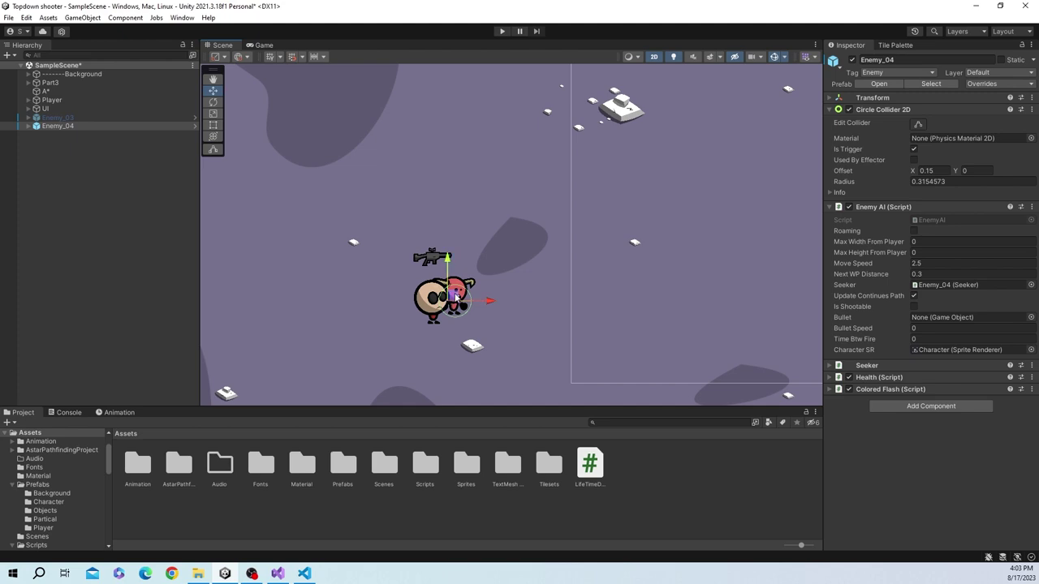
{"action": "left_click", "coordinate": [278, 573]}
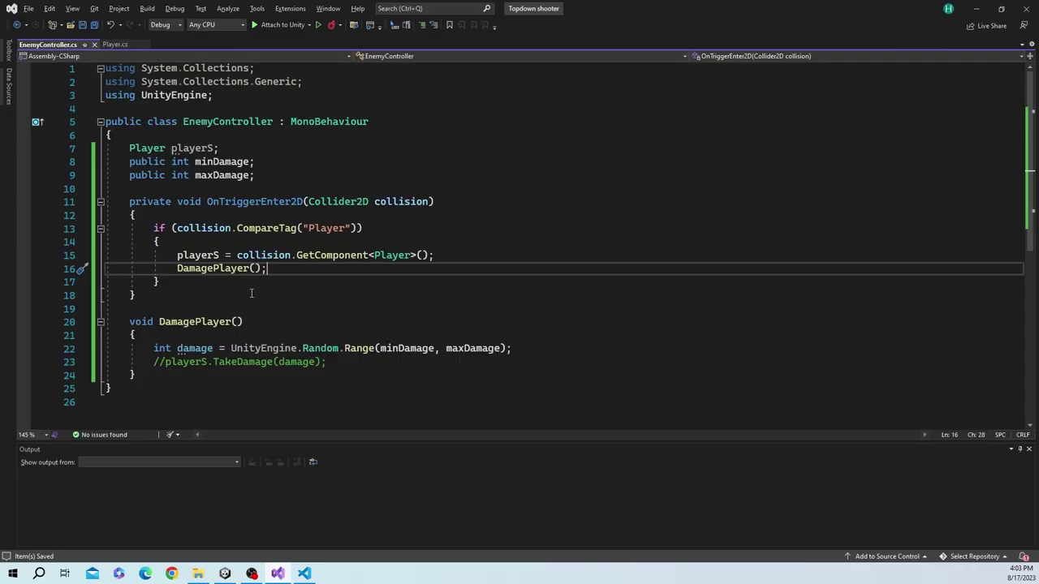
Wrap the DamagePlayer call in InvokeRepeating with a 0 delay and 0.1f repeat rate
{"action": "left_click", "coordinate": [177, 268]}
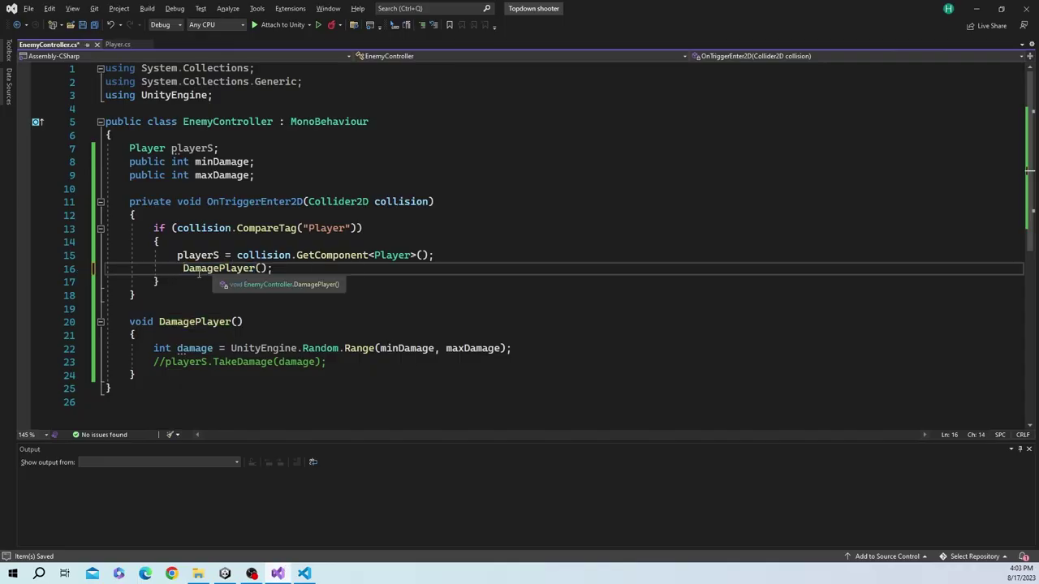
{"action": "key", "text": "Left"}
{"action": "type", "text": "I"}
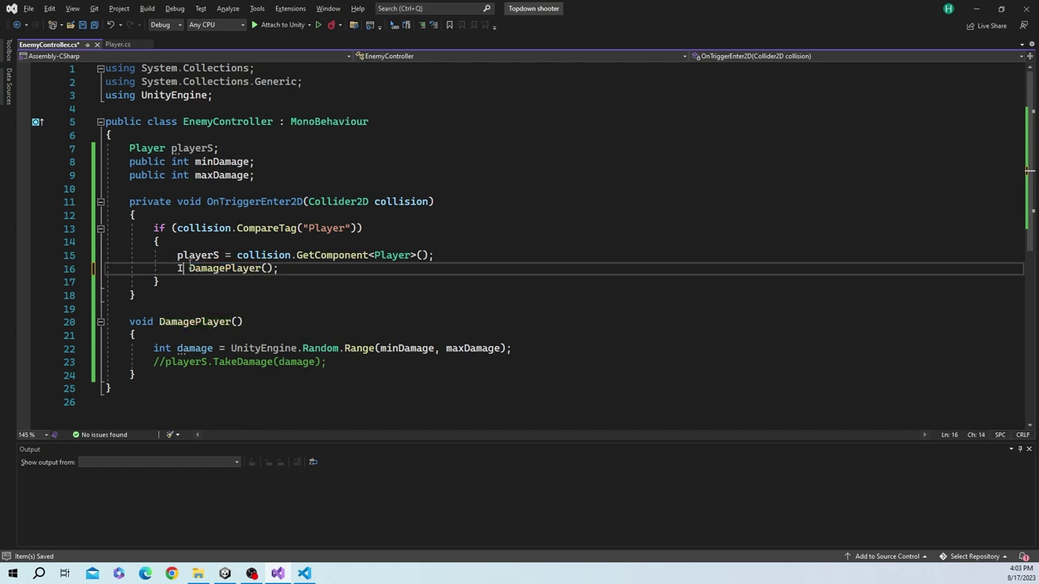
{"action": "type", "text": "nvoke"}
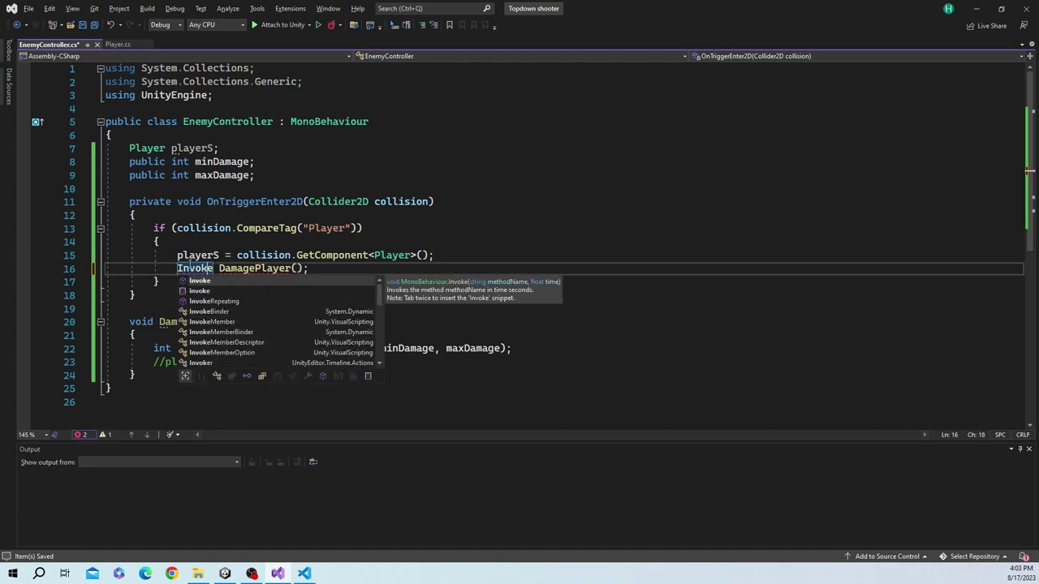
{"action": "key", "text": "Down"}
{"action": "key", "text": "Down"}
{"action": "key", "text": "Tab"}
{"action": "key", "text": "ctrl+space"}
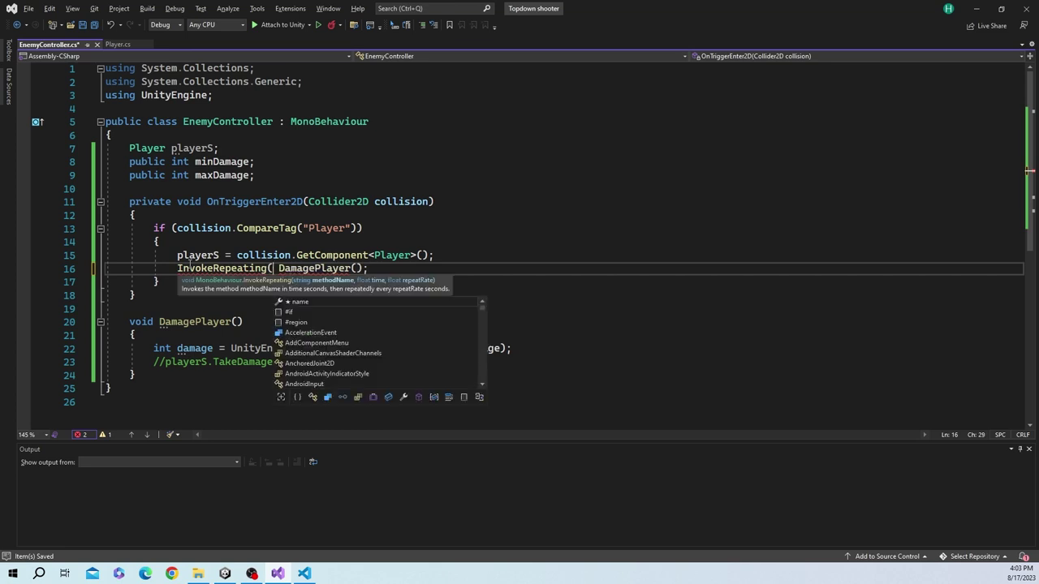
{"action": "type", "text": "("}
{"action": "key", "text": "BackSpace"}
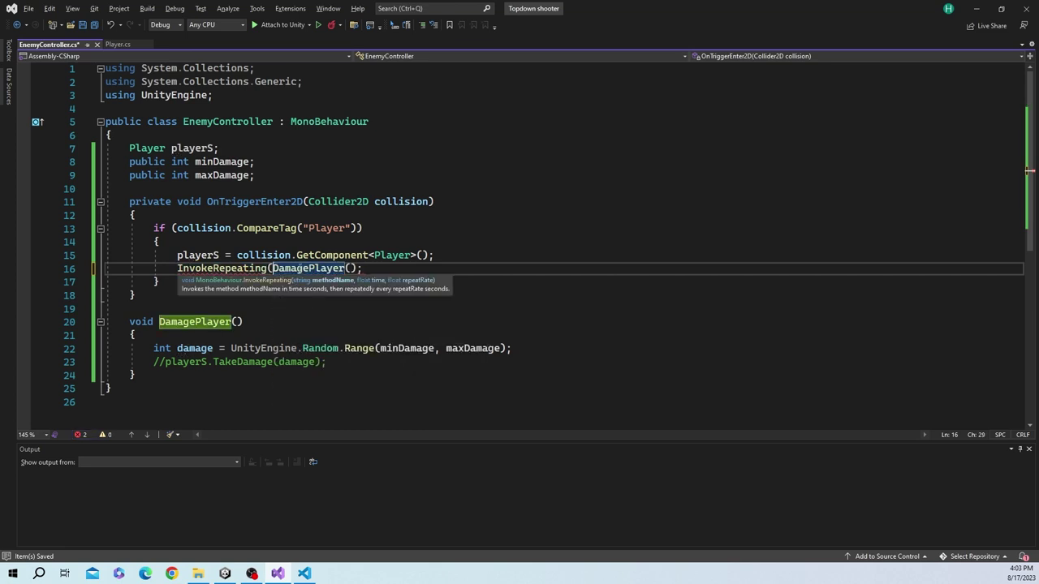
{"action": "key", "text": "End"}
{"action": "key", "text": "Left"}
{"action": "type", "text": ")"}
{"action": "key", "text": "Left"}
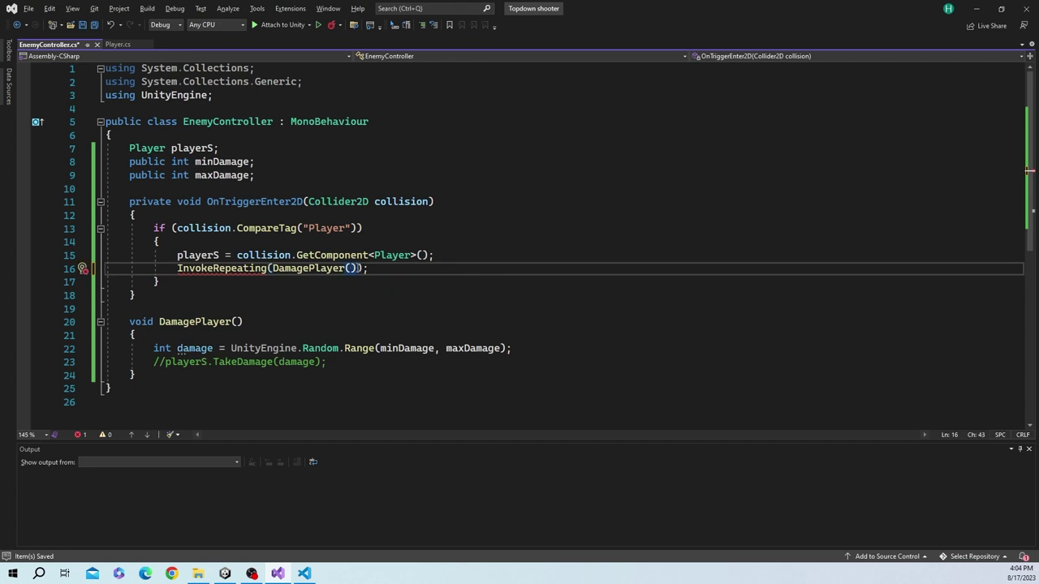
{"action": "type", "text": ", 0"}
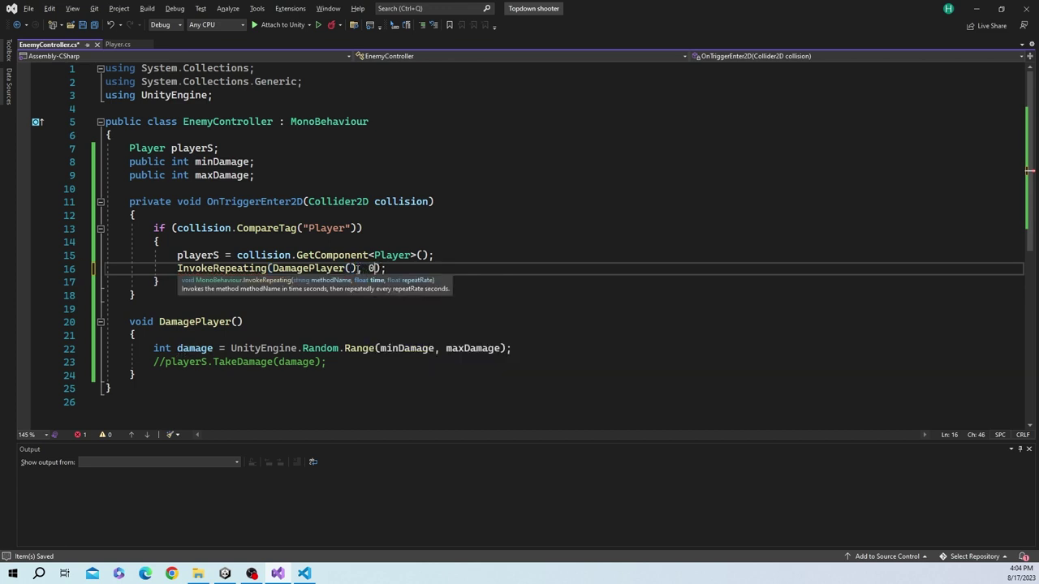
{"action": "type", "text": ", 0.1"}
{"action": "type", "text": "f"}
{"action": "key", "text": "End"}
Turn the first argument into the string "DamagePlayer" by removing its parentheses and quoting it
{"action": "left_click", "coordinate": [354, 268]}
{"action": "key", "text": "Delete"}
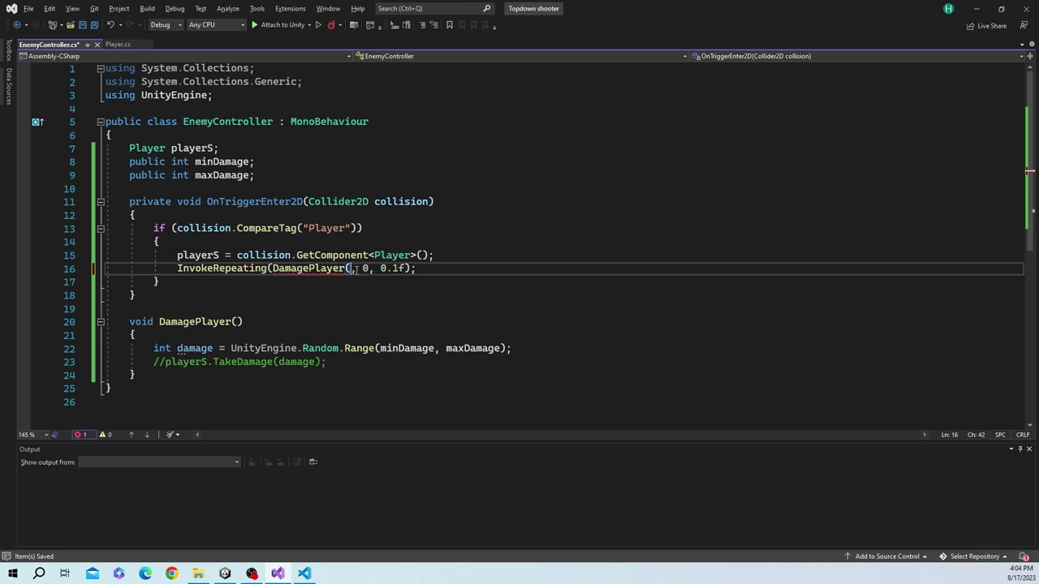
{"action": "key", "text": "BackSpace"}
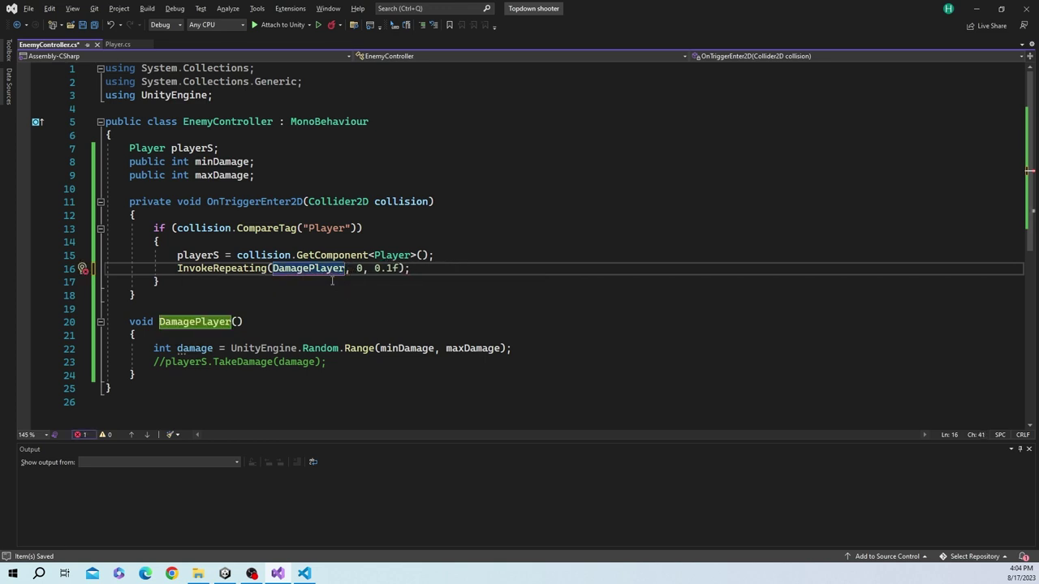
{"action": "type", "text": "\"\""}
{"action": "double_click", "coordinate": [310, 268]}
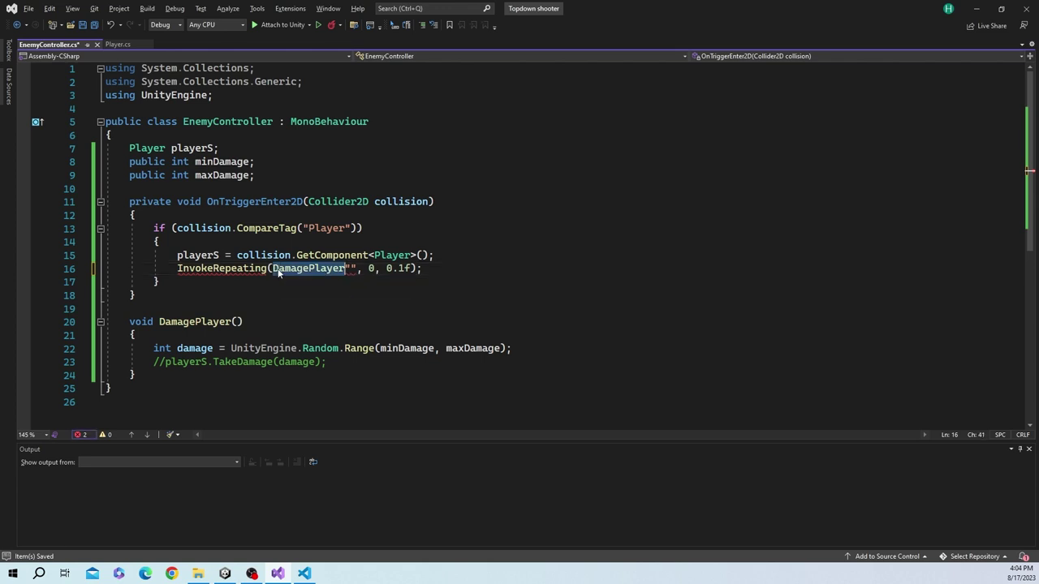
{"action": "type", "text": "\""}
{"action": "key", "text": "ctrl+v"}
{"action": "left_click", "coordinate": [372, 295]}
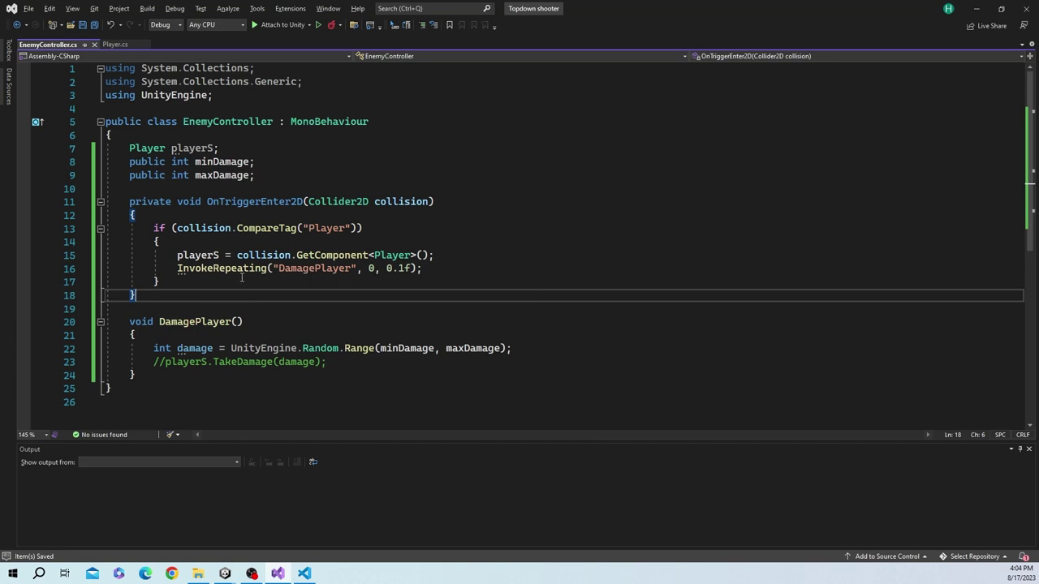
Review InvokeRepeating's description and its 0 delay and 0.1f rate arguments
{"action": "double_click", "coordinate": [221, 268]}
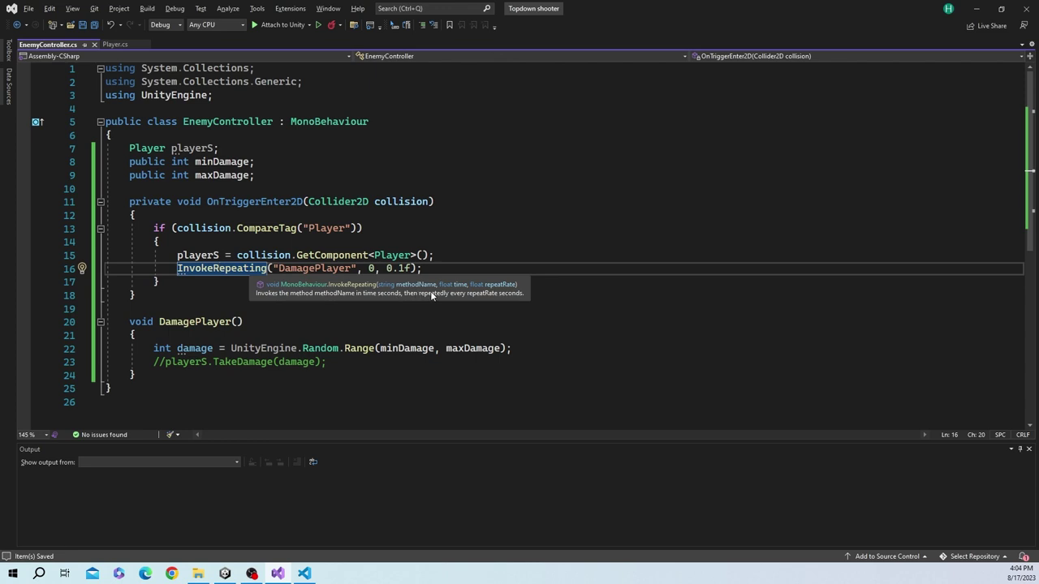
{"action": "left_click_drag", "start_coordinate": [411, 268], "coordinate": [386, 268]}
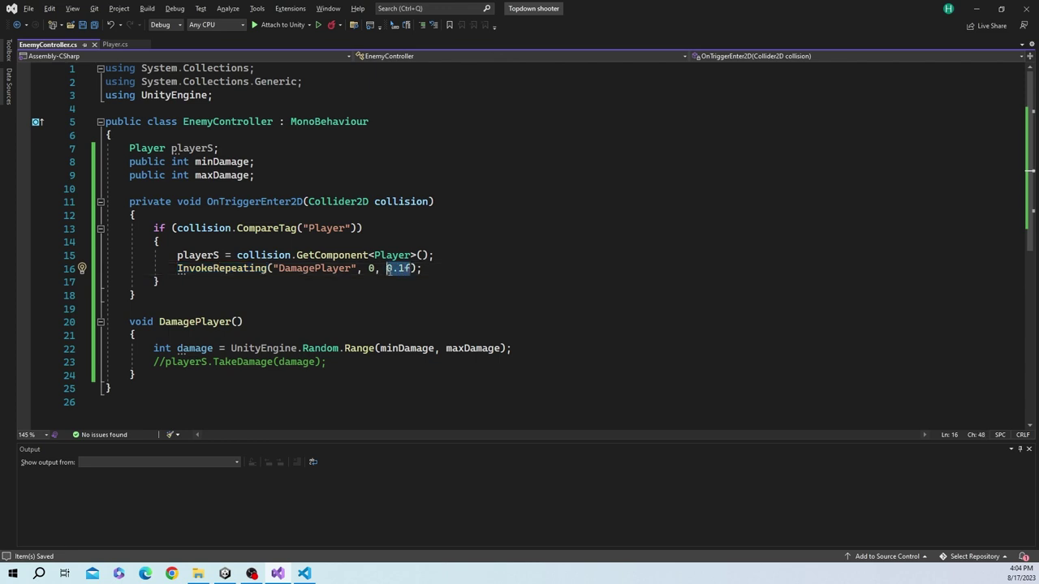
{"action": "double_click", "coordinate": [371, 268]}
{"action": "double_click", "coordinate": [207, 322]}
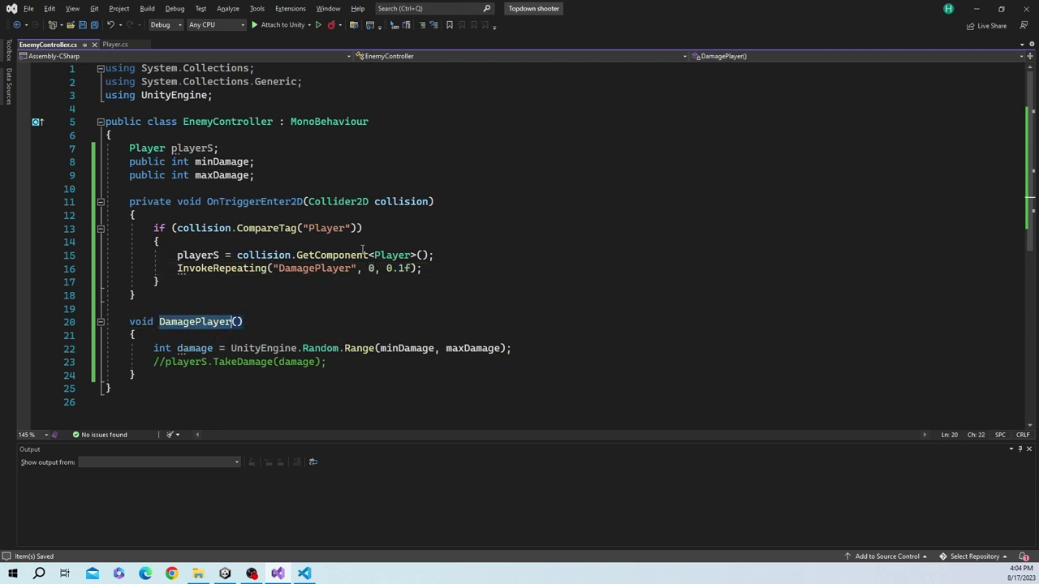
{"action": "left_click_drag", "start_coordinate": [412, 268], "coordinate": [388, 271]}
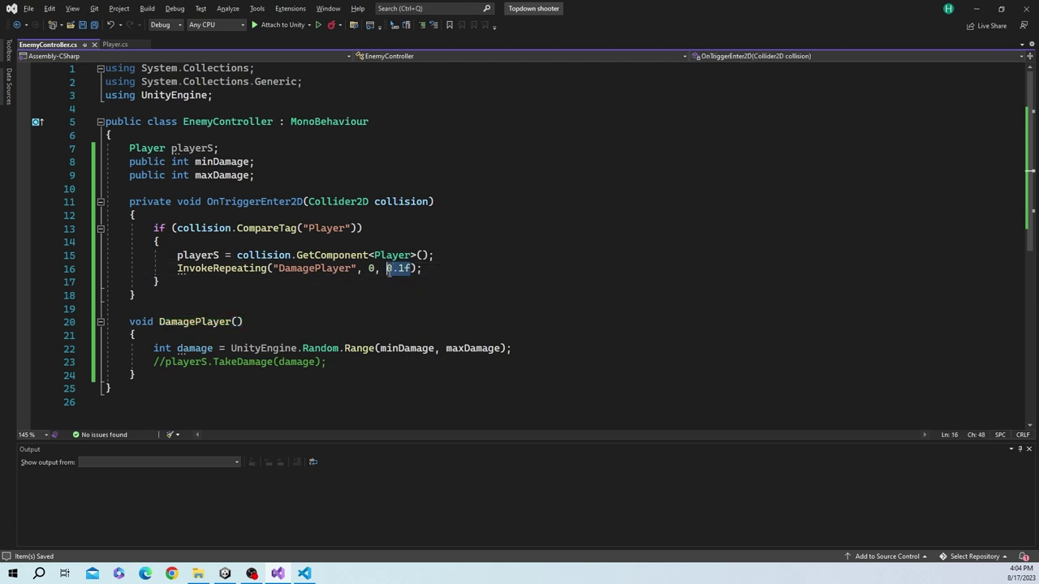
{"action": "double_click", "coordinate": [196, 325]}
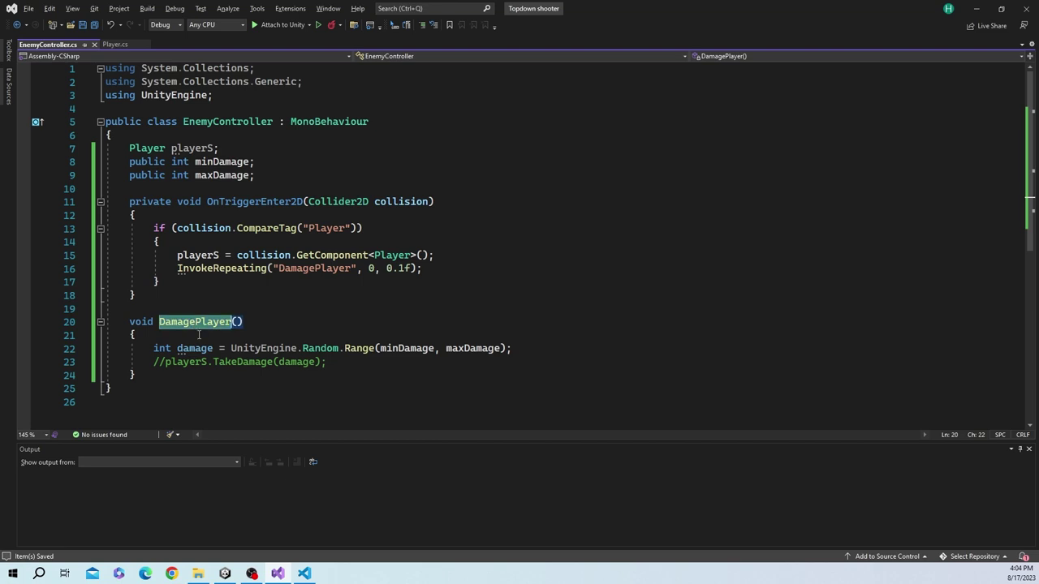
{"action": "left_click", "coordinate": [206, 336]}
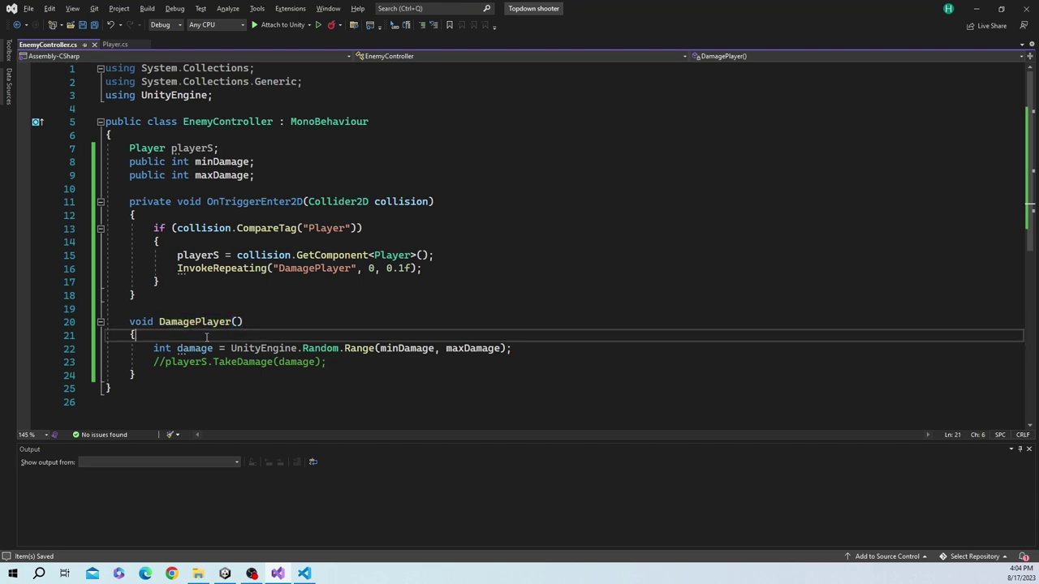
Add blank lines after OnTriggerEnter2D's closing brace on line 18
{"action": "left_click", "coordinate": [230, 280]}
{"action": "left_click", "coordinate": [233, 298]}
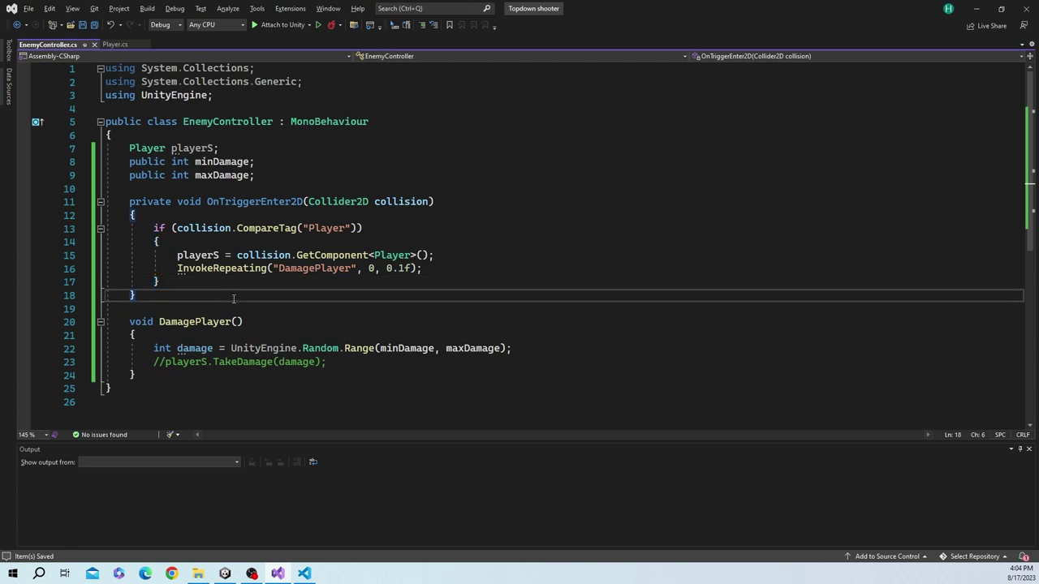
{"action": "key", "text": "Return"}
{"action": "key", "text": "Return"}
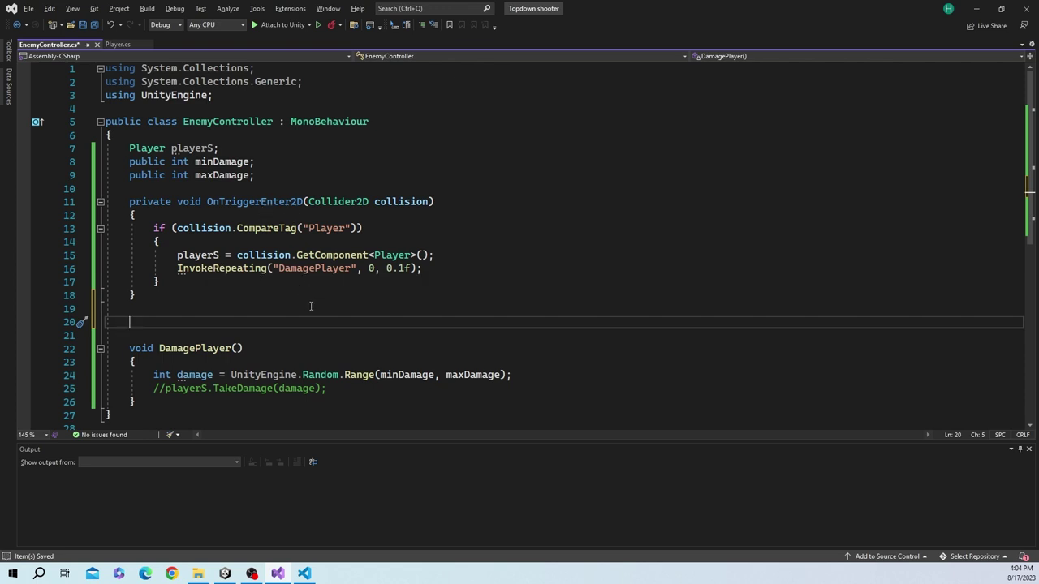
Begin a void line, then nudge Enemy_04 up and right toward the player in Unity
{"action": "type", "text": "void"}
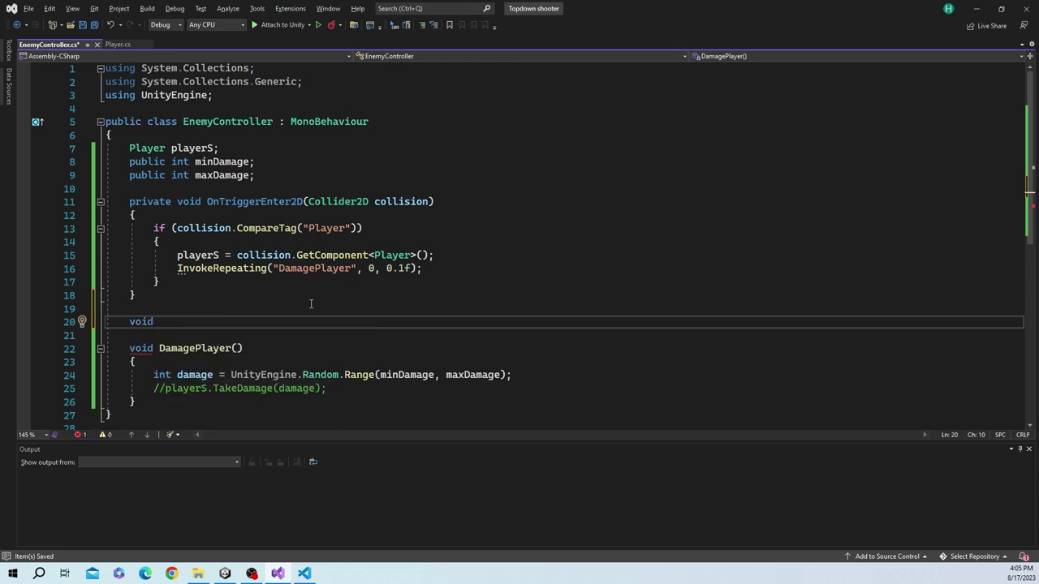
{"action": "left_click", "coordinate": [225, 572]}
{"action": "mouse_move", "coordinate": [456, 299]}
{"action": "left_mouse_down"}
{"action": "mouse_move", "coordinate": [469, 279]}
{"action": "mouse_move", "coordinate": [594, 304]}
{"action": "mouse_move", "coordinate": [436, 297]}
{"action": "mouse_move", "coordinate": [529, 278]}
{"action": "left_mouse_up"}
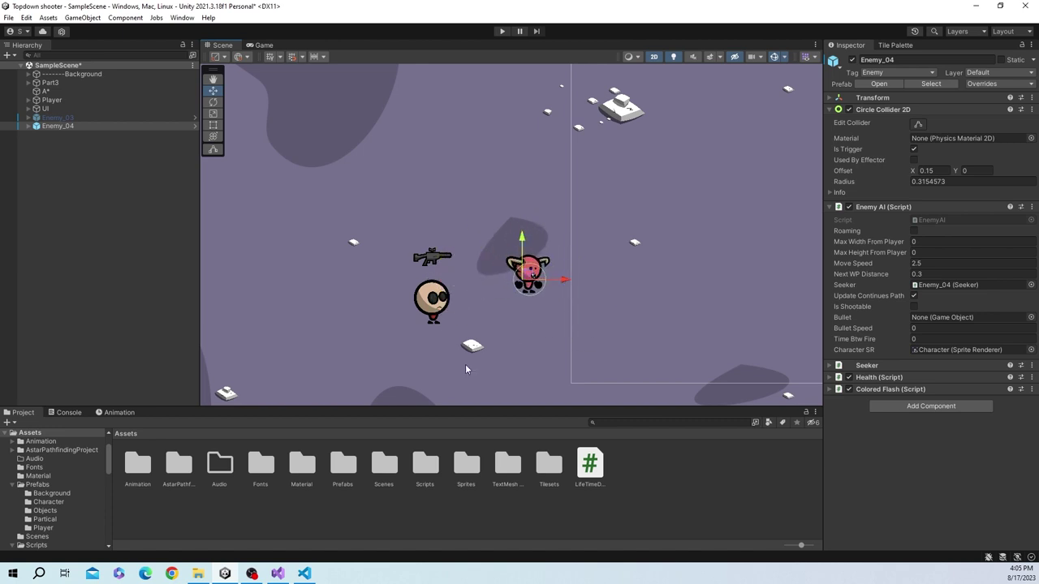
{"action": "left_click", "coordinate": [279, 574]}
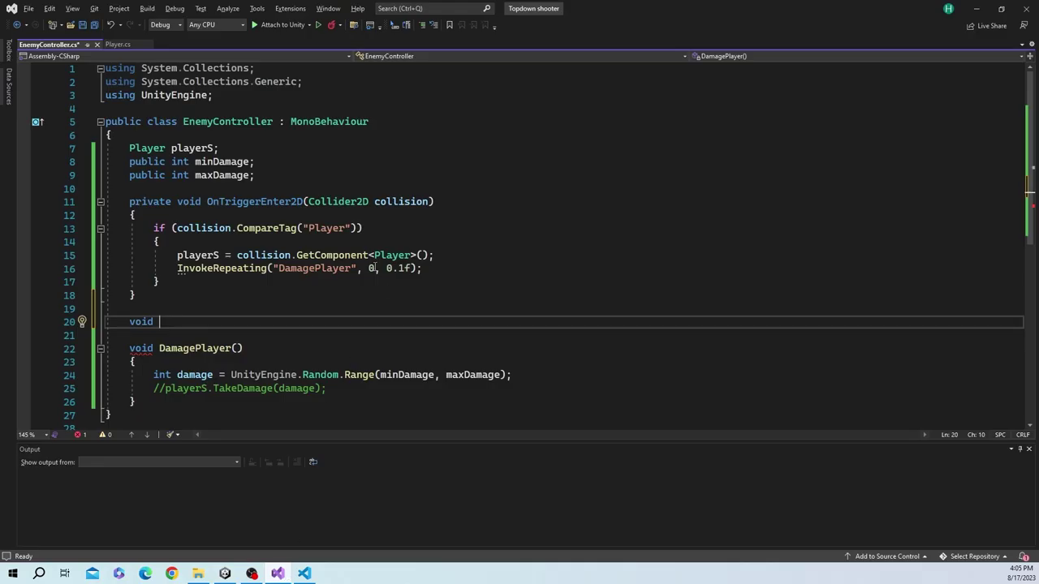
Turn line 20 into a private void OnTriggerExit2D(Collider2D collision) stub via IntelliSense
{"action": "left_click_drag", "start_coordinate": [422, 268], "coordinate": [183, 276]}
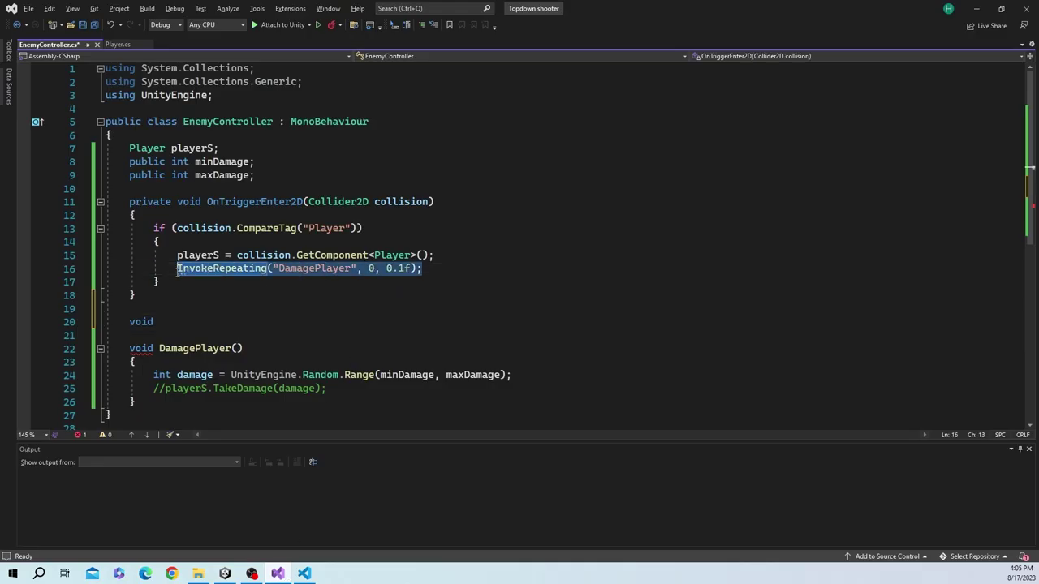
{"action": "left_click", "coordinate": [183, 289]}
{"action": "key", "text": "Down"}
{"action": "key", "text": "Down"}
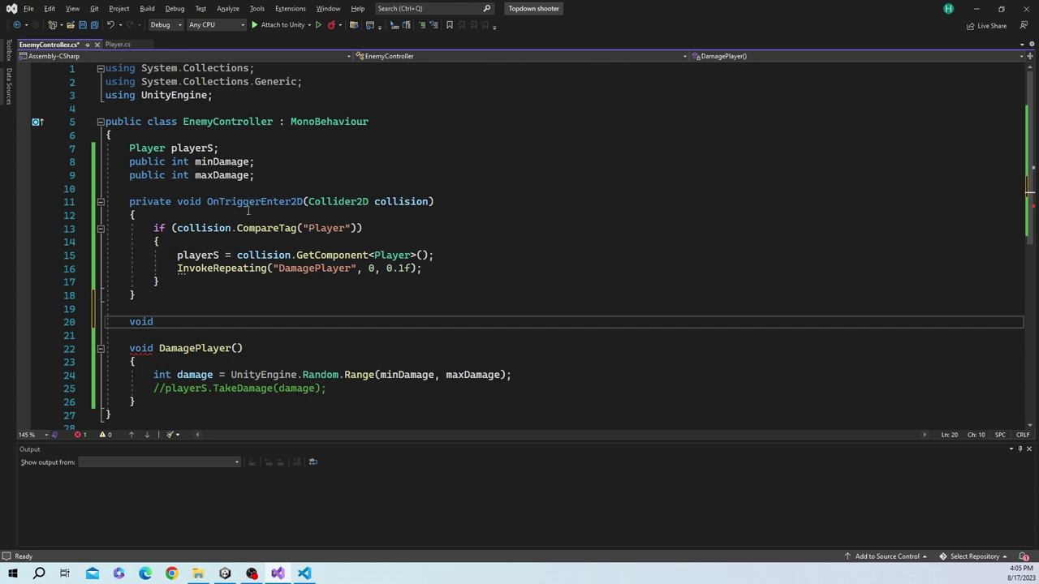
{"action": "double_click", "coordinate": [141, 322]}
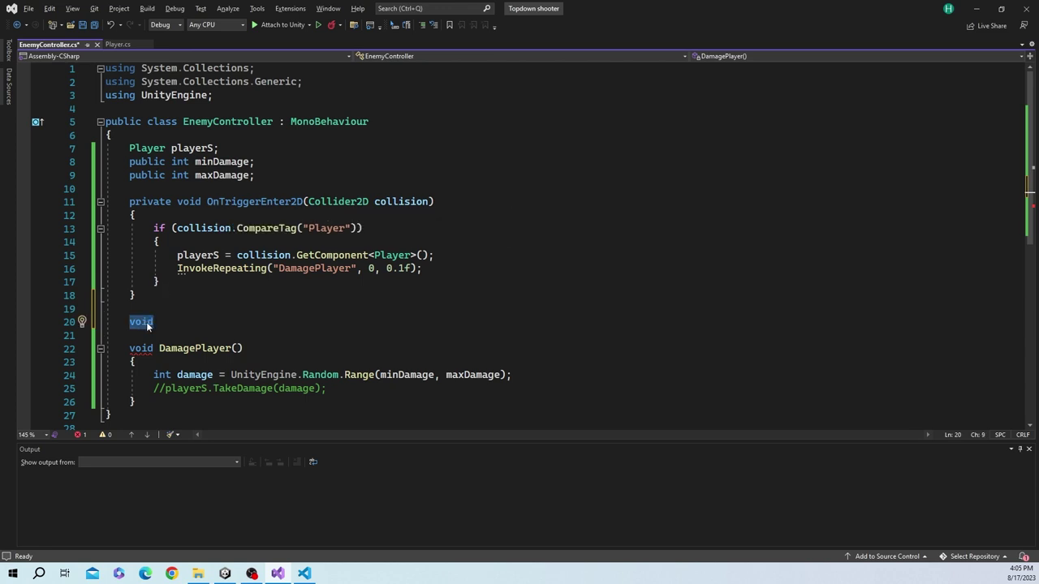
{"action": "type", "text": "private "}
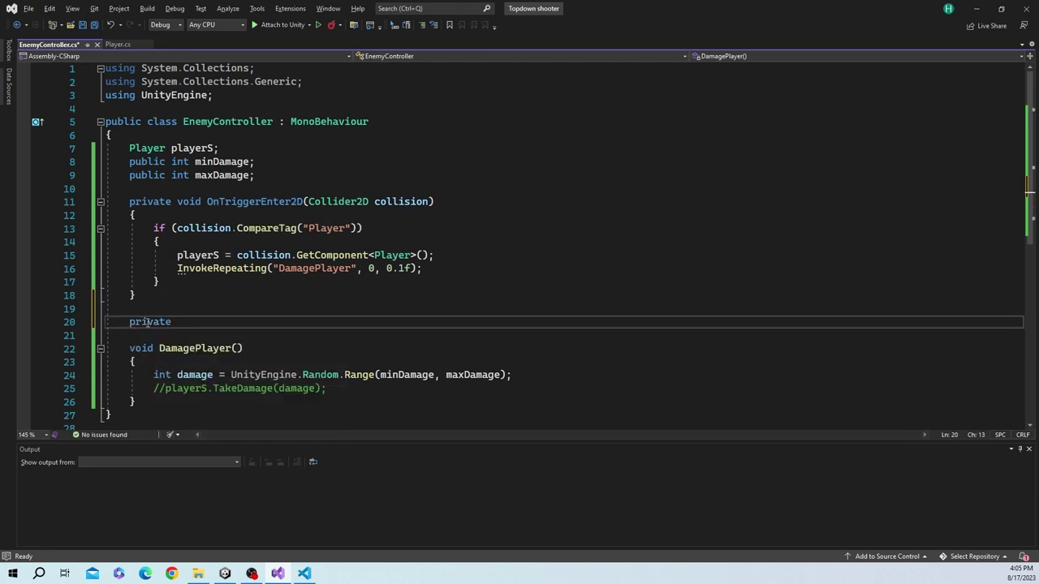
{"action": "type", "text": "void onT"}
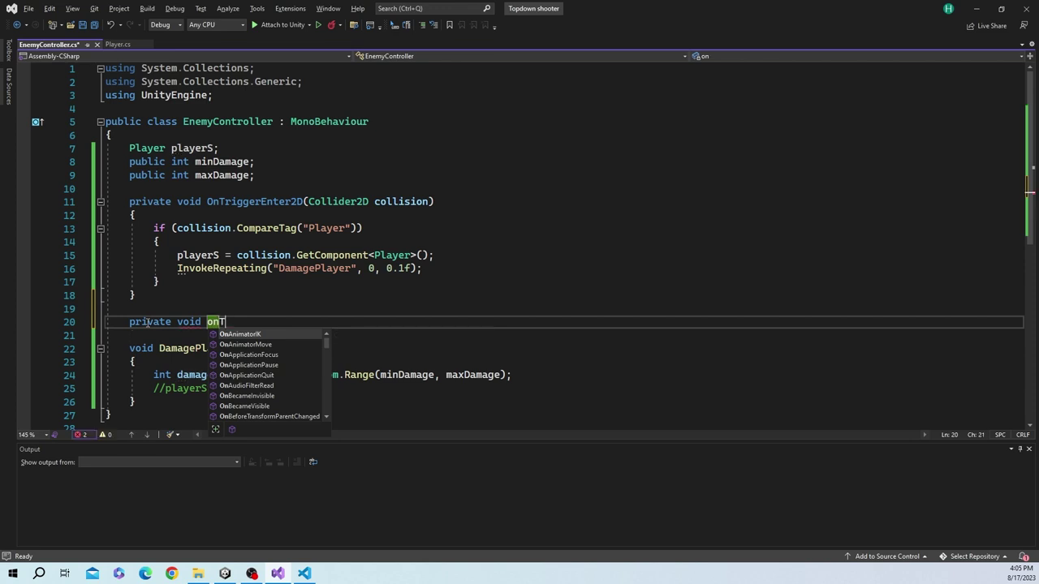
{"action": "type", "text": "ri"}
{"action": "key", "text": "Tab"}
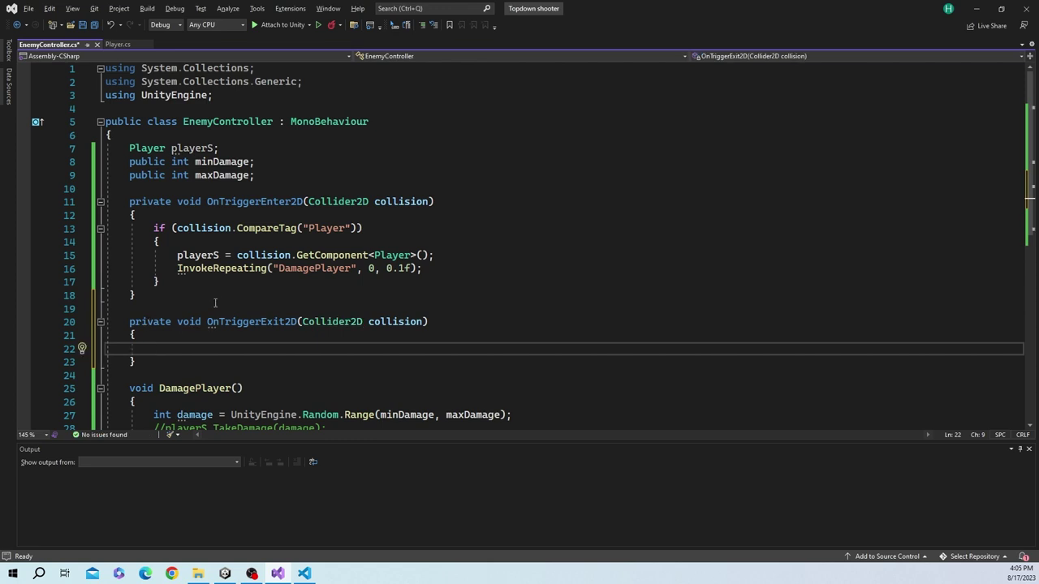
Copy the Player-tag if block from OnTriggerEnter2D into OnTriggerExit2D
{"action": "left_click", "coordinate": [176, 282]}
{"action": "left_click_drag", "start_coordinate": [176, 281], "coordinate": [154, 228]}
{"action": "key", "text": "ctrl+c"}
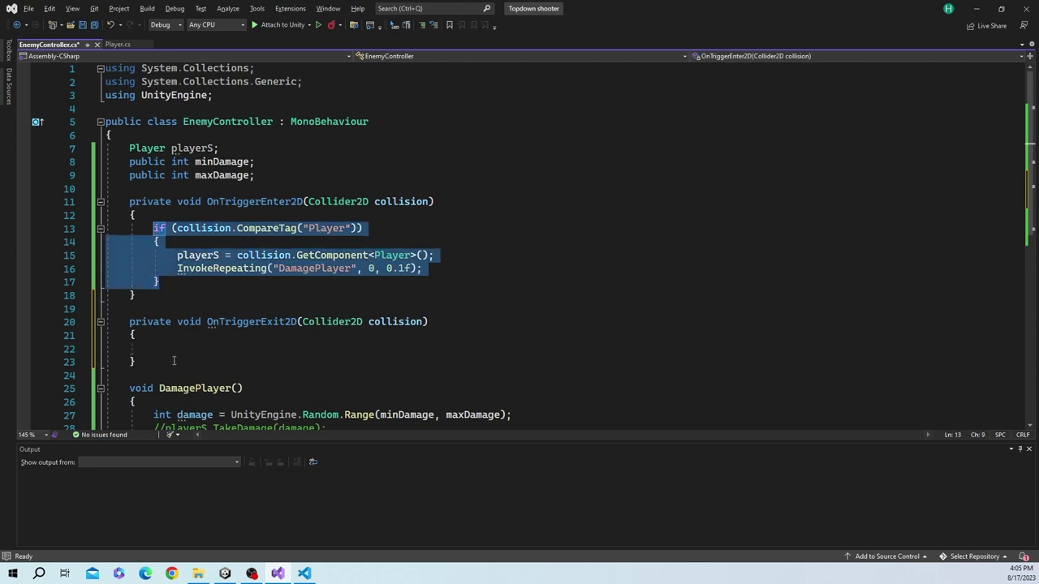
{"action": "left_click", "coordinate": [173, 349]}
{"action": "key", "text": "ctrl+v"}
{"action": "scroll", "coordinate": [276, 348], "scroll_direction": "down", "scroll_amount": 1}
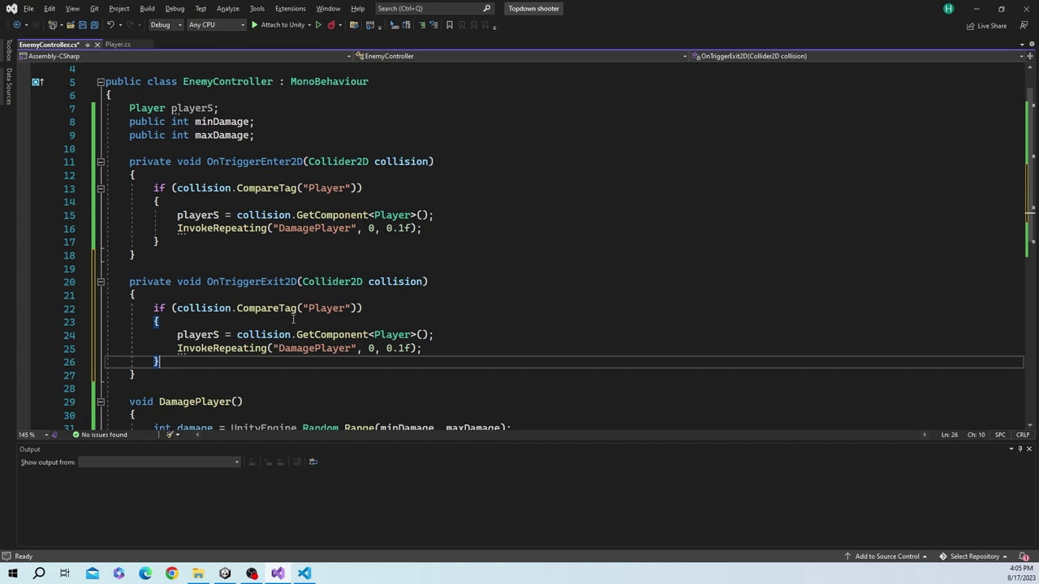
{"action": "left_click_drag", "start_coordinate": [347, 312], "coordinate": [310, 312]}
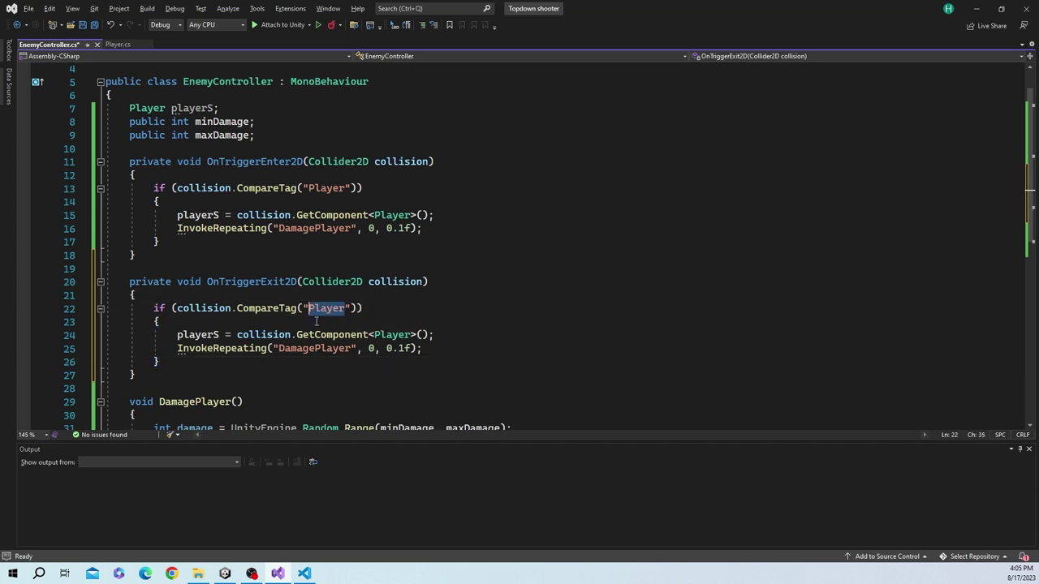
Replace the two copied lines in the exit handler with playerS = null; and save
{"action": "scroll", "coordinate": [324, 321], "scroll_direction": "down", "scroll_amount": 1}
{"action": "left_click_drag", "start_coordinate": [438, 309], "coordinate": [177, 294]}
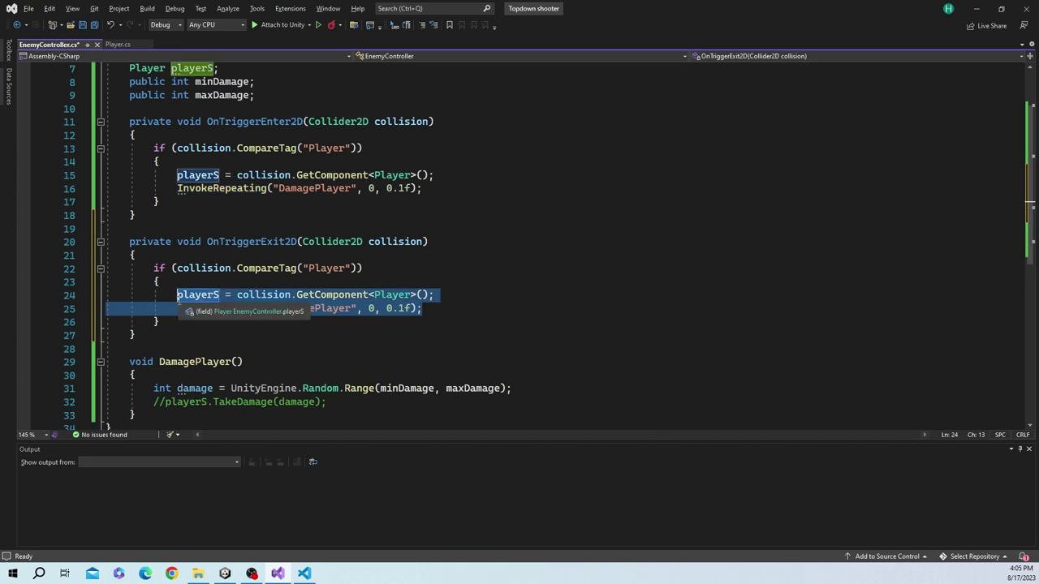
{"action": "type", "text": "pl"}
{"action": "key", "text": "Tab"}
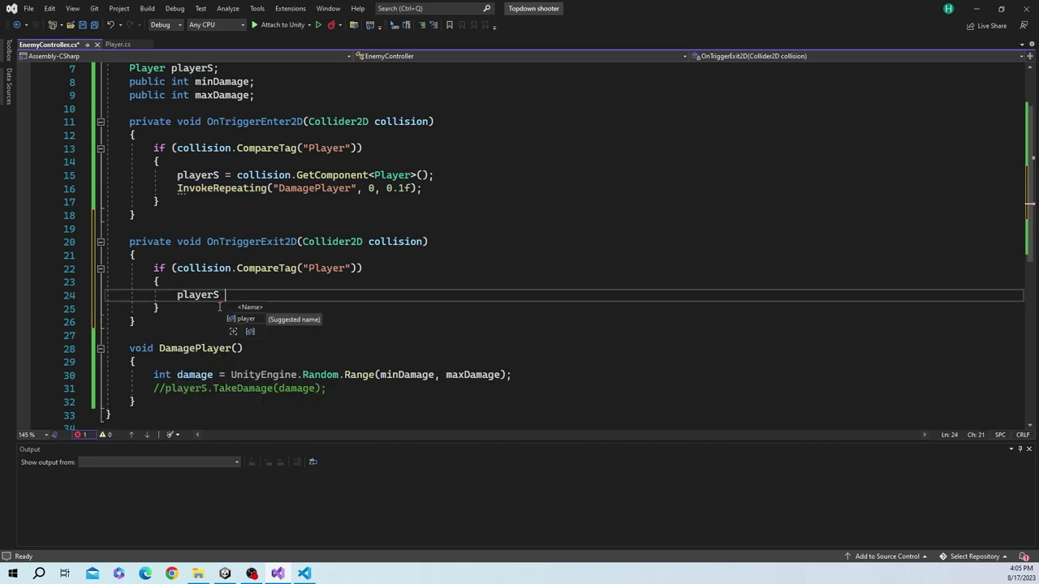
{"action": "type", "text": "= null;"}
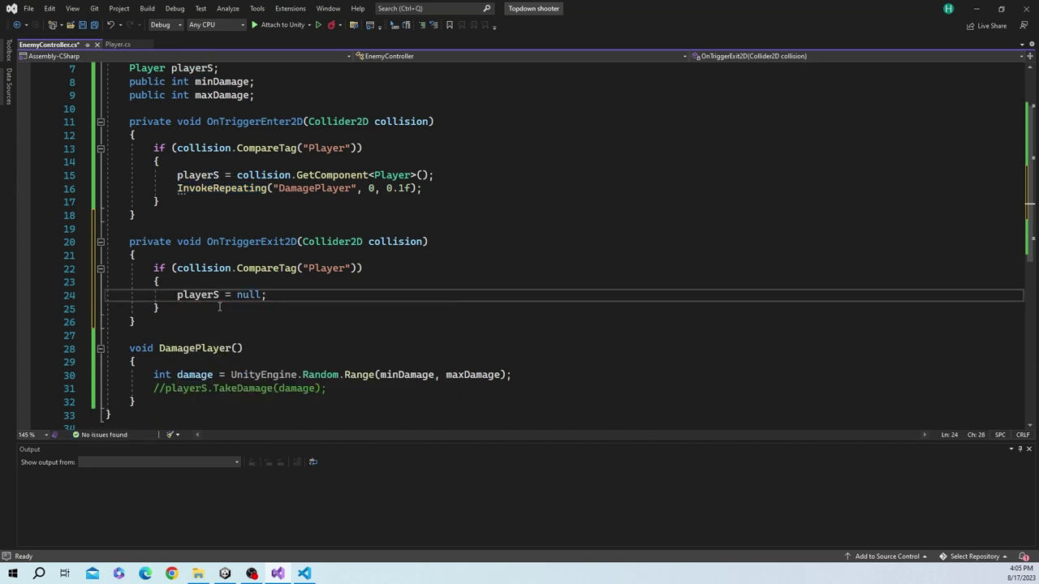
{"action": "key", "text": "ctrl+s"}
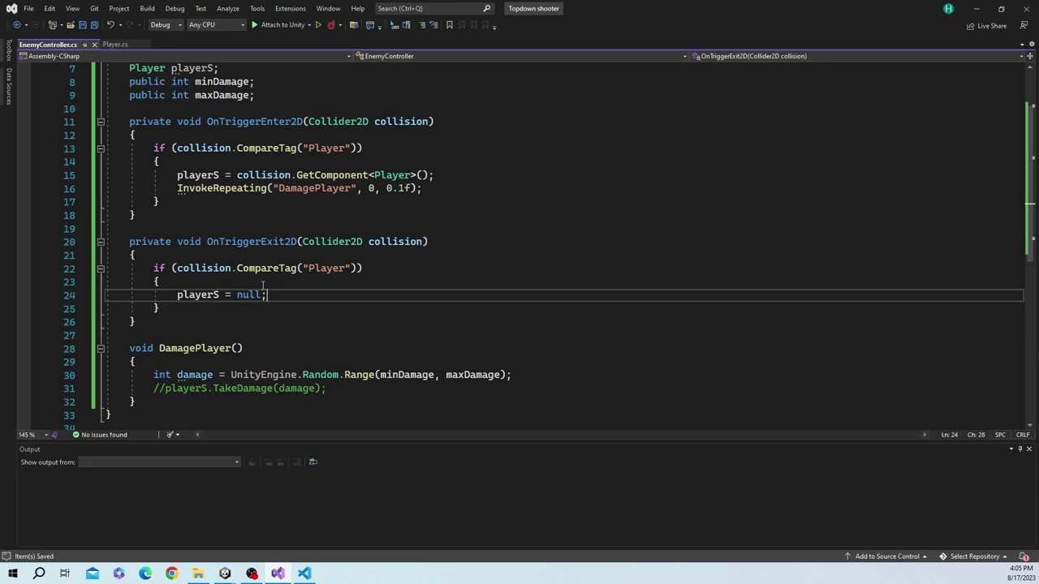
Add CancelInvoke("DamagePlayer"); below the null assignment
{"action": "key", "text": "Return"}
{"action": "key", "text": "Return"}
{"action": "type", "text": "C"}
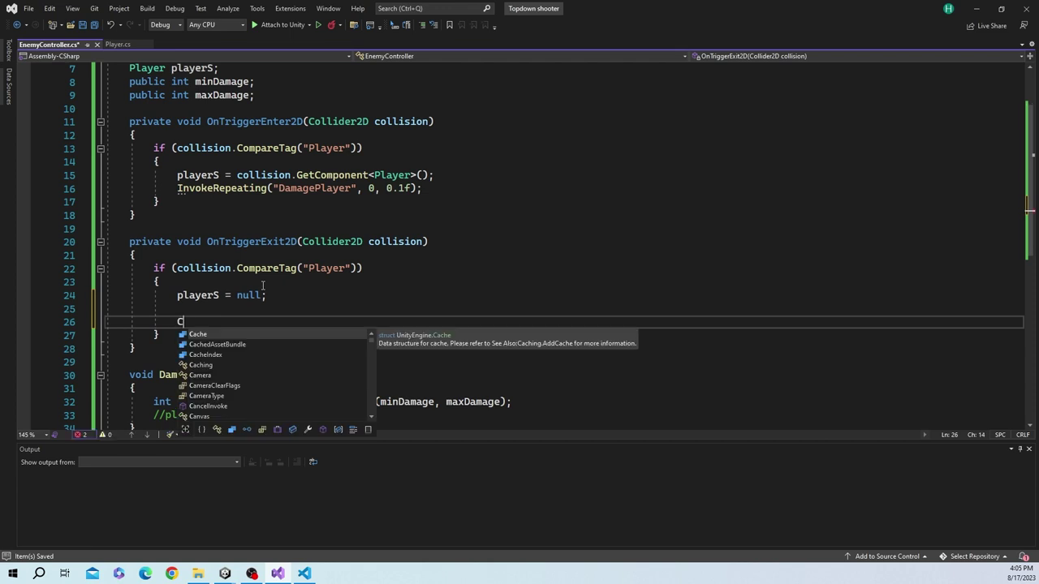
{"action": "key", "text": "BackSpace"}
{"action": "key", "text": "BackSpace"}
{"action": "key", "text": "BackSpace"}
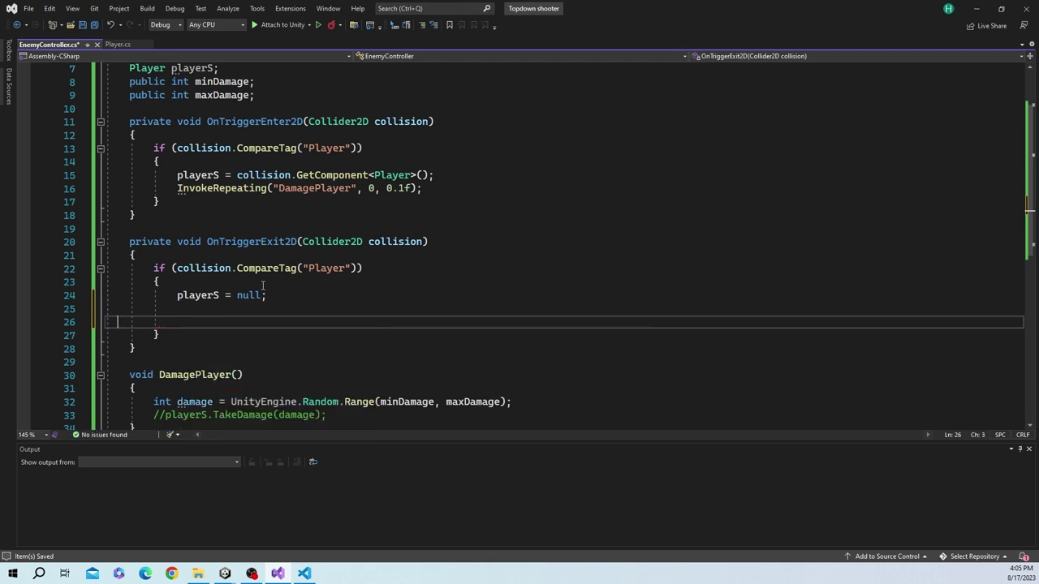
{"action": "key", "text": "BackSpace"}
{"action": "key", "text": "BackSpace"}
{"action": "type", "text": "Ca"}
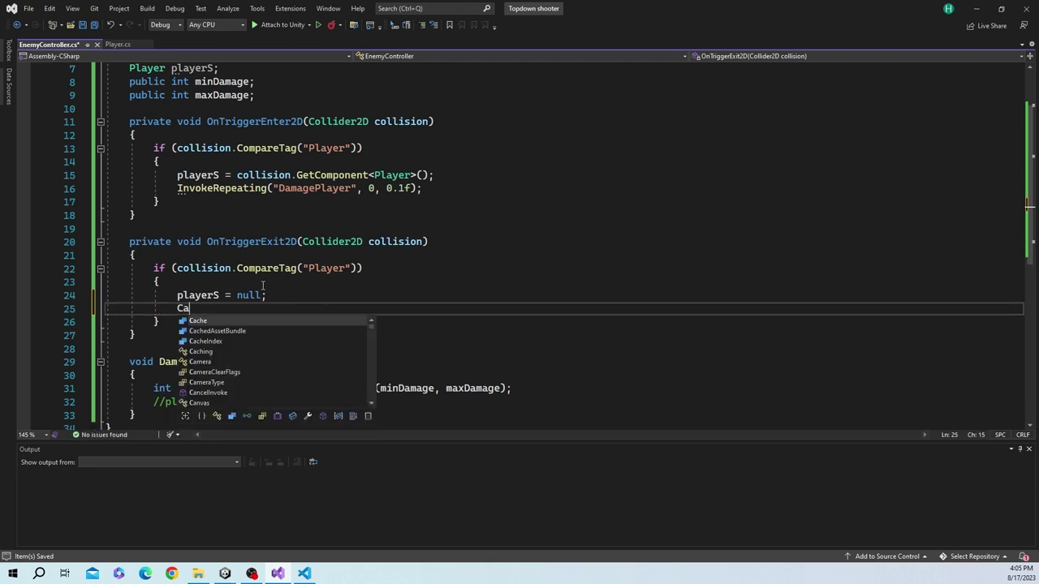
{"action": "type", "text": "n"}
{"action": "key", "text": "Tab"}
{"action": "type", "text": "("}
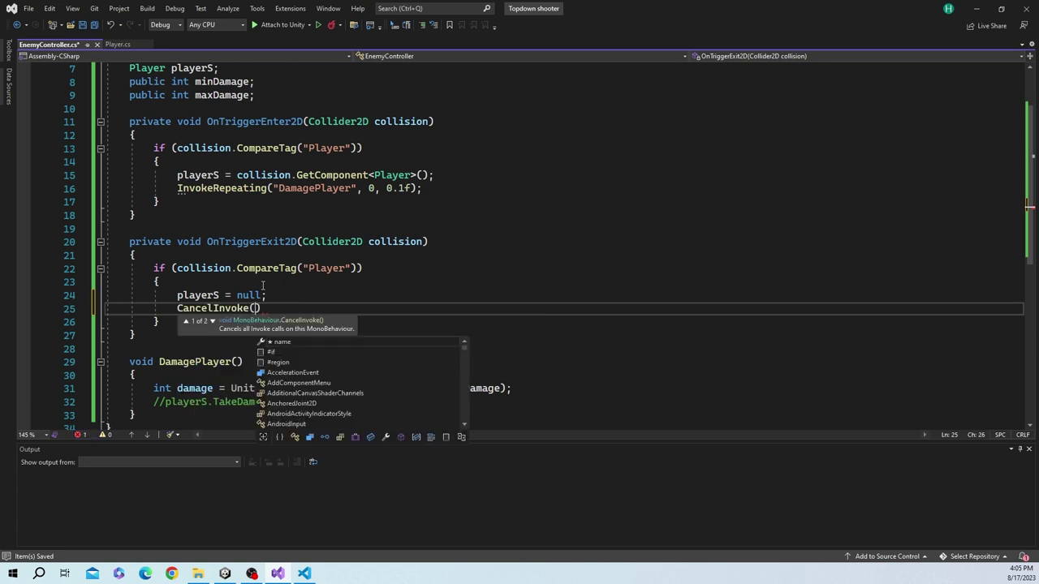
{"action": "type", "text": ")"}
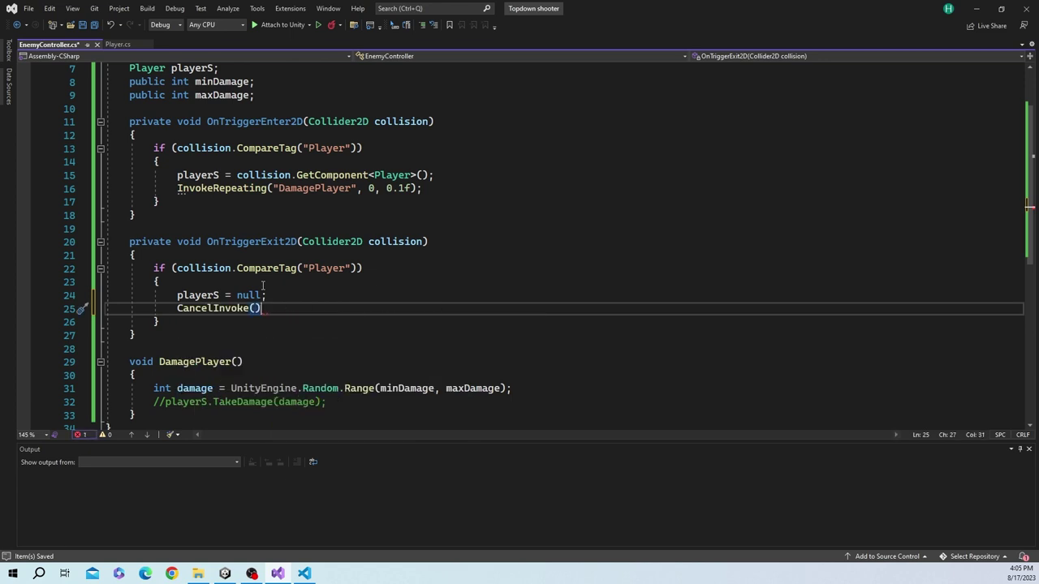
{"action": "type", "text": ";"}
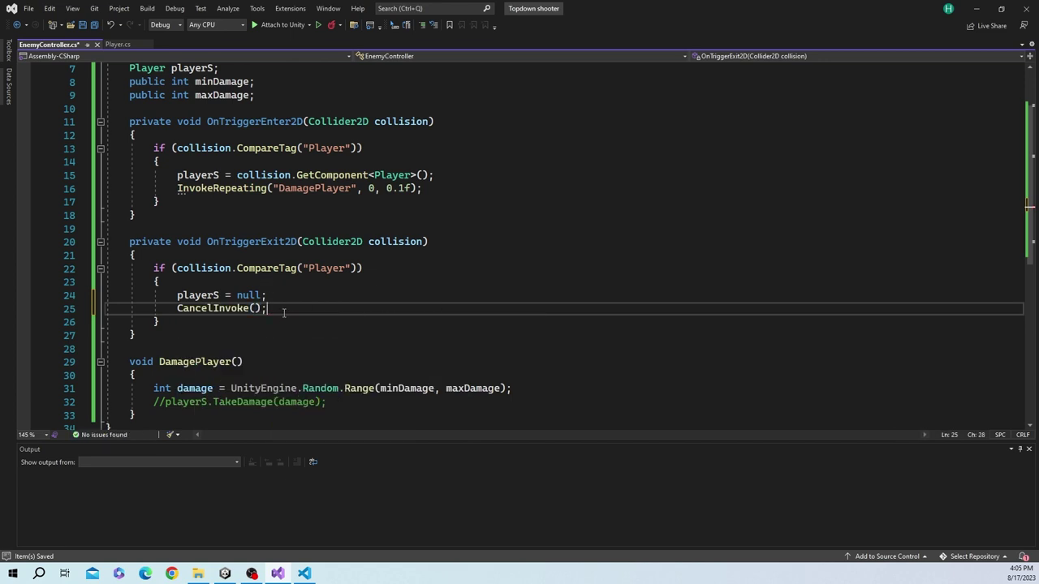
{"action": "left_click", "coordinate": [315, 188]}
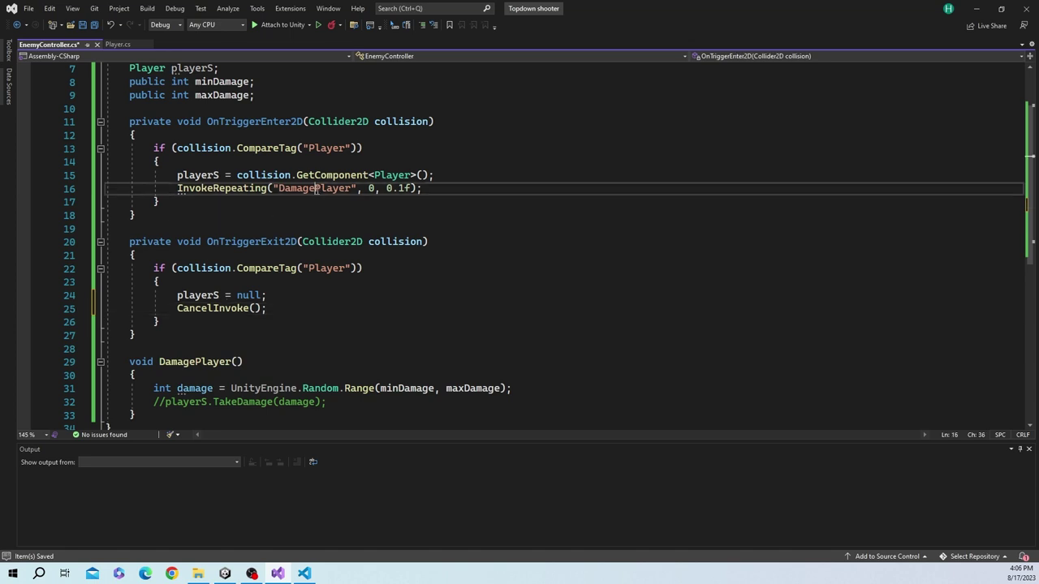
{"action": "left_click", "coordinate": [254, 308]}
{"action": "type", "text": "\""}
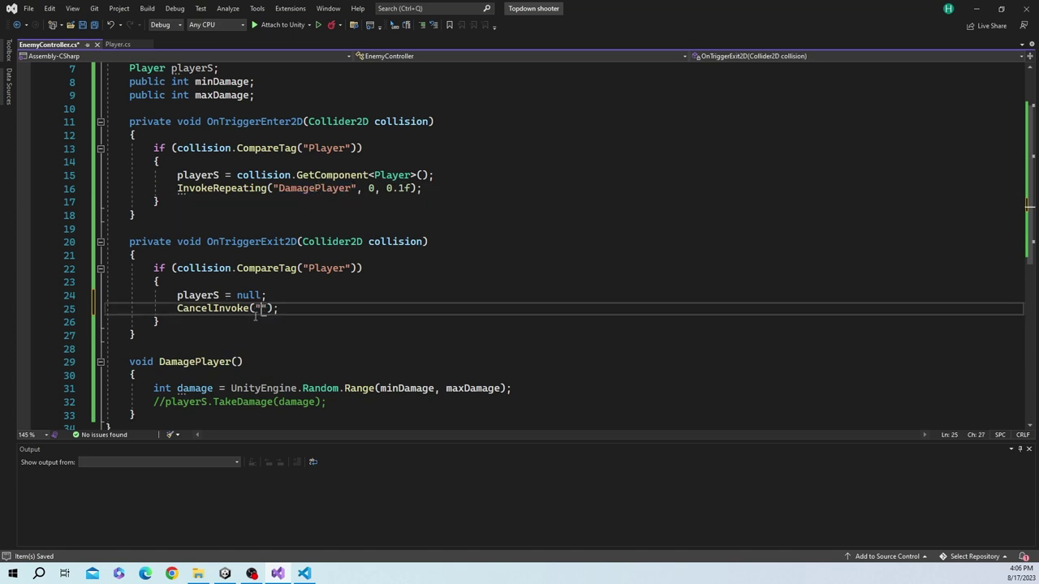
{"action": "type", "text": "DamagePlayer"}
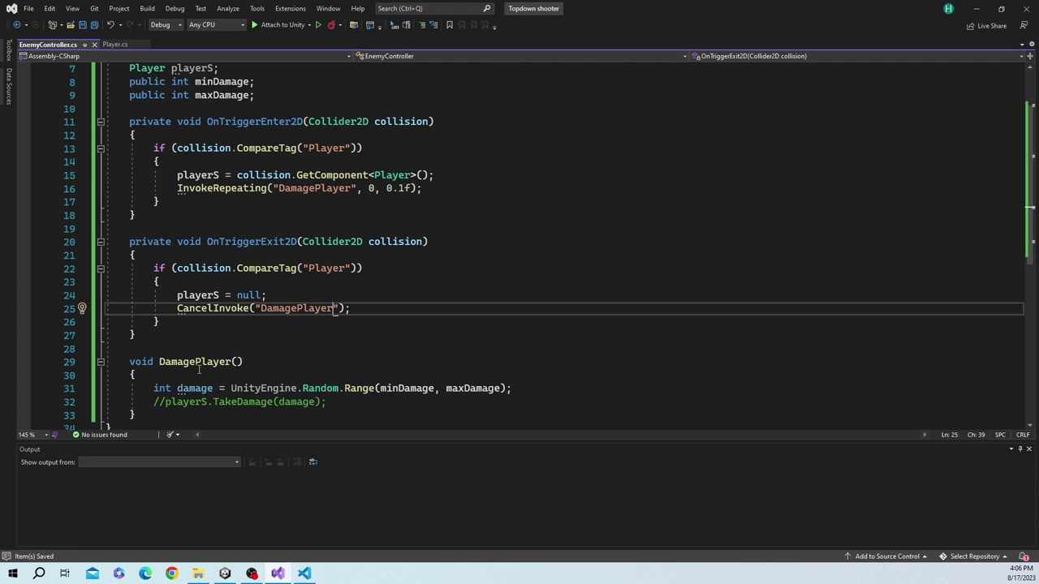
Review the DamagePlayer method and its commented-out TakeDamage call
{"action": "left_click", "coordinate": [185, 363]}
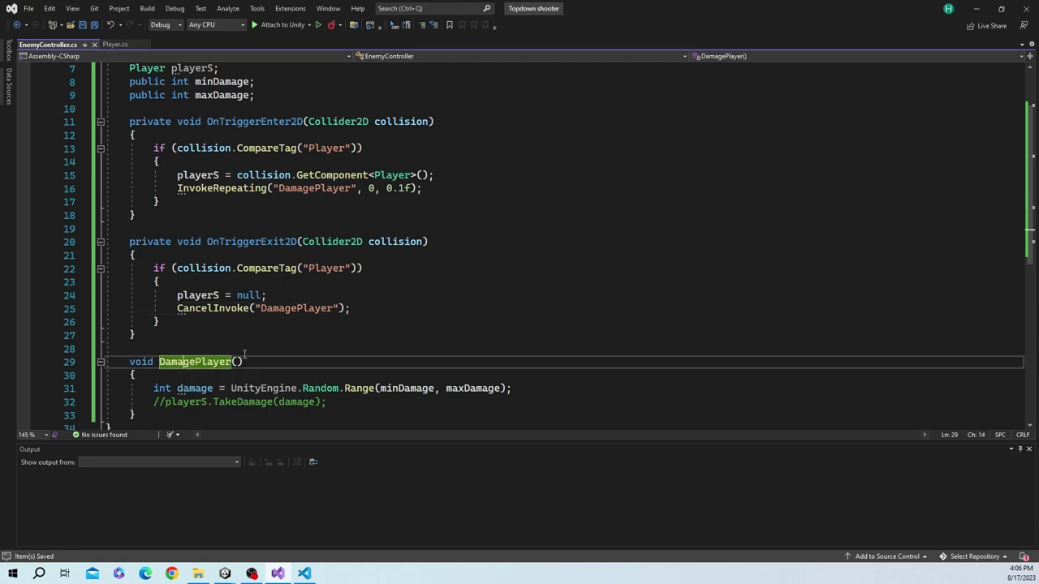
{"action": "left_click", "coordinate": [296, 350]}
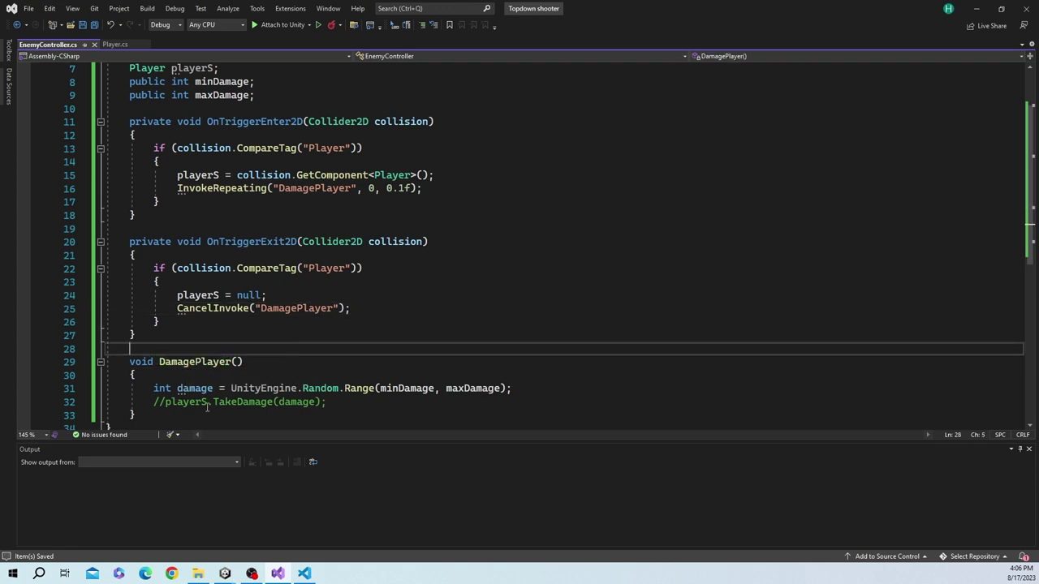
{"action": "left_click", "coordinate": [166, 402]}
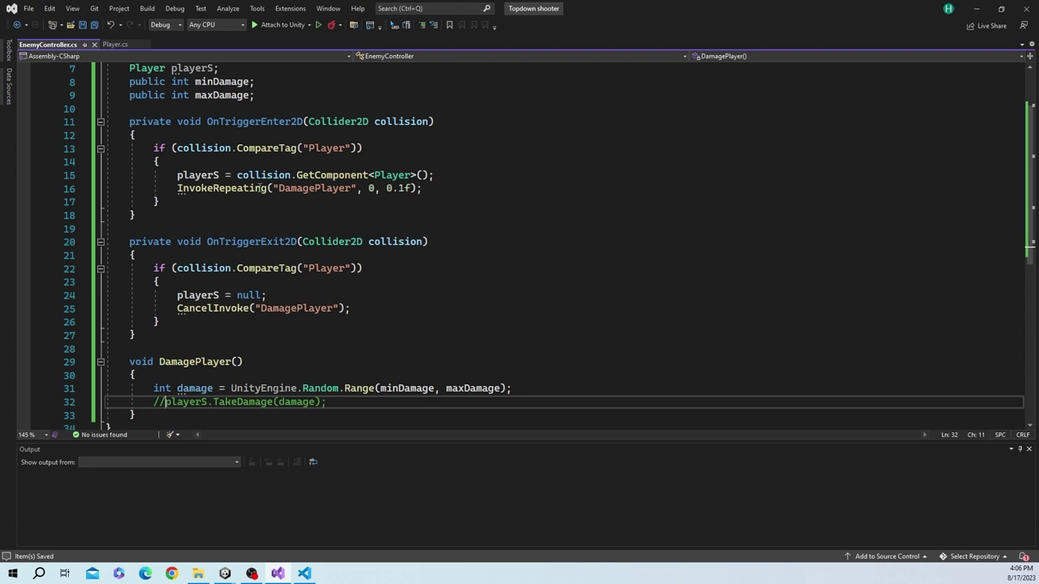
{"action": "left_click", "coordinate": [539, 389]}
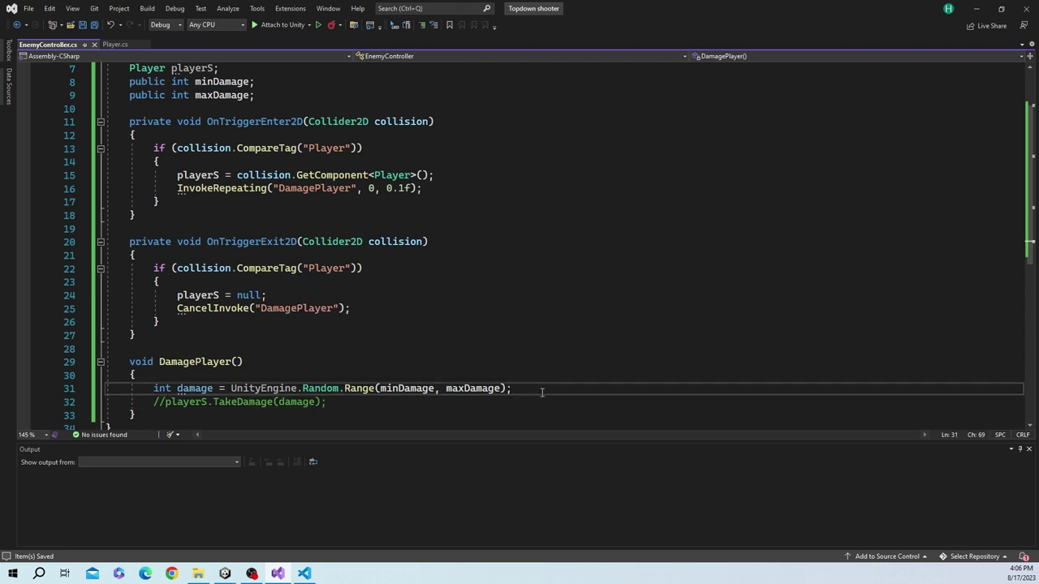
Add Debug.Log("Player take damage " + damage); under the Random.Range line and save
{"action": "key", "text": "Return"}
{"action": "type", "text": "Debu"}
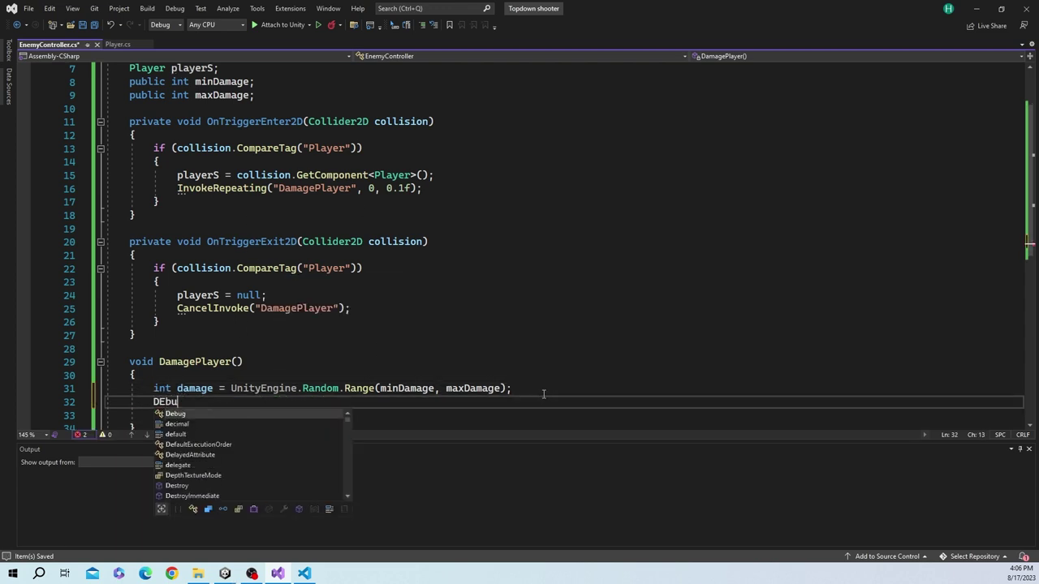
{"action": "type", "text": "g"}
{"action": "key", "text": "Escape"}
{"action": "type", "text": ".Lo"}
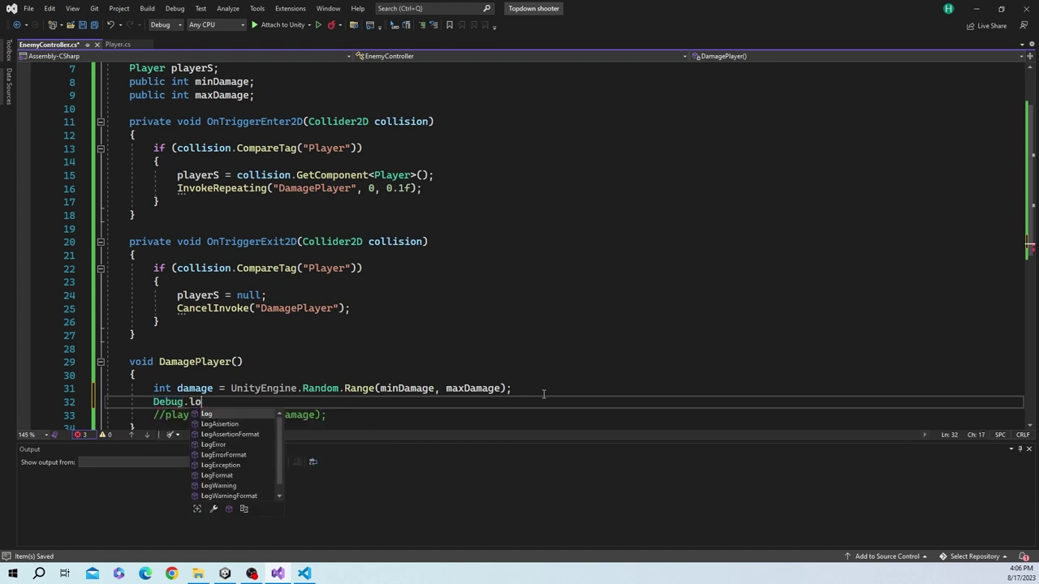
{"action": "type", "text": "g("}
{"action": "key", "text": "Escape"}
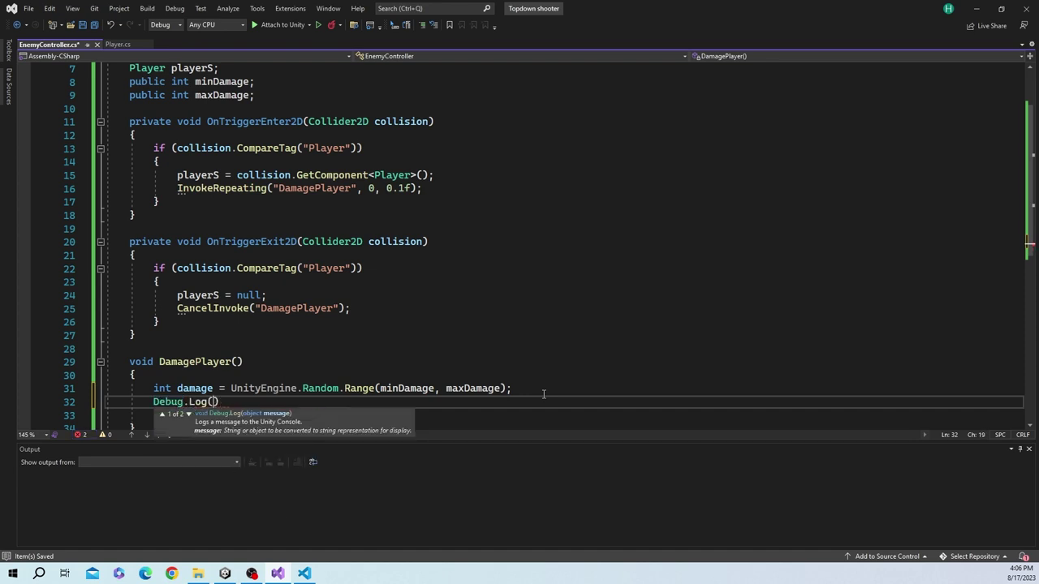
{"action": "type", "text": "\"Player"}
{"action": "type", "text": " take da"}
{"action": "type", "text": "mage "}
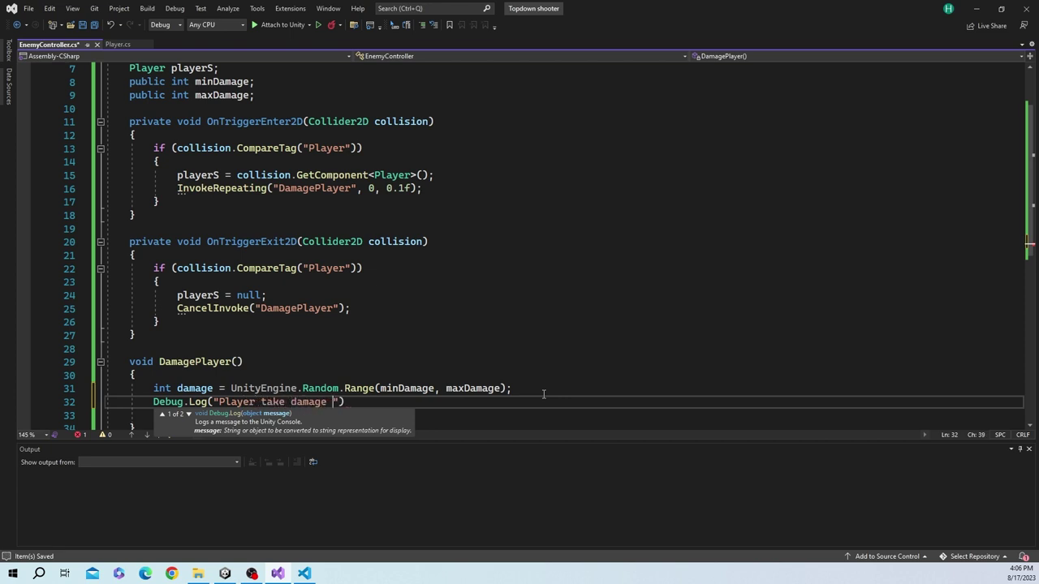
{"action": "type", "text": "\"+ da"}
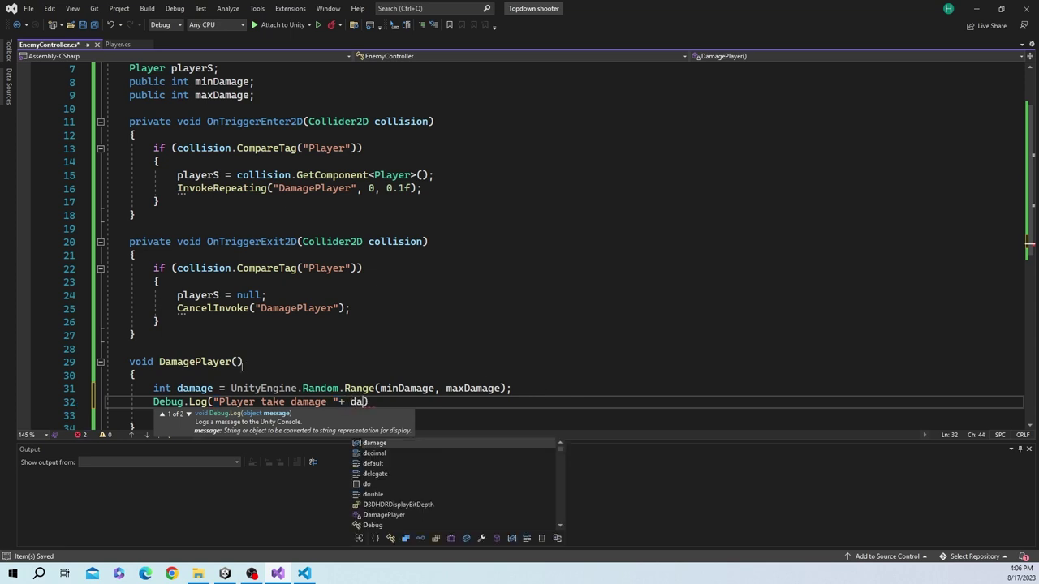
{"action": "double_click", "coordinate": [195, 388]}
{"action": "scroll", "coordinate": [431, 388], "scroll_direction": "down", "scroll_amount": 1}
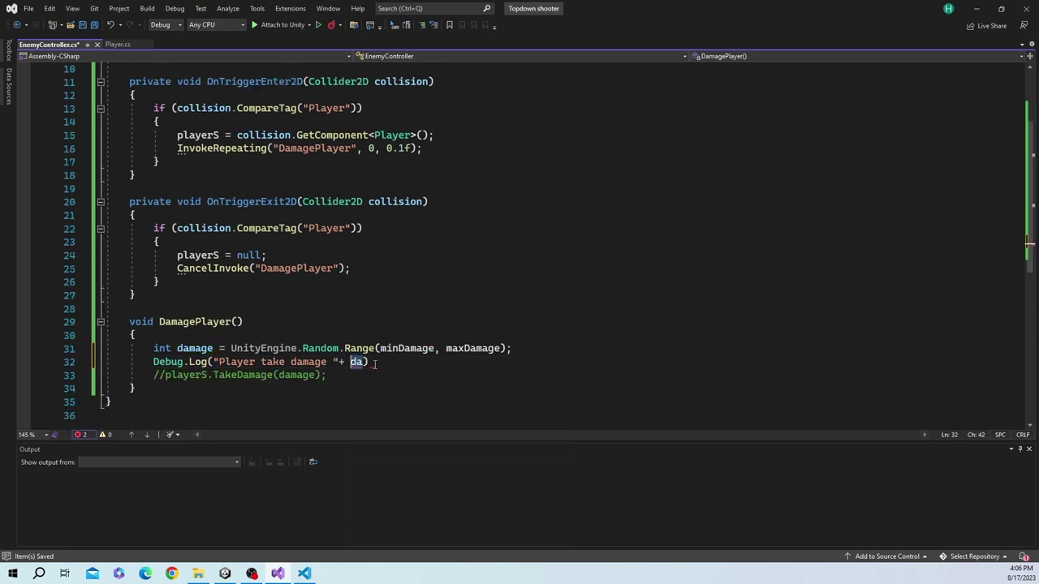
{"action": "type", "text": "mage);"}
{"action": "key", "text": "ctrl+s"}
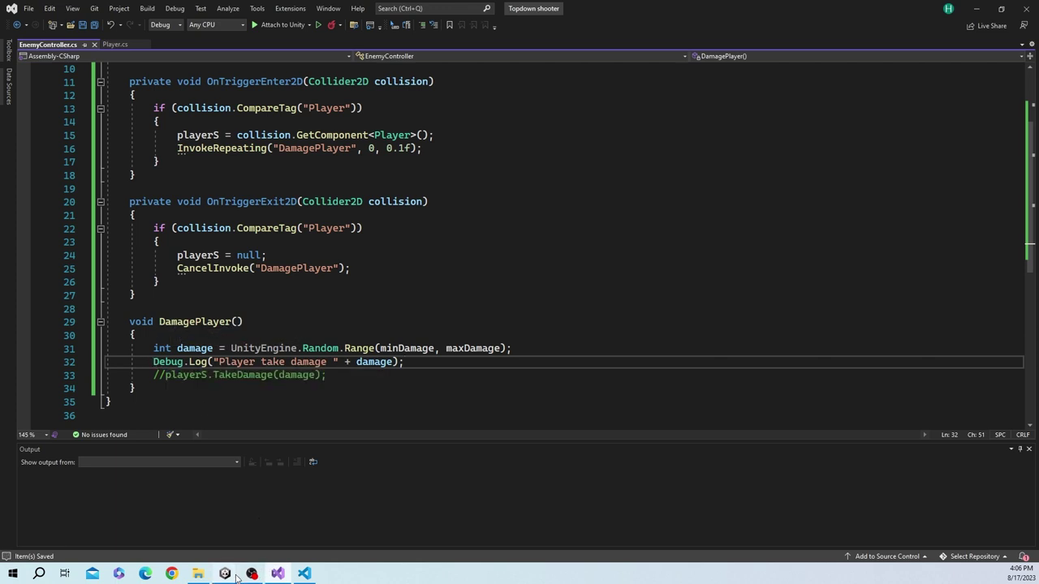
{"action": "mouse_move", "coordinate": [226, 572]}
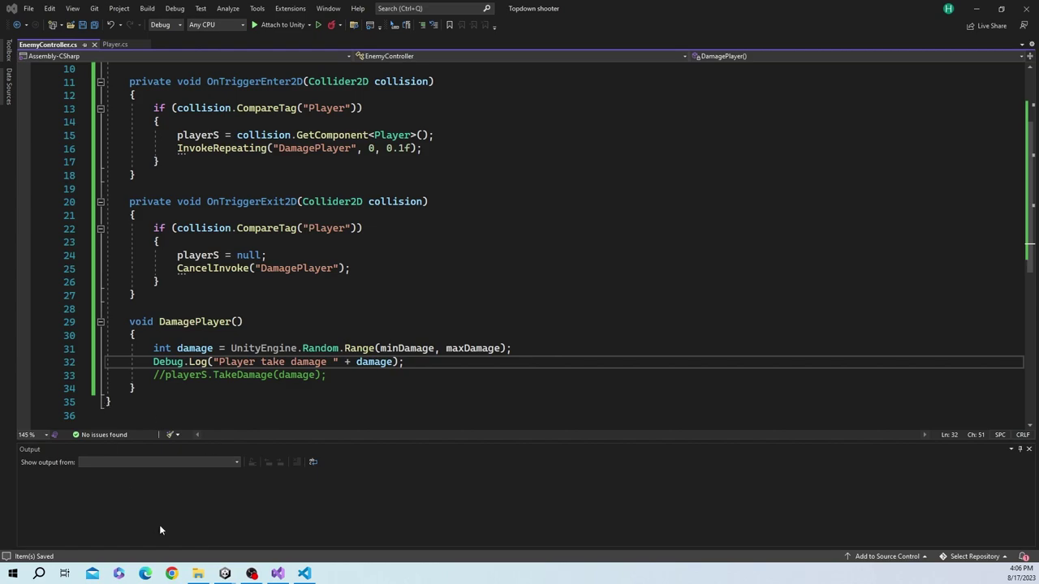
Play-test with the console shown, firing a shot and walking the player away, then stop
{"action": "left_click", "coordinate": [224, 535]}
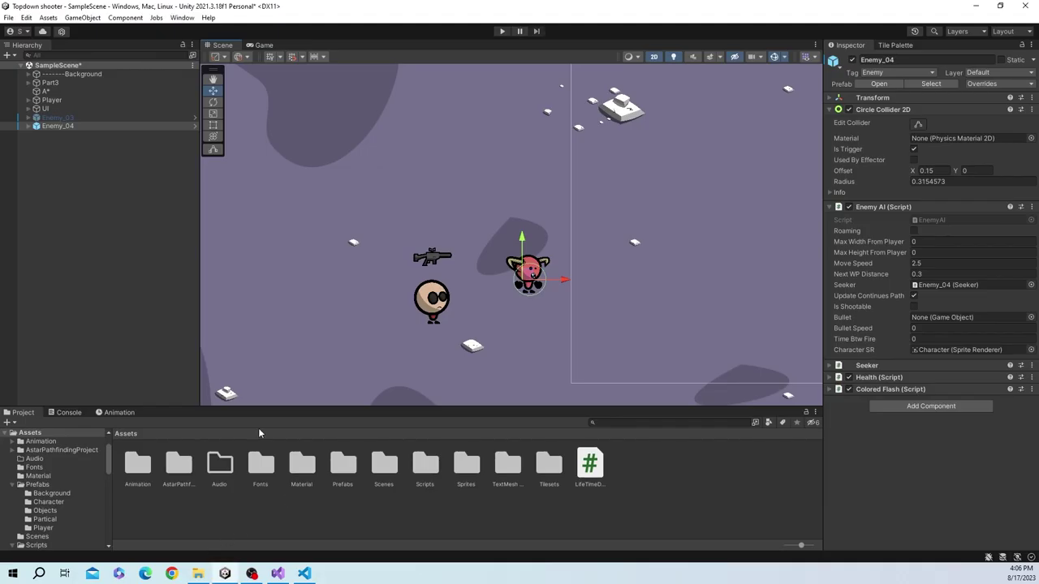
{"action": "left_click", "coordinate": [68, 413]}
{"action": "left_click", "coordinate": [501, 31]}
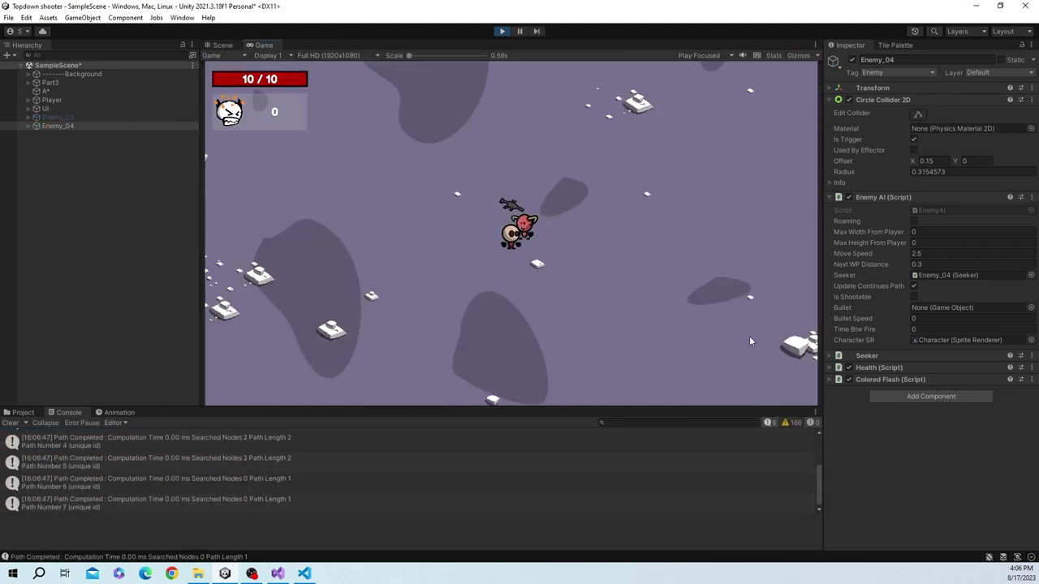
{"action": "scroll", "coordinate": [457, 461], "scroll_direction": "up", "scroll_amount": 5}
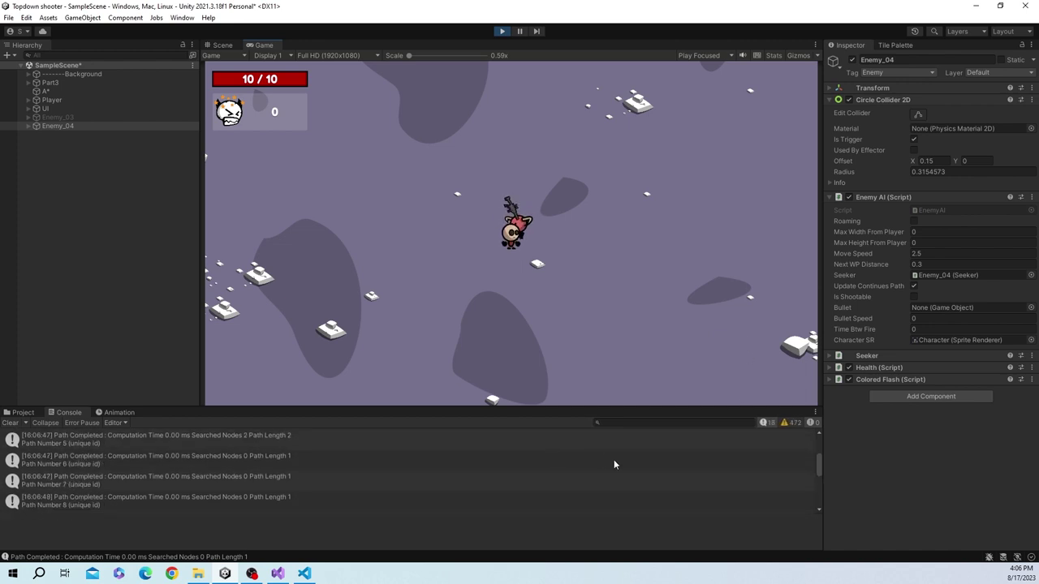
{"action": "scroll", "coordinate": [613, 460], "scroll_direction": "down", "scroll_amount": 15}
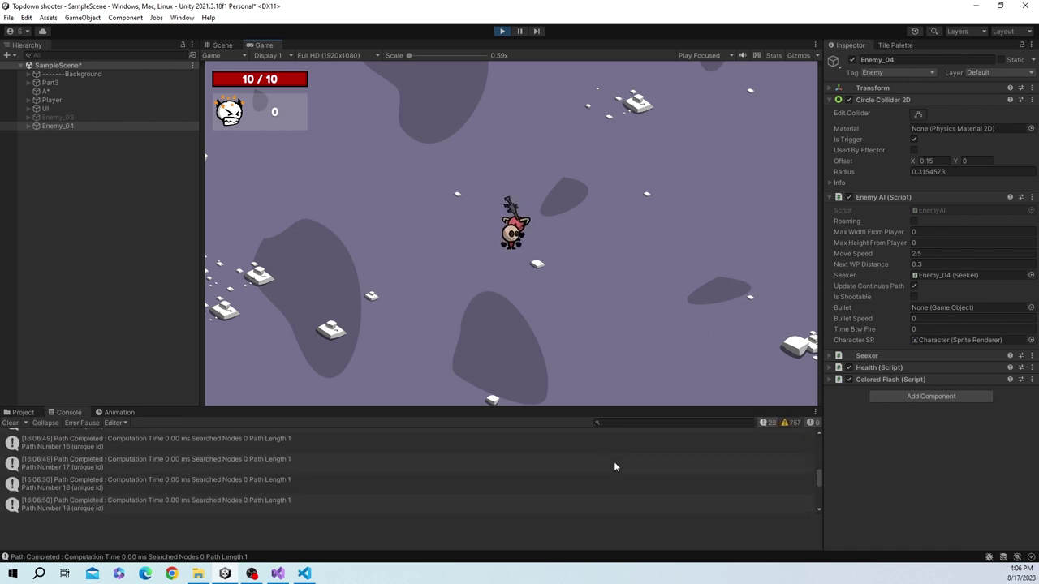
{"action": "left_click", "coordinate": [714, 323]}
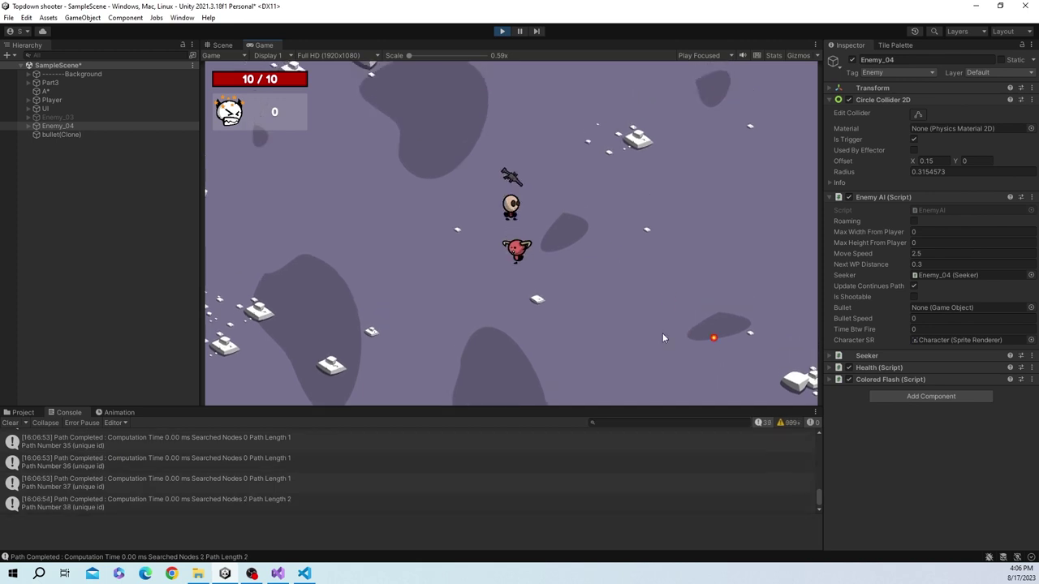
{"action": "key", "text": "s"}
{"action": "key", "text": "a"}
{"action": "left_click", "coordinate": [494, 32]}
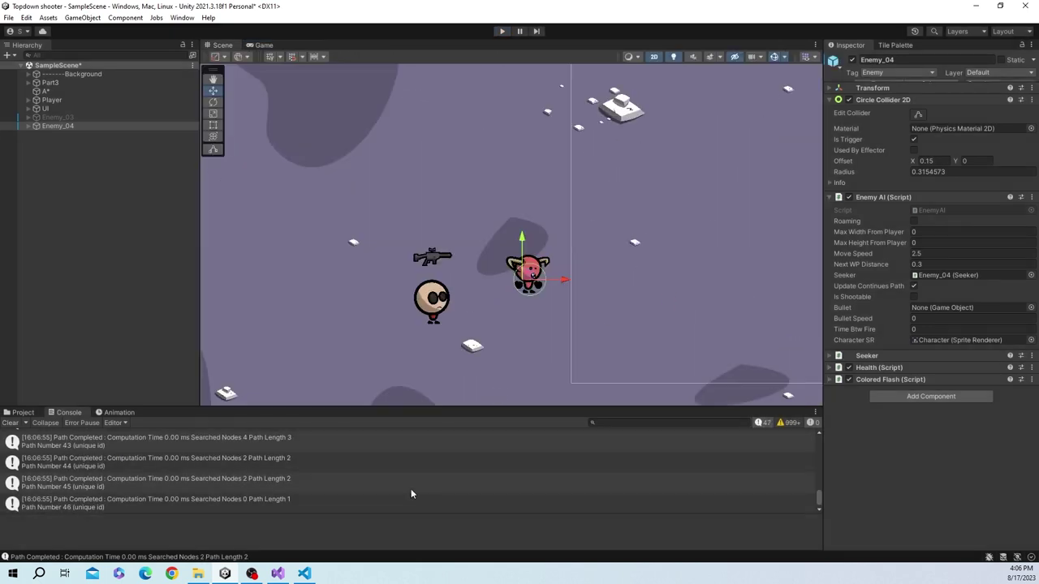
Save the scene and attach EnemyController from Scripts/Video12-CollisionPlayer to Enemy_04
{"action": "mouse_move", "coordinate": [307, 568]}
{"action": "key", "text": "ctrl+s"}
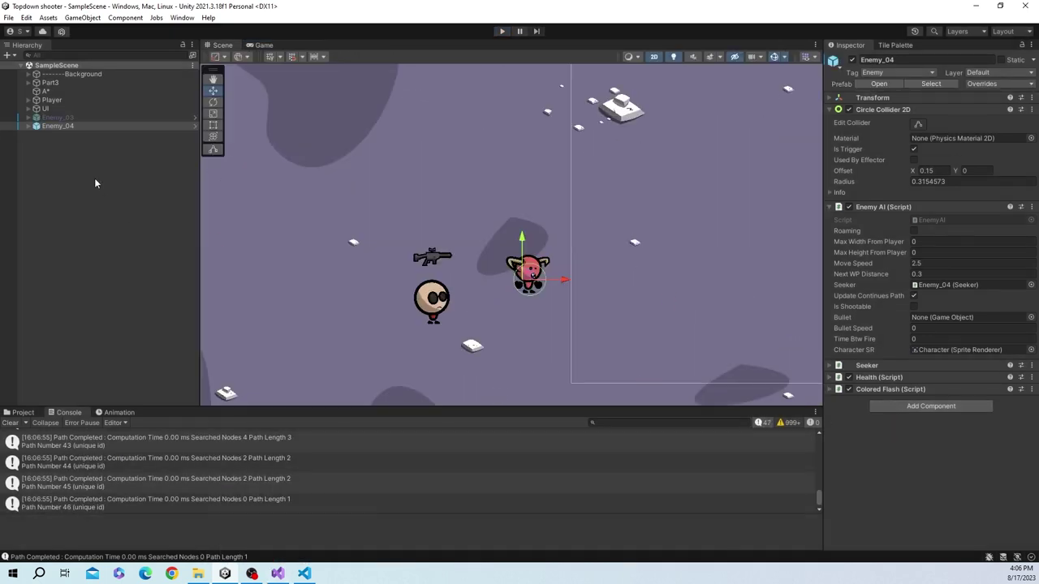
{"action": "left_click", "coordinate": [23, 412]}
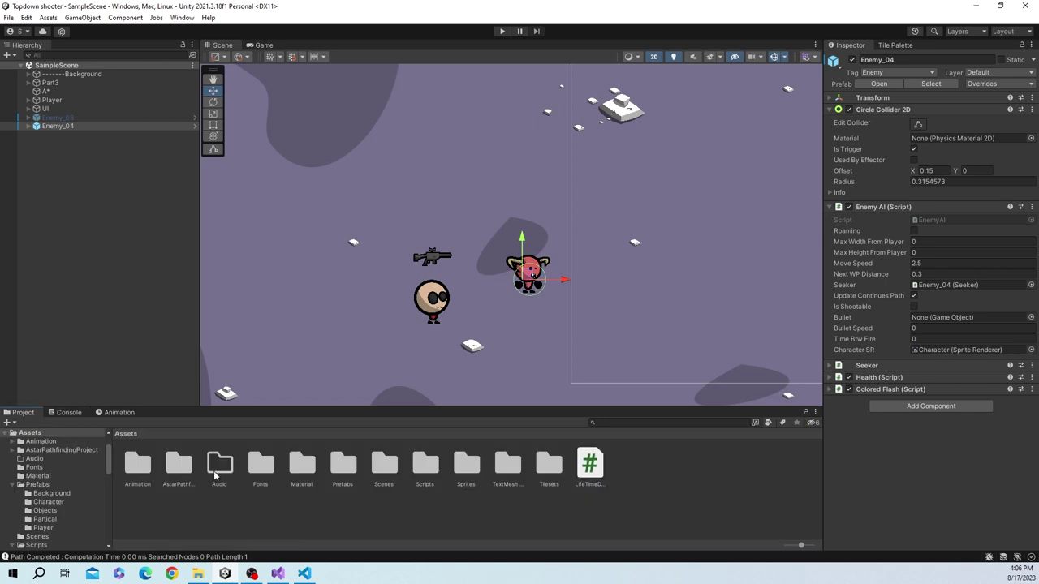
{"action": "scroll", "coordinate": [56, 520], "scroll_direction": "down", "scroll_amount": 2}
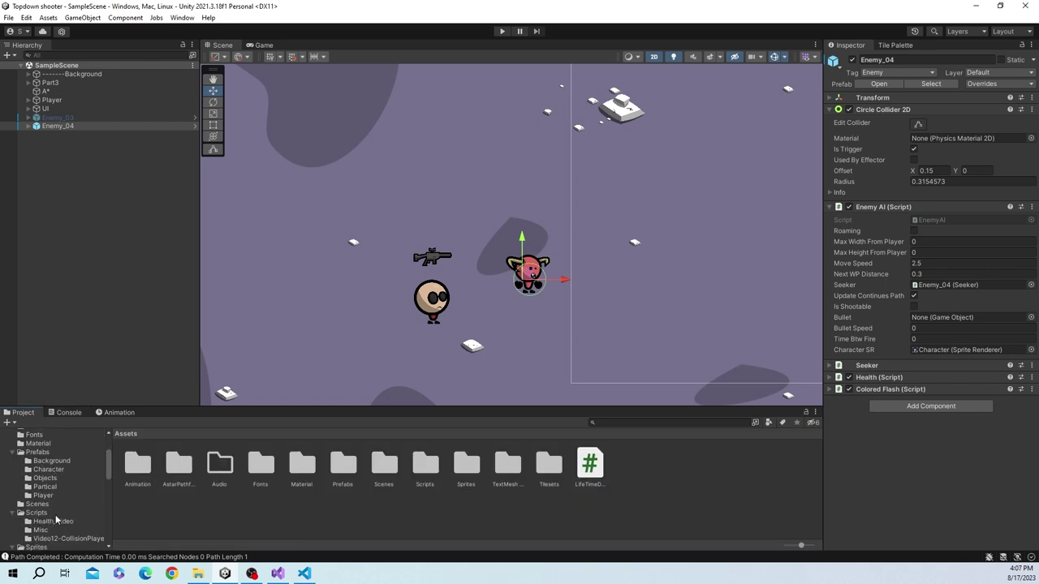
{"action": "left_click", "coordinate": [52, 514]}
{"action": "left_click", "coordinate": [58, 539]}
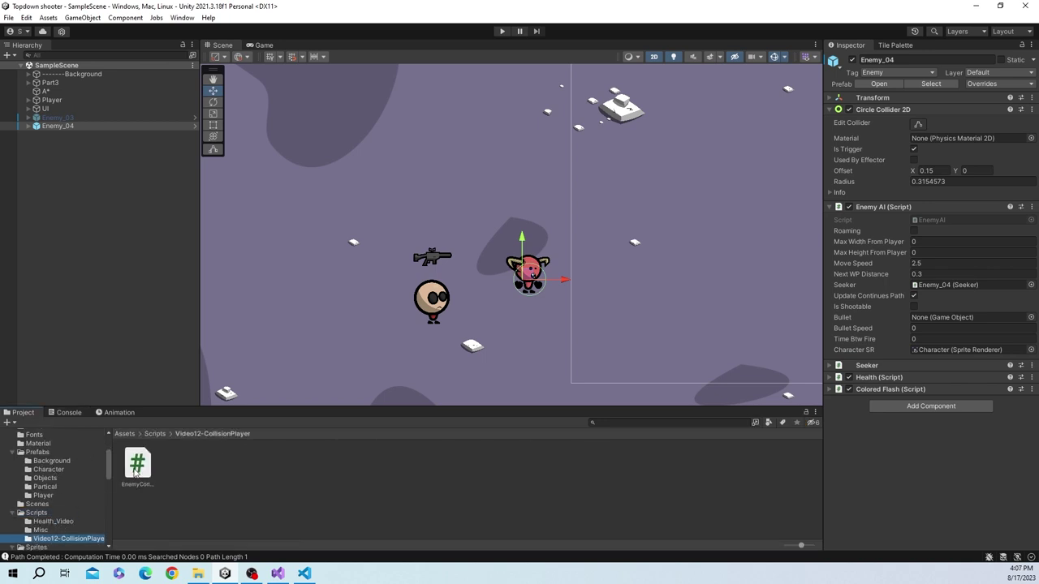
{"action": "left_click_drag", "start_coordinate": [141, 469], "coordinate": [978, 429]}
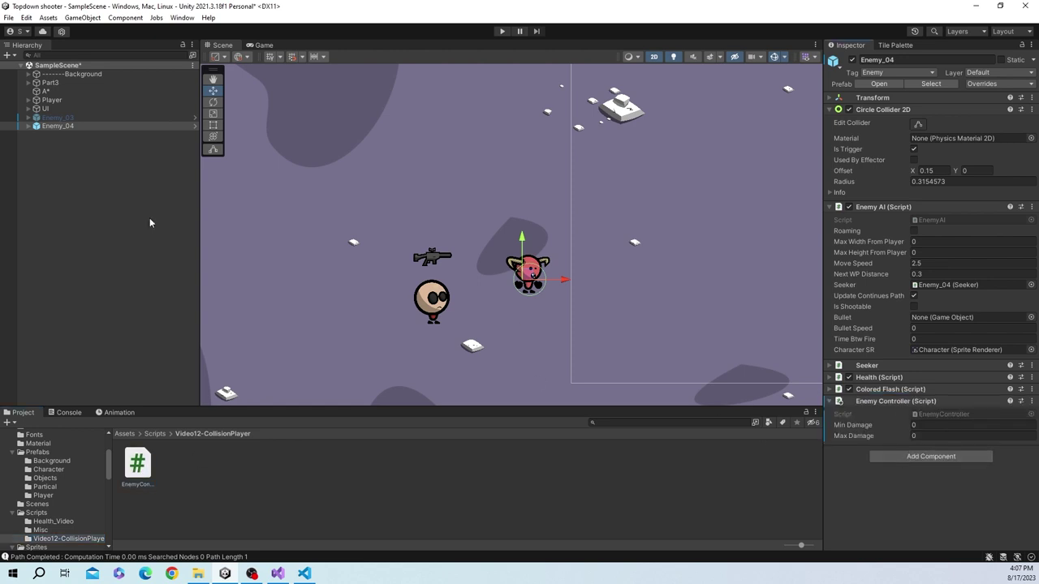
Unpack Enemy_04 from its prefab and set Min Damage 2, Max Damage 4
{"action": "right_click", "coordinate": [77, 130]}
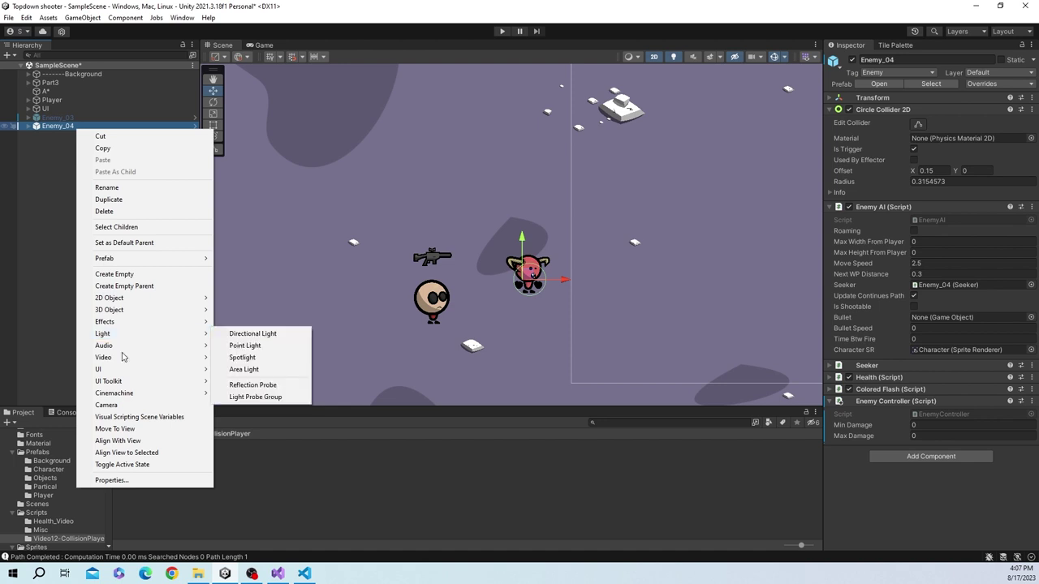
{"action": "left_click", "coordinate": [255, 302]}
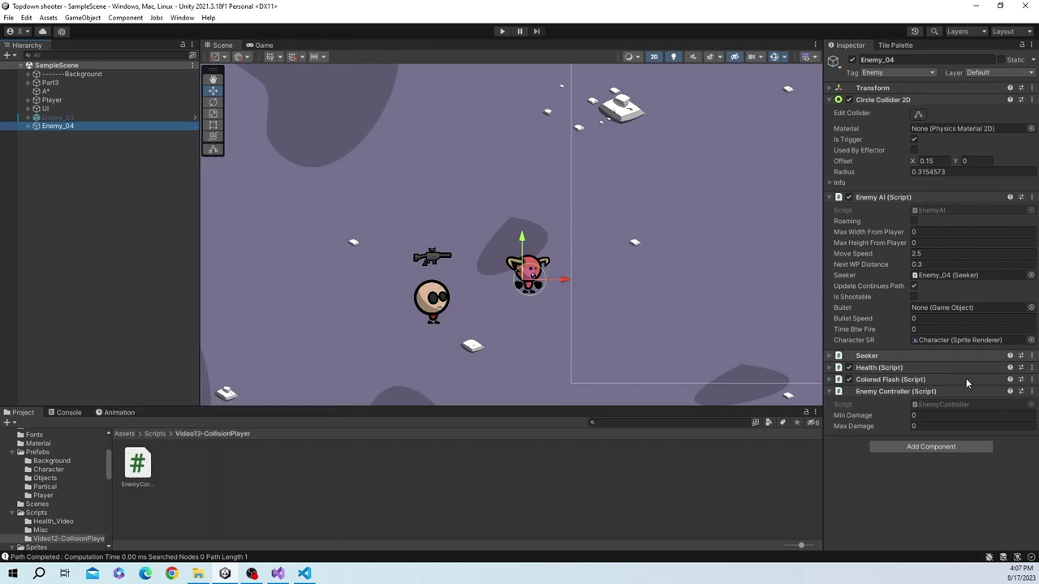
{"action": "left_click", "coordinate": [919, 416]}
{"action": "type", "text": "2"}
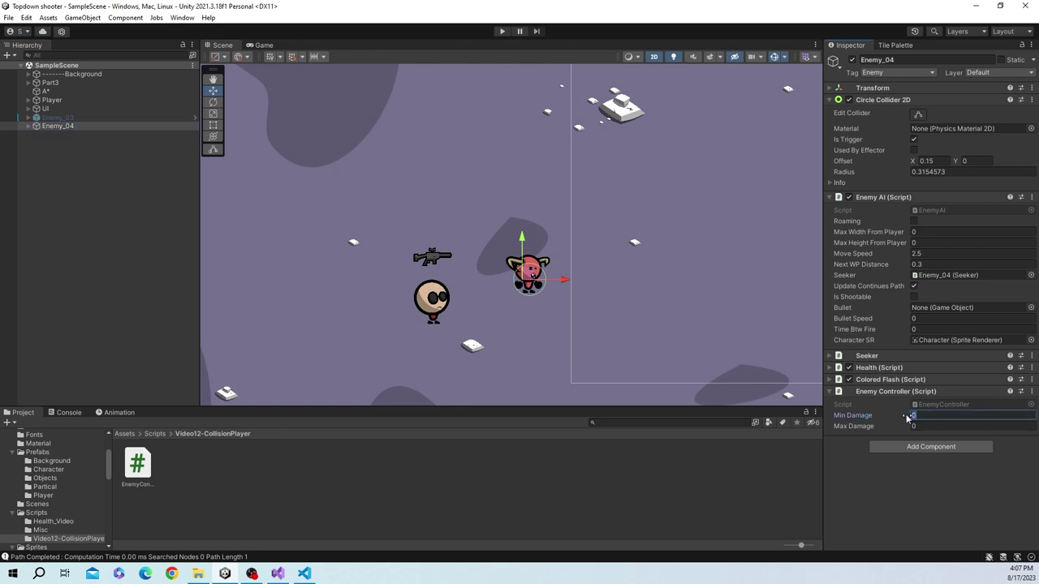
{"action": "key", "text": "Tab"}
{"action": "type", "text": "4"}
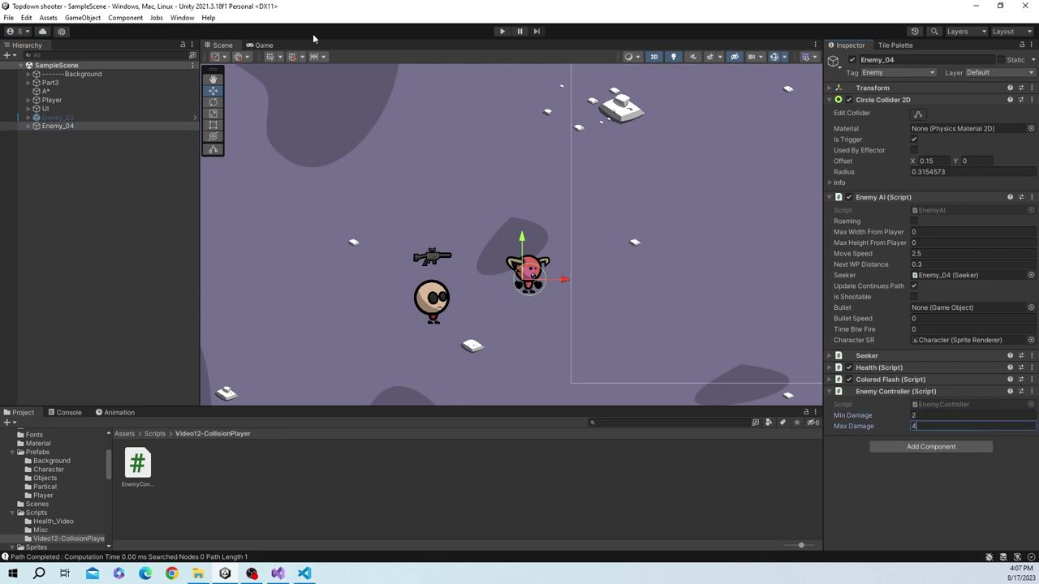
{"action": "left_click", "coordinate": [77, 414]}
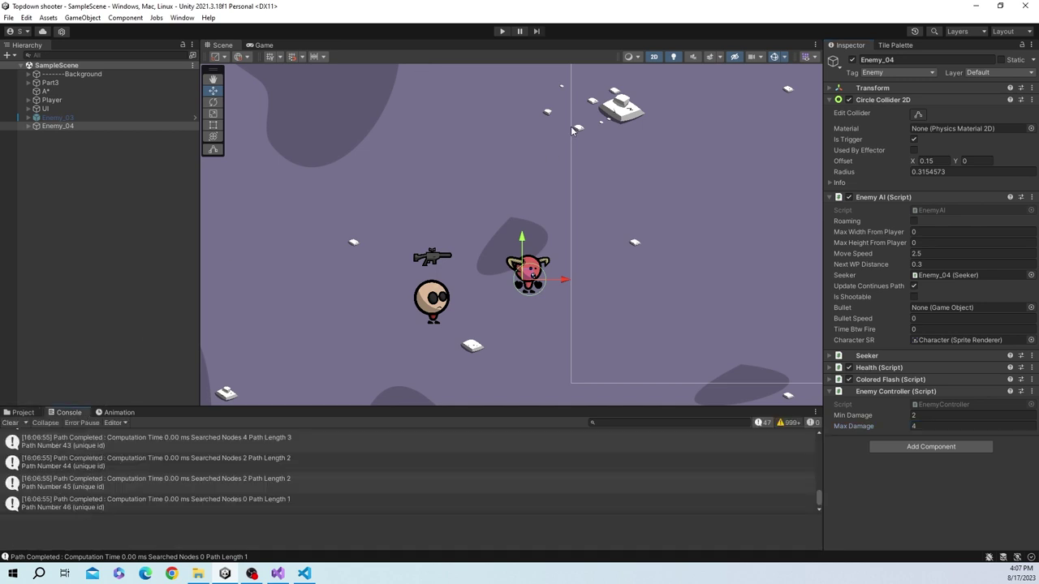
Play-test and pause, then locate the Debug.Log statement on line 32 in Visual Studio
{"action": "left_click", "coordinate": [503, 31]}
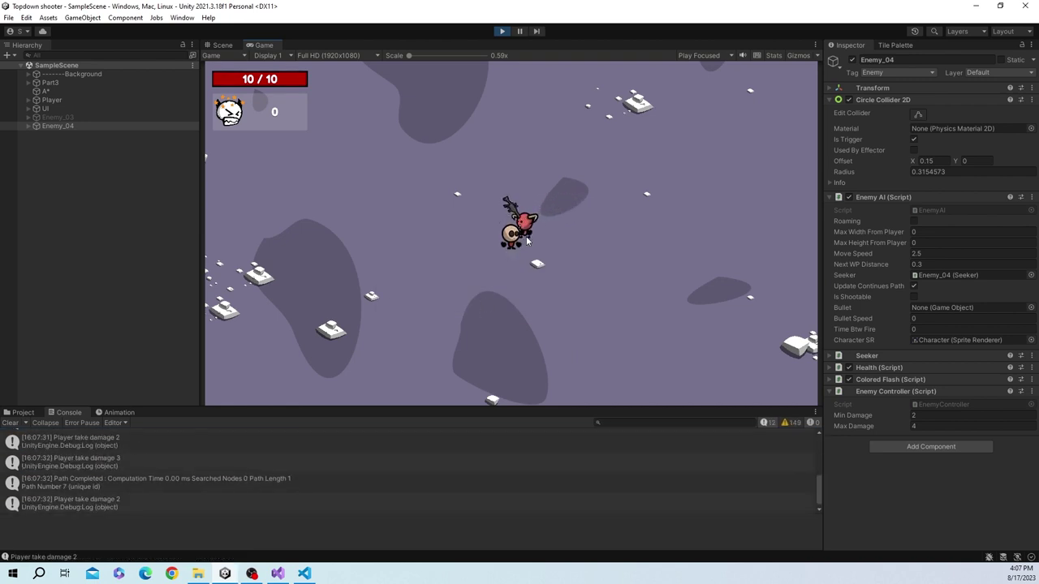
{"action": "left_click", "coordinate": [520, 31]}
{"action": "left_click", "coordinate": [222, 45]}
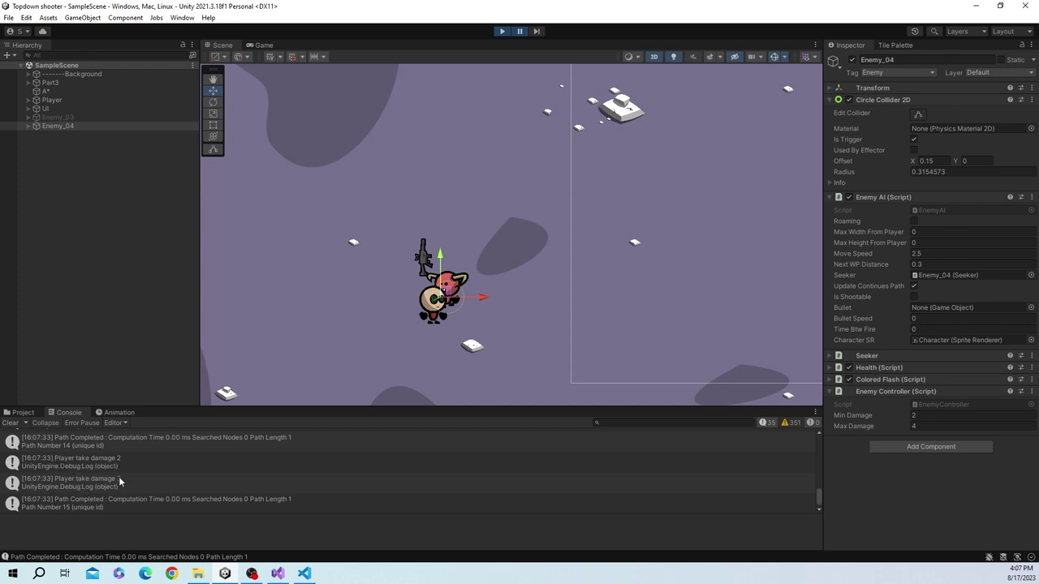
{"action": "left_click", "coordinate": [278, 573]}
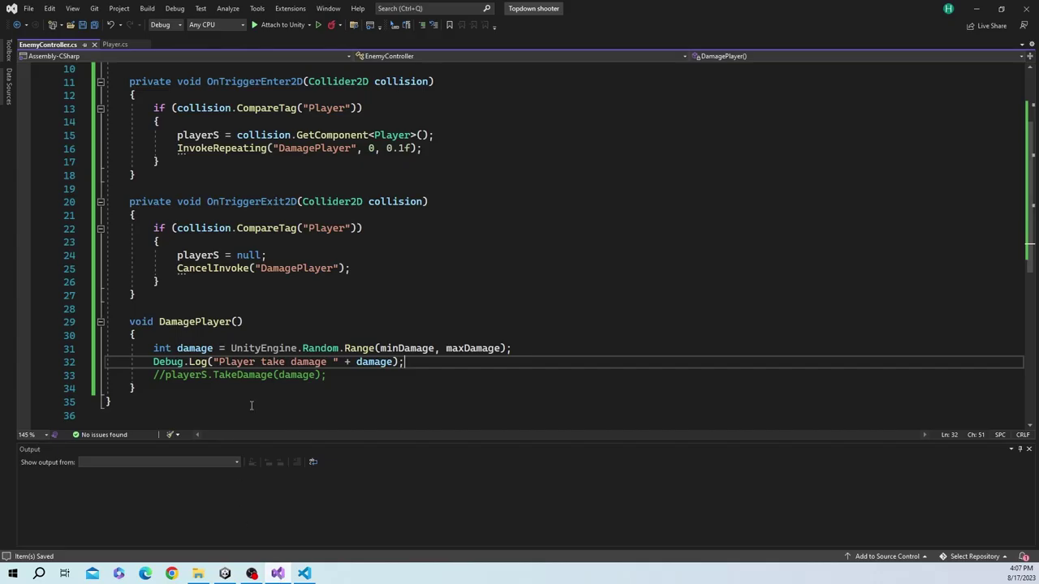
{"action": "left_click", "coordinate": [158, 322]}
{"action": "left_click_drag", "start_coordinate": [153, 362], "coordinate": [414, 367]}
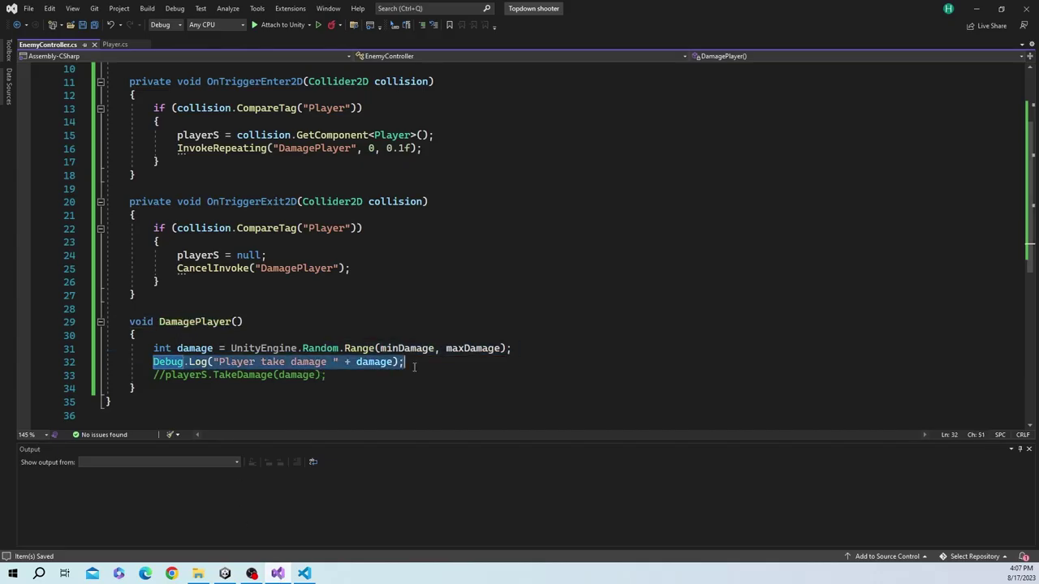
{"action": "key", "text": "alt+Tab"}
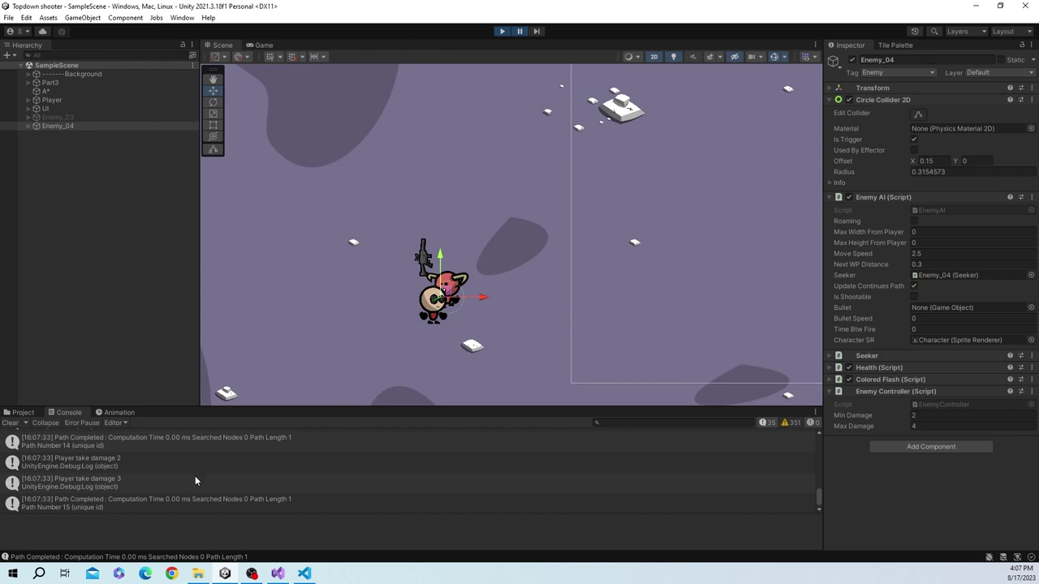
Check the 'Player take damage' 2 and 3 logs, then jump to and select the Debug.Log line
{"action": "left_click", "coordinate": [116, 466]}
{"action": "left_click", "coordinate": [115, 489]}
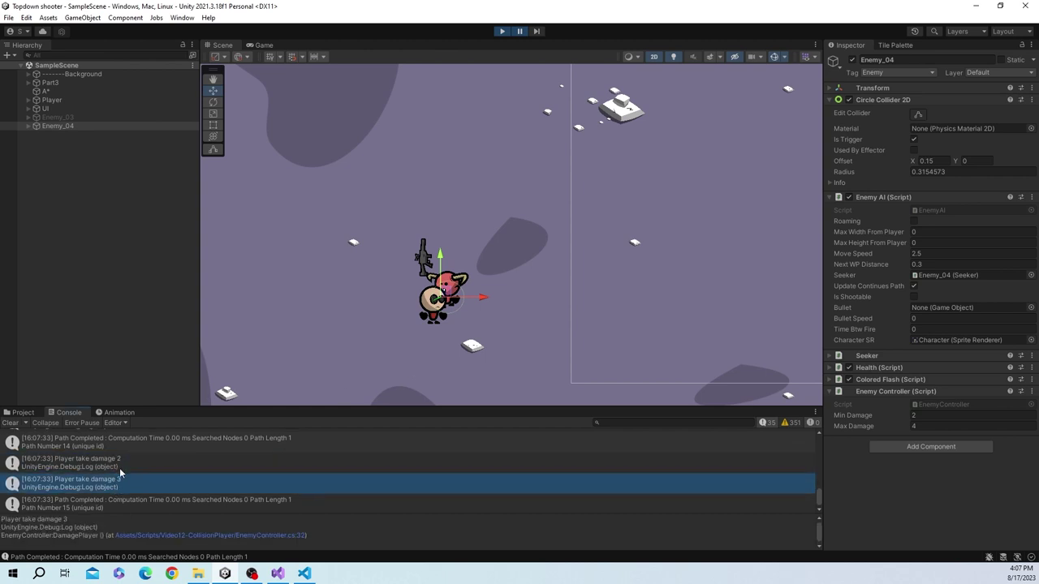
{"action": "scroll", "coordinate": [124, 486], "scroll_direction": "up", "scroll_amount": 2}
{"action": "scroll", "coordinate": [125, 482], "scroll_direction": "down", "scroll_amount": 2}
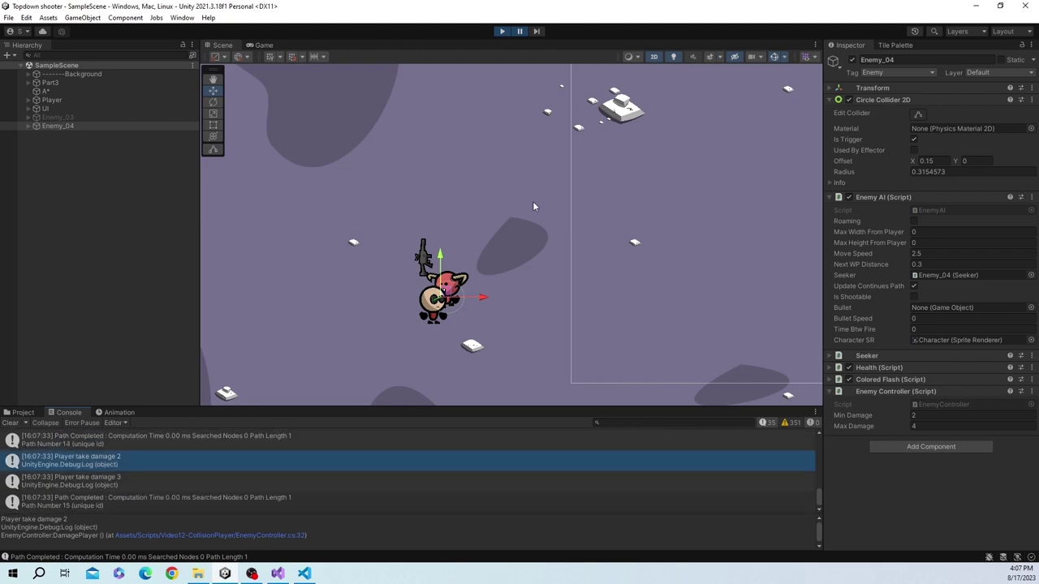
{"action": "double_click", "coordinate": [71, 460]}
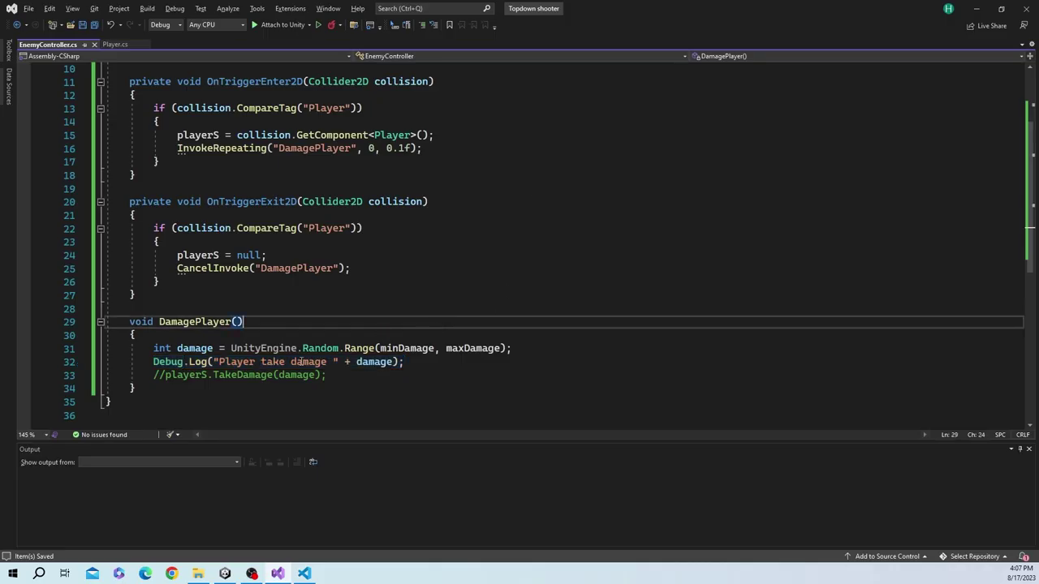
{"action": "left_click_drag", "start_coordinate": [420, 361], "coordinate": [104, 362]}
Delete the Debug.Log line, uncomment playerS.TakeDamage(damage); and save, revealing the missing-method error
{"action": "key", "text": "BackSpace"}
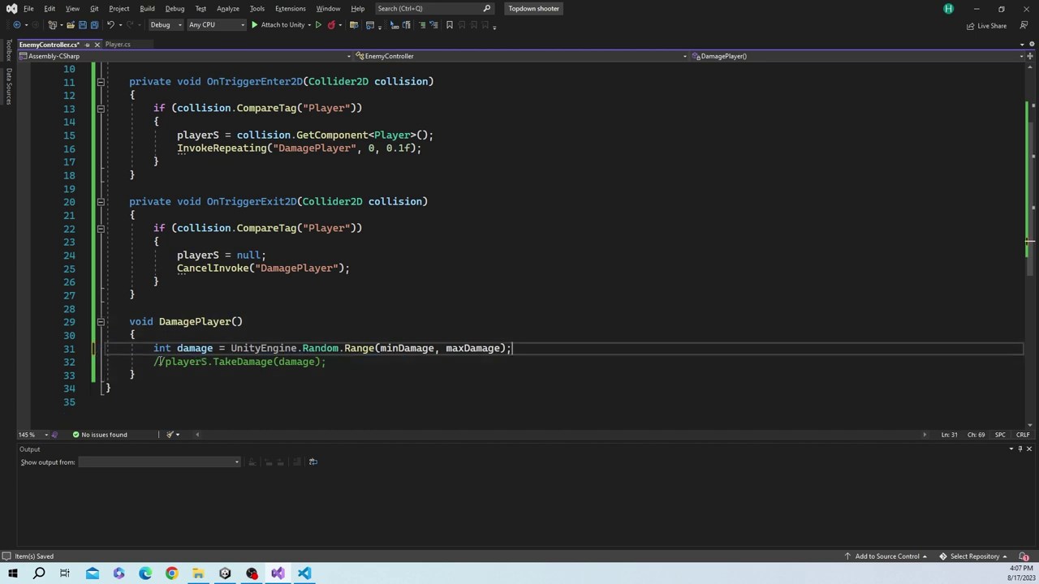
{"action": "key", "text": "ctrl+s"}
{"action": "left_click", "coordinate": [165, 363]}
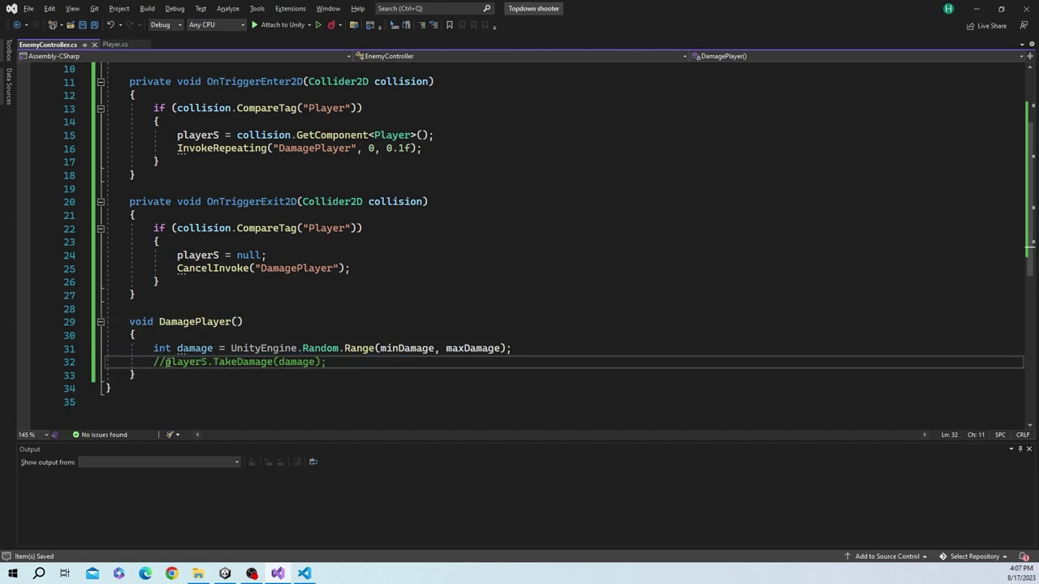
{"action": "key", "text": "BackSpace"}
{"action": "key", "text": "BackSpace"}
{"action": "key", "text": "ctrl+s"}
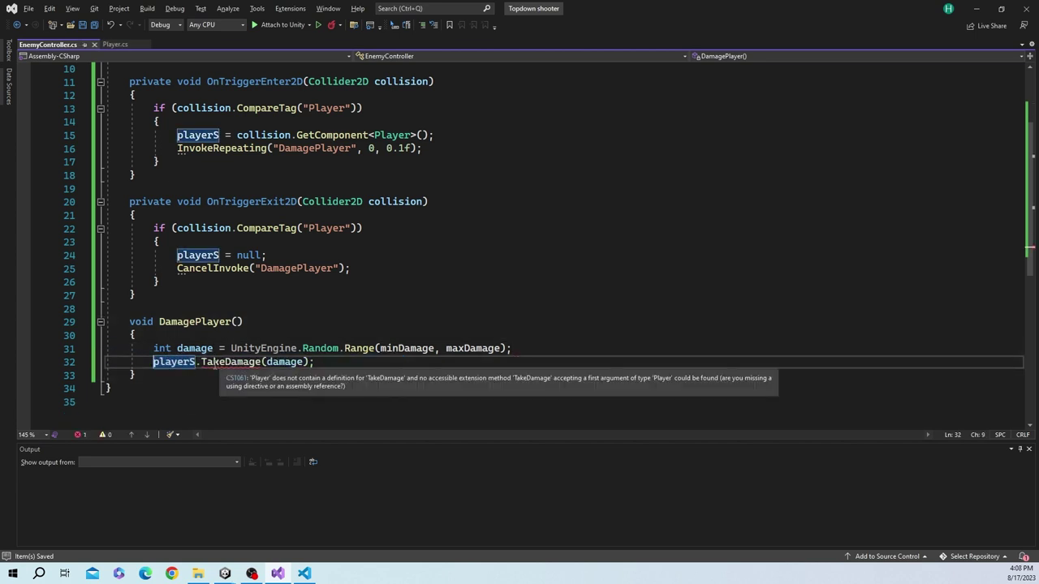
{"action": "double_click", "coordinate": [215, 363]}
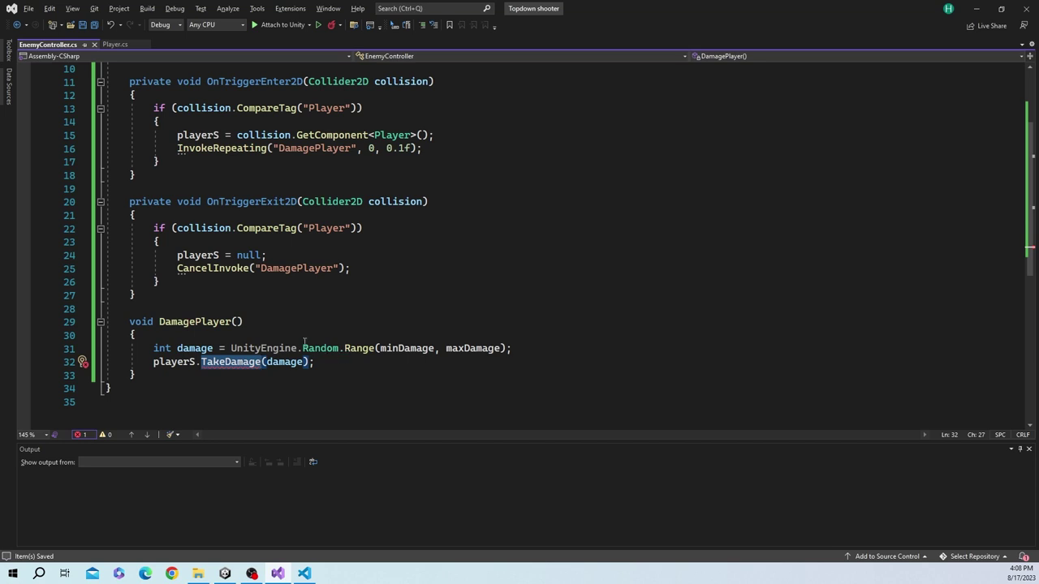
In Player.cs, prepare empty line 115 for new code and save
{"action": "left_click", "coordinate": [122, 48]}
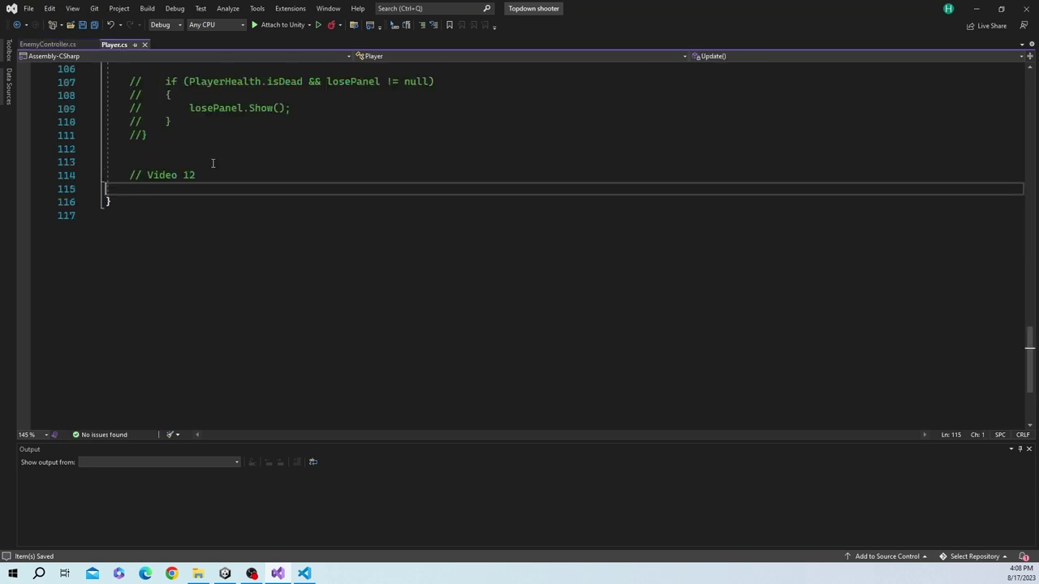
{"action": "scroll", "coordinate": [243, 225], "scroll_direction": "up", "scroll_amount": 5}
{"action": "key", "text": "Tab"}
{"action": "scroll", "coordinate": [240, 299], "scroll_direction": "up", "scroll_amount": 2}
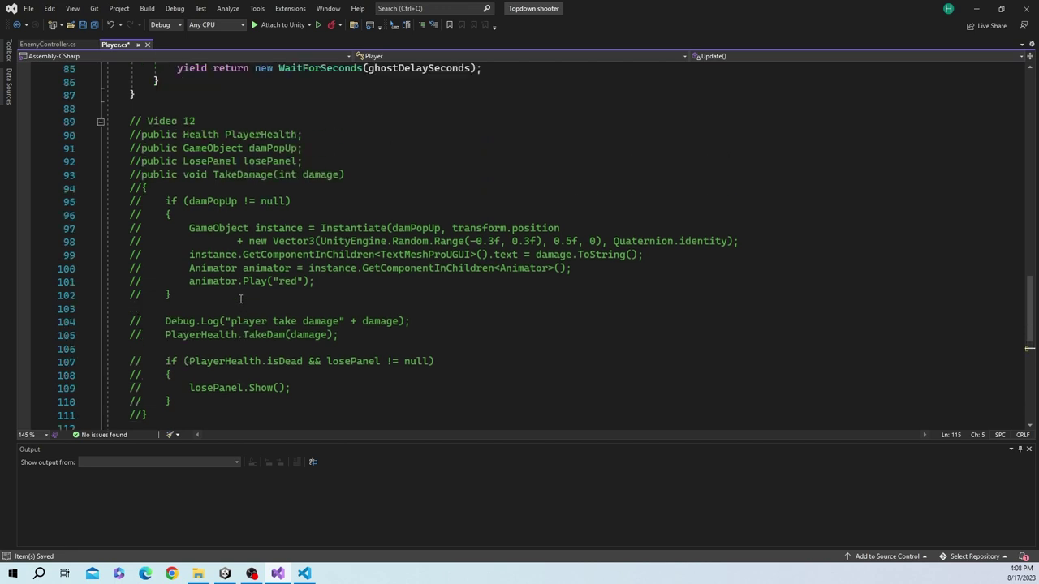
{"action": "scroll", "coordinate": [240, 298], "scroll_direction": "down", "scroll_amount": 2}
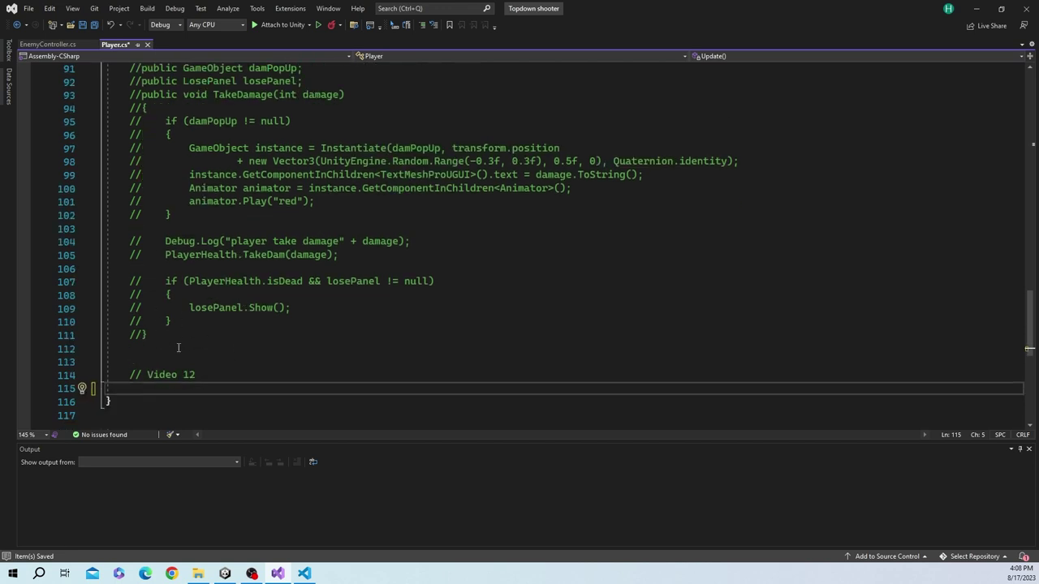
{"action": "scroll", "coordinate": [171, 341], "scroll_direction": "up", "scroll_amount": 1}
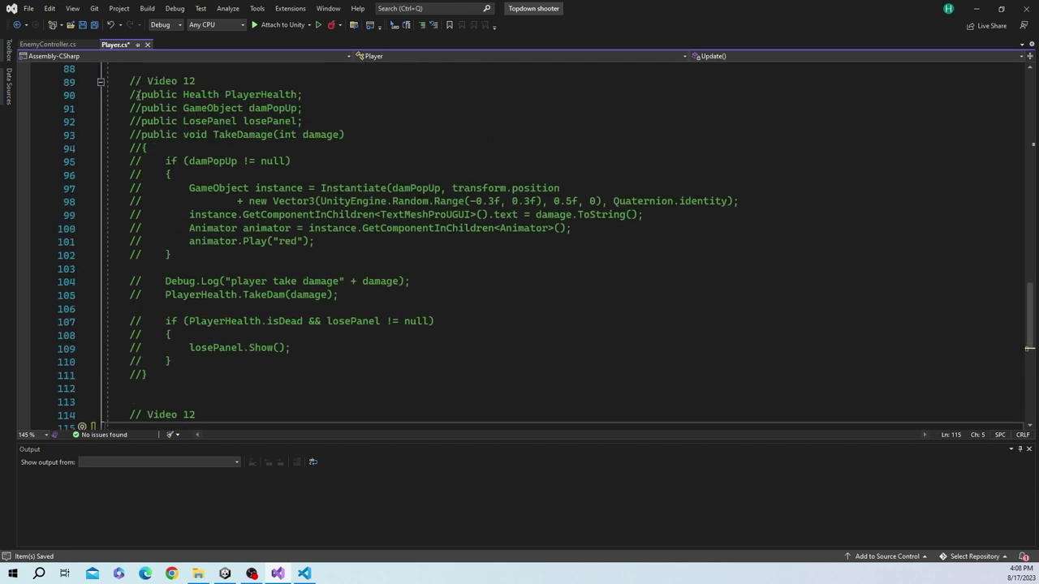
{"action": "key", "text": "ctrl+s"}
{"action": "scroll", "coordinate": [286, 359], "scroll_direction": "down", "scroll_amount": 2}
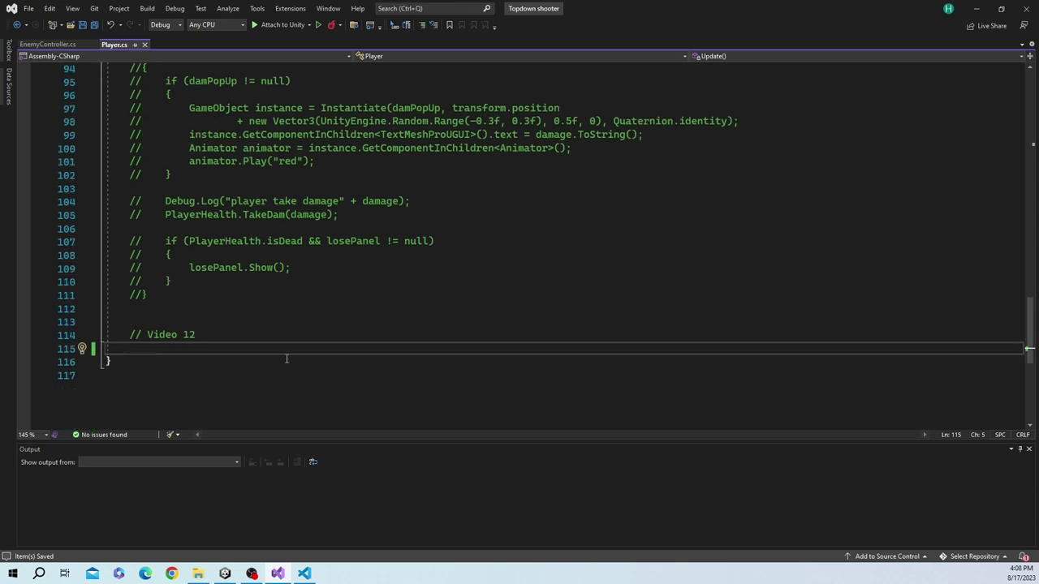
Add a public void TakeDamage(int damage) method with an empty body
{"action": "type", "text": "public voi"}
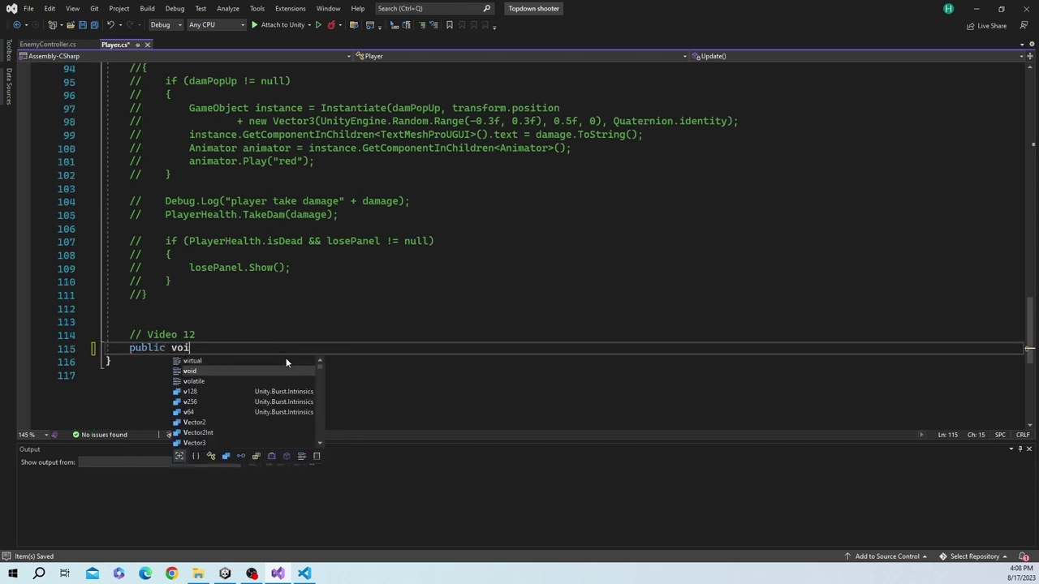
{"action": "type", "text": "d TakeDamage()"}
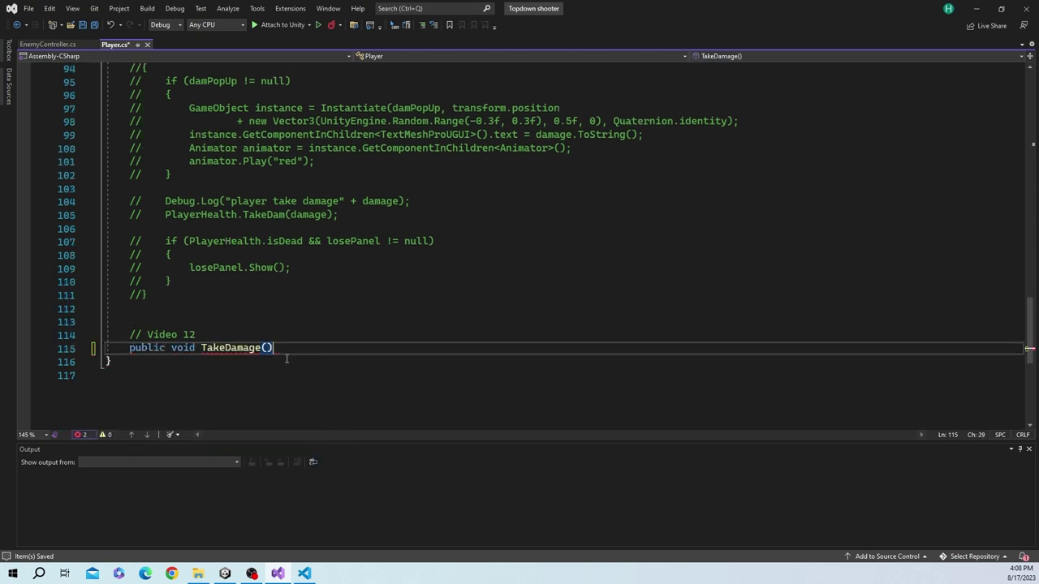
{"action": "scroll", "coordinate": [437, 239], "scroll_direction": "up", "scroll_amount": 3}
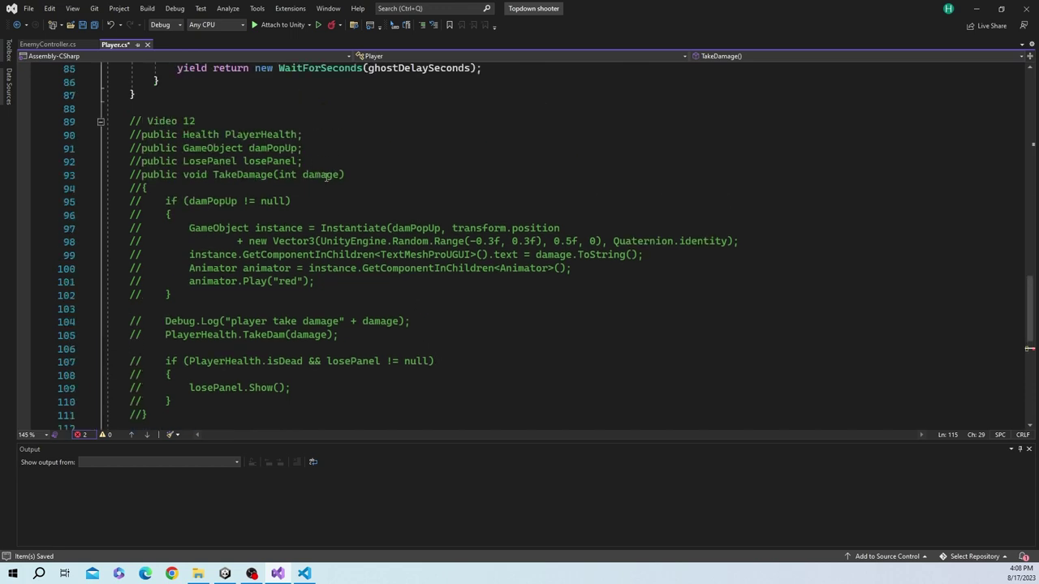
{"action": "left_click_drag", "start_coordinate": [338, 176], "coordinate": [281, 176]}
{"action": "key", "text": "ctrl+c"}
{"action": "scroll", "coordinate": [299, 287], "scroll_direction": "down", "scroll_amount": 6}
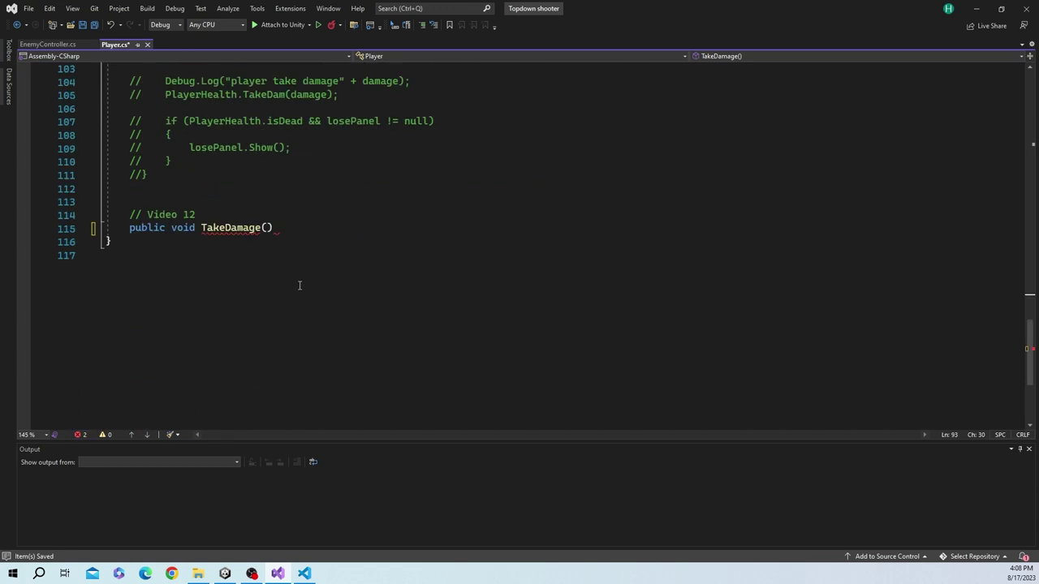
{"action": "left_click", "coordinate": [266, 227]}
{"action": "key", "text": "ctrl+v"}
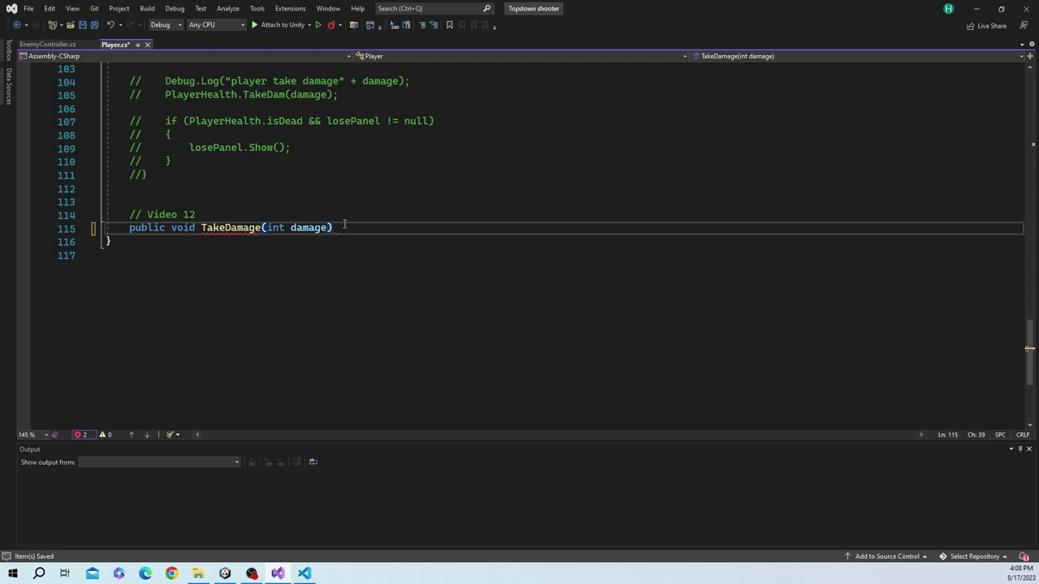
{"action": "key", "text": "Return"}
{"action": "type", "text": "{ P"}
{"action": "key", "text": "BackSpace"}
{"action": "key", "text": "BackSpace"}
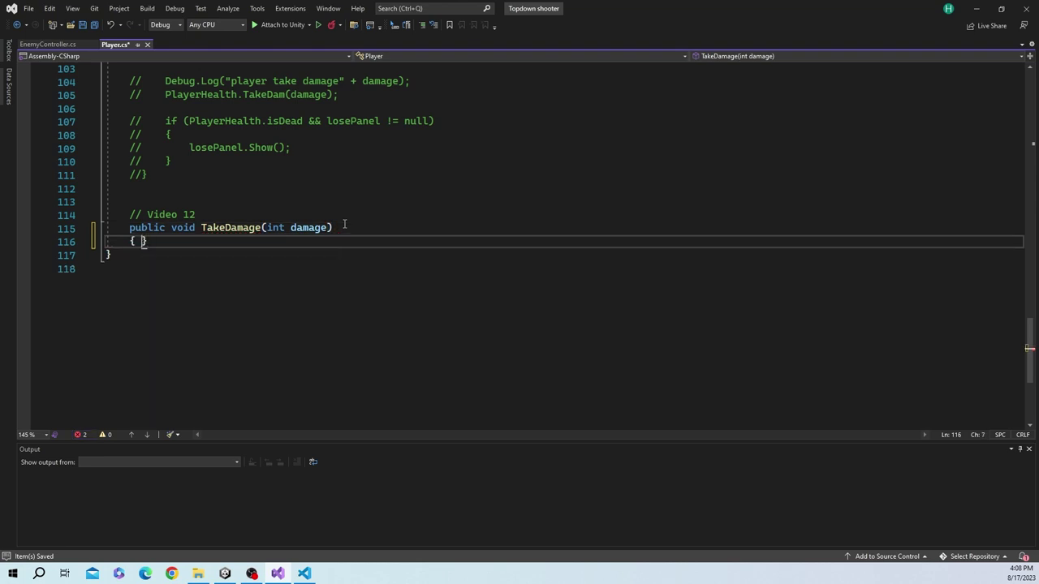
{"action": "key", "text": "Return"}
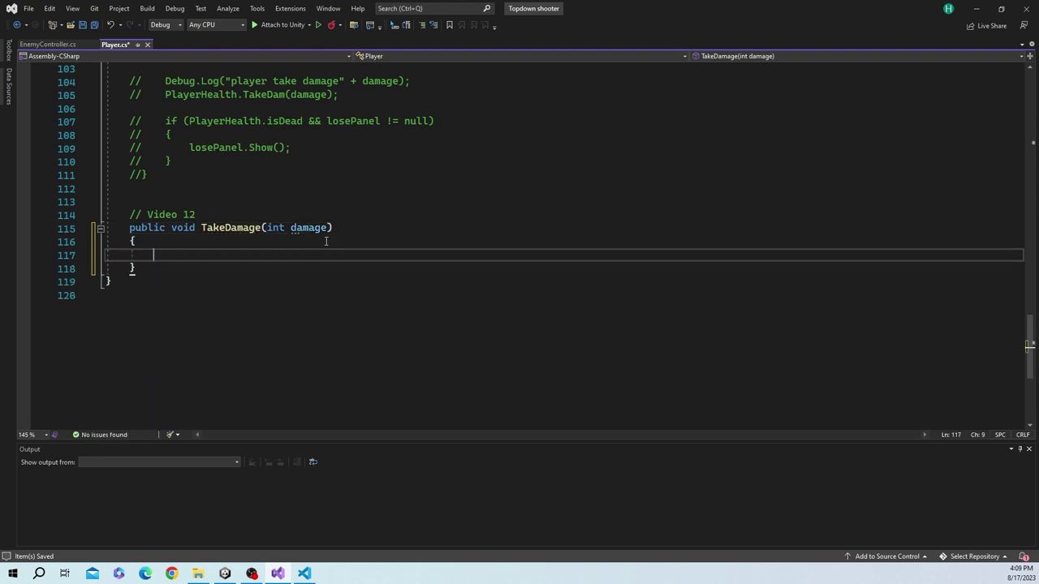
Declare public Health playerHealth; below the Video 12 comment and save
{"action": "left_click", "coordinate": [337, 217]}
{"action": "key", "text": "Return"}
{"action": "key", "text": "Return"}
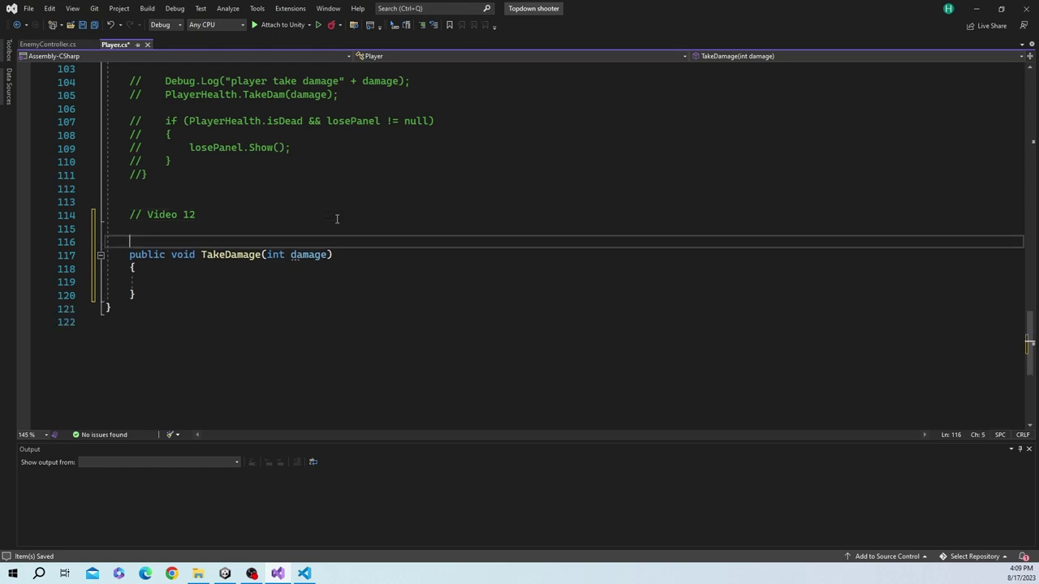
{"action": "key", "text": "Up"}
{"action": "type", "text": "pu"}
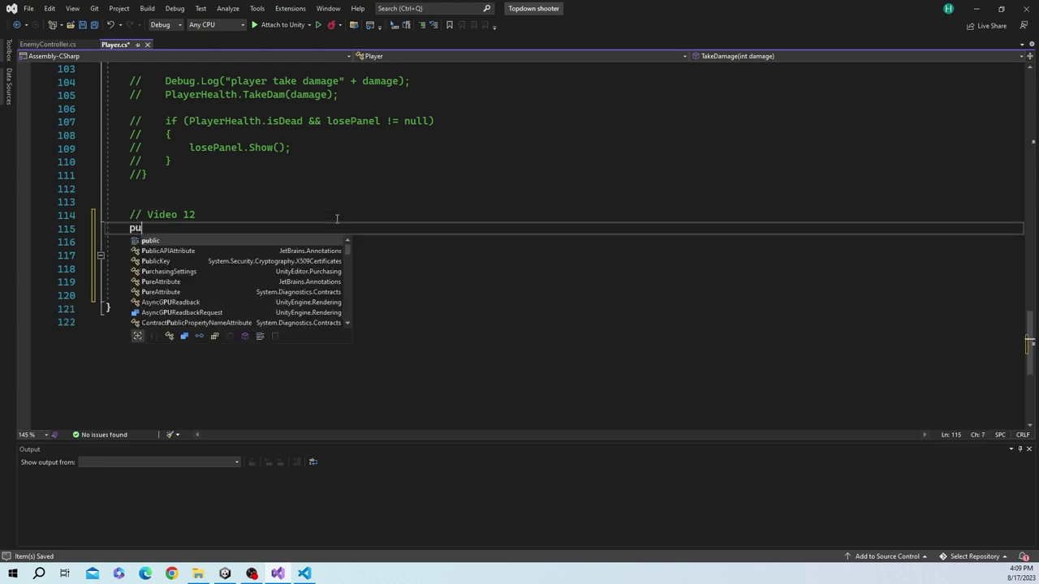
{"action": "type", "text": "blic H"}
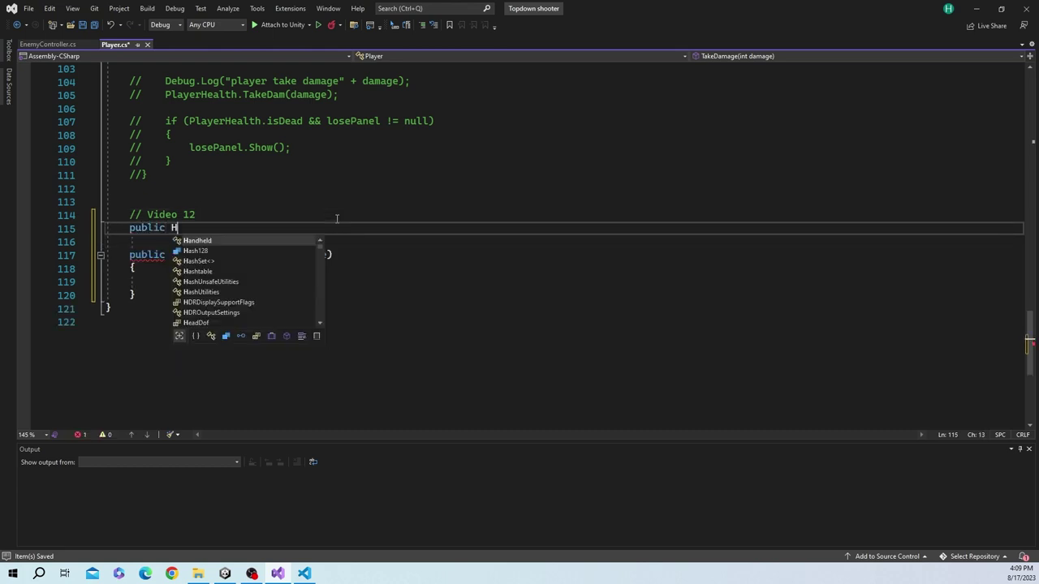
{"action": "type", "text": "ealth play"}
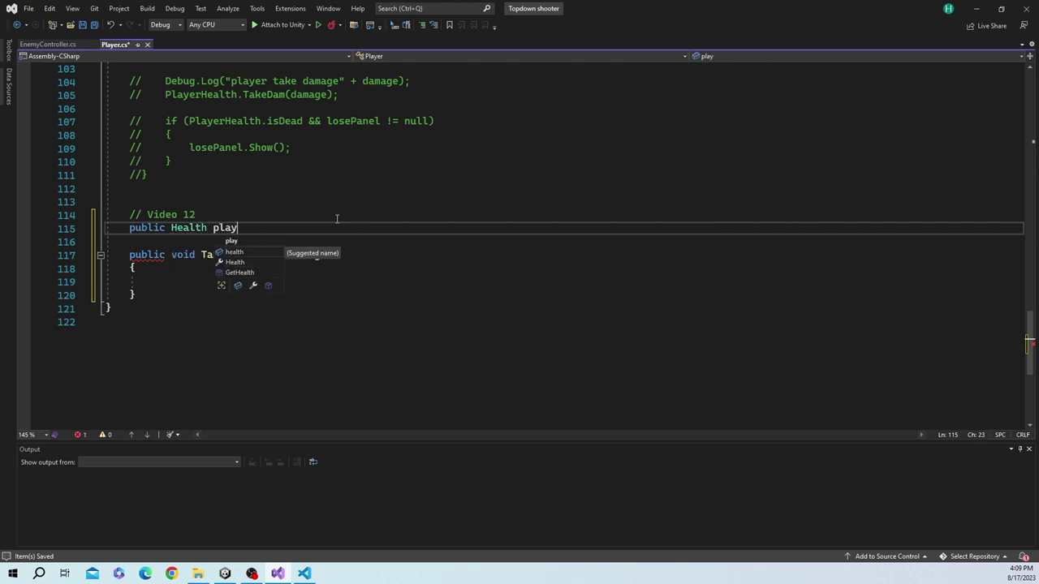
{"action": "type", "text": "erHealth;"}
{"action": "key", "text": "ctrl+s"}
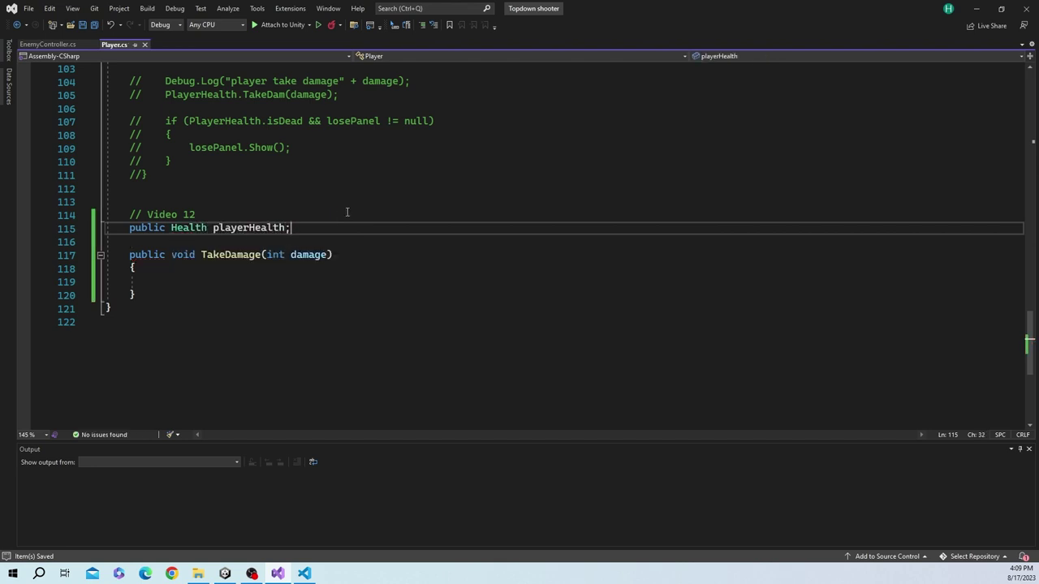
Make TakeDamage call playerHealth.TakeDam(damage); and save
{"action": "double_click", "coordinate": [259, 228]}
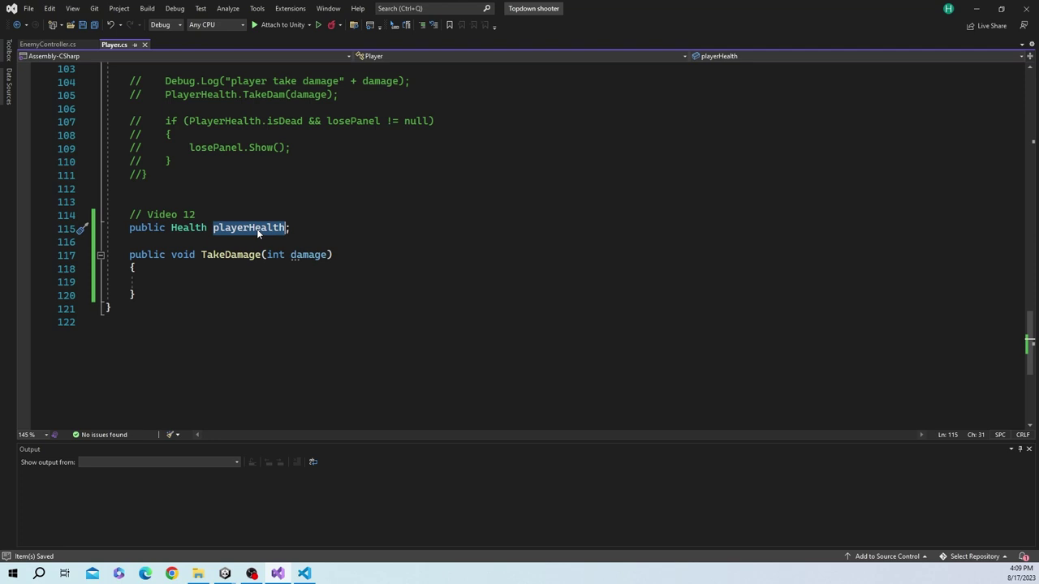
{"action": "left_click", "coordinate": [243, 286]}
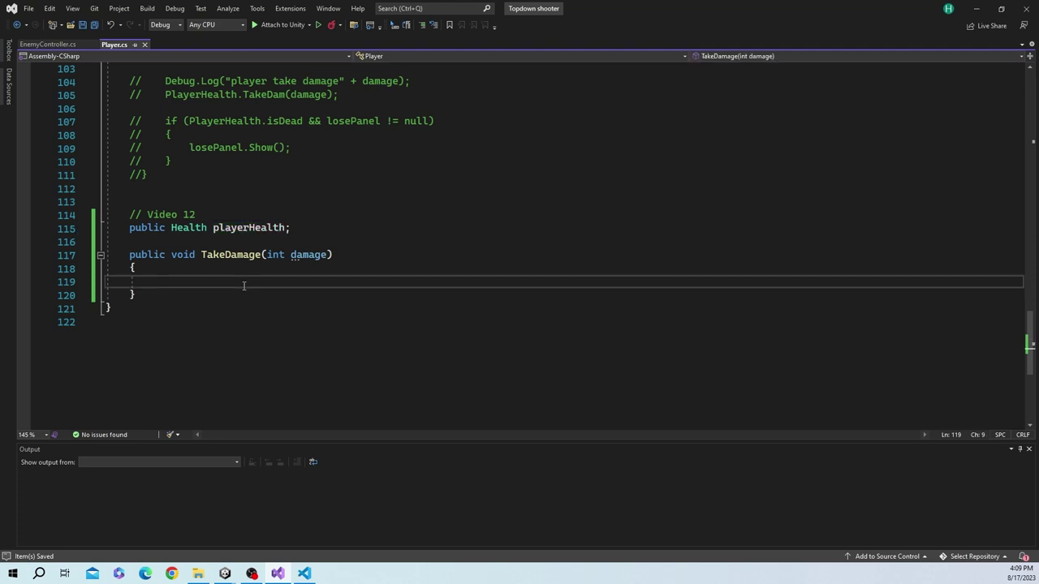
{"action": "key", "text": "ctrl+v"}
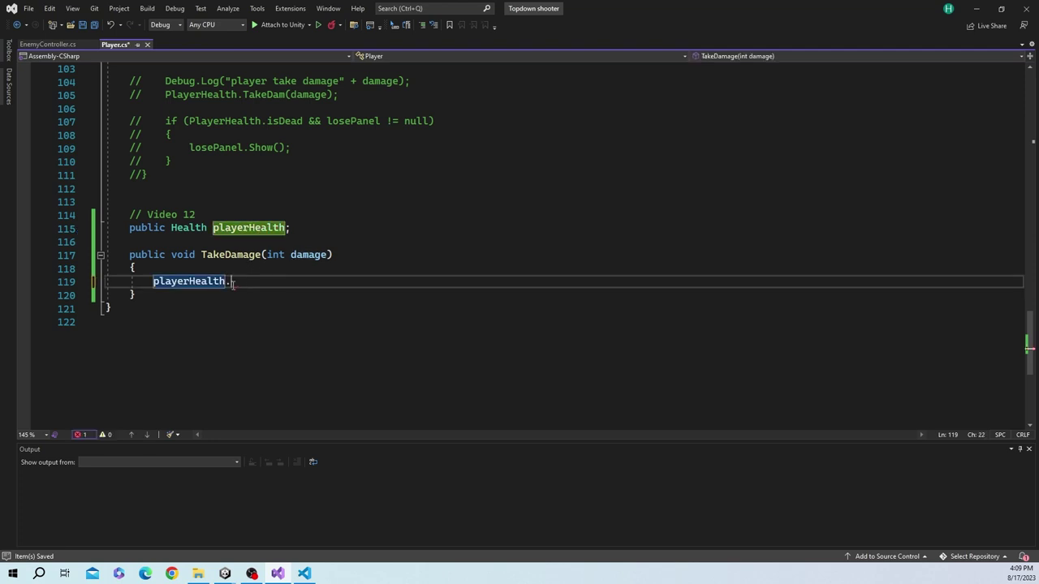
{"action": "type", "text": "tak"}
{"action": "key", "text": "Tab"}
{"action": "type", "text": "("}
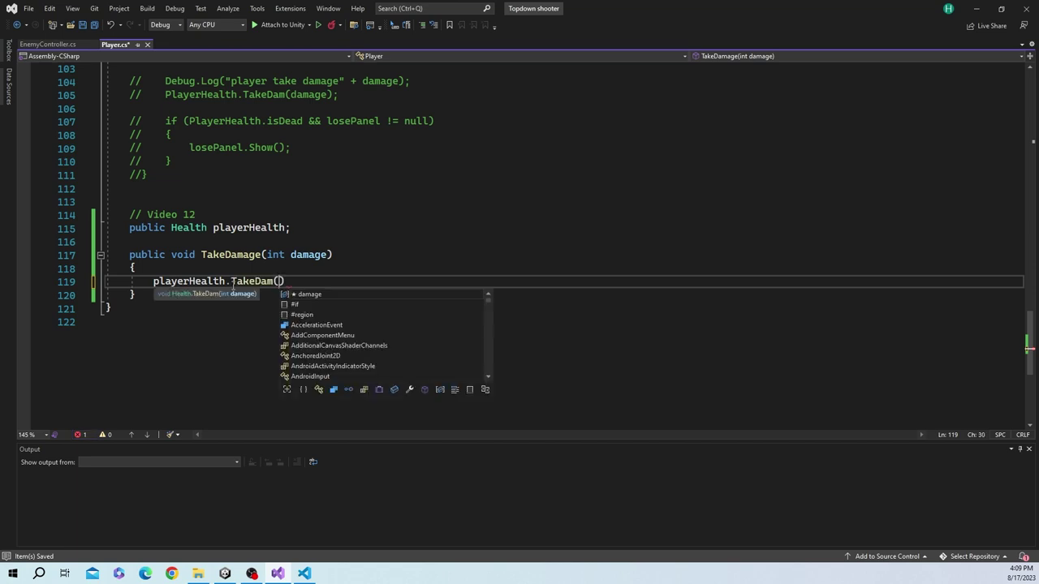
{"action": "type", "text": "dama"}
{"action": "key", "text": "Tab"}
{"action": "type", "text": ")"}
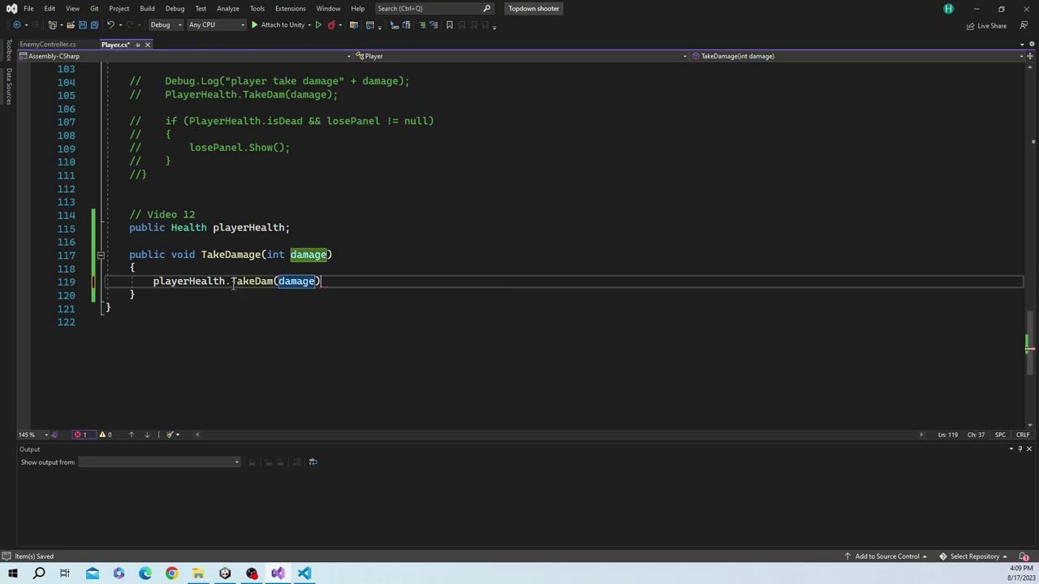
{"action": "type", "text": ";"}
{"action": "key", "text": "ctrl+s"}
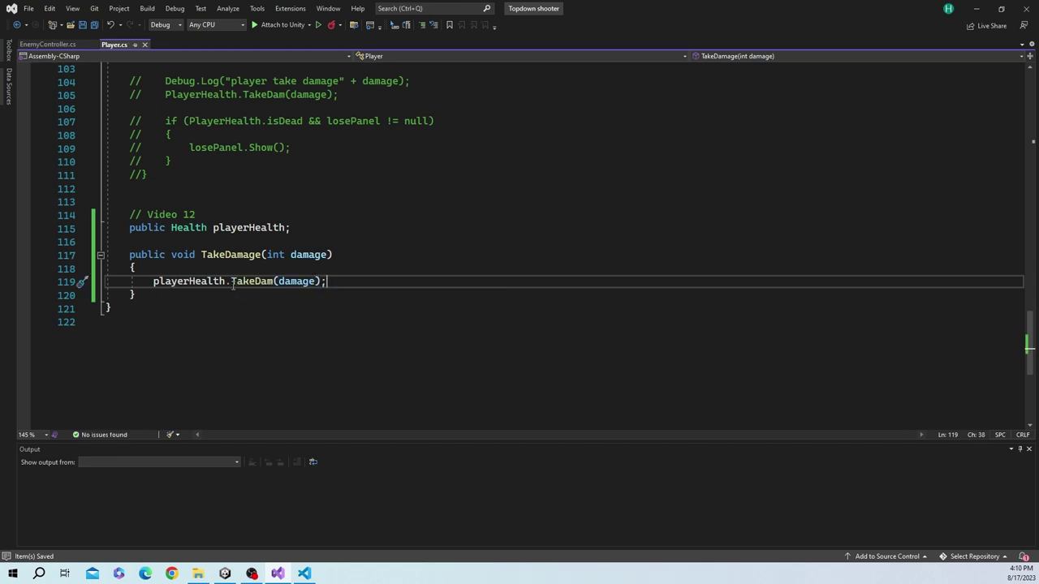
{"action": "left_click", "coordinate": [255, 297]}
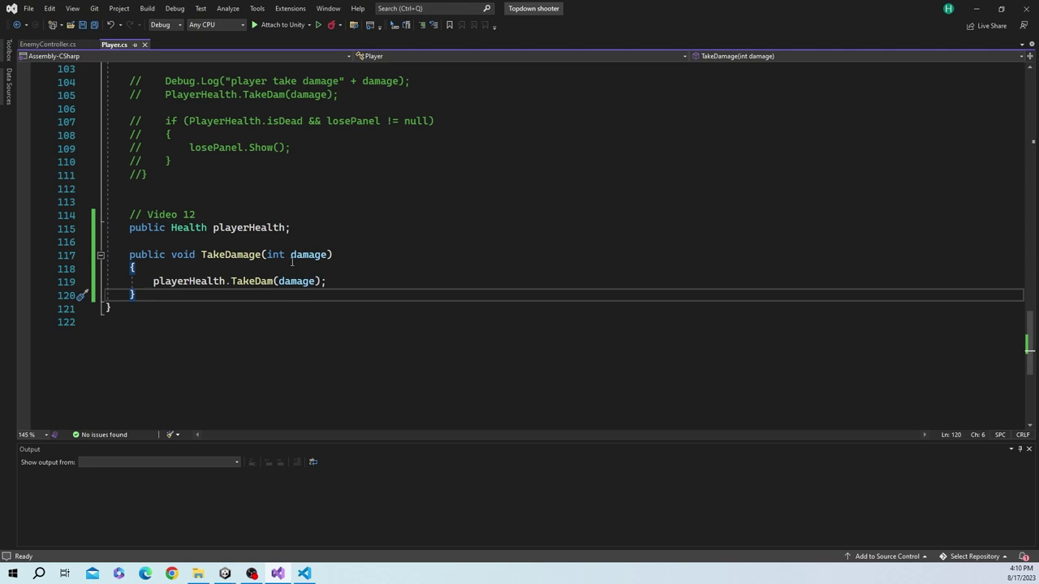
Go to TakeDam in Health.cs, review how it subtracts damage from currentHealth, and return to Unity
{"action": "left_click", "coordinate": [255, 281], "text": "ctrl"}
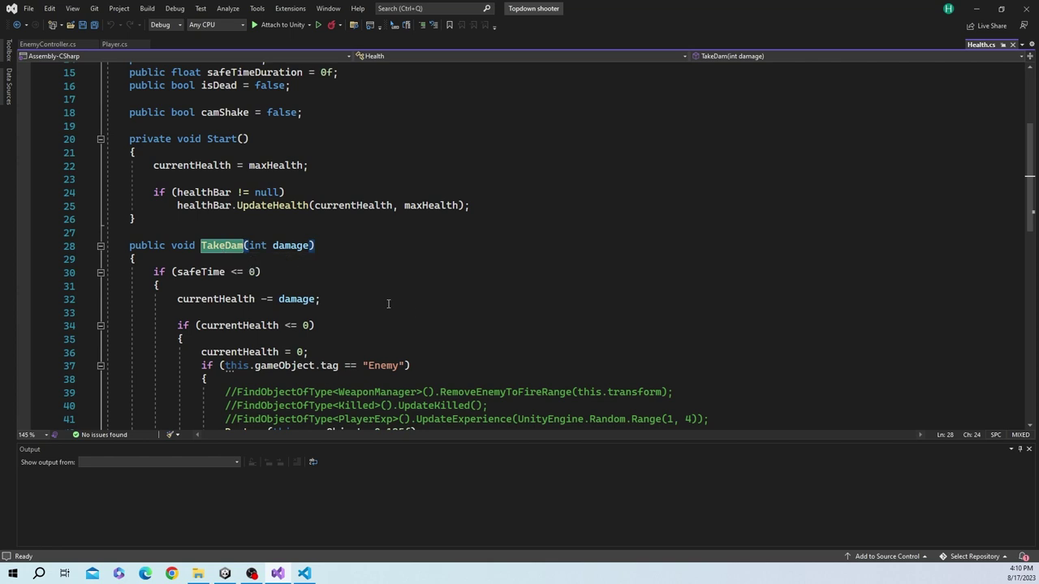
{"action": "scroll", "coordinate": [268, 265], "scroll_direction": "down", "scroll_amount": 1}
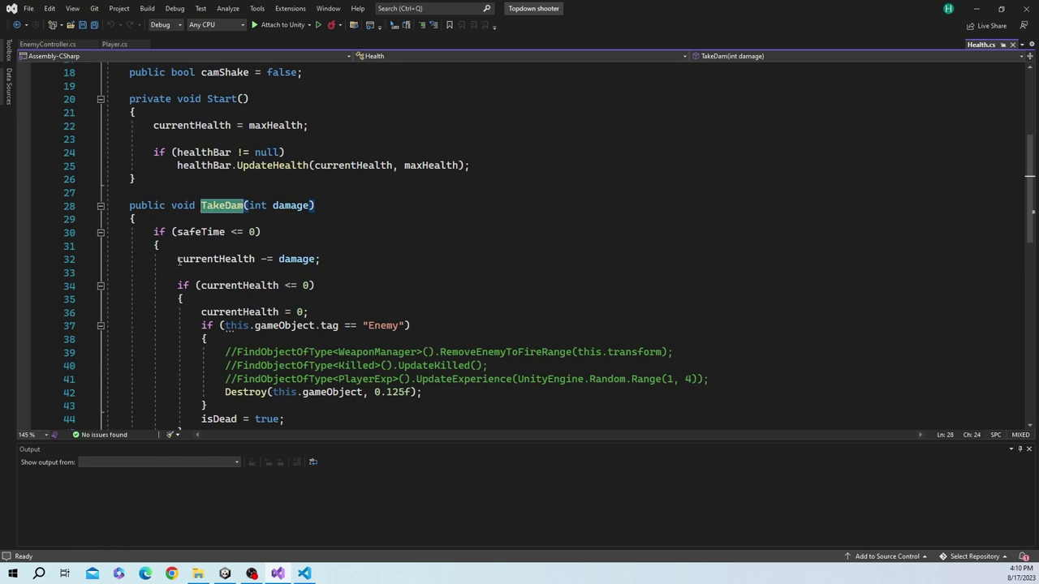
{"action": "scroll", "coordinate": [181, 240], "scroll_direction": "down", "scroll_amount": 1}
{"action": "scroll", "coordinate": [327, 234], "scroll_direction": "down", "scroll_amount": 1}
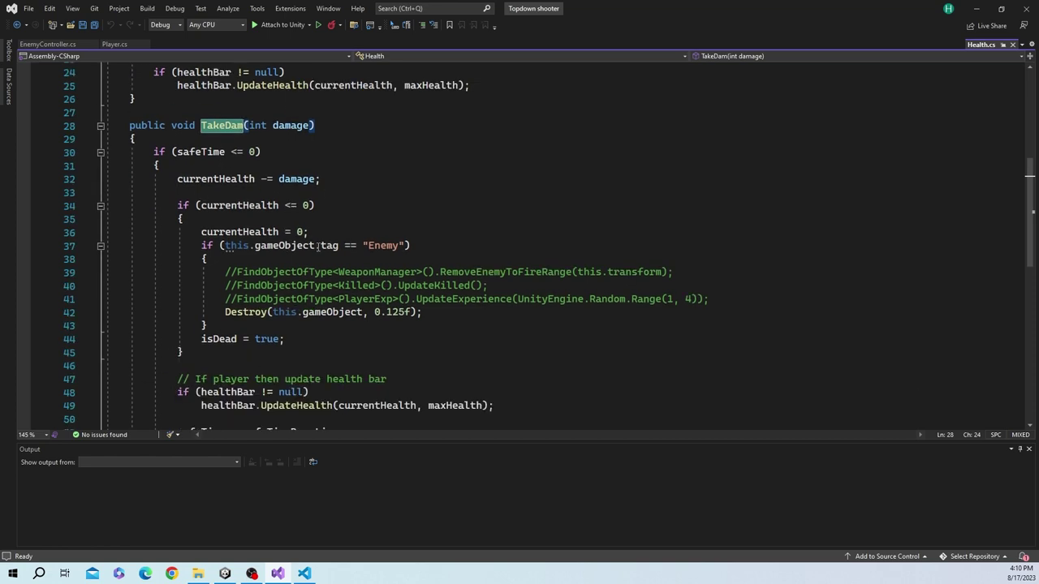
{"action": "key", "text": "alt+Tab"}
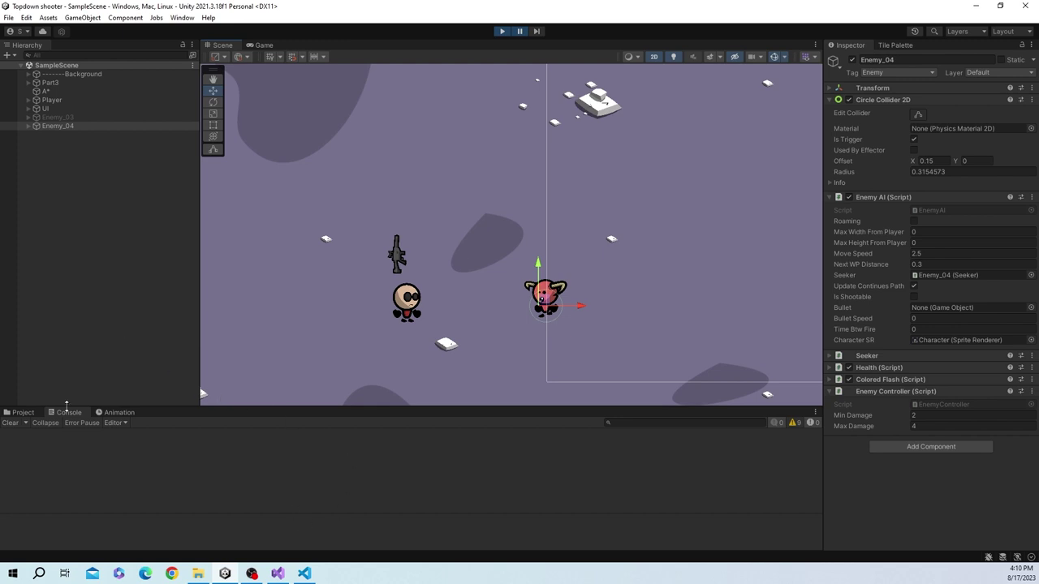
Restart play mode and inspect the NullReferenceException errors from Player.cs line 119 in the console
{"action": "left_click", "coordinate": [36, 415]}
{"action": "left_click", "coordinate": [505, 33]}
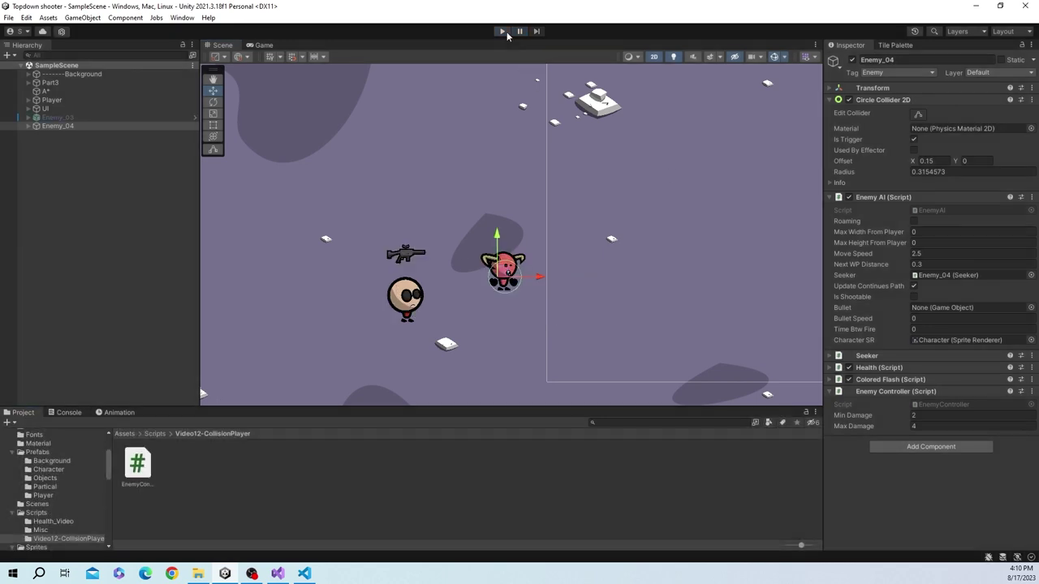
{"action": "left_click", "coordinate": [505, 32]}
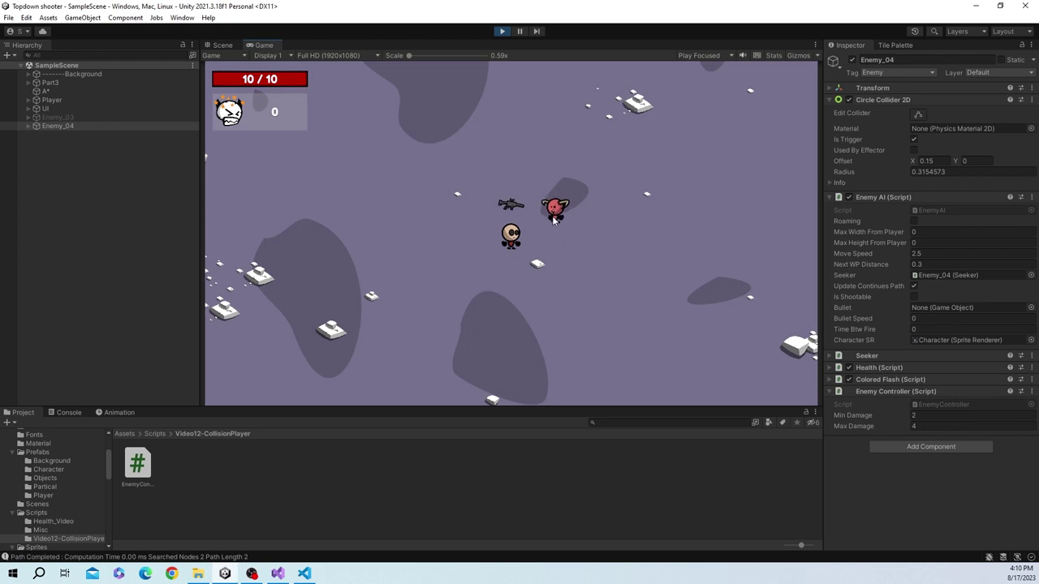
{"action": "left_click", "coordinate": [68, 413]}
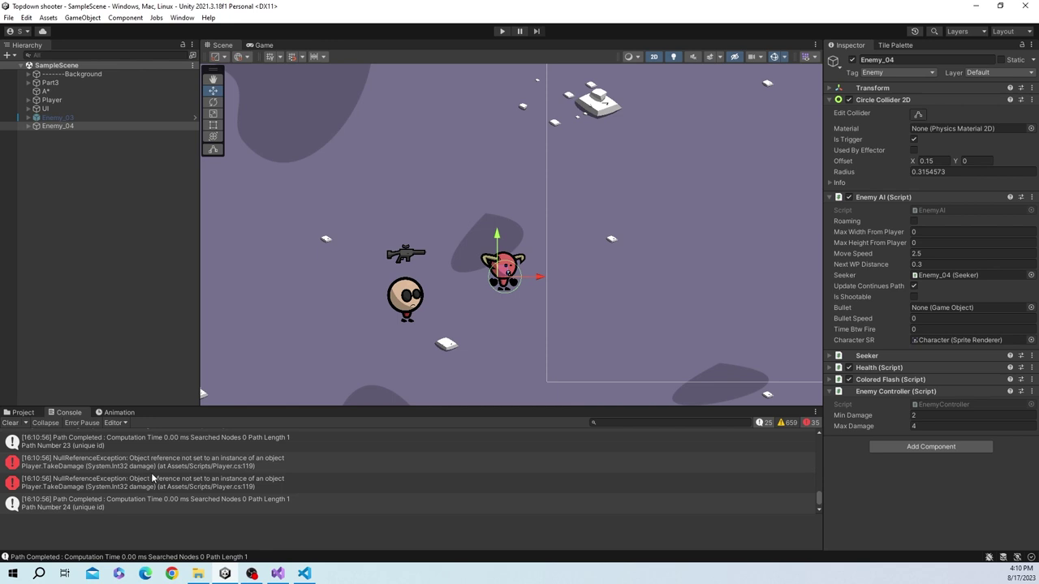
{"action": "left_click", "coordinate": [157, 481]}
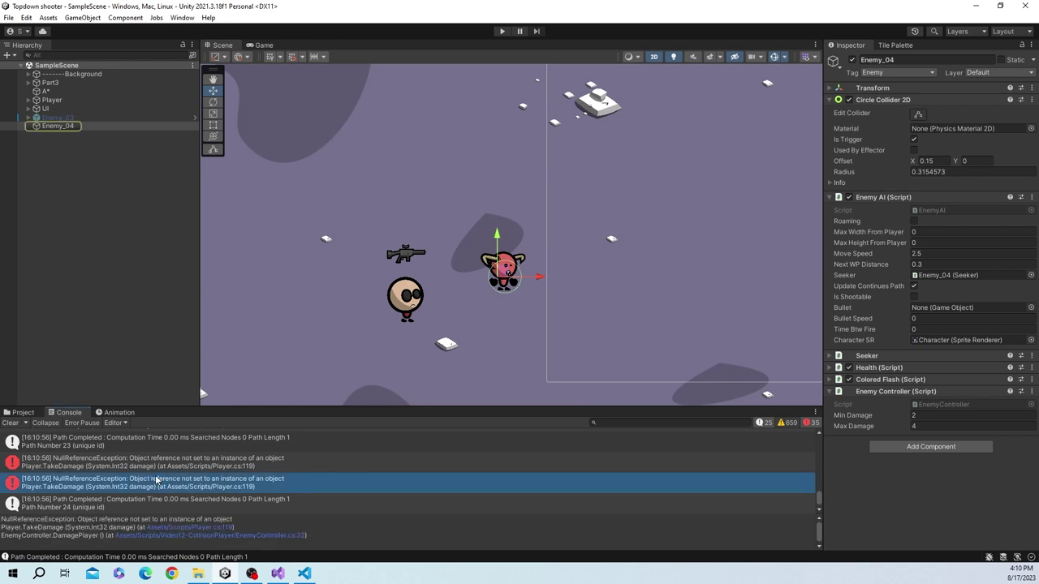
Assign the Player's own Health component to the Player Health field, then start play mode to retest enemy damage
{"action": "left_click", "coordinate": [64, 127]}
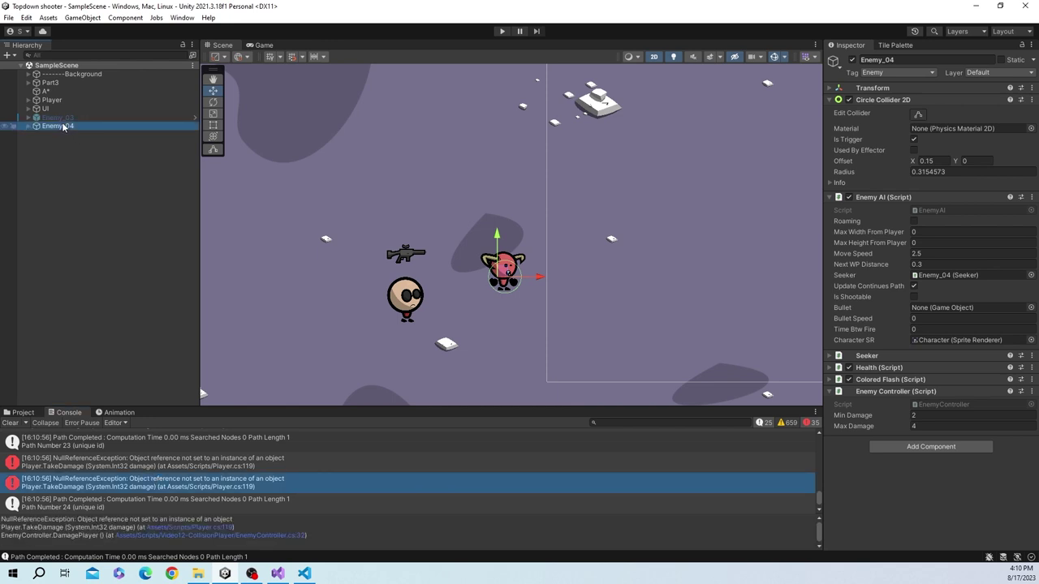
{"action": "left_click", "coordinate": [51, 100]}
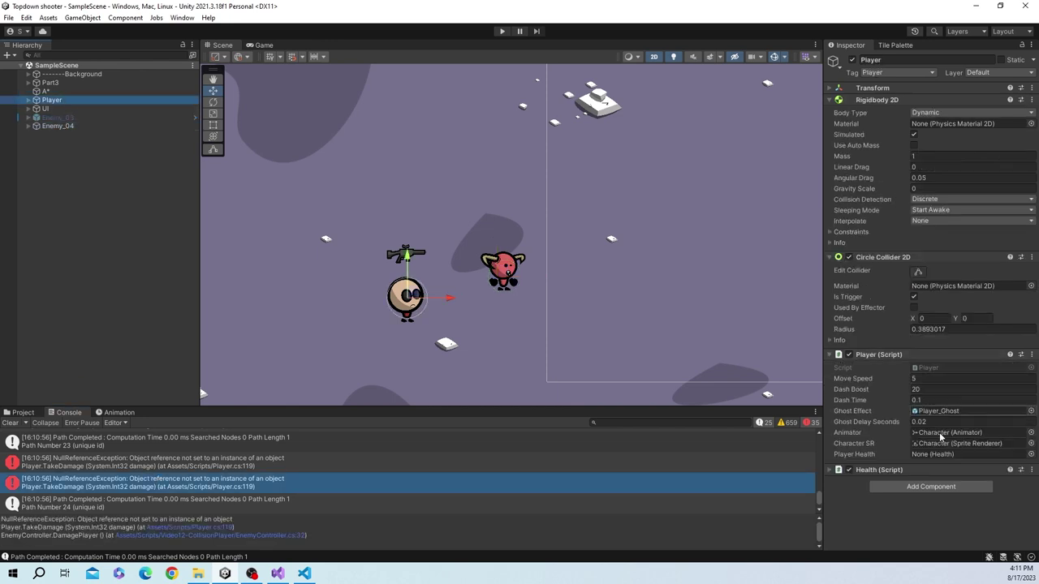
{"action": "left_click", "coordinate": [22, 413]}
{"action": "left_click_drag", "start_coordinate": [52, 99], "coordinate": [943, 458]}
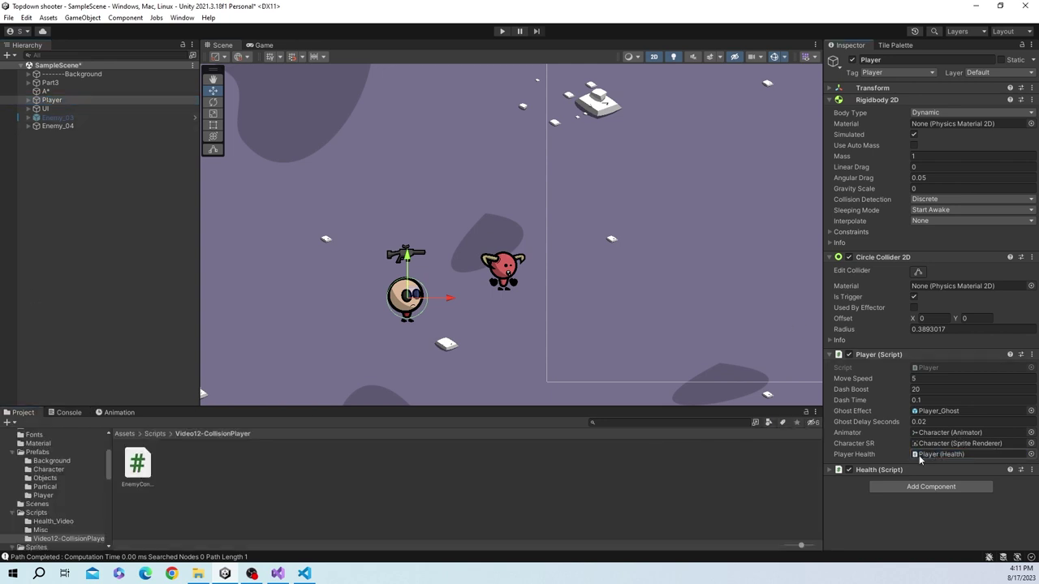
{"action": "left_click", "coordinate": [501, 31]}
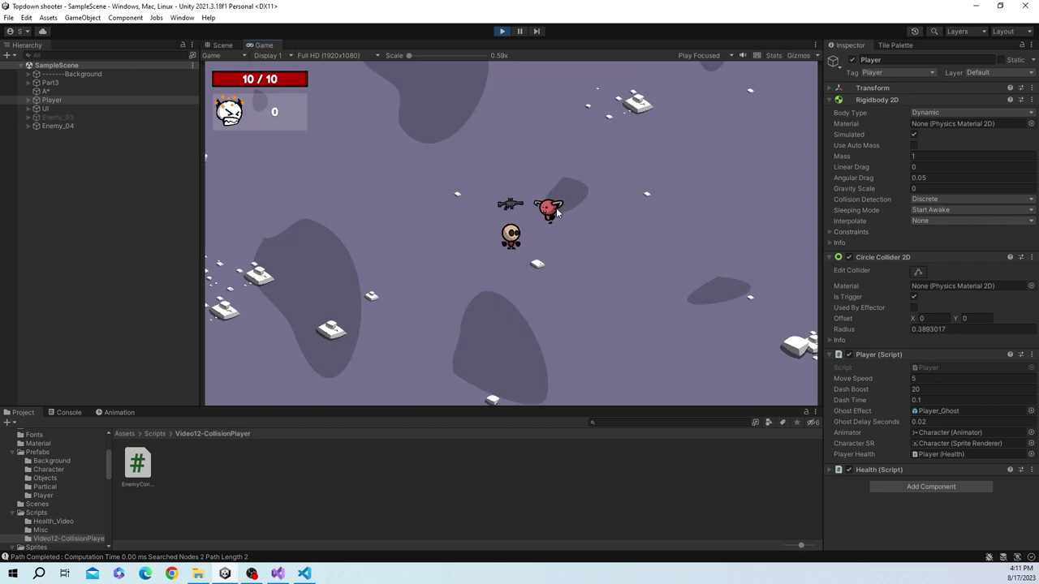
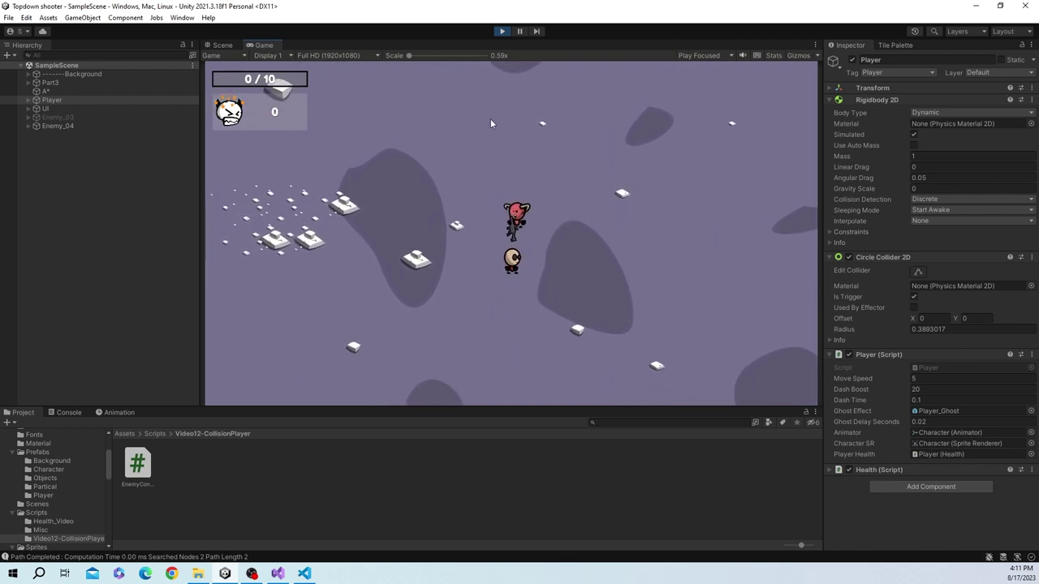
Stop the running play test and deselect the Player object
{"action": "left_click", "coordinate": [502, 32]}
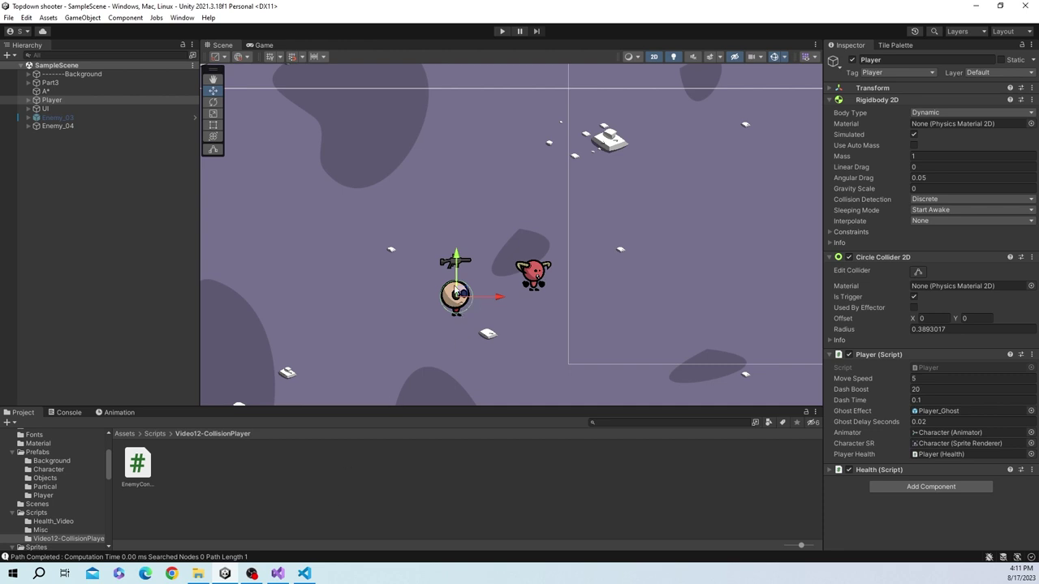
{"action": "left_click", "coordinate": [455, 319]}
{"action": "scroll", "coordinate": [443, 321], "scroll_direction": "down", "scroll_amount": 2}
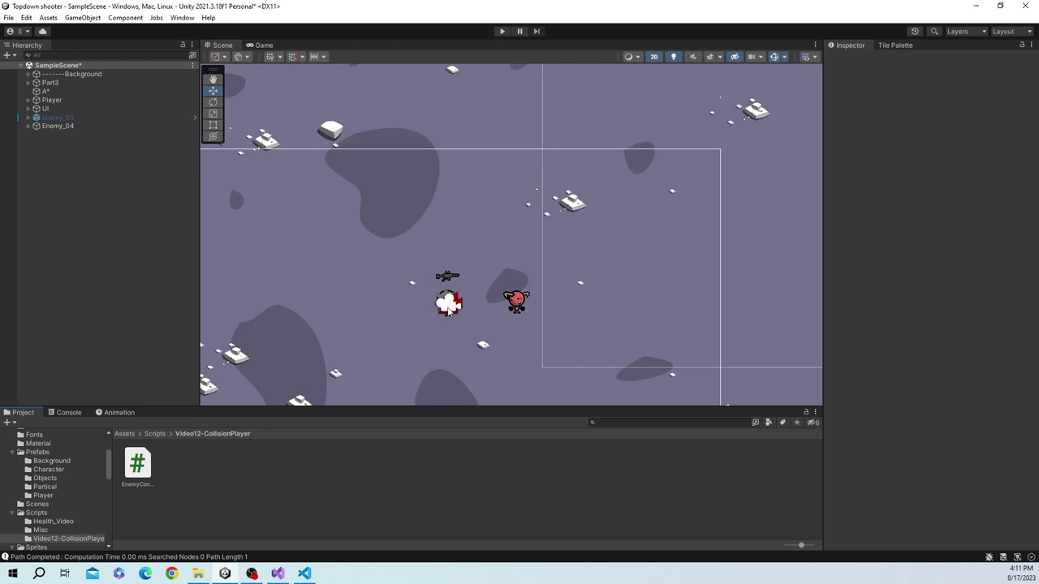
Create a new C# script named Bullet in the Video12-CollisionPlayer folder
{"action": "right_click", "coordinate": [241, 497]}
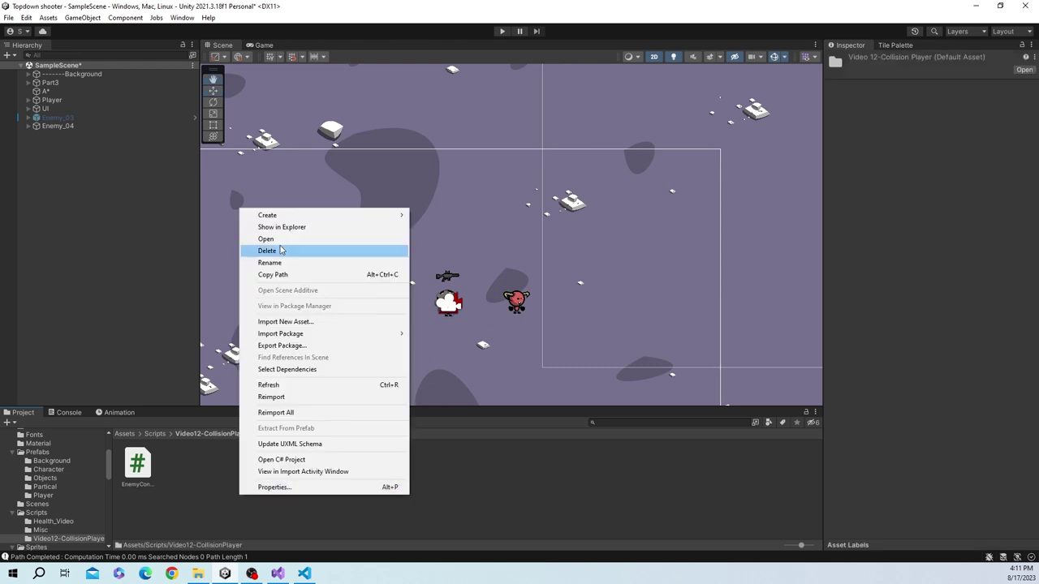
{"action": "mouse_move", "coordinate": [274, 217]}
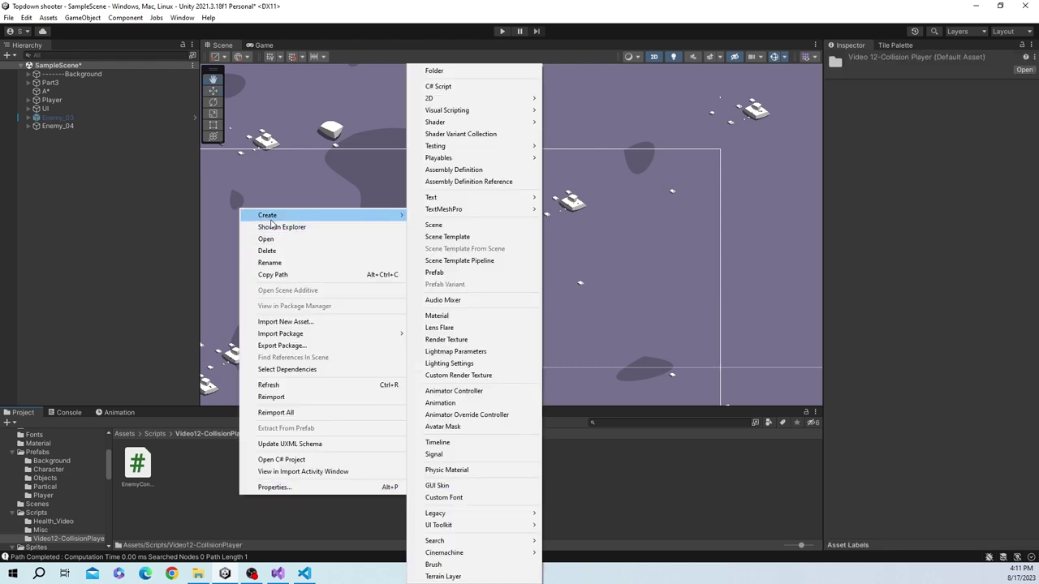
{"action": "left_click", "coordinate": [443, 91]}
{"action": "type", "text": "Bullet"}
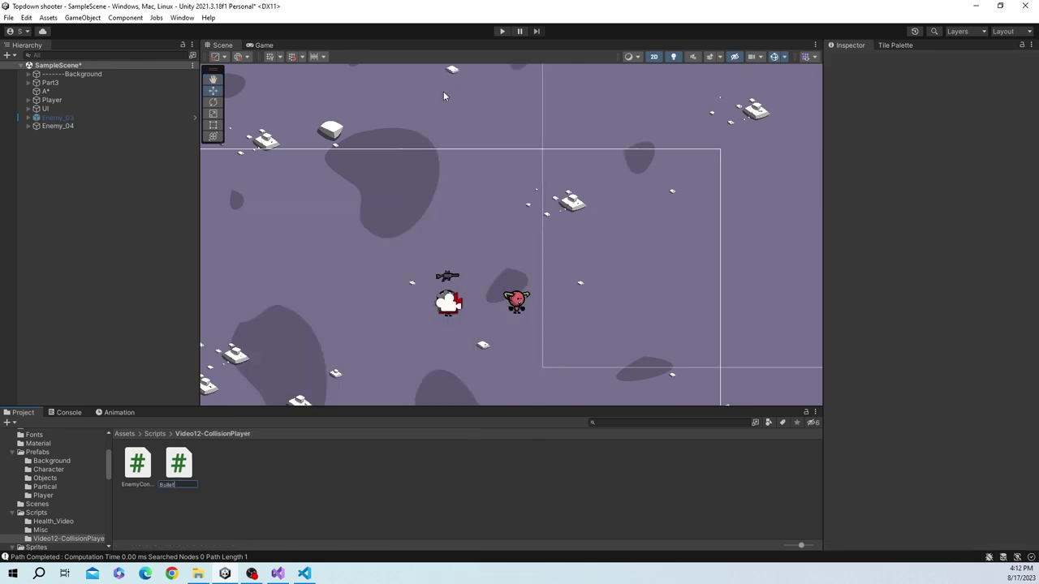
{"action": "key", "text": "Return"}
{"action": "key", "text": "Return"}
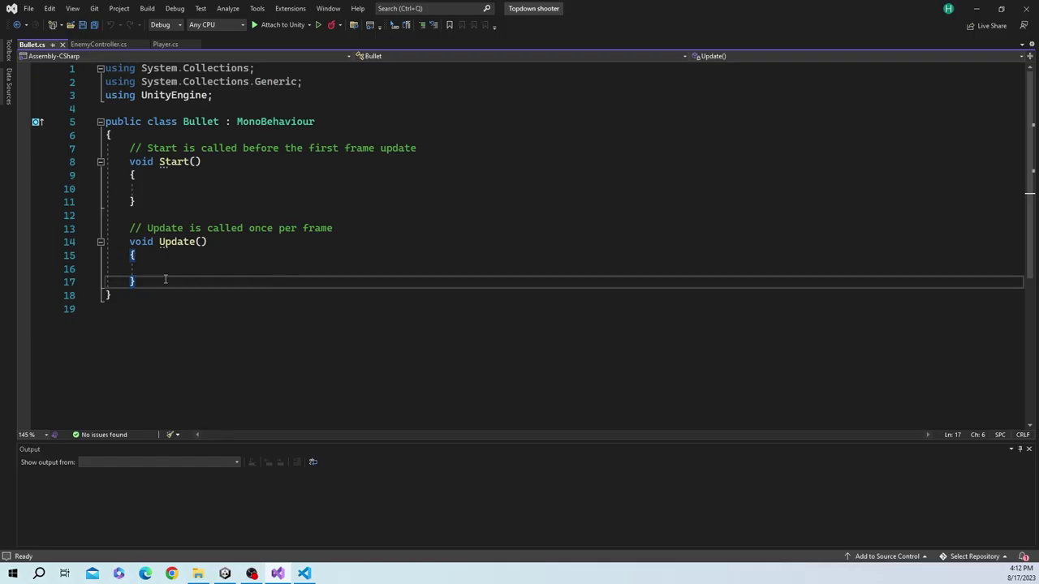
Replace Start and Update with public int minDamage, int maxDamage and bool goodSizeBullet fields, then save
{"action": "left_click_drag", "start_coordinate": [164, 279], "coordinate": [131, 153]}
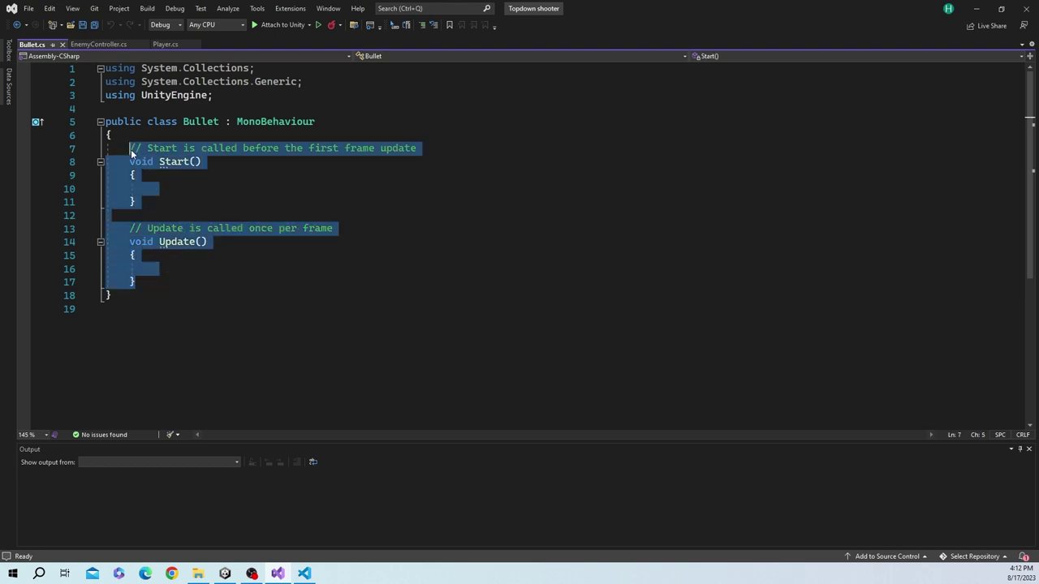
{"action": "key", "text": "BackSpace"}
{"action": "type", "text": "public"}
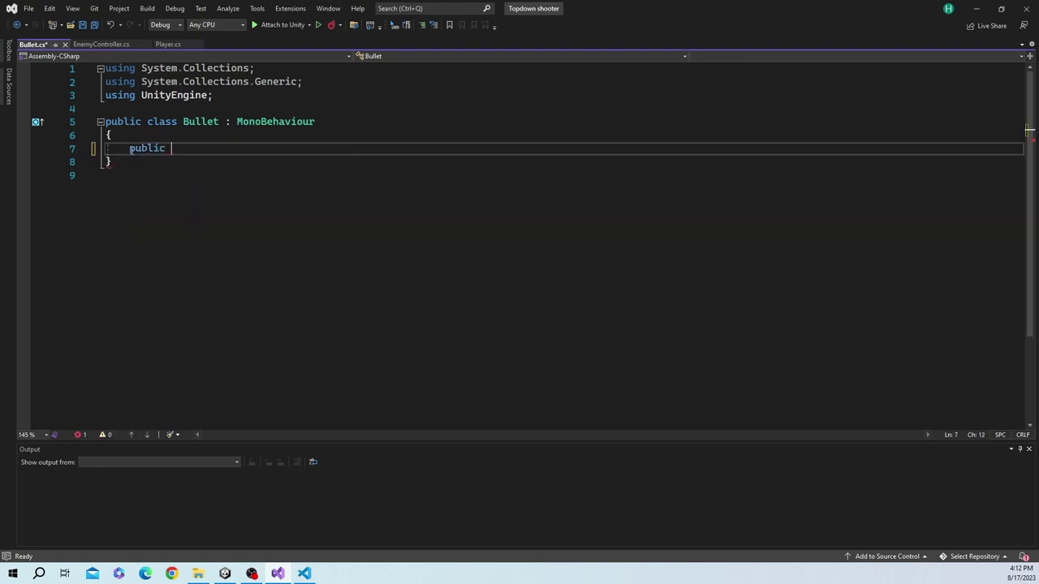
{"action": "type", "text": " int min"}
{"action": "type", "text": "Damage;"}
{"action": "key", "text": "Return"}
{"action": "type", "text": "pu"}
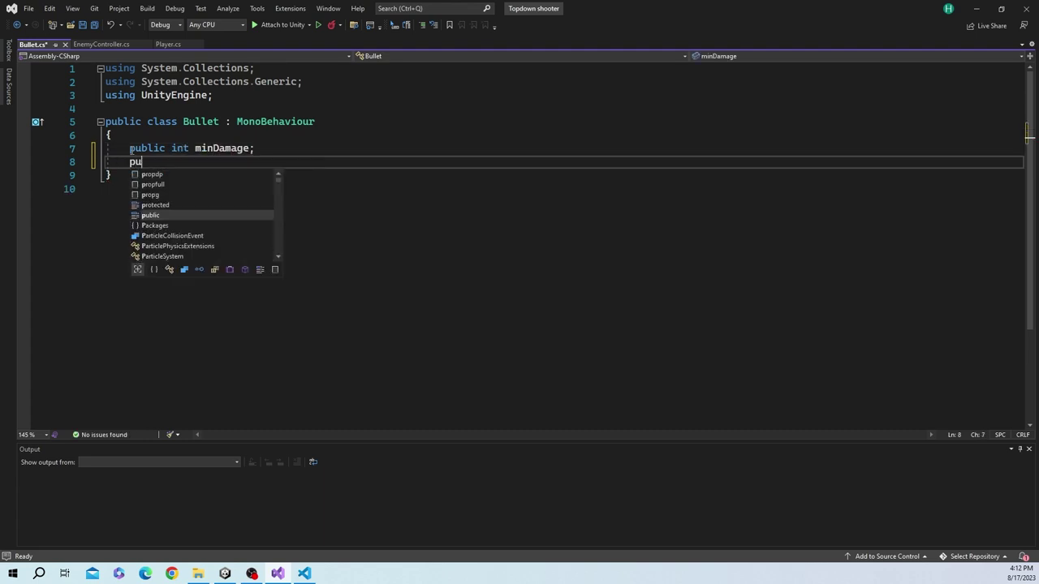
{"action": "type", "text": "blic int maxDam"}
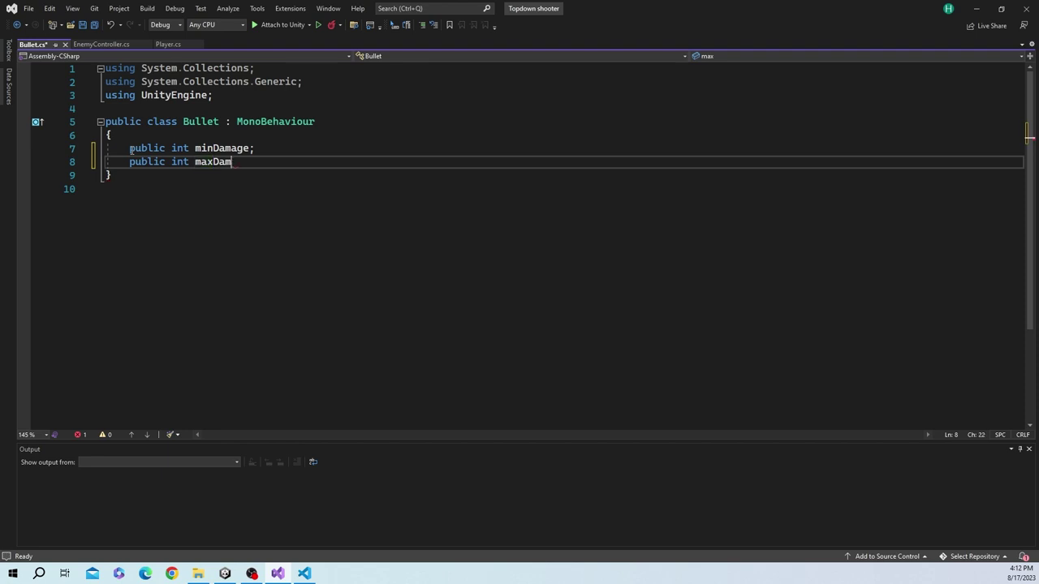
{"action": "type", "text": "age;"}
{"action": "key", "text": "Return"}
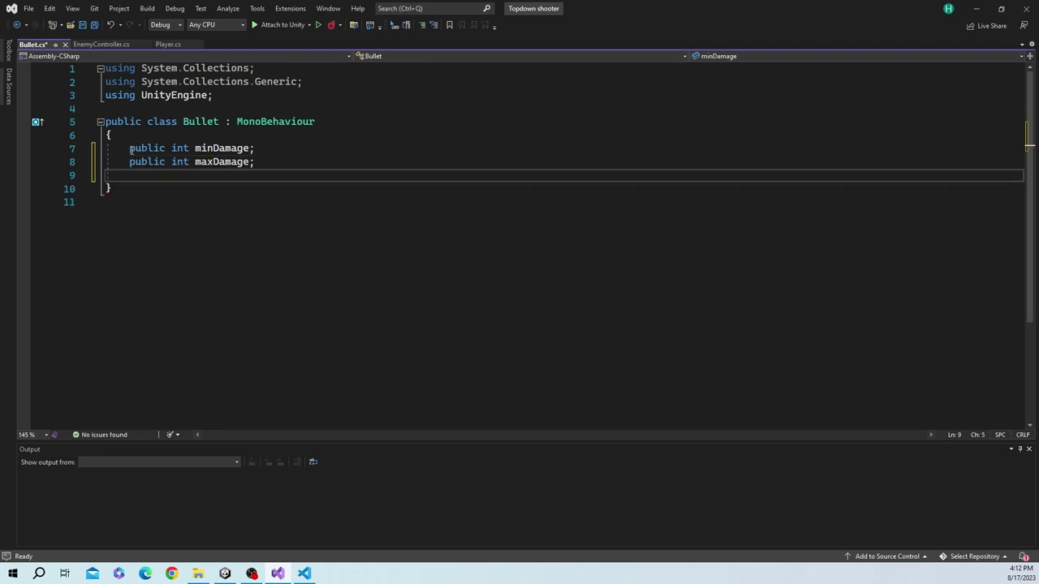
{"action": "type", "text": "pu"}
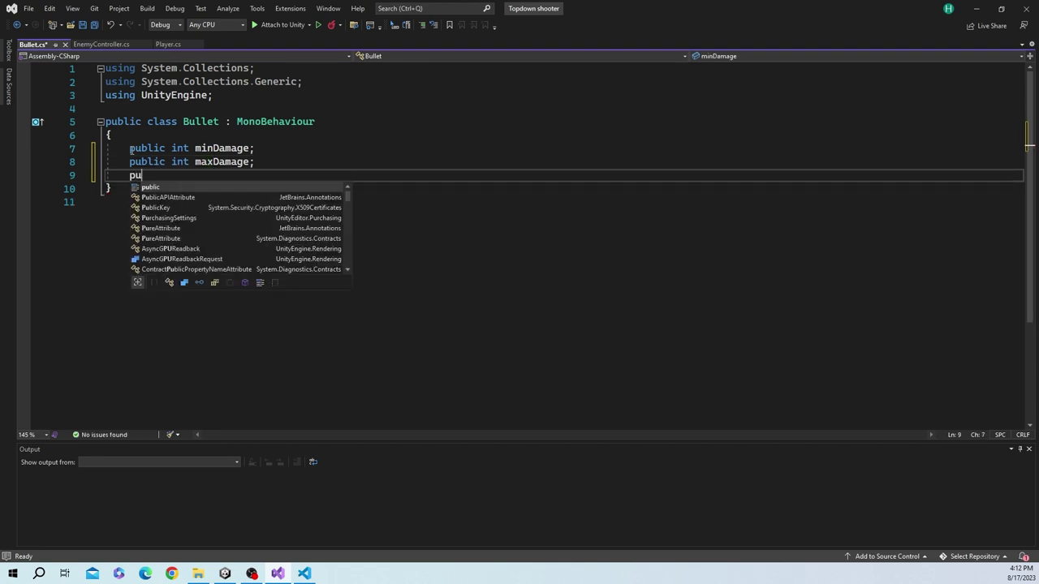
{"action": "type", "text": "bli"}
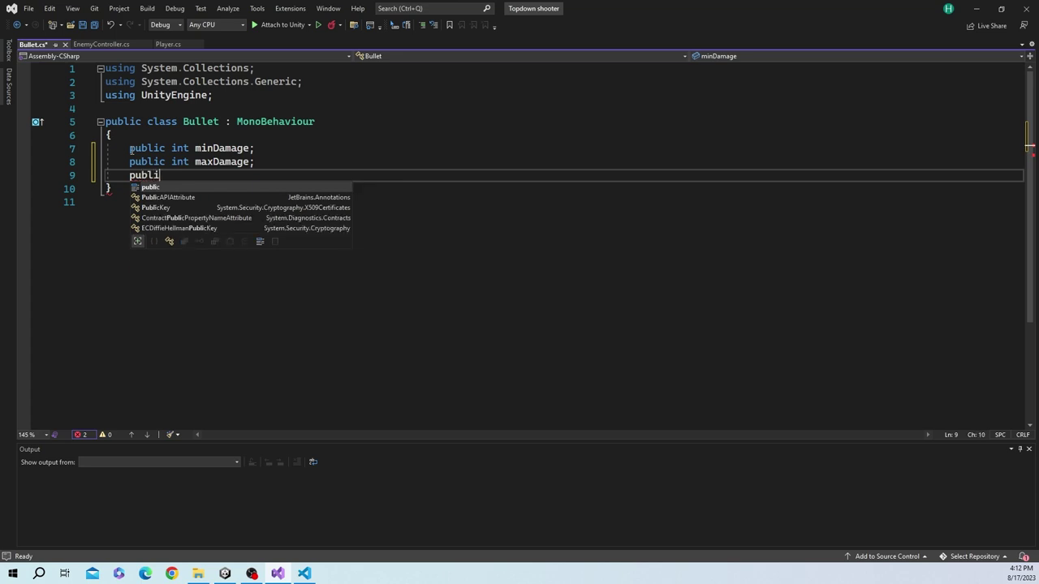
{"action": "type", "text": "c "}
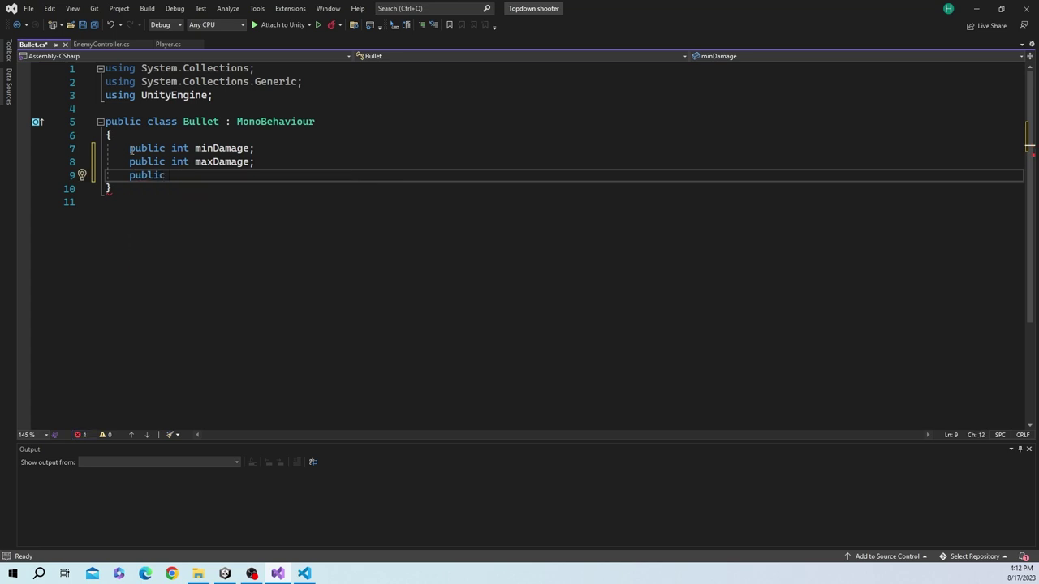
{"action": "type", "text": "bool "}
{"action": "type", "text": "goodSize"}
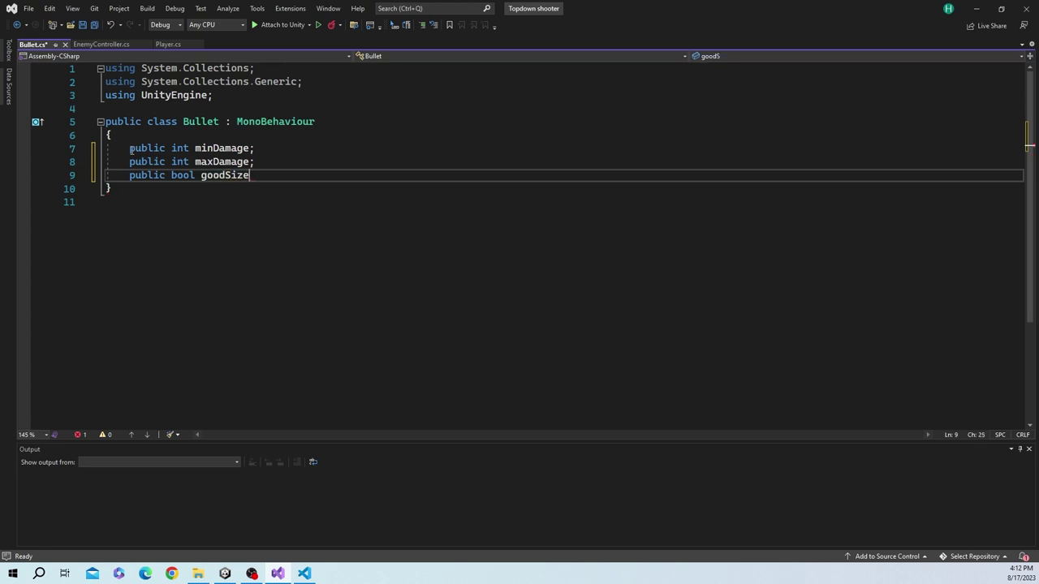
{"action": "type", "text": "Bullet;"}
{"action": "key", "text": "ctrl+s"}
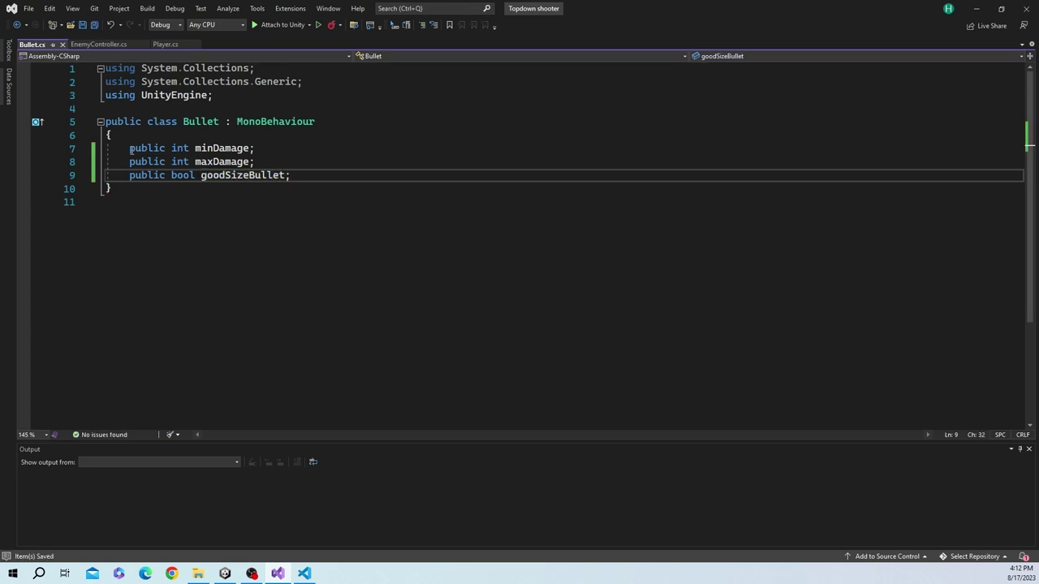
{"action": "key", "text": "Return"}
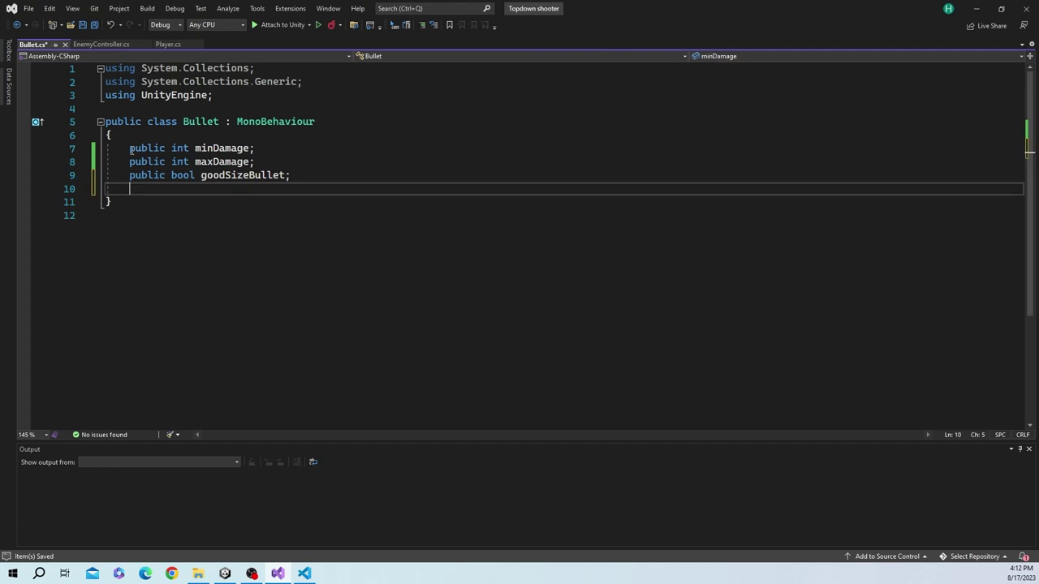
{"action": "key", "text": "Return"}
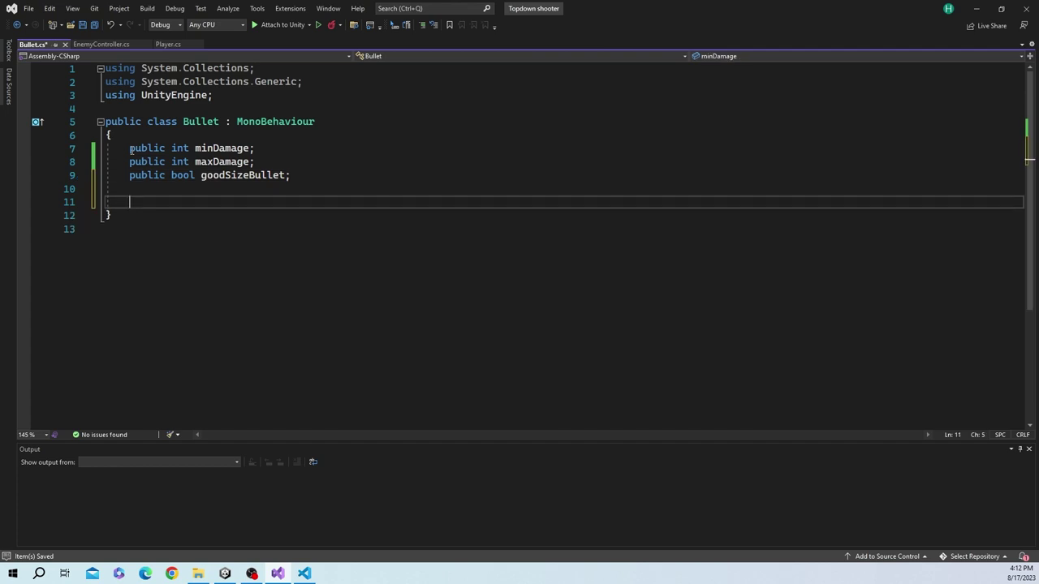
Add a private OnTriggerEnter2D method to the Bullet class
{"action": "type", "text": "priva"}
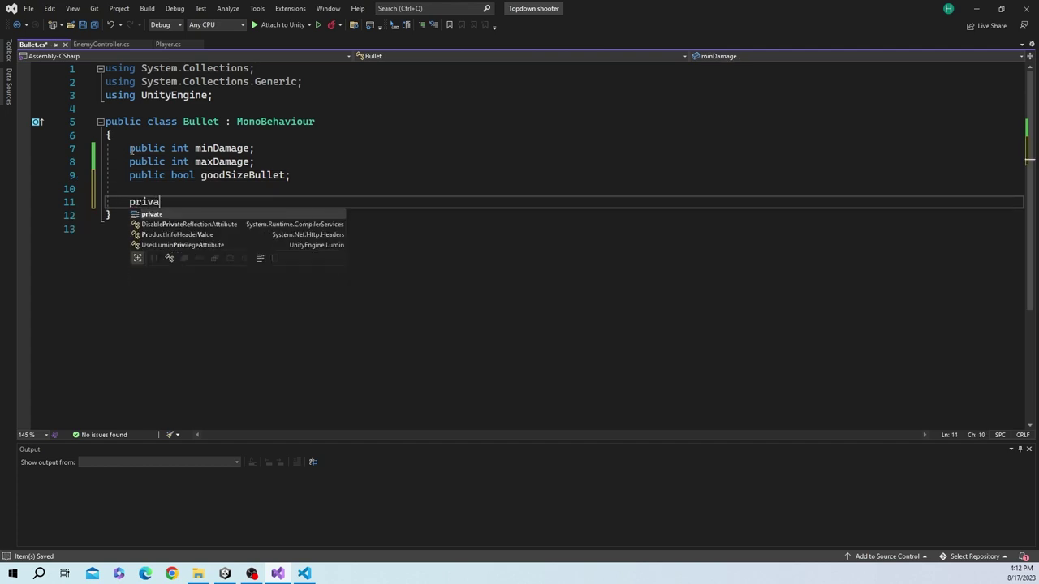
{"action": "key", "text": "Tab"}
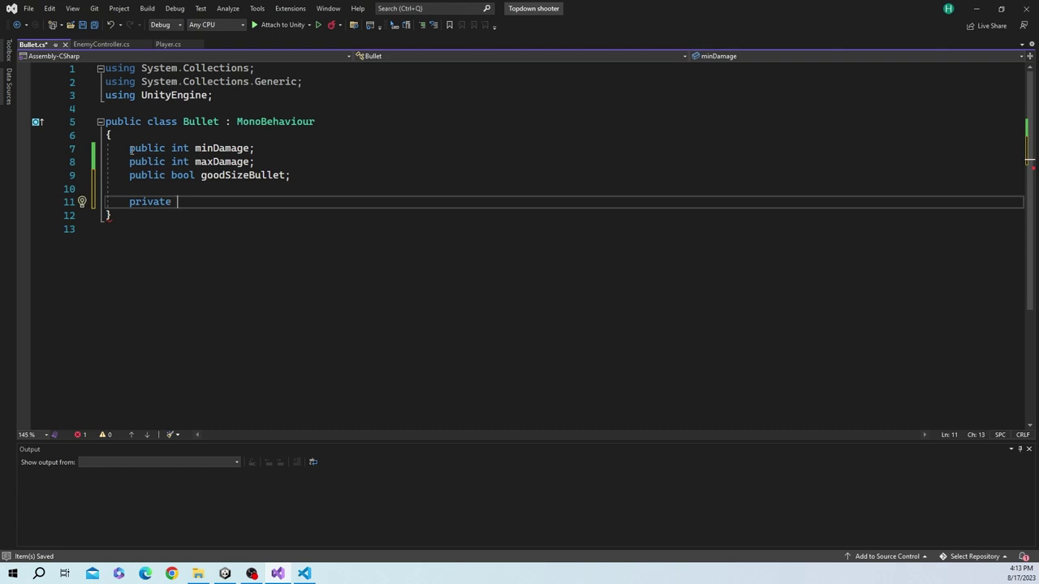
{"action": "type", "text": "void o"}
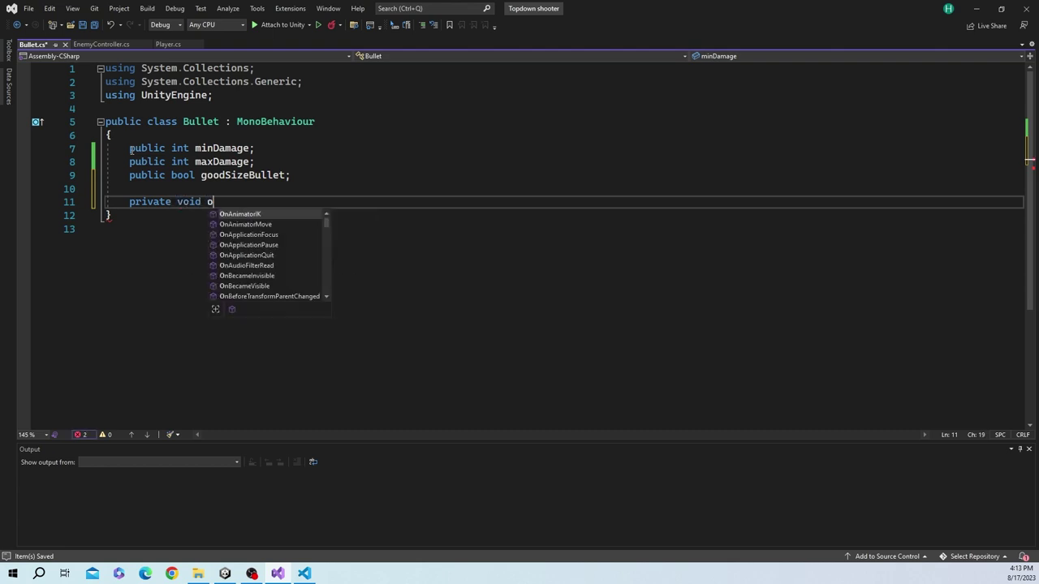
{"action": "type", "text": "ntrig"}
{"action": "key", "text": "Tab"}
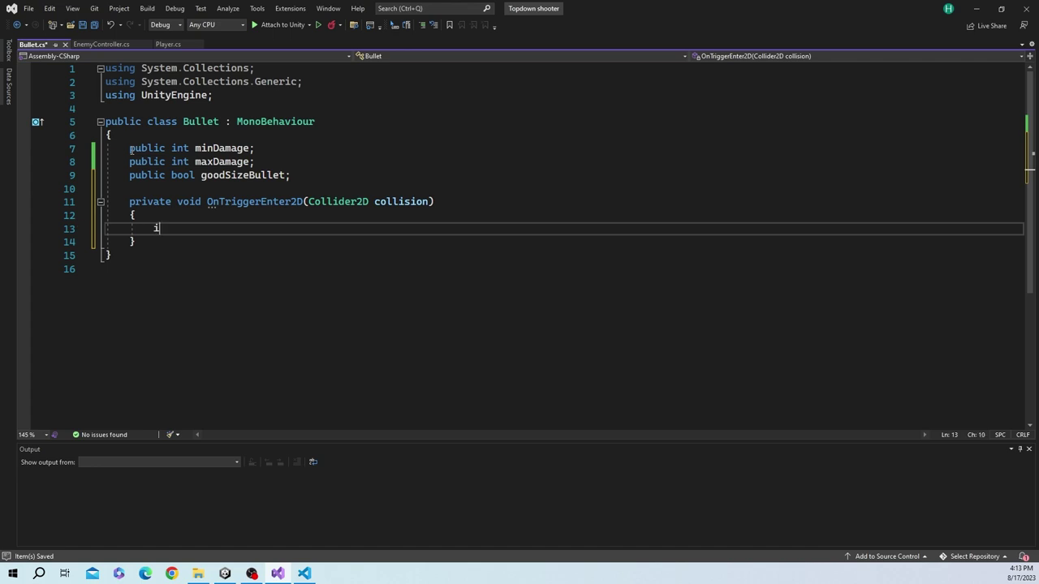
Start an if statement checking collision.CompareTag("Player")
{"action": "type", "text": "if (coll"}
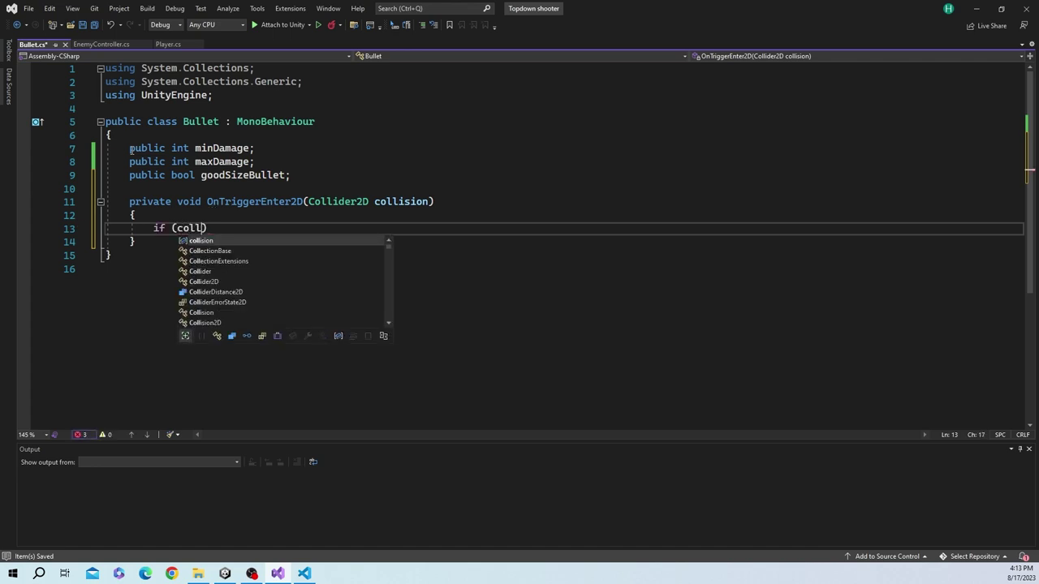
{"action": "key", "text": "Tab"}
{"action": "type", "text": ".com"}
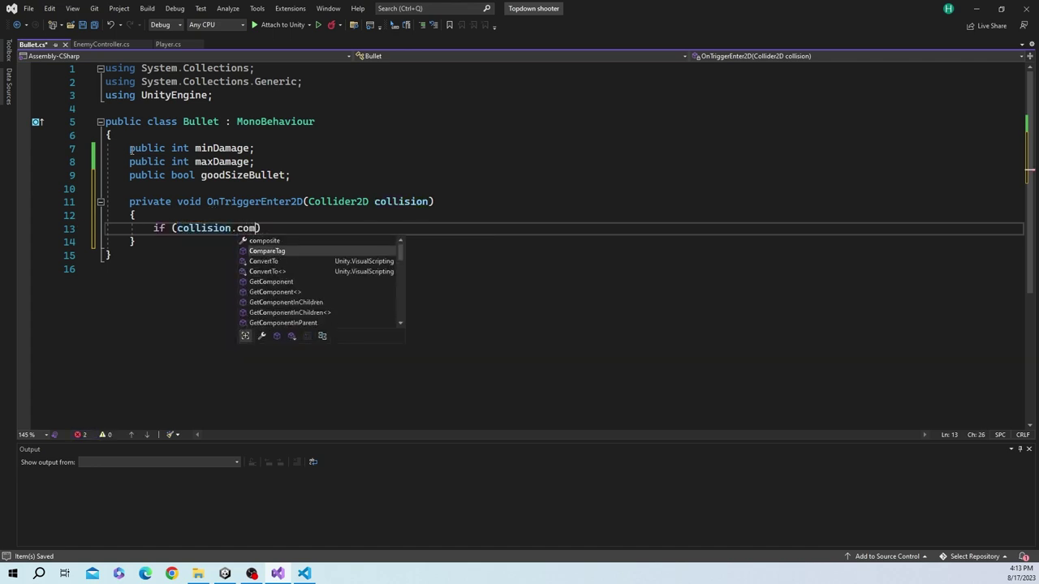
{"action": "key", "text": "Tab"}
{"action": "type", "text": "("}
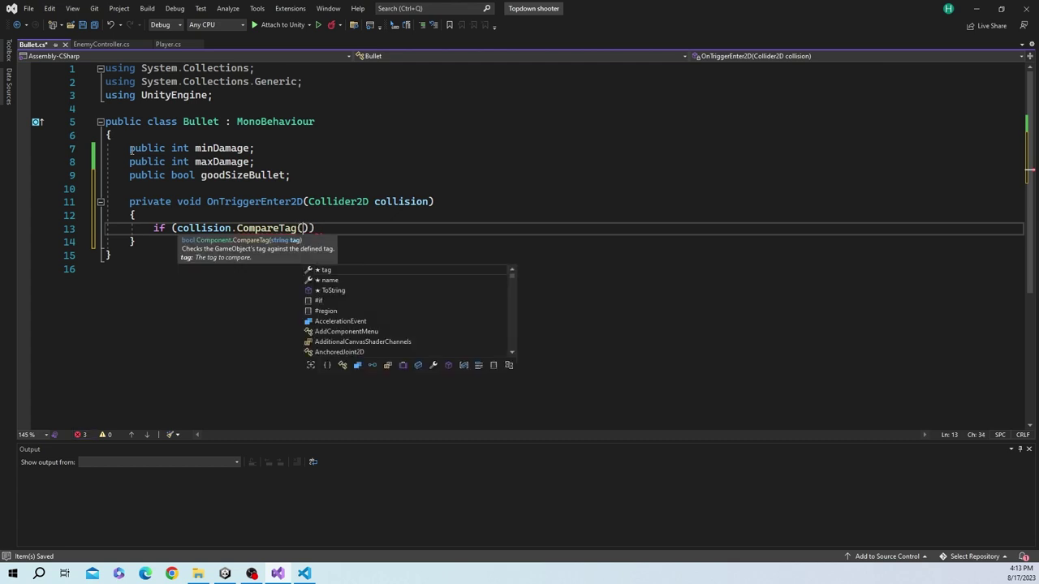
{"action": "type", "text": "\"Player"}
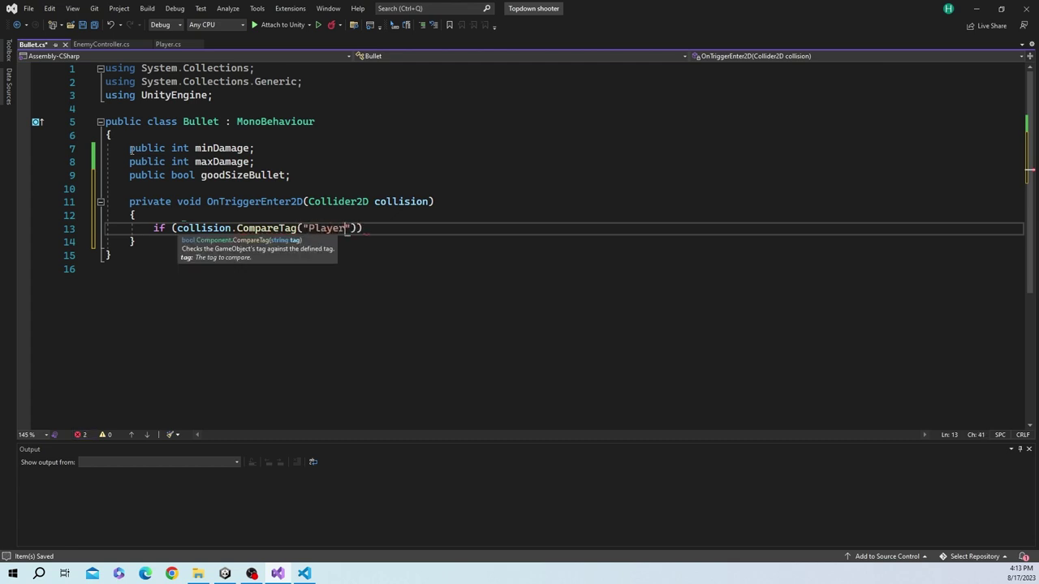
{"action": "type", "text": "\"))"}
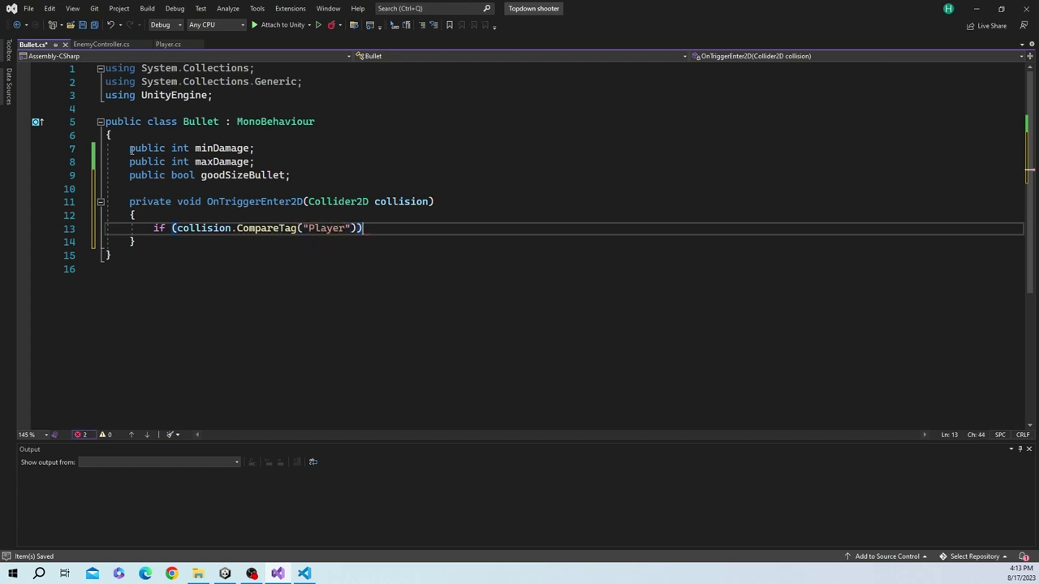
Extend the condition with && !goodSizeBullet and open an empty block beneath it
{"action": "key", "text": "Left"}
{"action": "type", "text": "&& "}
{"action": "type", "text": "!goo"}
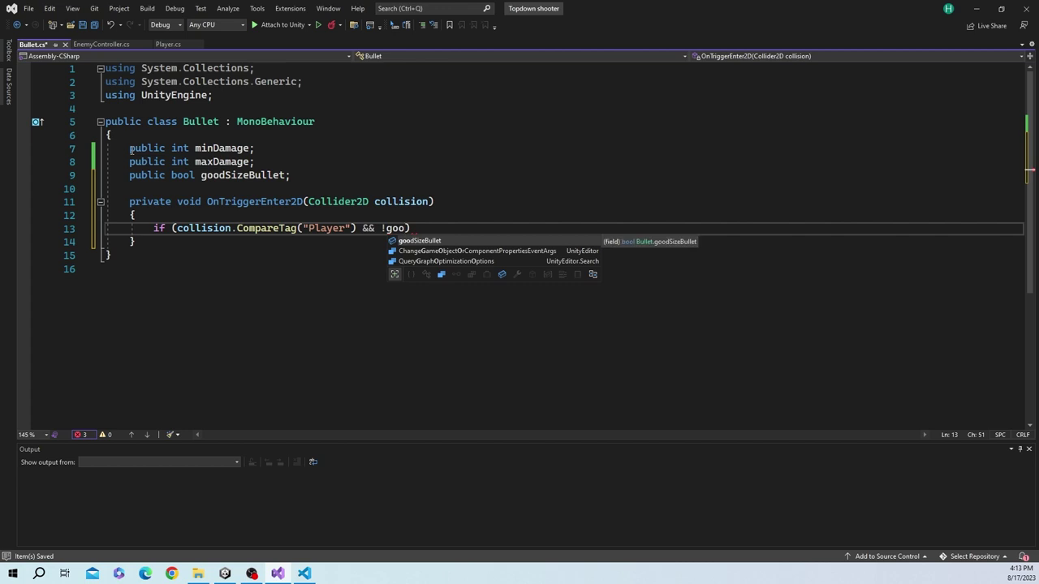
{"action": "key", "text": "Tab"}
{"action": "key", "text": "End"}
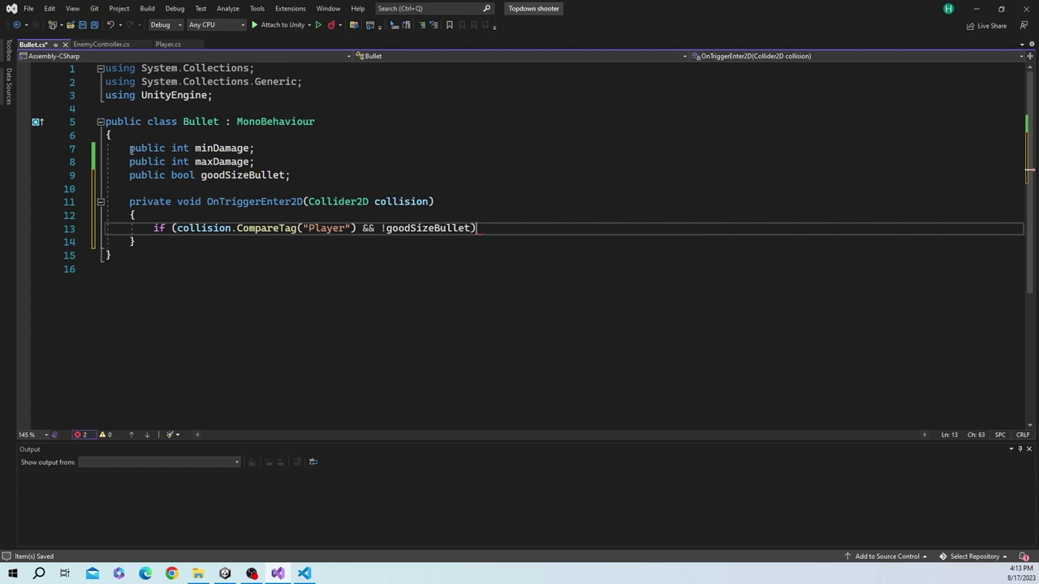
{"action": "key", "text": "Return"}
{"action": "type", "text": "{"}
{"action": "key", "text": "Return"}
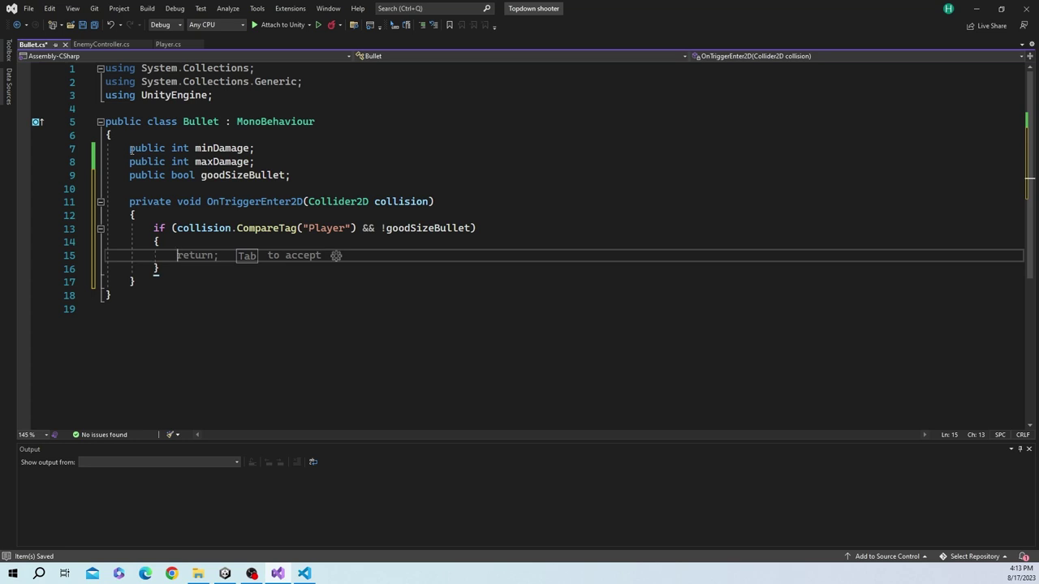
Inside the if block, declare int damage = Random.Range(minDamage, maxDamage)
{"action": "left_click_drag", "start_coordinate": [347, 228], "coordinate": [310, 229]}
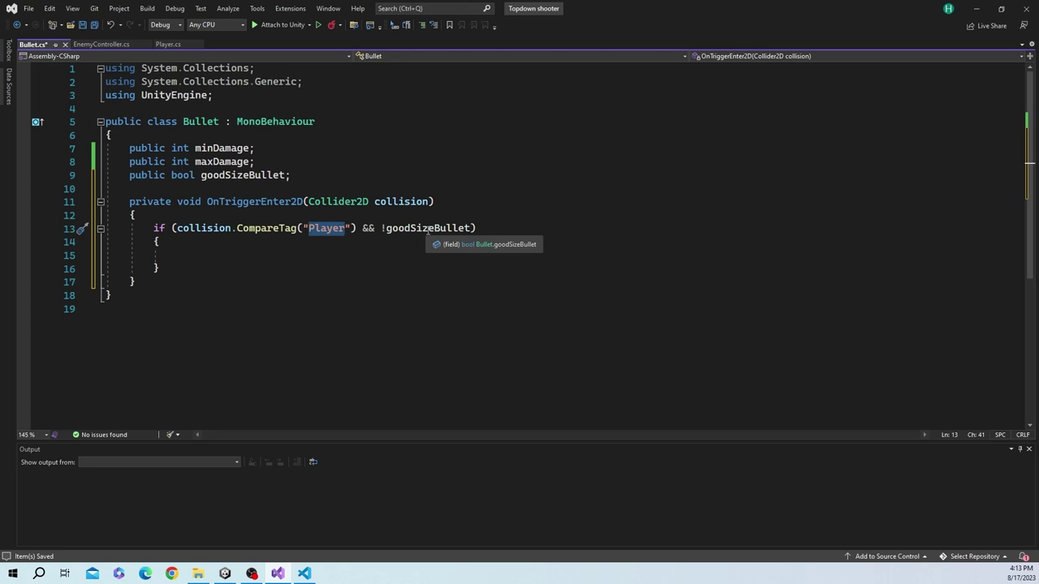
{"action": "left_click", "coordinate": [278, 257]}
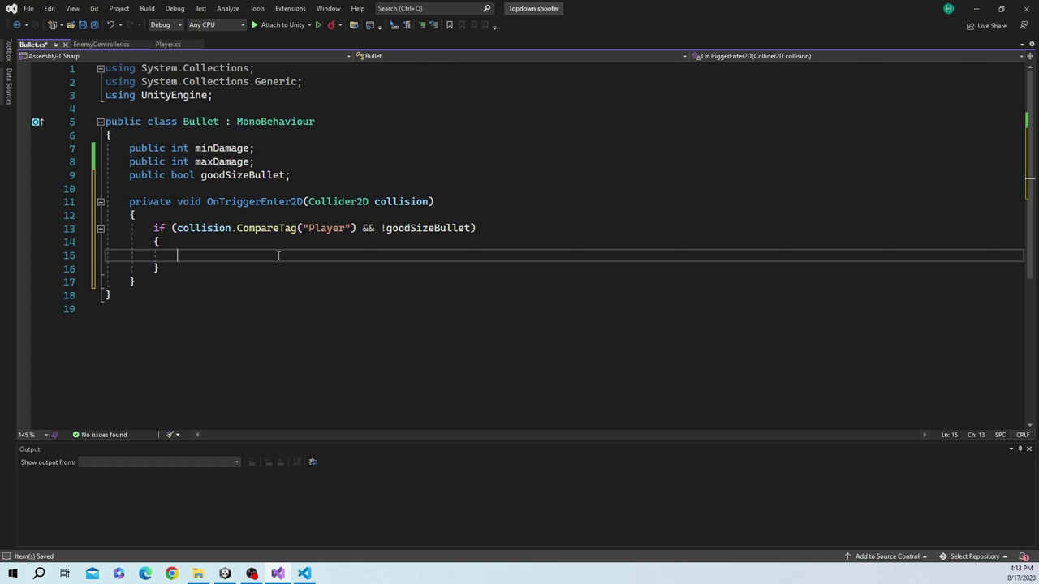
{"action": "type", "text": "int "}
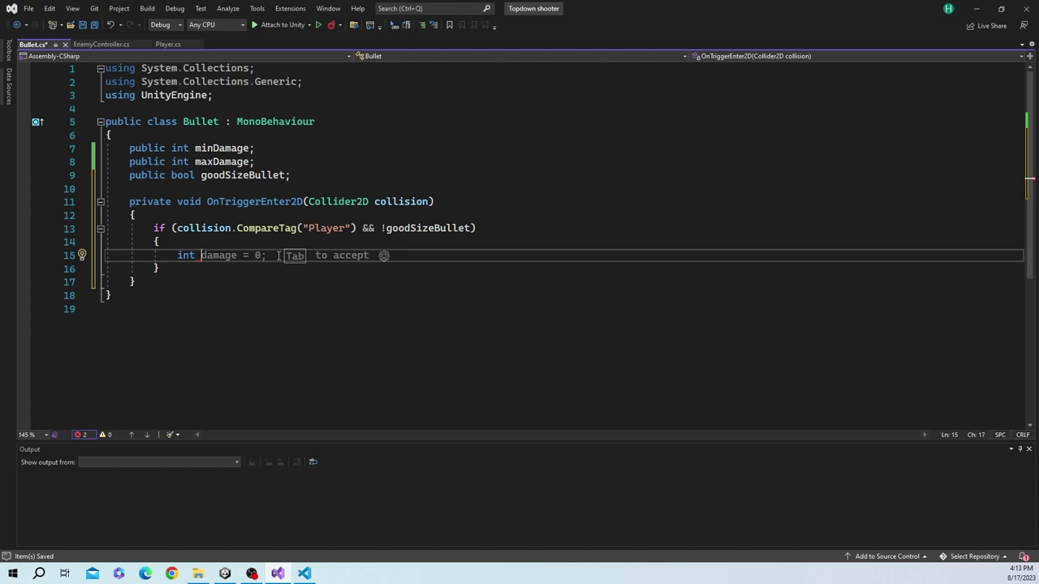
{"action": "type", "text": "damage"}
{"action": "type", "text": " = "}
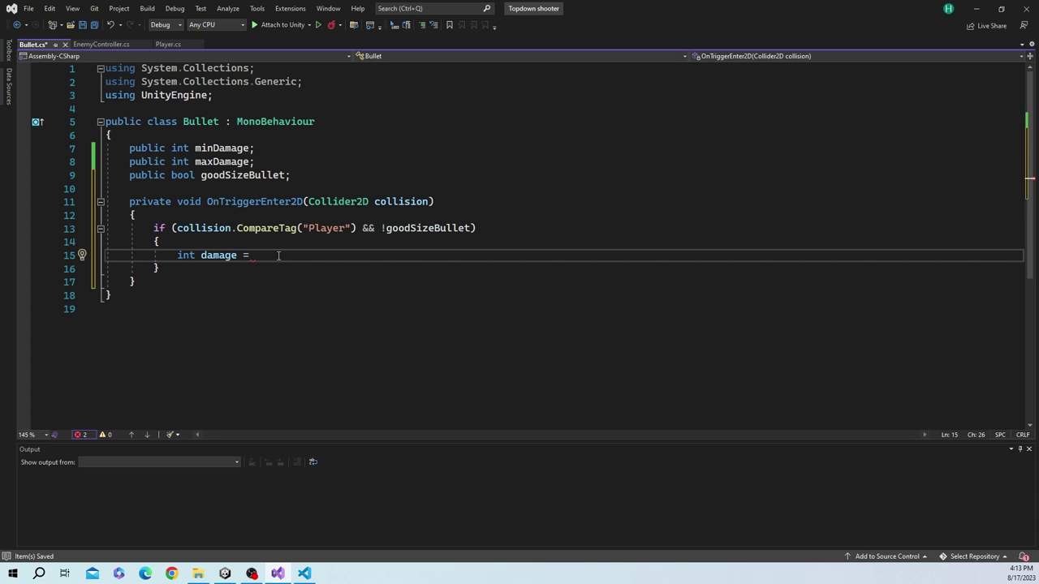
{"action": "type", "text": "Random"}
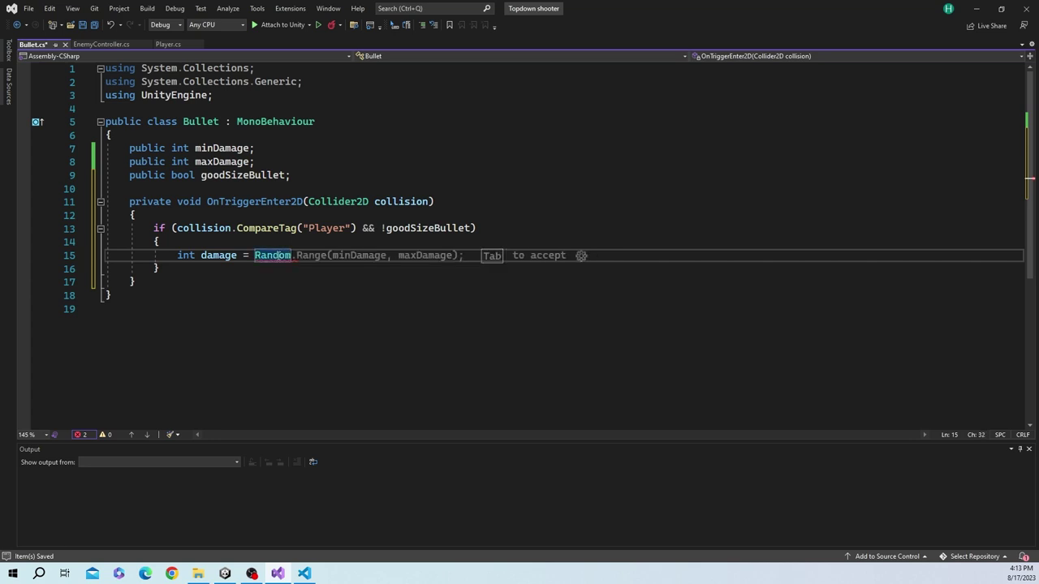
{"action": "key", "text": "Tab"}
{"action": "key", "text": "Return"}
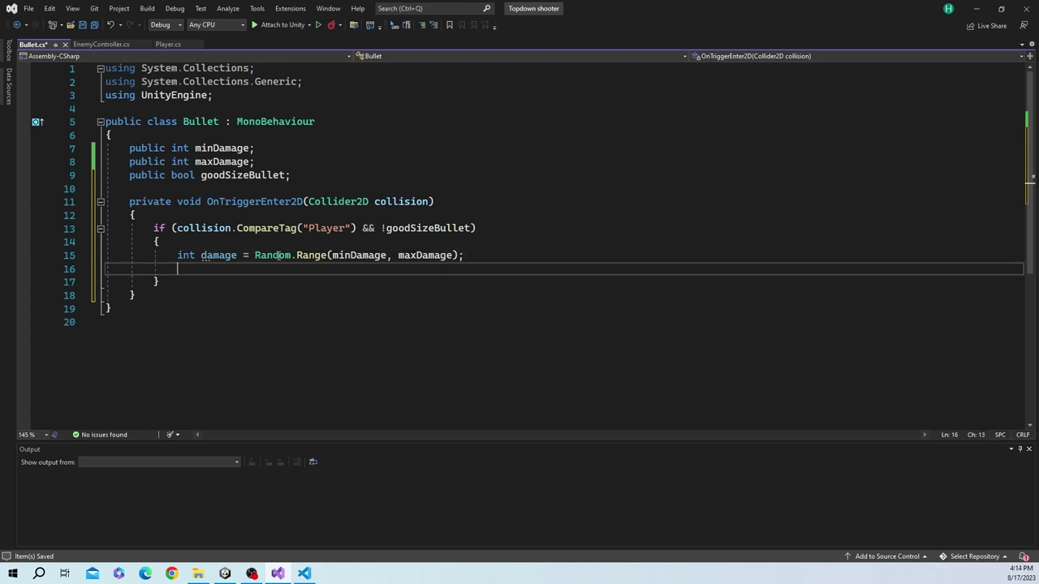
Add collision.GetComponent<Player>().TakeDamage(damage); below the damage line
{"action": "type", "text": "collision.CompareTag/"}
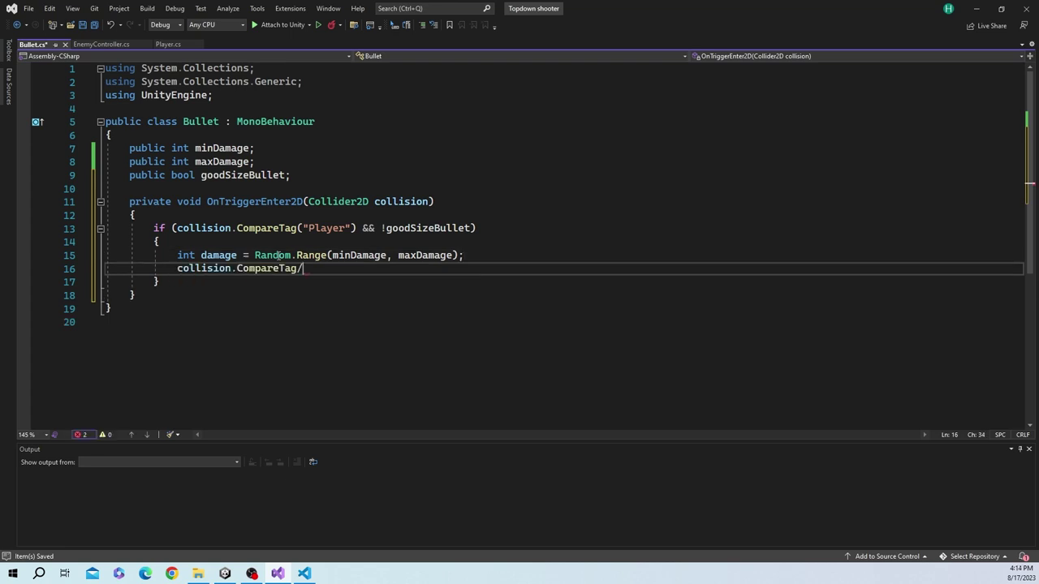
{"action": "key", "text": "BackSpace"}
{"action": "key", "text": "BackSpace"}
{"action": "key", "text": "BackSpace"}
{"action": "key", "text": "BackSpace"}
{"action": "type", "text": "get"}
{"action": "key", "text": "Tab"}
{"action": "type", "text": "<"}
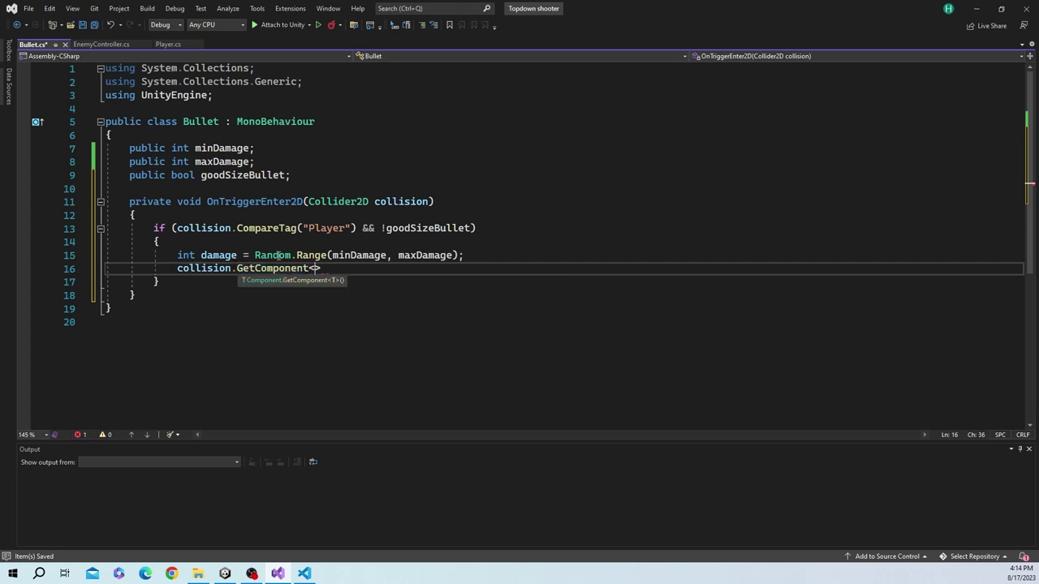
{"action": "type", "text": "Player"}
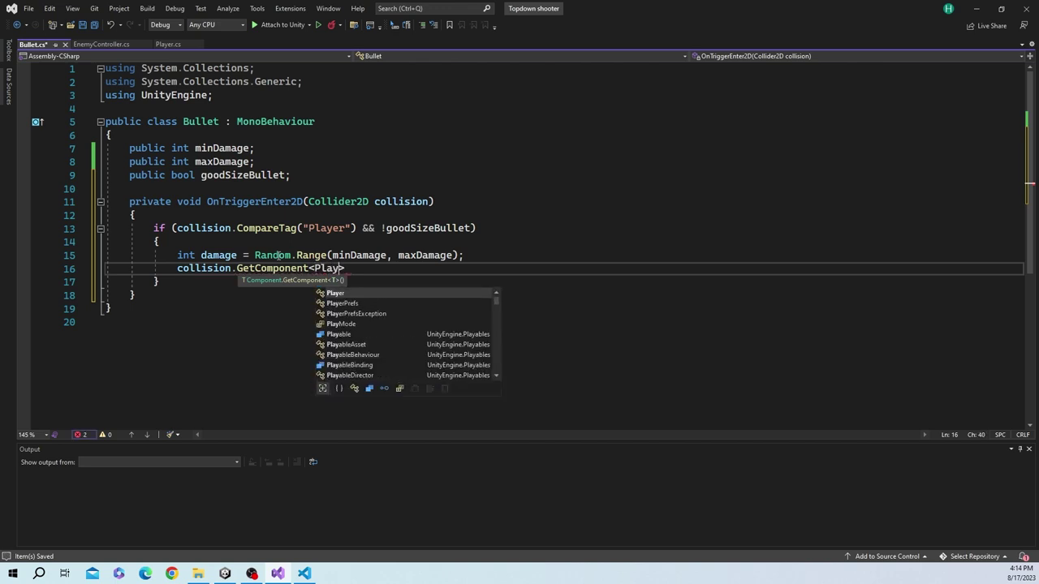
{"action": "type", "text": ">"}
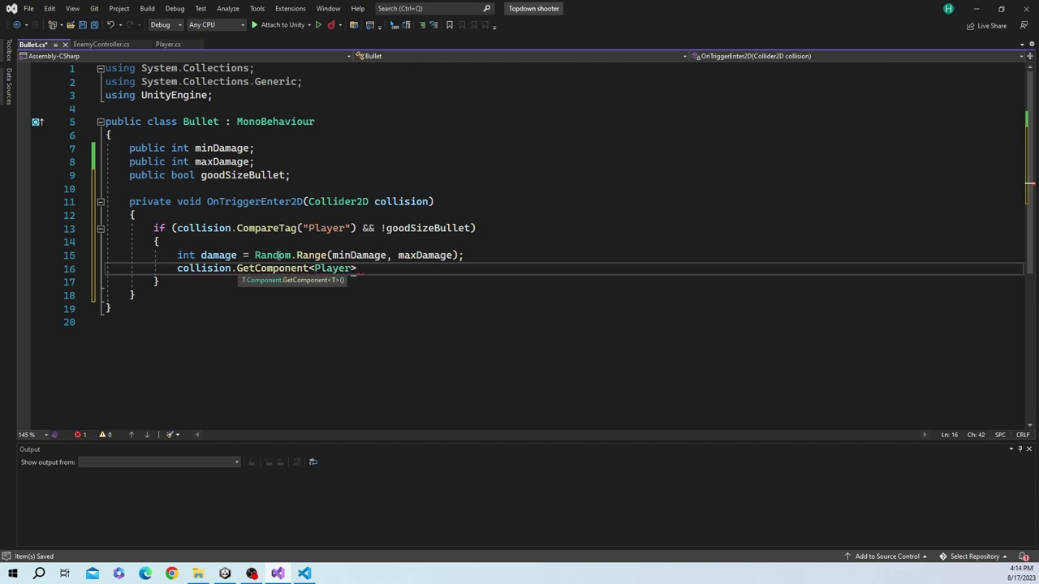
{"action": "type", "text": "().Ta"}
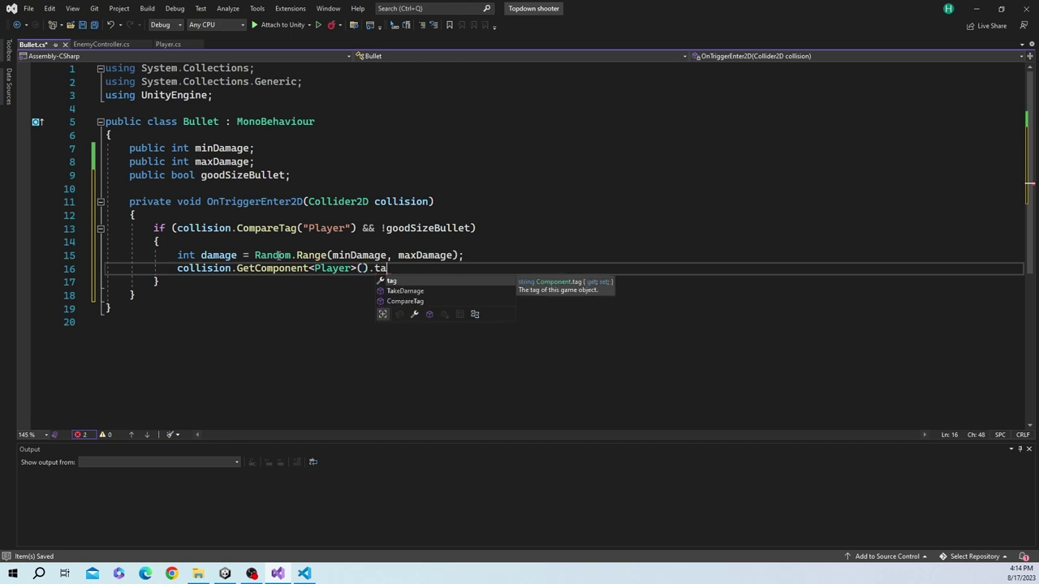
{"action": "key", "text": "Tab"}
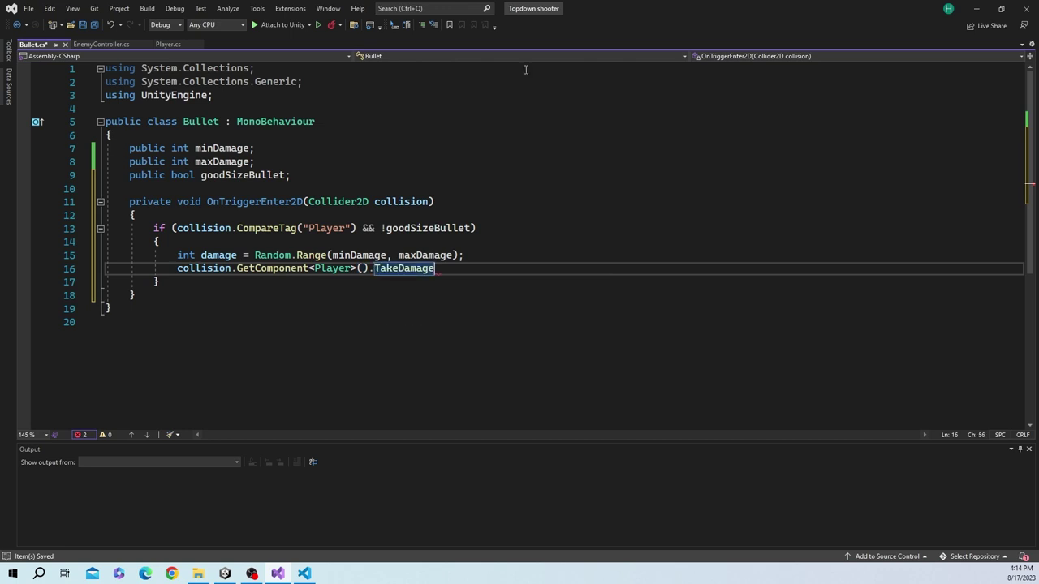
{"action": "key", "text": "Tab"}
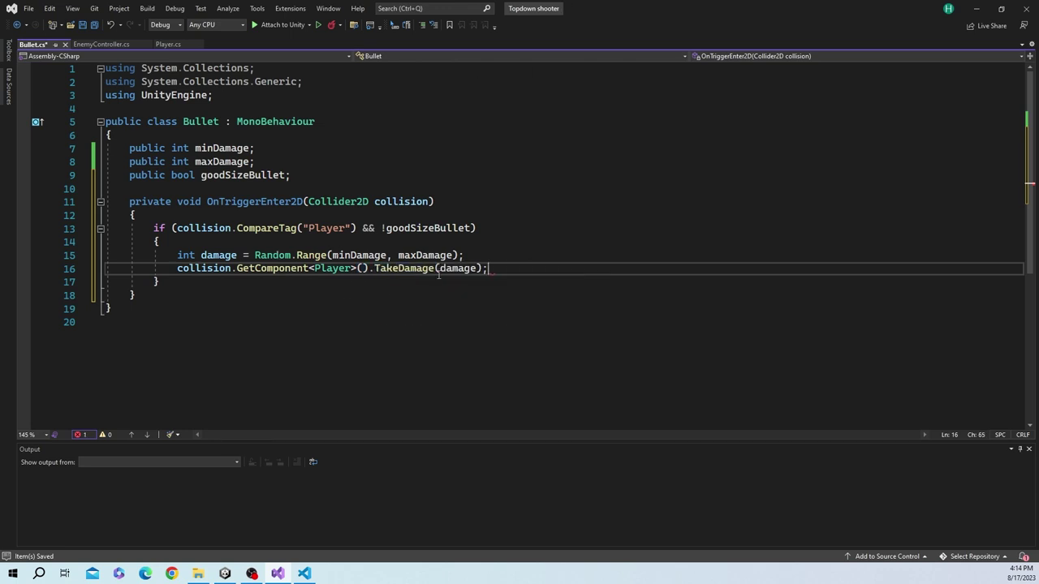
{"action": "left_click", "coordinate": [438, 294]}
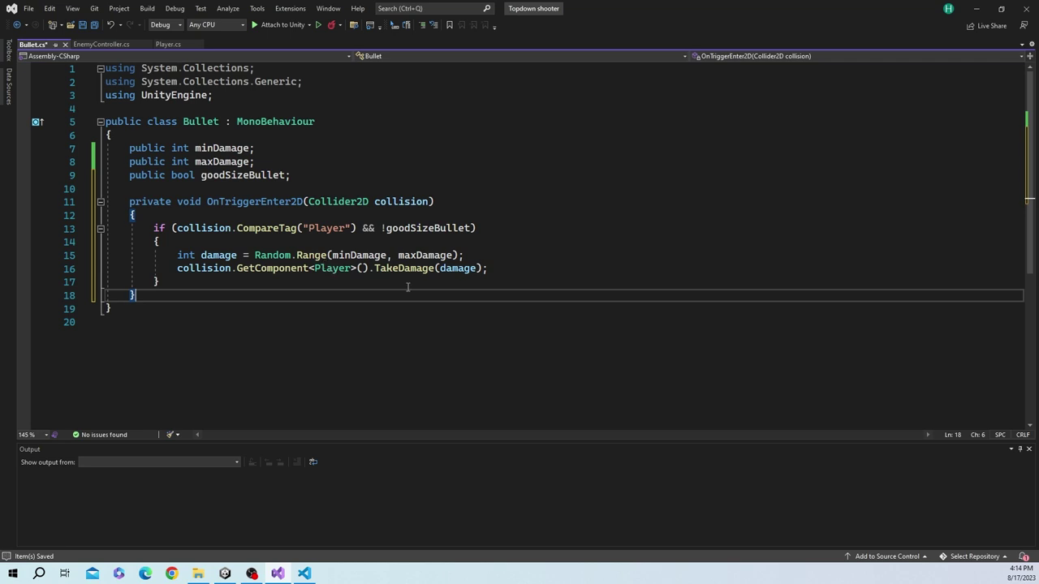
{"action": "left_click", "coordinate": [359, 280]}
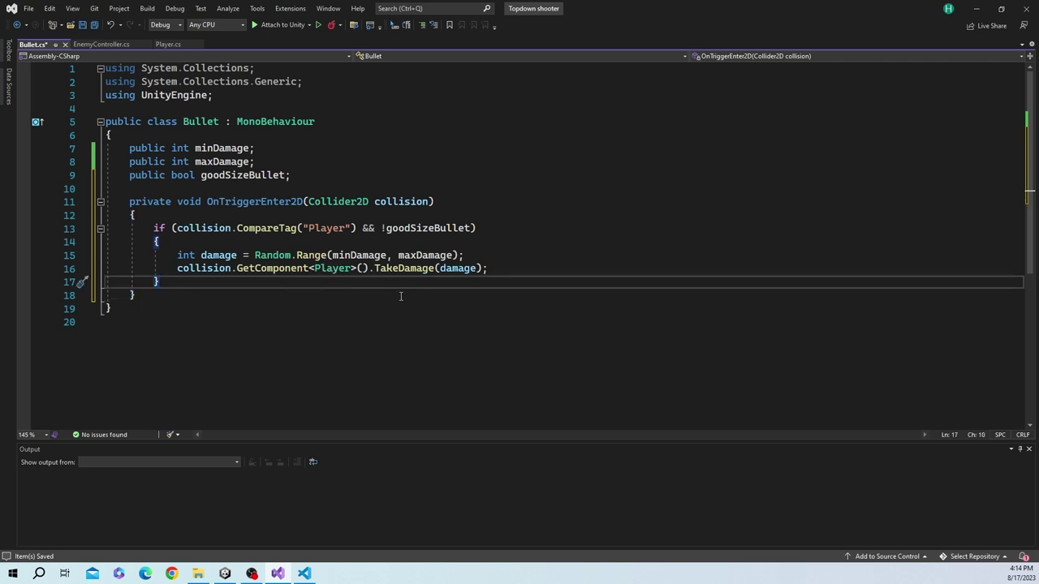
Review the Player's TakeDamage method in Player.cs and via F12 from Bullet.cs
{"action": "left_click", "coordinate": [403, 269], "text": "ctrl"}
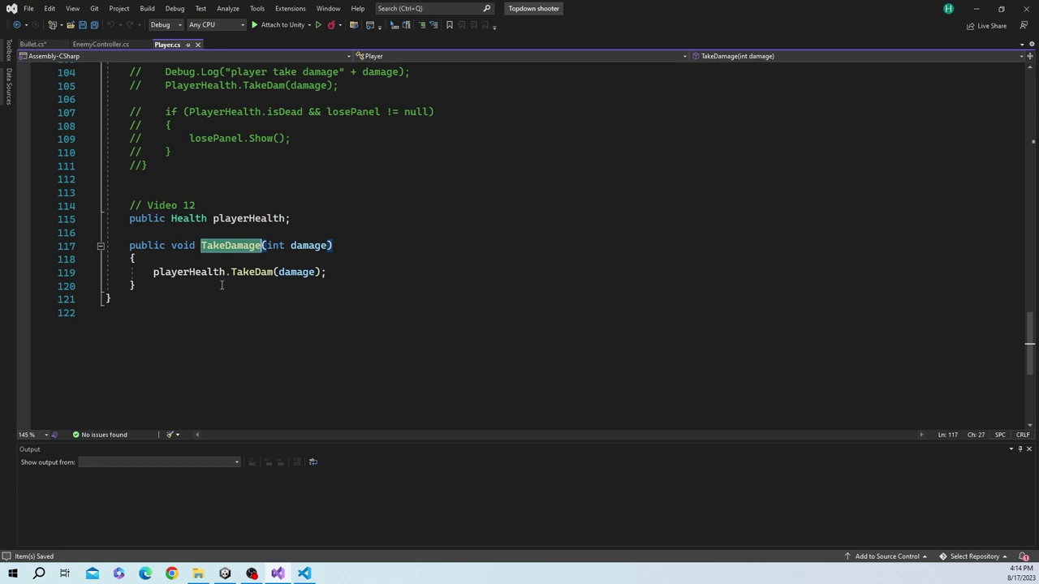
{"action": "left_click_drag", "start_coordinate": [135, 285], "coordinate": [130, 245]}
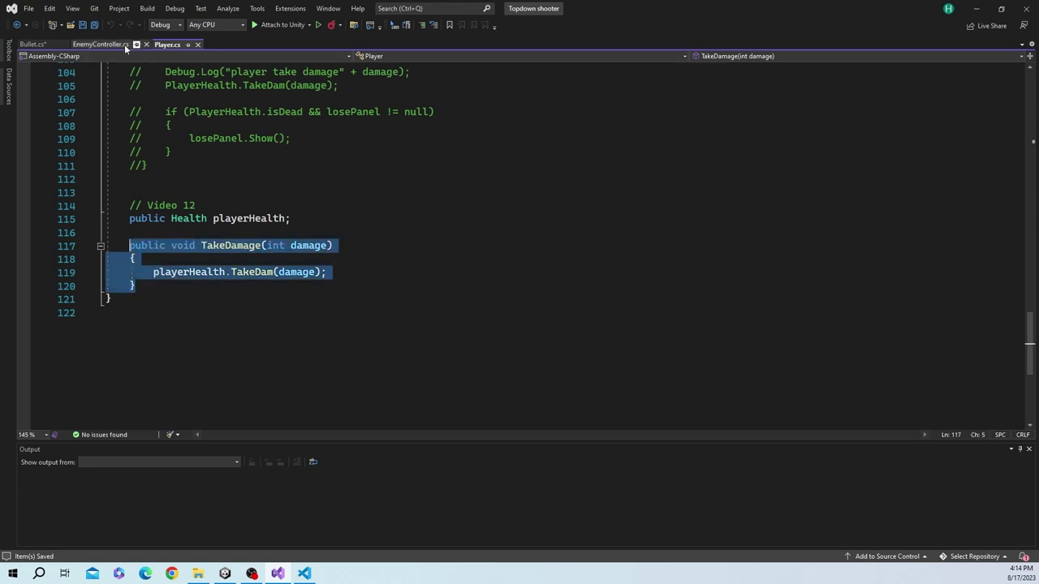
{"action": "left_click", "coordinate": [41, 50]}
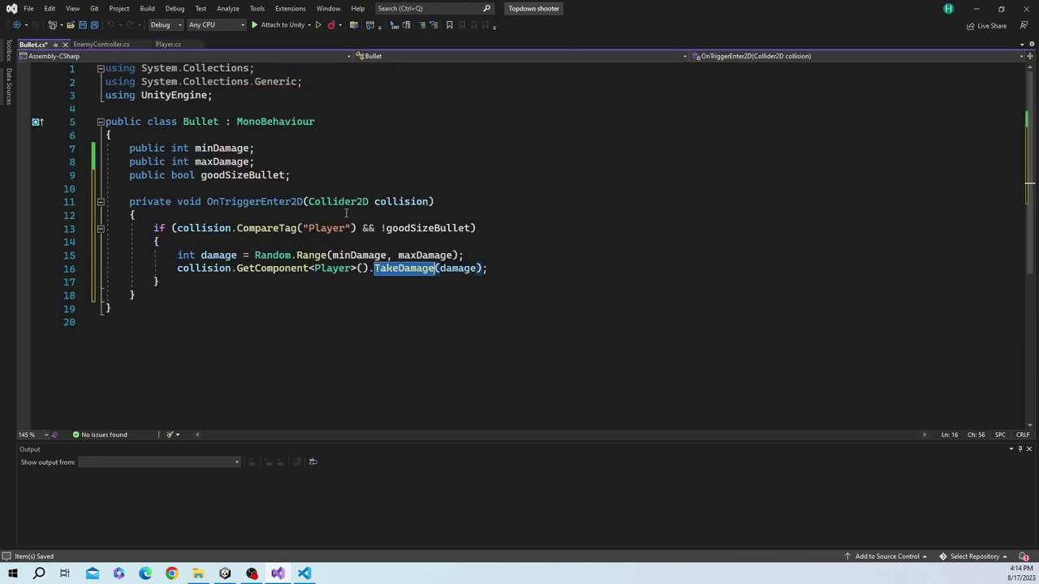
{"action": "left_click", "coordinate": [298, 278]}
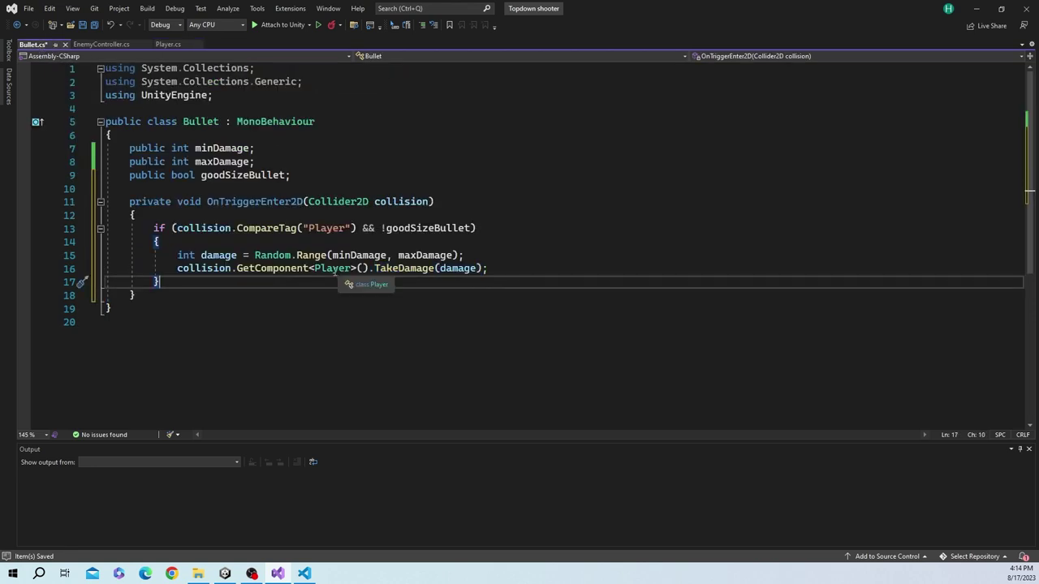
{"action": "double_click", "coordinate": [332, 269]}
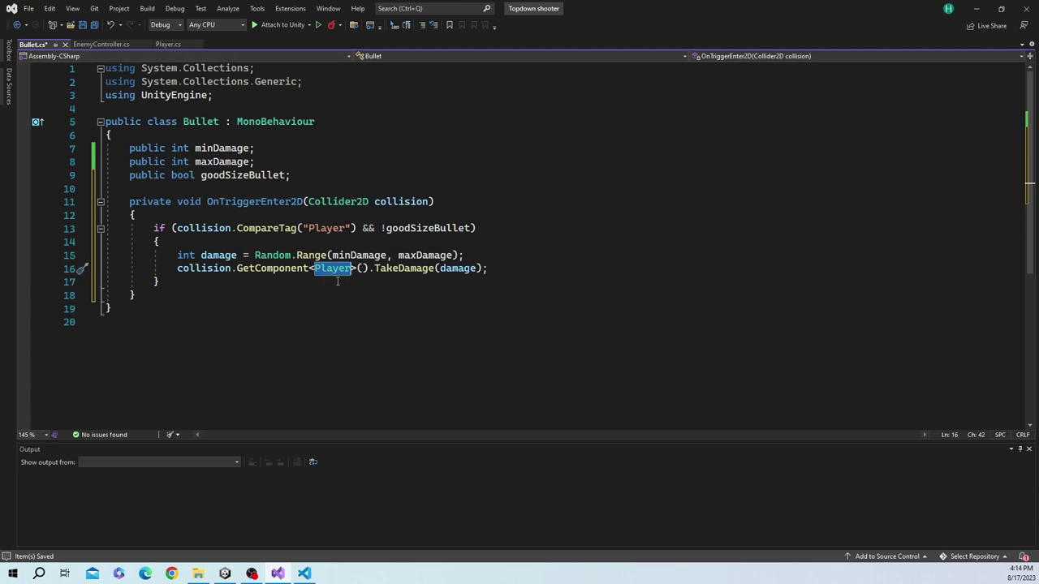
{"action": "key", "text": "Down"}
{"action": "key", "text": "Down"}
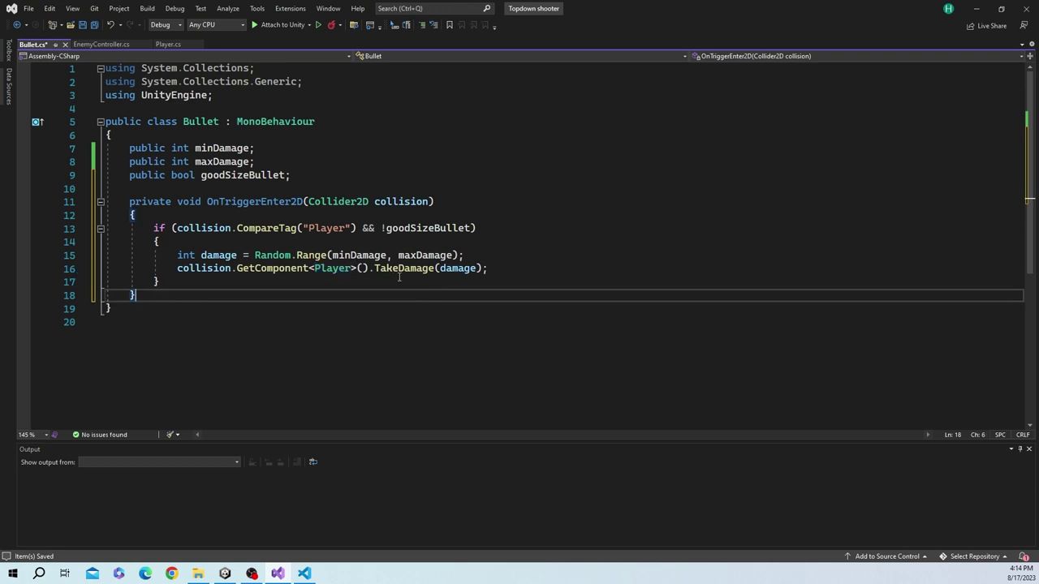
{"action": "double_click", "coordinate": [403, 269]}
{"action": "key", "text": "F12"}
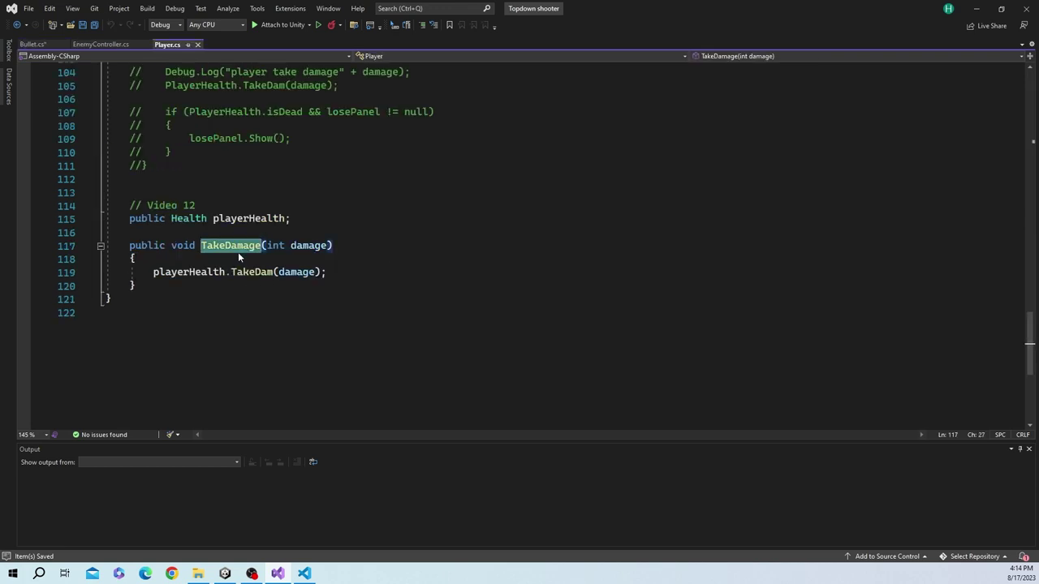
{"action": "left_click", "coordinate": [32, 44]}
{"action": "left_click", "coordinate": [504, 268]}
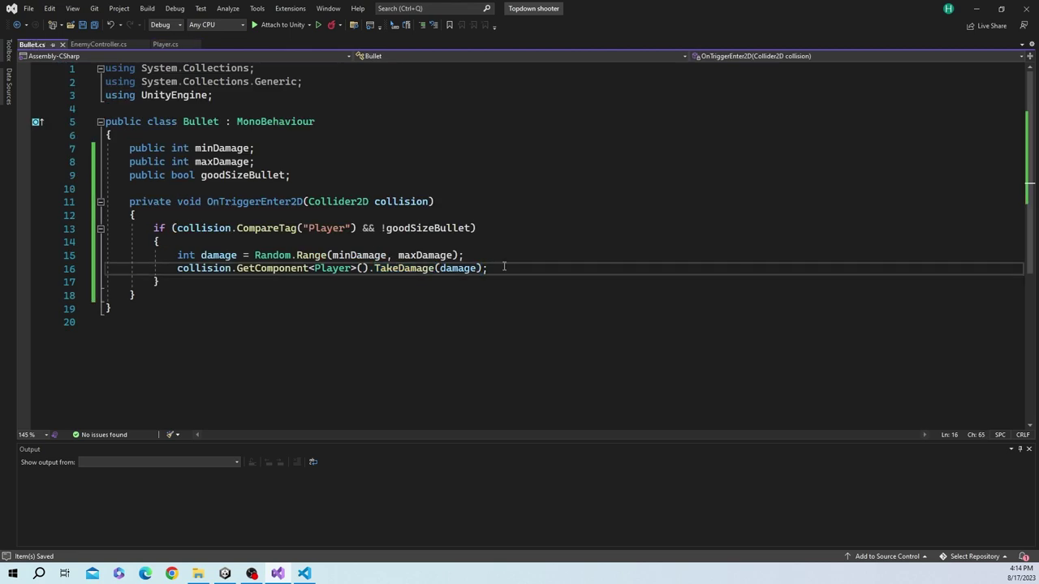
Add Destroy(gameObject); after the TakeDamage call and save Bullet.cs
{"action": "key", "text": "Return"}
{"action": "type", "text": "Dest"}
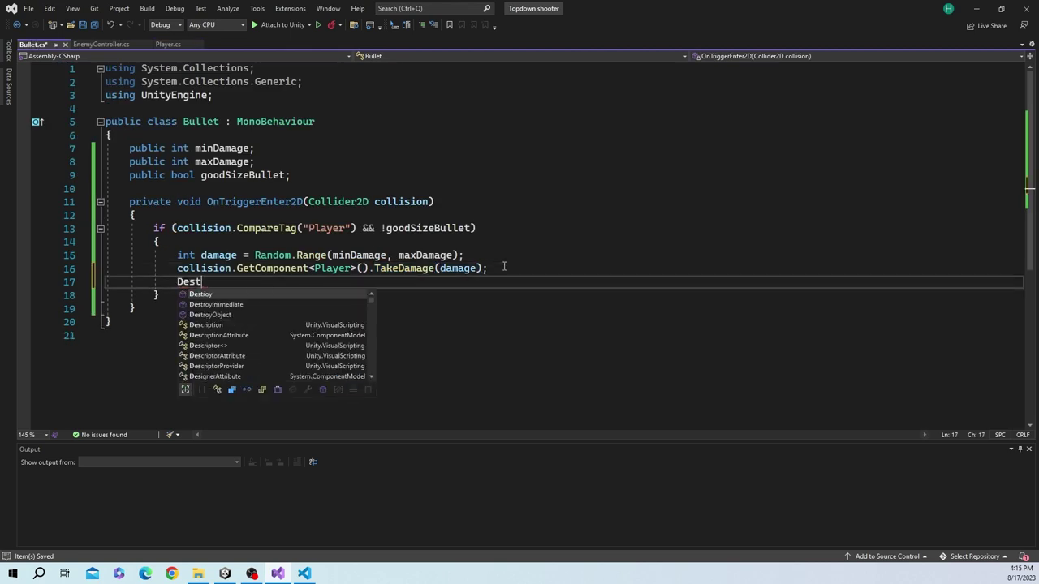
{"action": "type", "text": "roy"}
{"action": "type", "text": "(b)"}
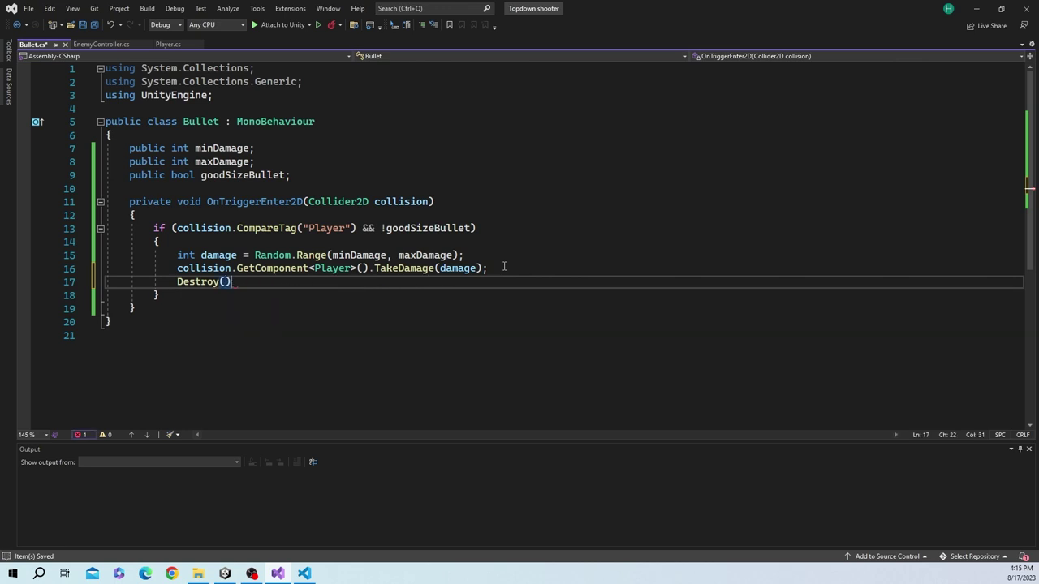
{"action": "type", "text": ";"}
{"action": "key", "text": "Left"}
{"action": "key", "text": "Left"}
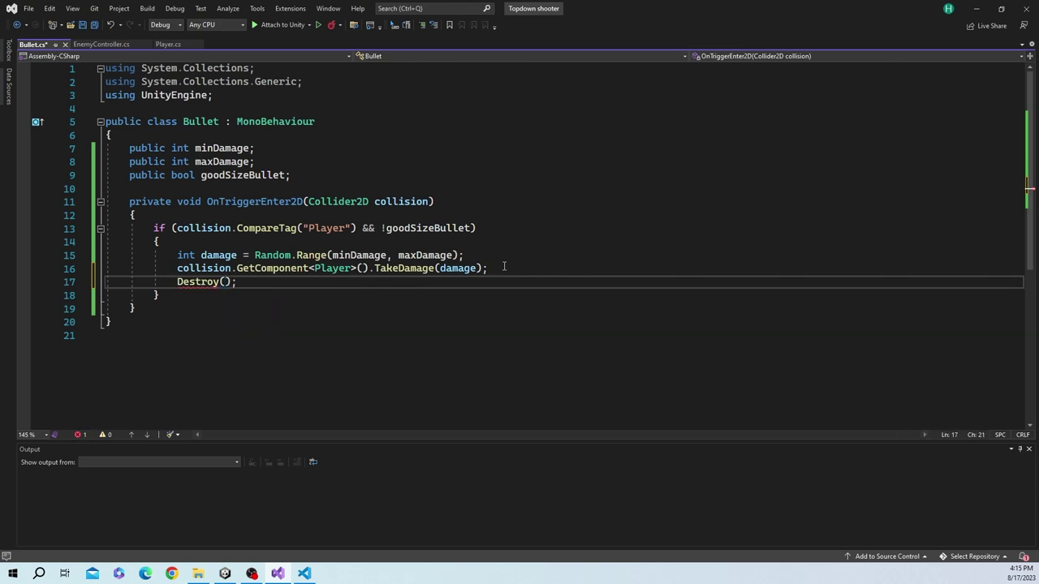
{"action": "type", "text": "b"}
{"action": "key", "text": "BackSpace"}
{"action": "type", "text": "gam"}
{"action": "key", "text": "Tab"}
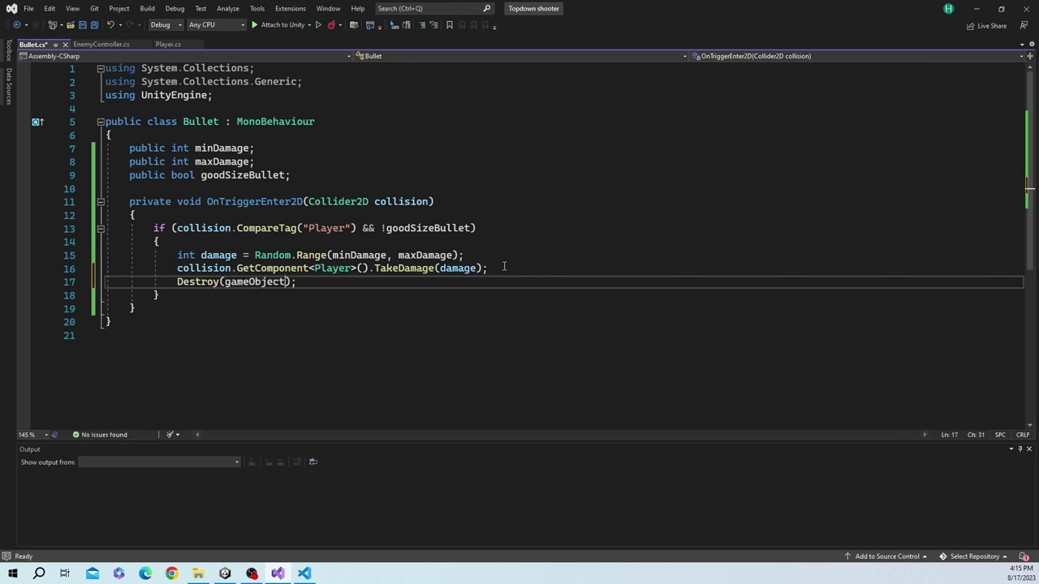
{"action": "key", "text": "ctrl+s"}
Duplicate the Player if-block below the original
{"action": "mouse_move", "coordinate": [163, 296]}
{"action": "left_mouse_down"}
{"action": "mouse_move", "coordinate": [158, 219]}
{"action": "mouse_move", "coordinate": [154, 228]}
{"action": "left_mouse_up"}
{"action": "key", "text": "ctrl+c"}
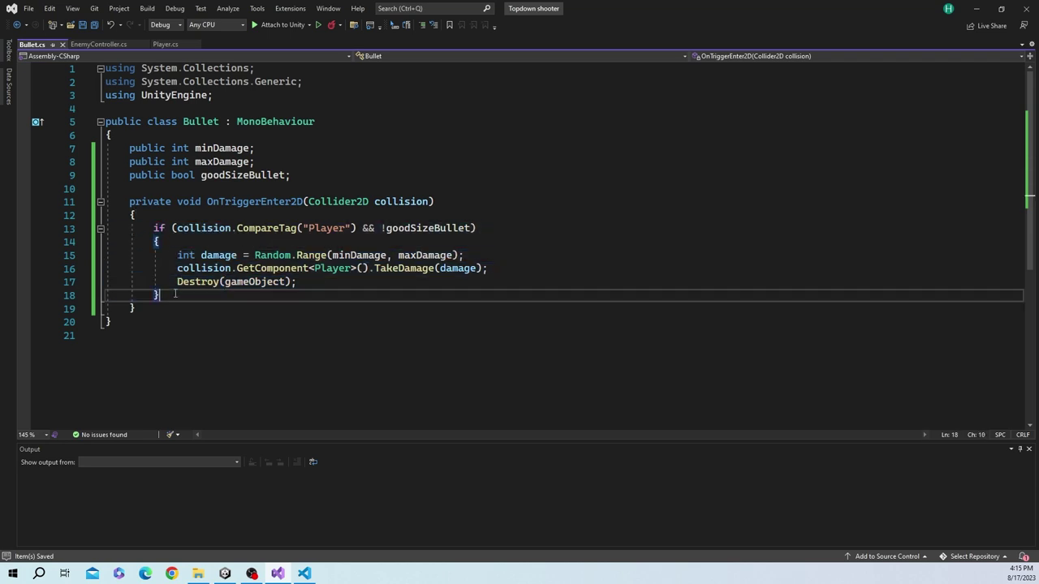
{"action": "key", "text": "Return"}
{"action": "key", "text": "ctrl+v"}
{"action": "key", "text": "ctrl+s"}
Change the copy's condition to CompareTag("Enemy") && goodSizeBullet and save
{"action": "left_click", "coordinate": [333, 309]}
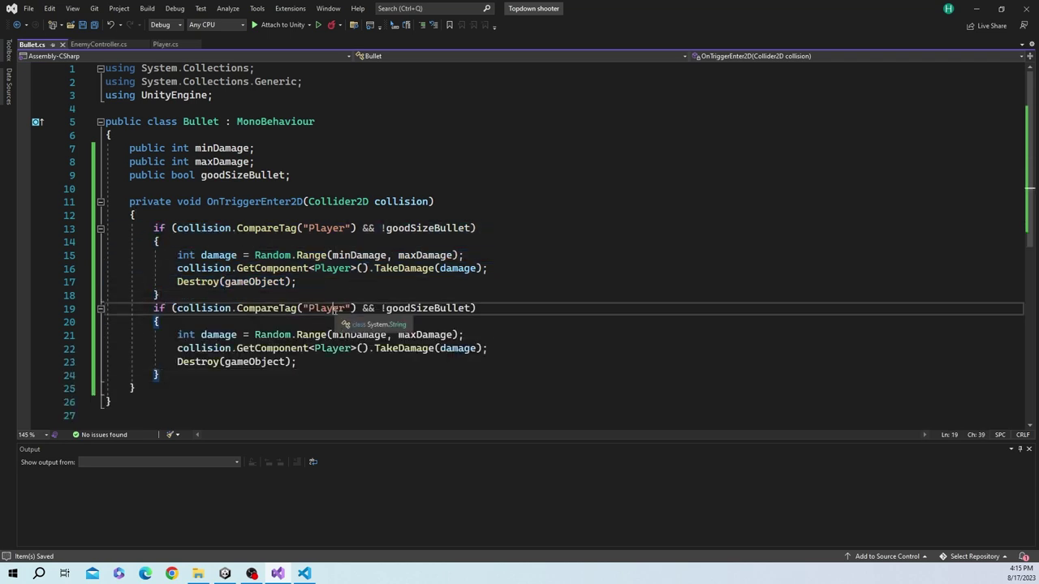
{"action": "left_click", "coordinate": [385, 308]}
{"action": "key", "text": "BackSpace"}
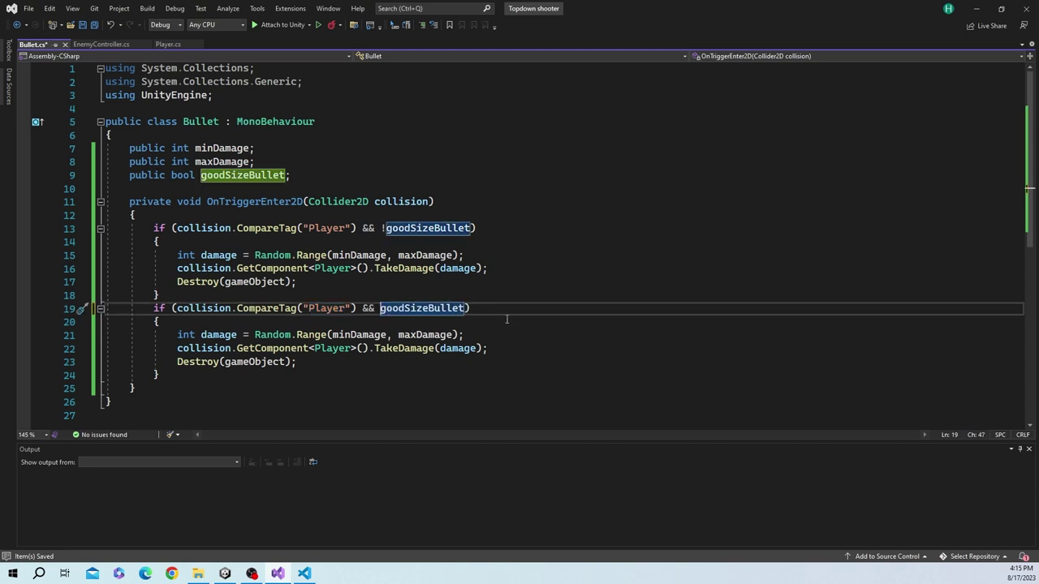
{"action": "double_click", "coordinate": [329, 308]}
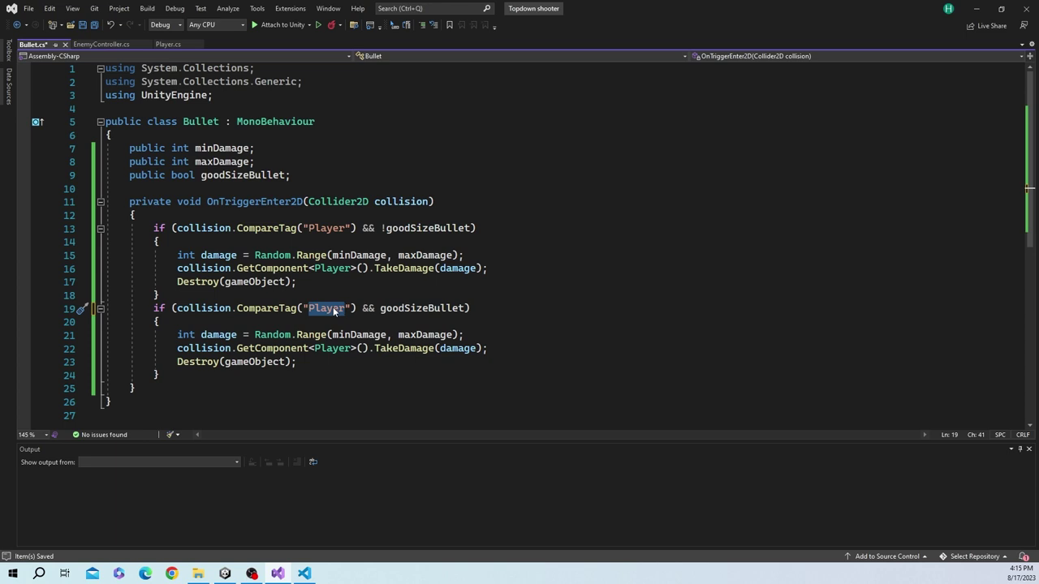
{"action": "key", "text": "BackSpace"}
{"action": "type", "text": "Enemy"}
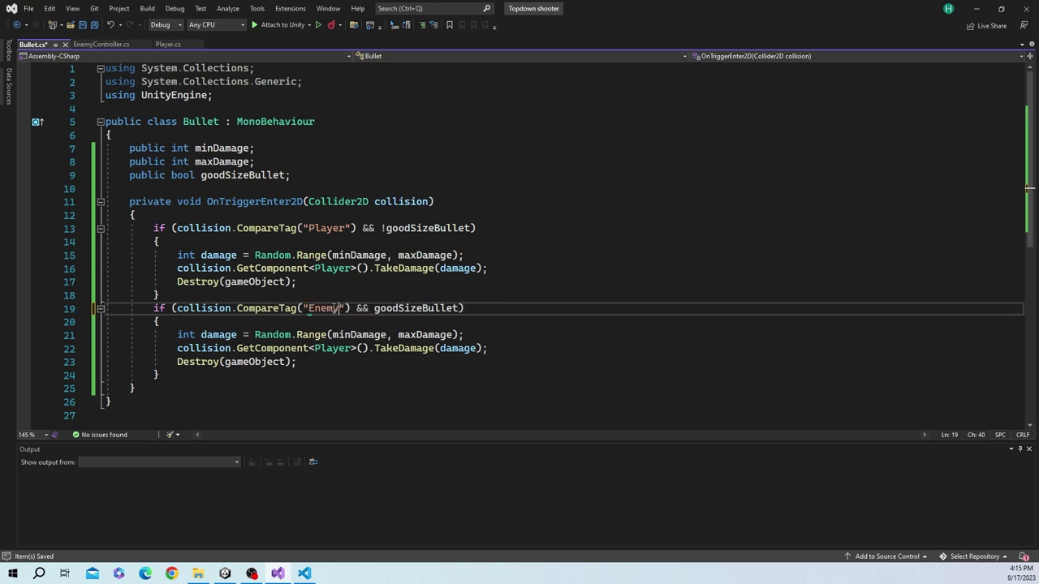
{"action": "key", "text": "ctrl+s"}
{"action": "left_click", "coordinate": [352, 298]}
Comment out the Player TakeDamage line in the Enemy block and save Bullet.cs
{"action": "key", "text": "Return"}
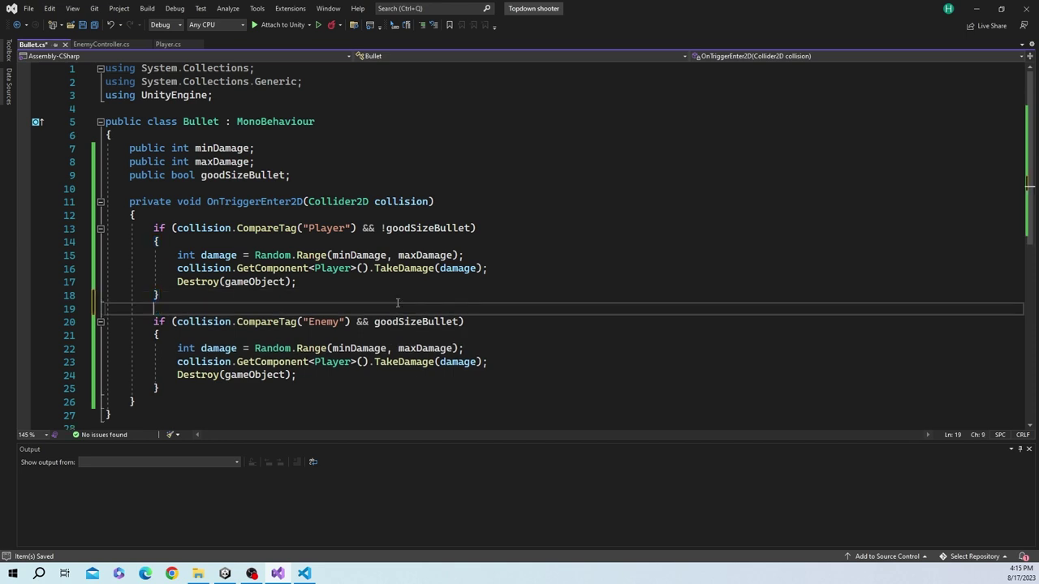
{"action": "key", "text": "ctrl+s"}
{"action": "scroll", "coordinate": [425, 338], "scroll_direction": "down", "scroll_amount": 1}
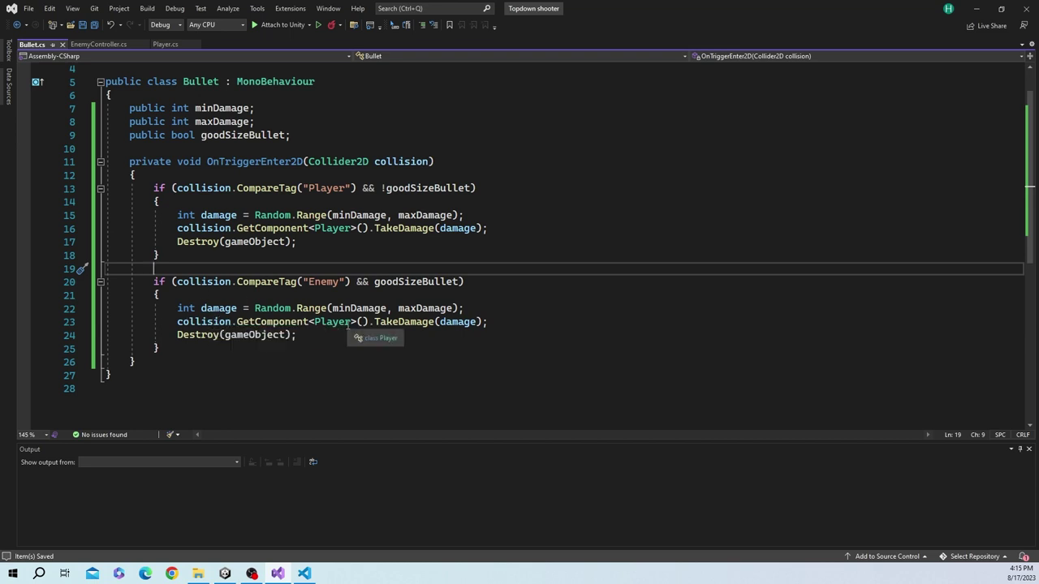
{"action": "left_click", "coordinate": [531, 321]}
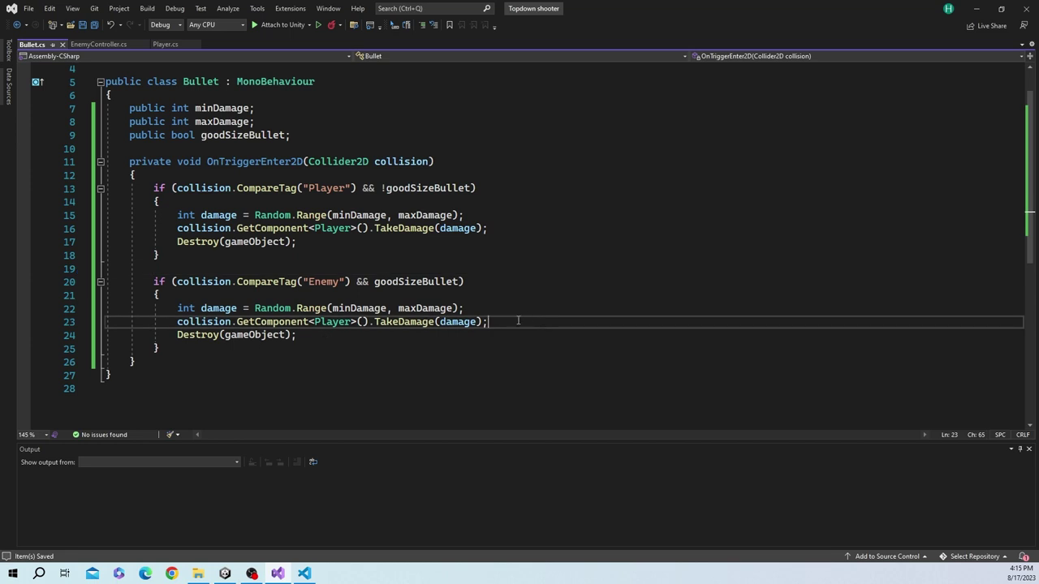
{"action": "key", "text": "ctrl+shift+Left"}
{"action": "key", "text": "ctrl+shift+Left"}
{"action": "key", "text": "ctrl+shift+Left"}
{"action": "key", "text": "ctrl+shift+Left"}
{"action": "key", "text": "ctrl+shift+Left"}
{"action": "key", "text": "ctrl+shift+Left"}
{"action": "key", "text": "Left"}
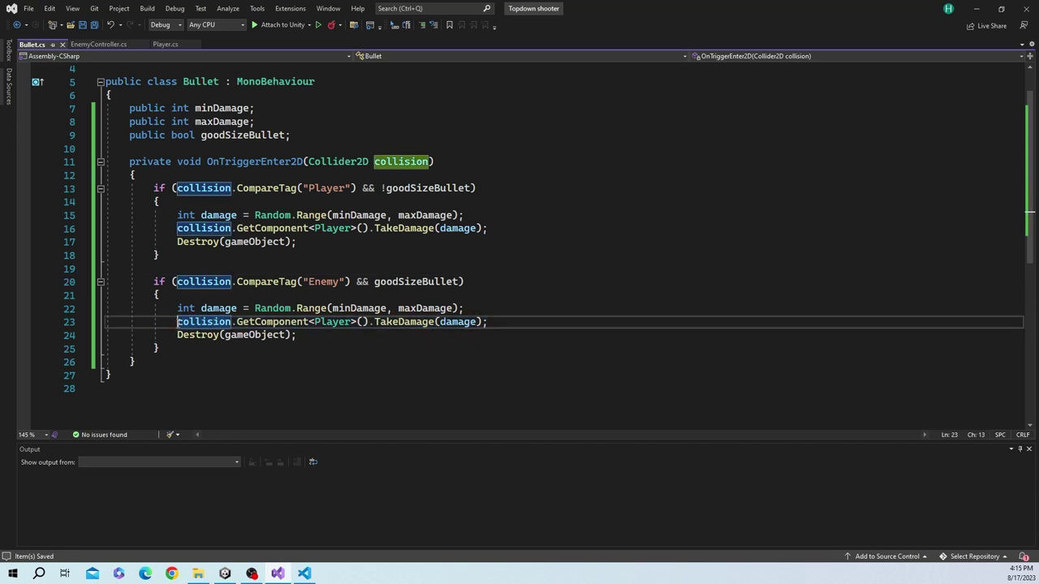
{"action": "type", "text": "//"}
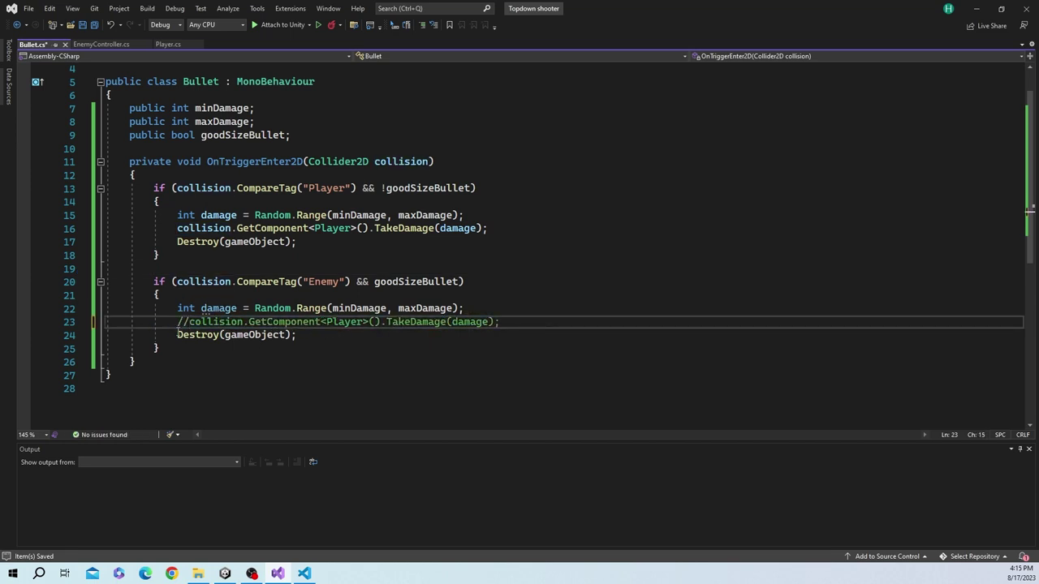
{"action": "key", "text": "ctrl+s"}
Let Unity recompile the scripts, then bring up EnemyController.cs in Visual Studio
{"action": "left_click", "coordinate": [225, 574]}
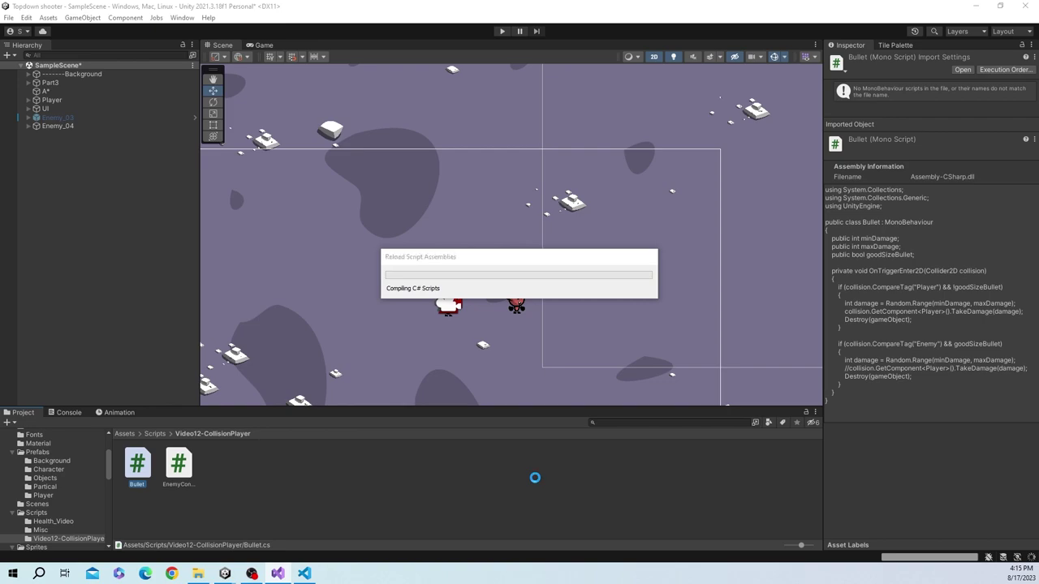
{"action": "left_click", "coordinate": [289, 577]}
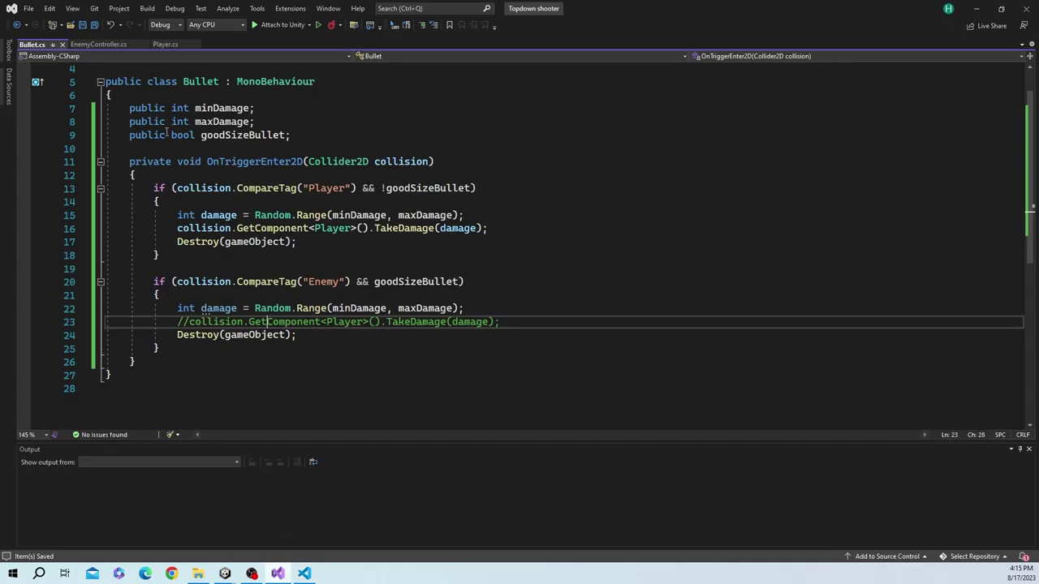
{"action": "left_click", "coordinate": [99, 44]}
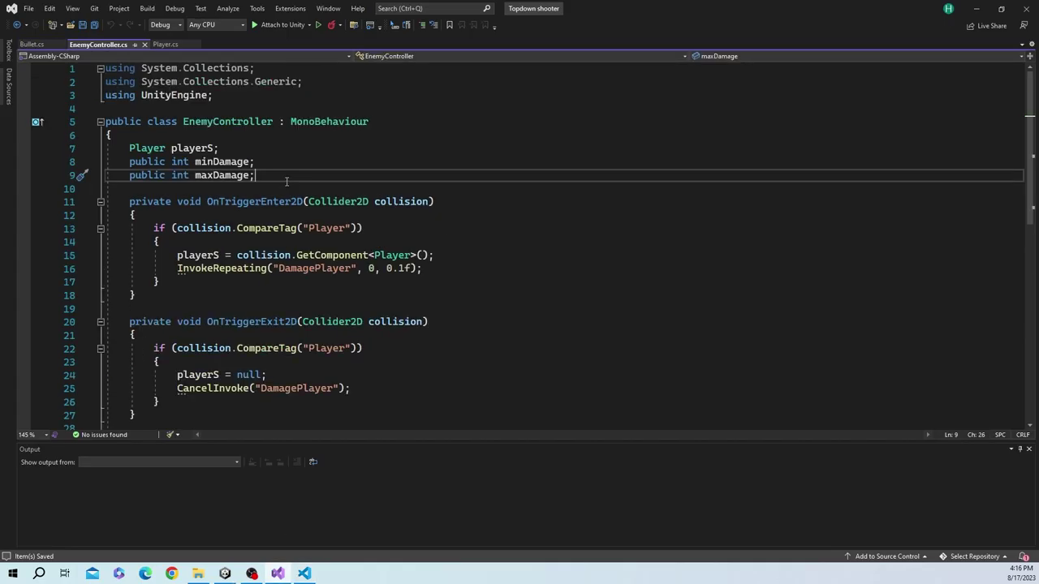
Add a Health field below maxDamage in EnemyController, modelled on Player's playerHealth declaration
{"action": "left_click", "coordinate": [166, 45]}
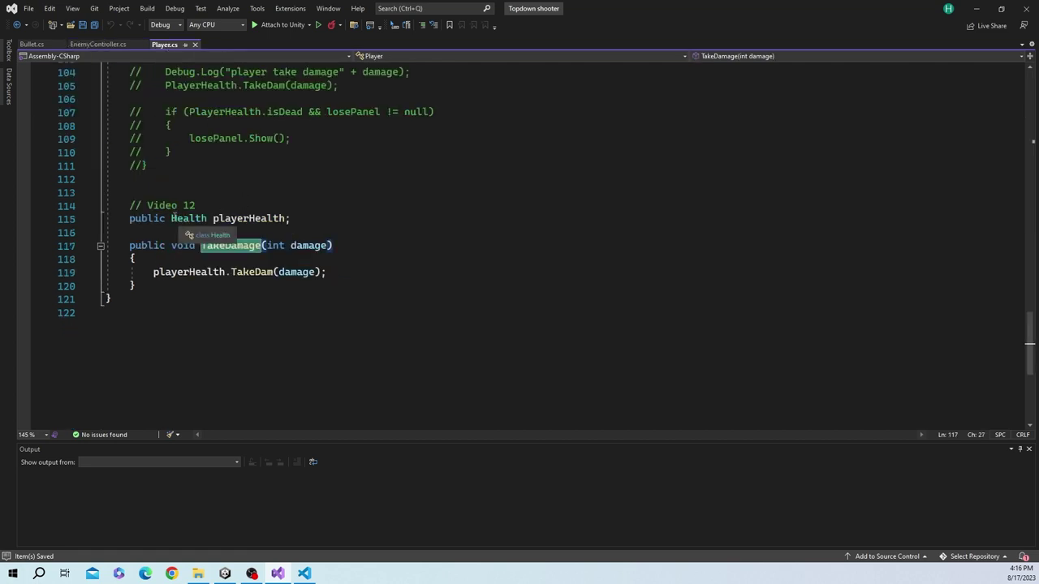
{"action": "left_click_drag", "start_coordinate": [171, 219], "coordinate": [290, 218]}
{"action": "left_click", "coordinate": [98, 44]}
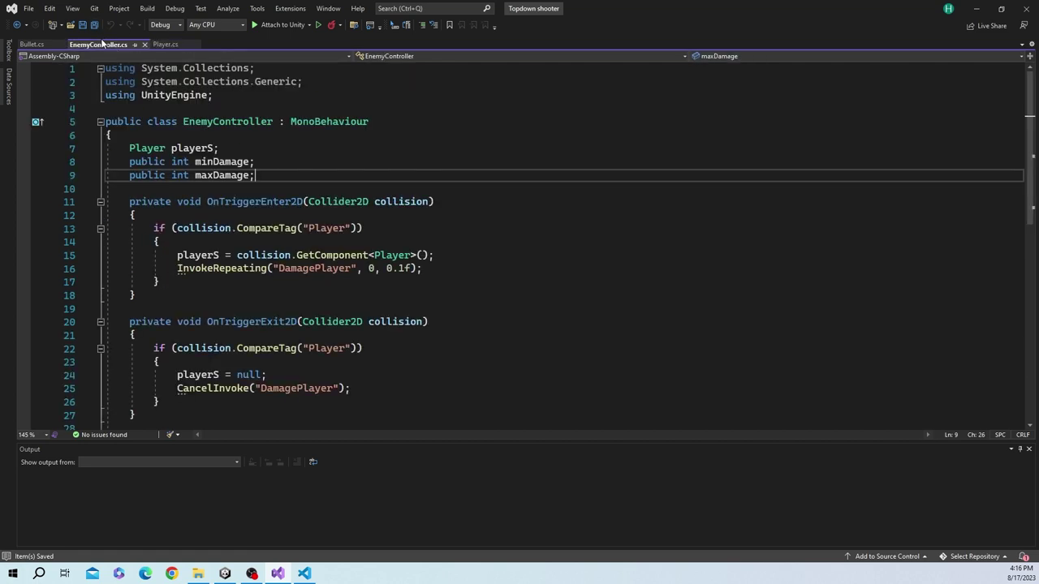
{"action": "key", "text": "Return"}
{"action": "key", "text": "Return"}
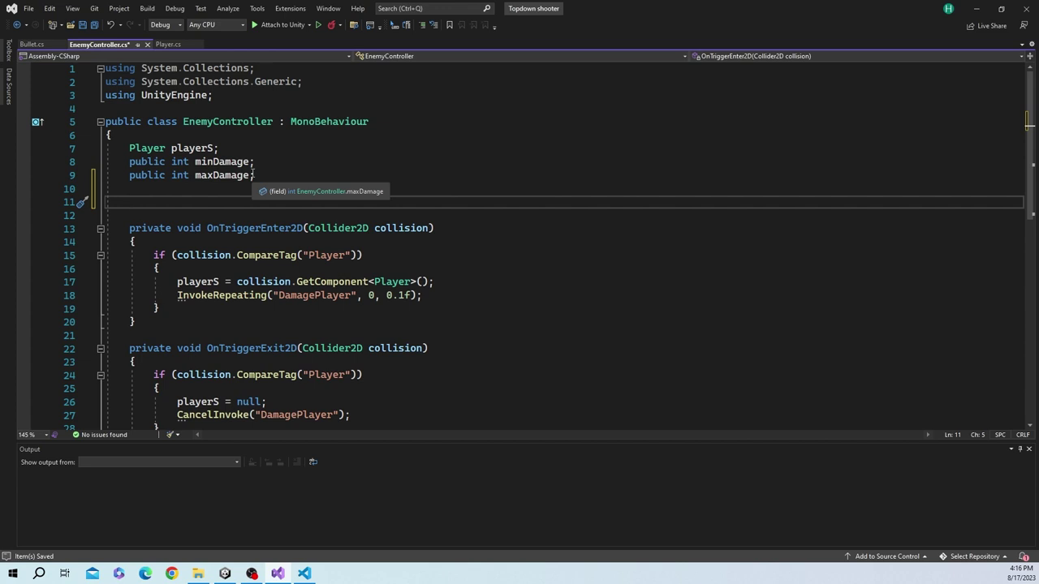
{"action": "type", "text": "Health playerHealth;"}
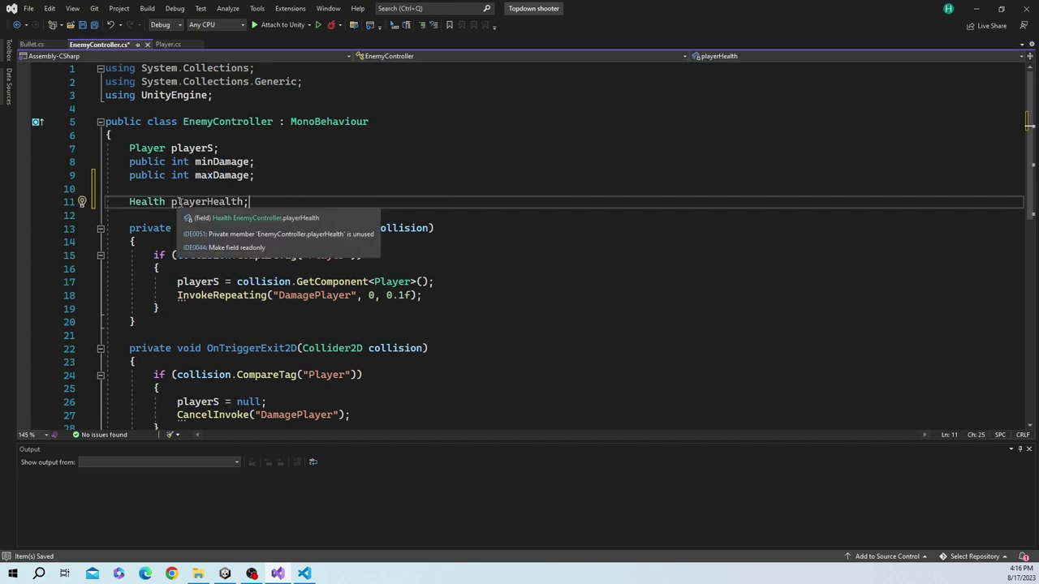
{"action": "double_click", "coordinate": [211, 202]}
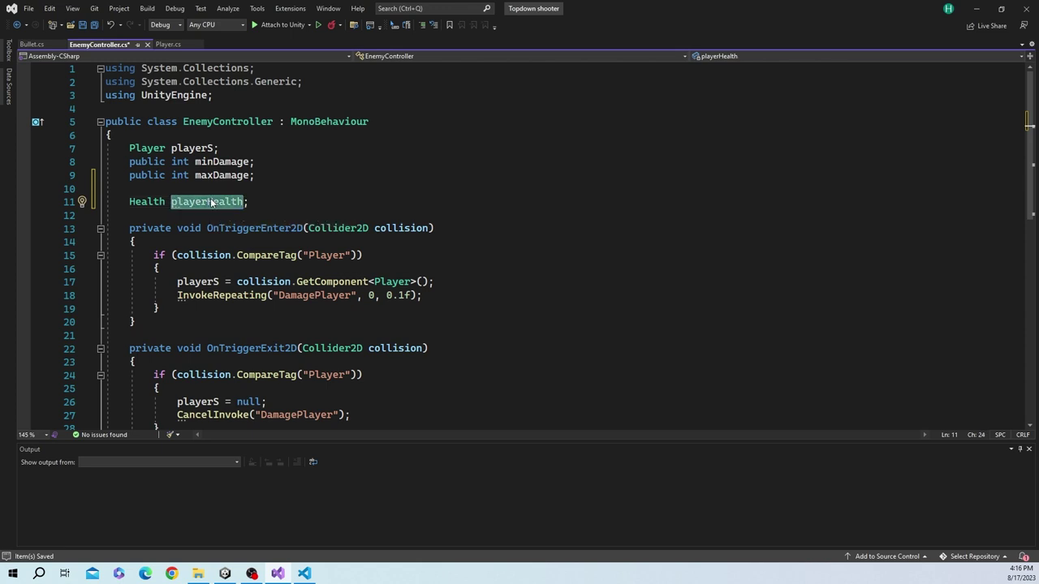
{"action": "type", "text": "healtyh"}
{"action": "key", "text": "BackSpace"}
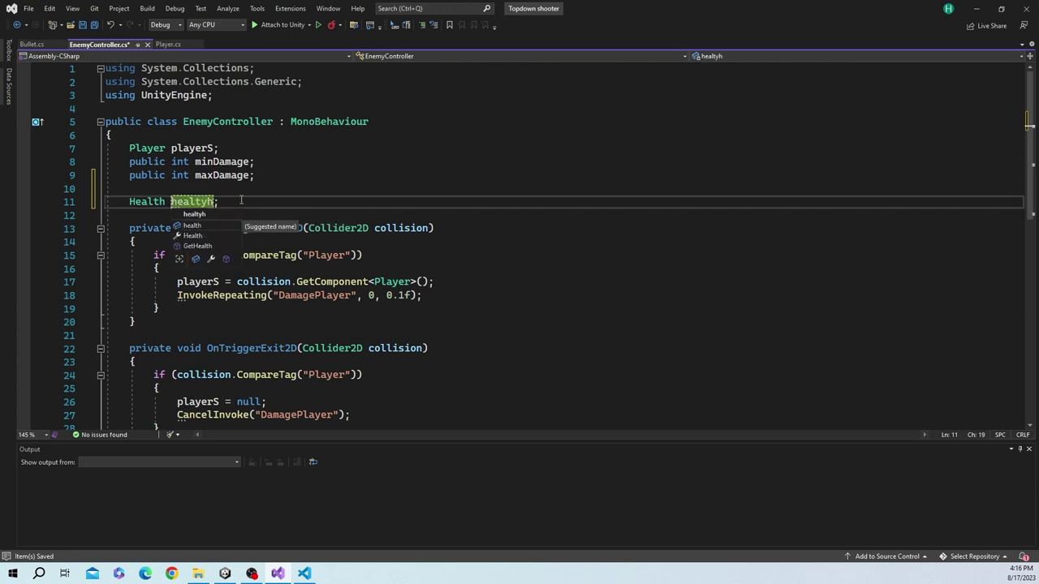
{"action": "key", "text": "BackSpace"}
Finish the Health health declaration and add a Start method to EnemyController
{"action": "type", "text": "h;"}
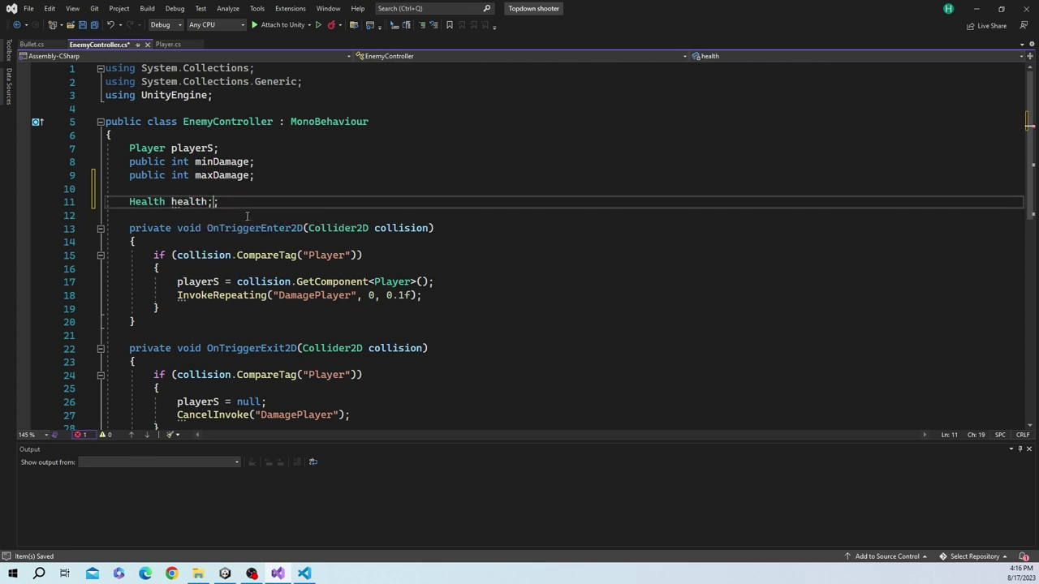
{"action": "left_click", "coordinate": [240, 206]}
{"action": "key", "text": "Return"}
{"action": "key", "text": "Return"}
{"action": "type", "text": "void Start"}
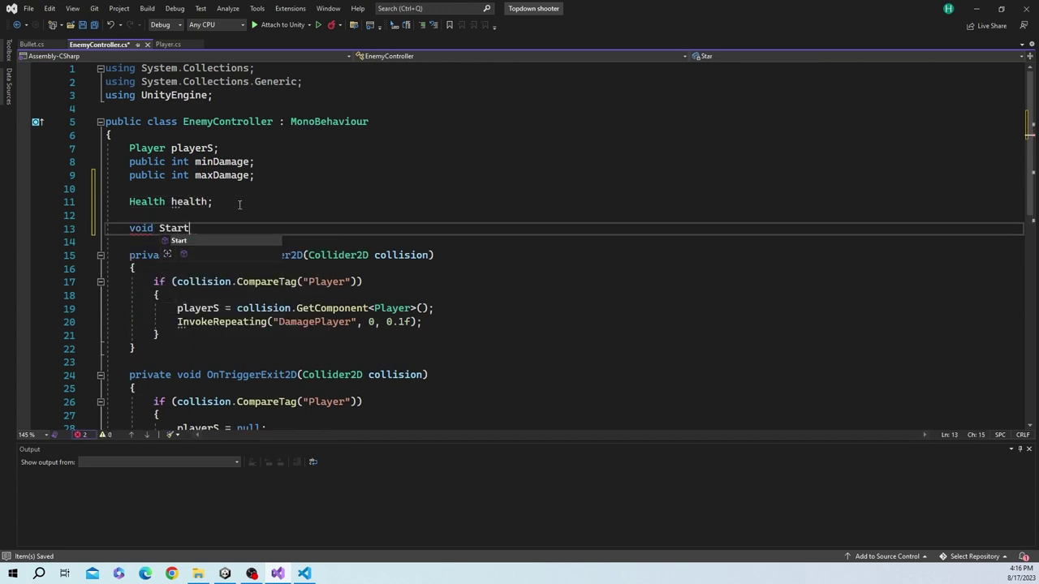
{"action": "key", "text": "Tab"}
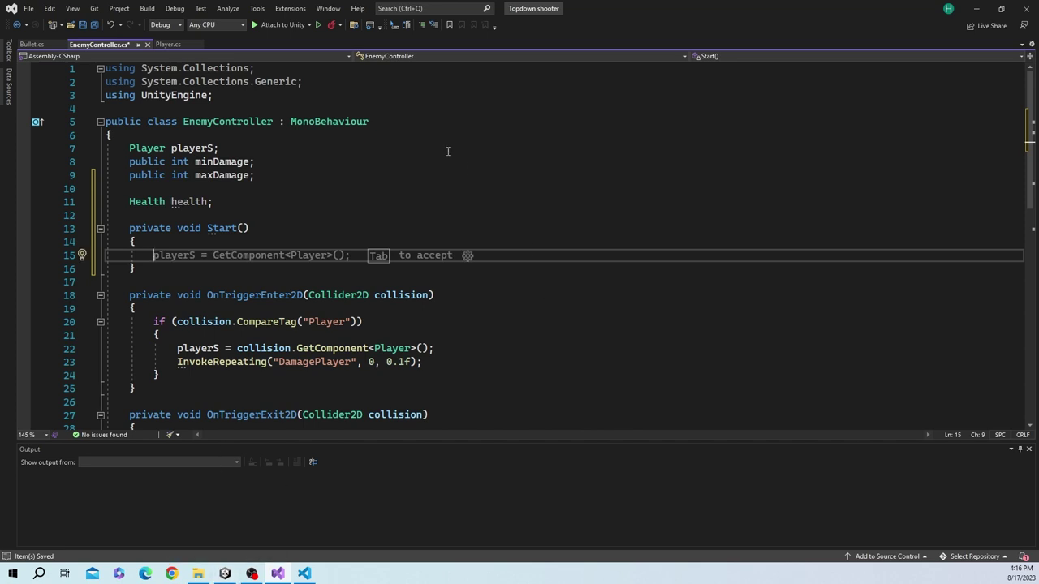
{"action": "key", "text": "Tab"}
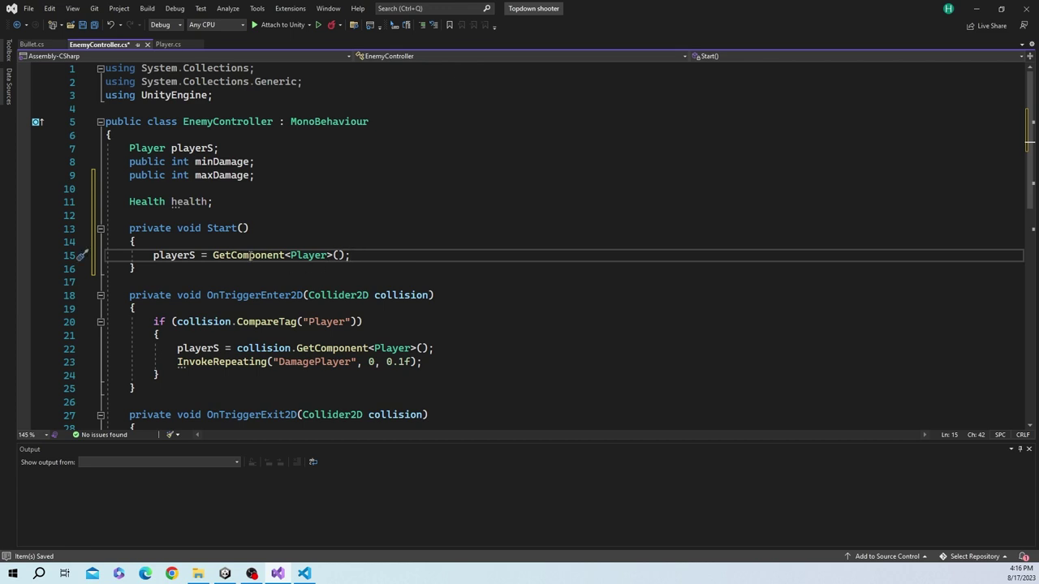
{"action": "key", "text": "ctrl+s"}
{"action": "key", "text": "ctrl+z"}
Inside Start, assign health = GetComponent<Health>(); and save EnemyController.cs
{"action": "double_click", "coordinate": [187, 203]}
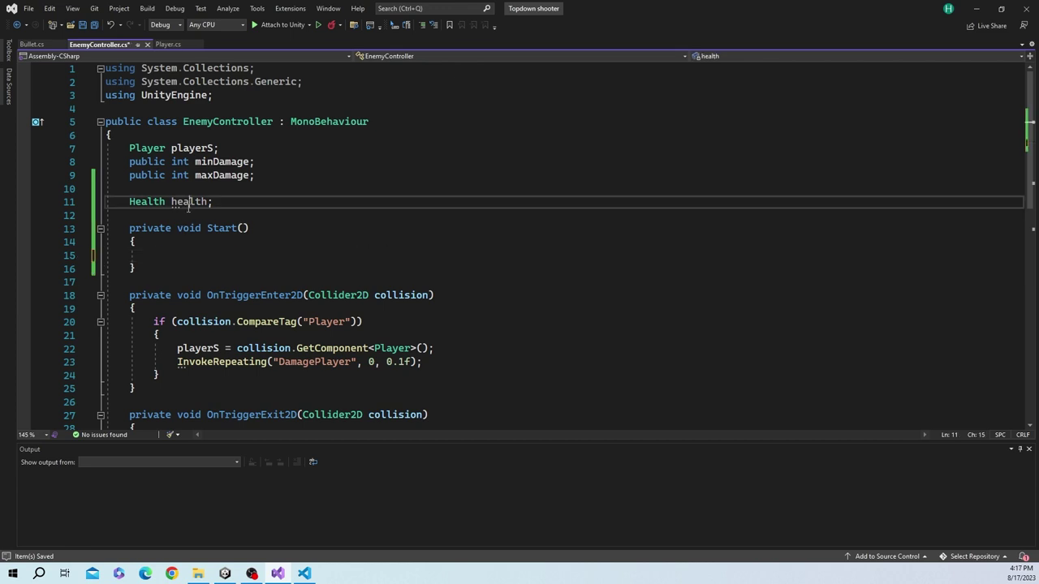
{"action": "key", "text": "ctrl+c"}
{"action": "left_click", "coordinate": [183, 255]}
{"action": "key", "text": "ctrl+v"}
{"action": "type", "text": "="}
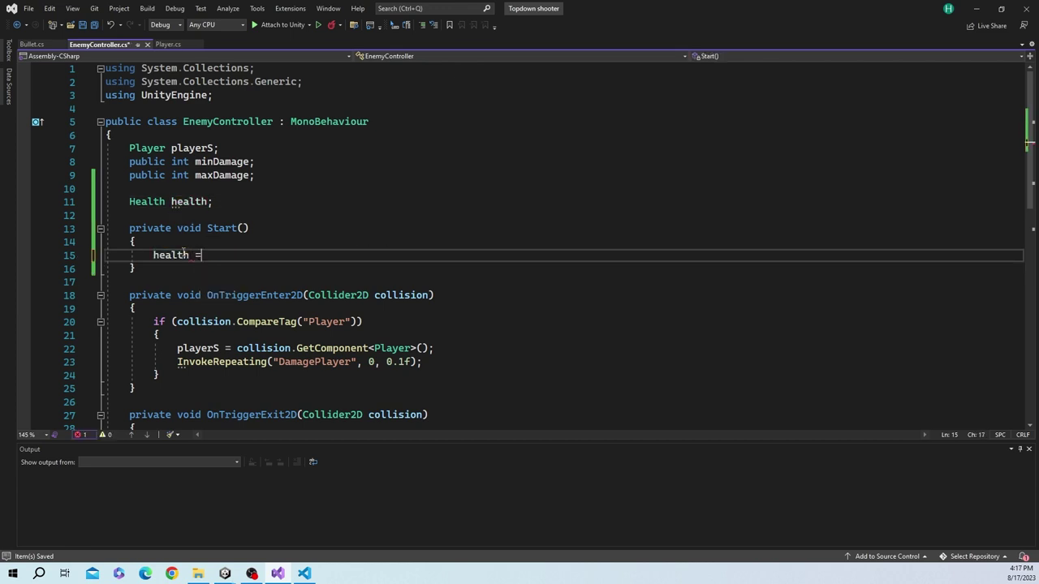
{"action": "type", "text": " get"}
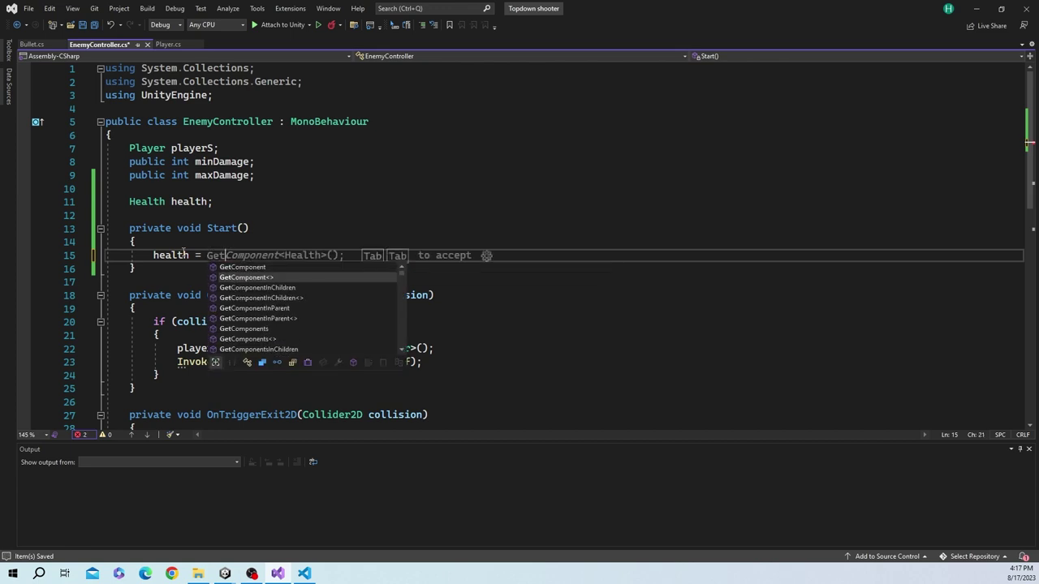
{"action": "key", "text": "Tab"}
{"action": "type", "text": "<"}
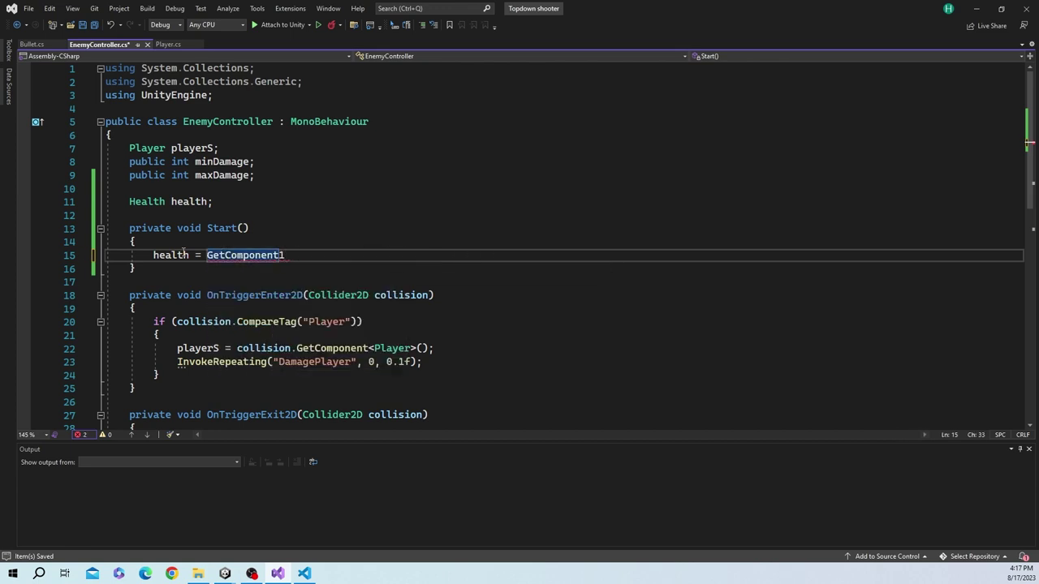
{"action": "key", "text": "BackSpace"}
{"action": "key", "text": "BackSpace"}
{"action": "key", "text": "BackSpace"}
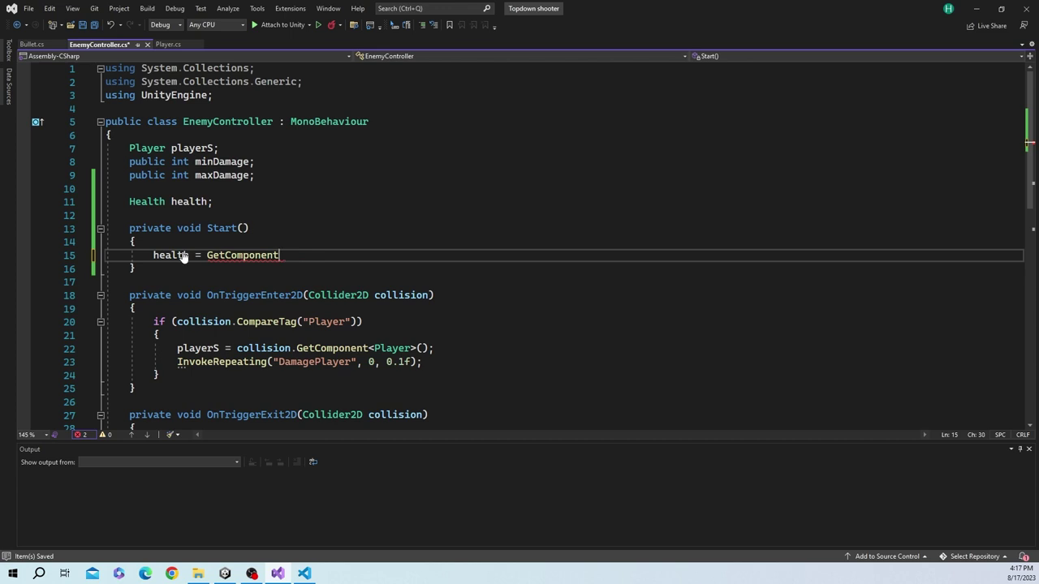
{"action": "key", "text": "ctrl+z"}
{"action": "key", "text": "BackSpace"}
{"action": "key", "text": "BackSpace"}
{"action": "type", "text": "et"}
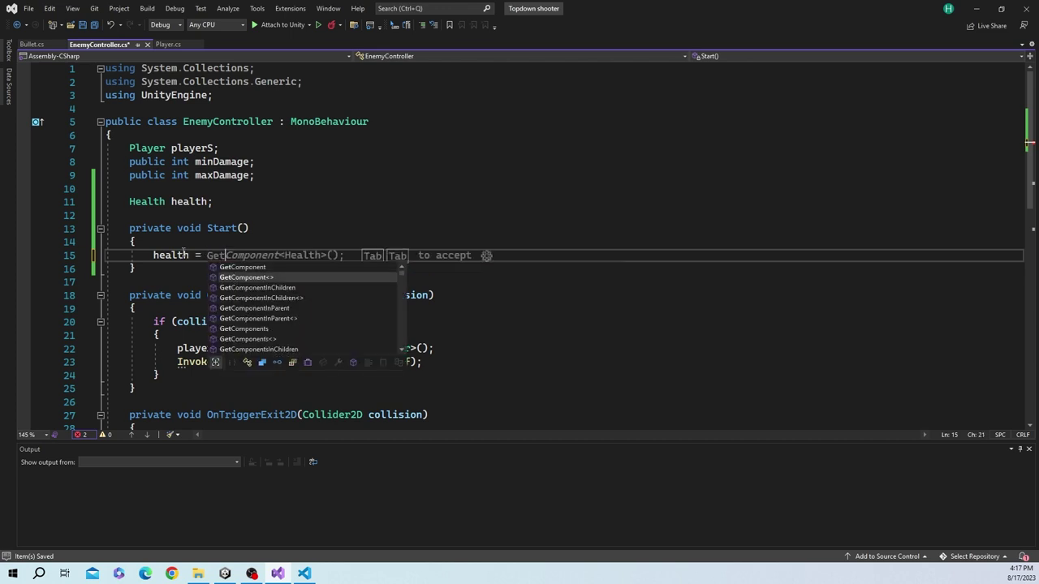
{"action": "key", "text": "Tab"}
{"action": "key", "text": "Tab"}
{"action": "key", "text": "ctrl+s"}
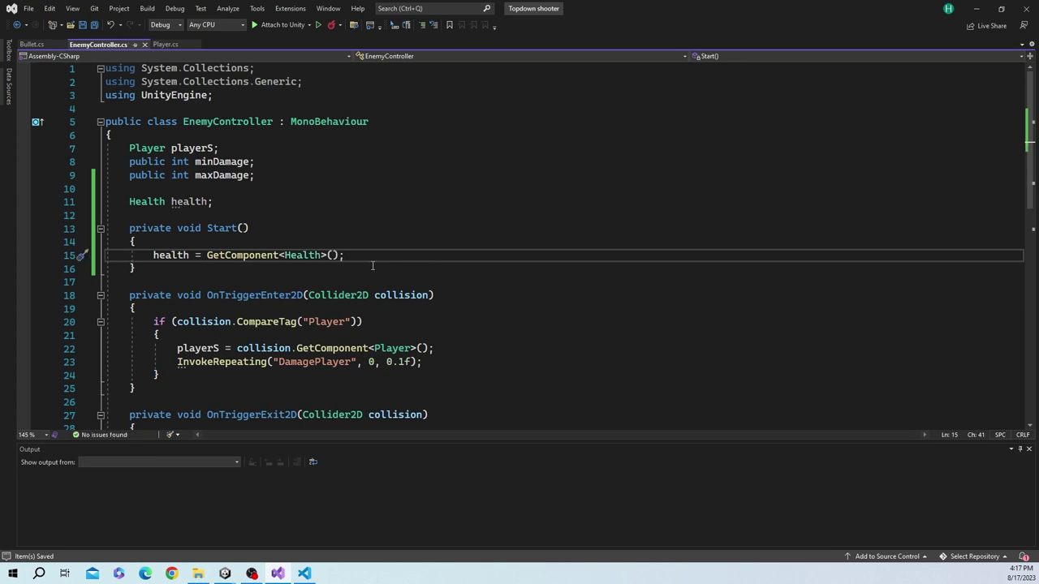
{"action": "mouse_move", "coordinate": [176, 255]}
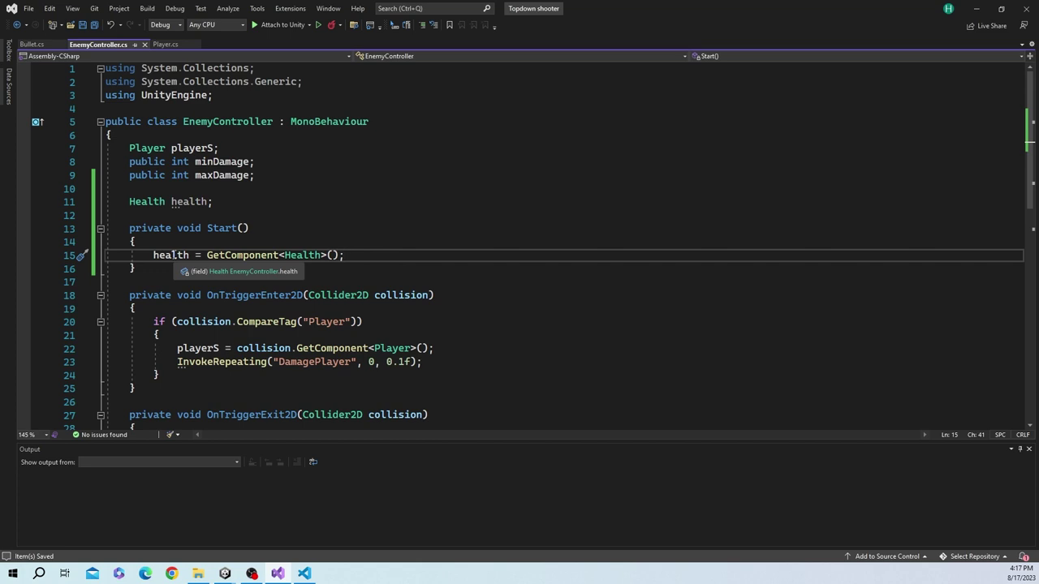
{"action": "left_click", "coordinate": [159, 266]}
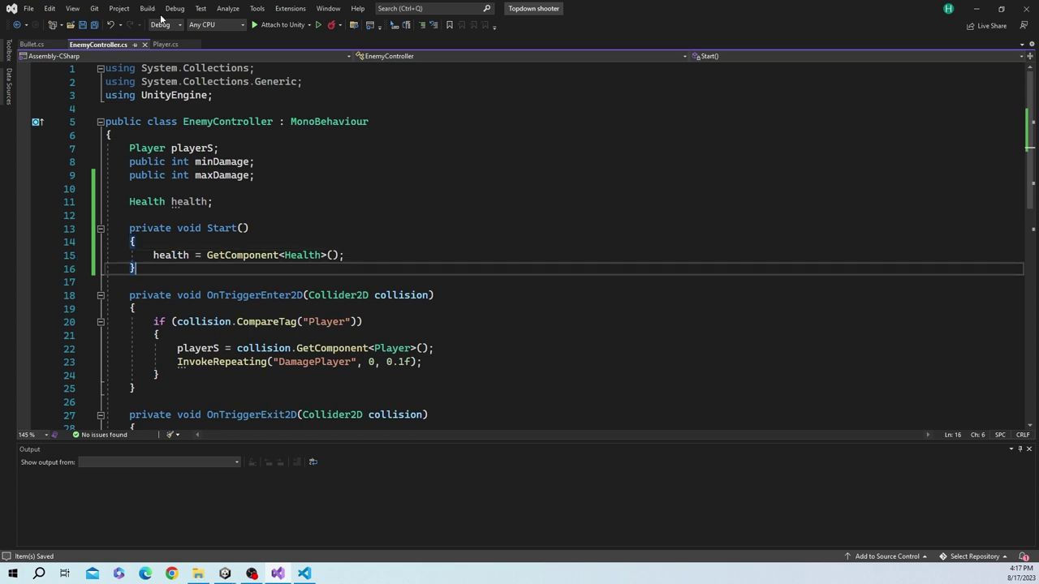
Copy Player's TakeDamage method and paste it below Start() in EnemyController
{"action": "left_click", "coordinate": [167, 43]}
{"action": "key", "text": "shift+Up"}
{"action": "key", "text": "shift+Up"}
{"action": "key", "text": "shift+Up"}
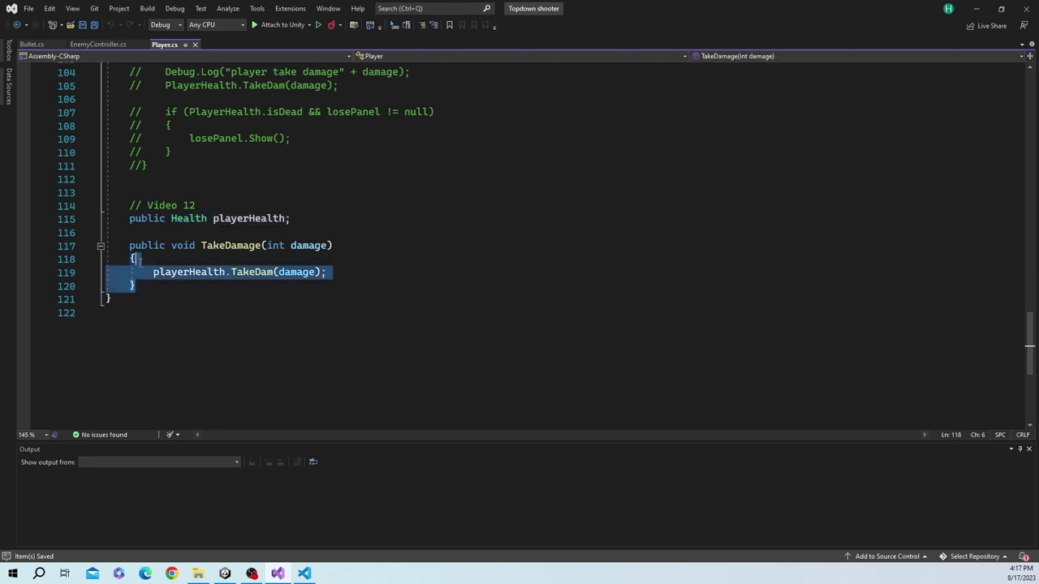
{"action": "key", "text": "shift+Up"}
{"action": "key", "text": "shift+Home"}
{"action": "left_click", "coordinate": [101, 44]}
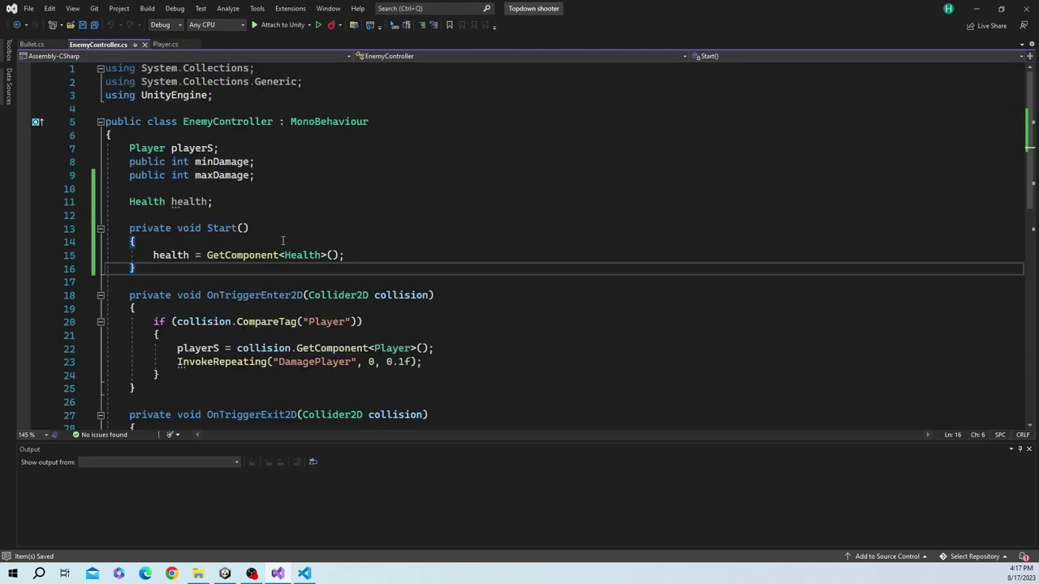
{"action": "key", "text": "Return"}
{"action": "key", "text": "Return"}
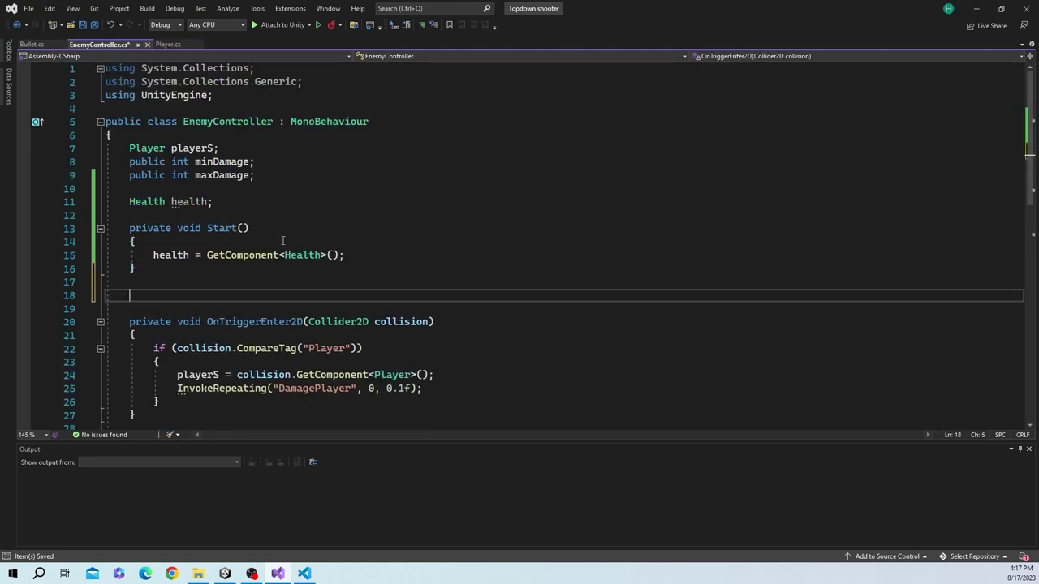
{"action": "key", "text": "ctrl+v"}
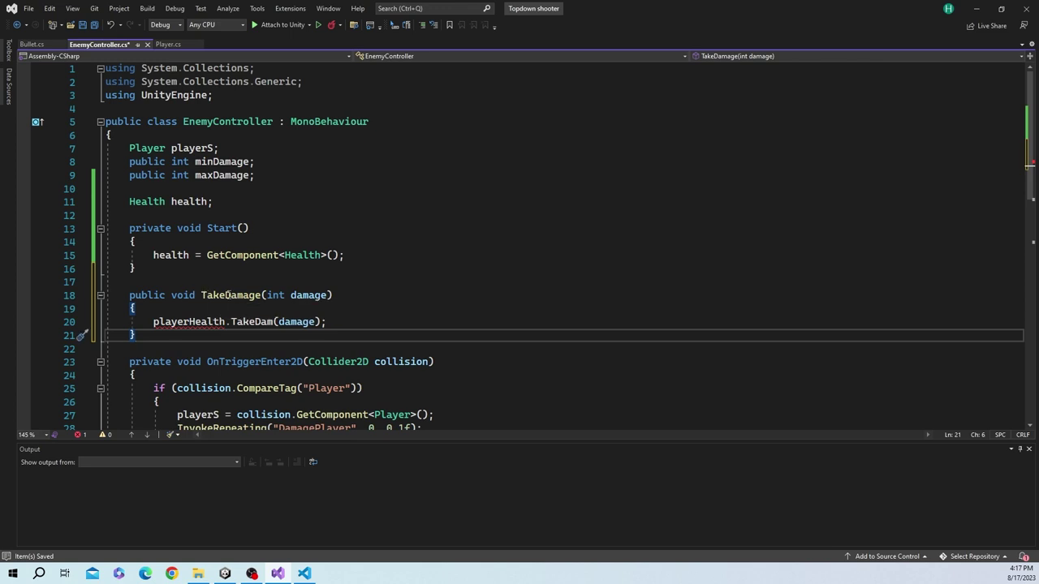
Replace playerHealth with health in the pasted TakeDamage, then return to Unity
{"action": "double_click", "coordinate": [187, 323]}
{"action": "double_click", "coordinate": [166, 257]}
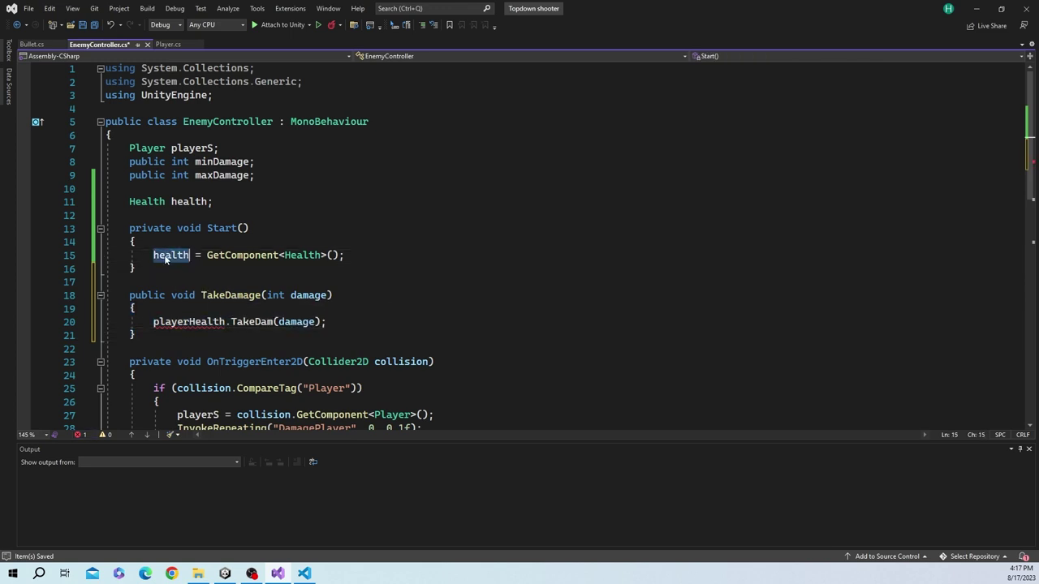
{"action": "key", "text": "ctrl+c"}
{"action": "double_click", "coordinate": [187, 322]}
{"action": "key", "text": "ctrl+v"}
{"action": "left_click", "coordinate": [414, 319]}
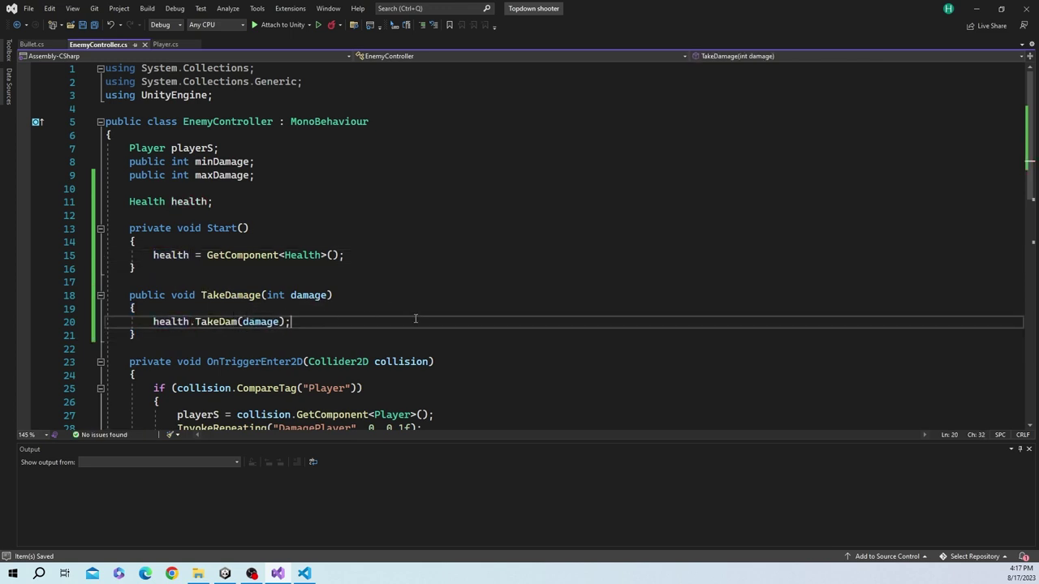
{"action": "key", "text": "alt+Tab"}
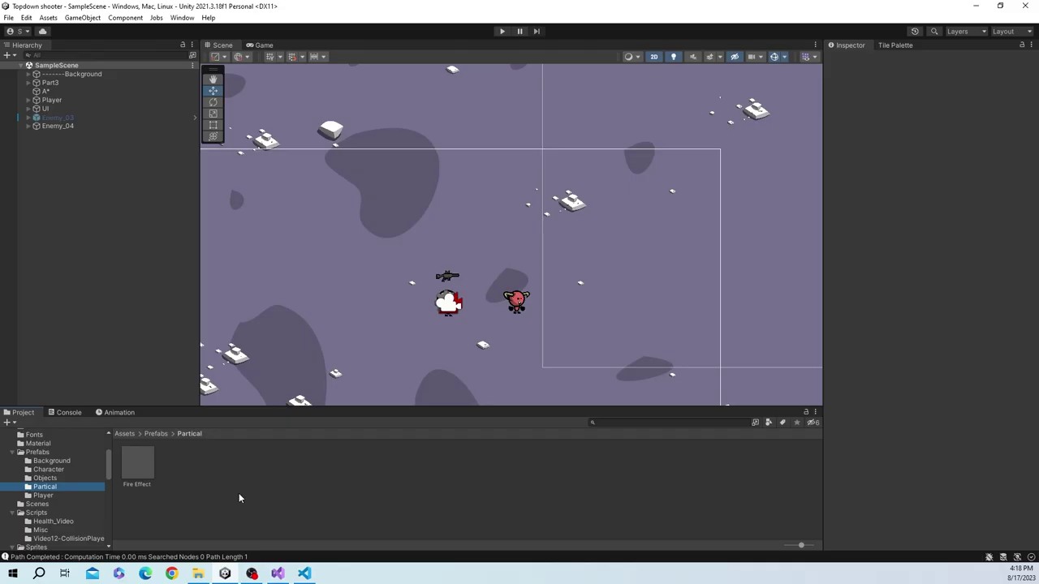
Replace the bullet prefab's missing script with the Bullet script
{"action": "left_click", "coordinate": [73, 479]}
{"action": "double_click", "coordinate": [126, 471]}
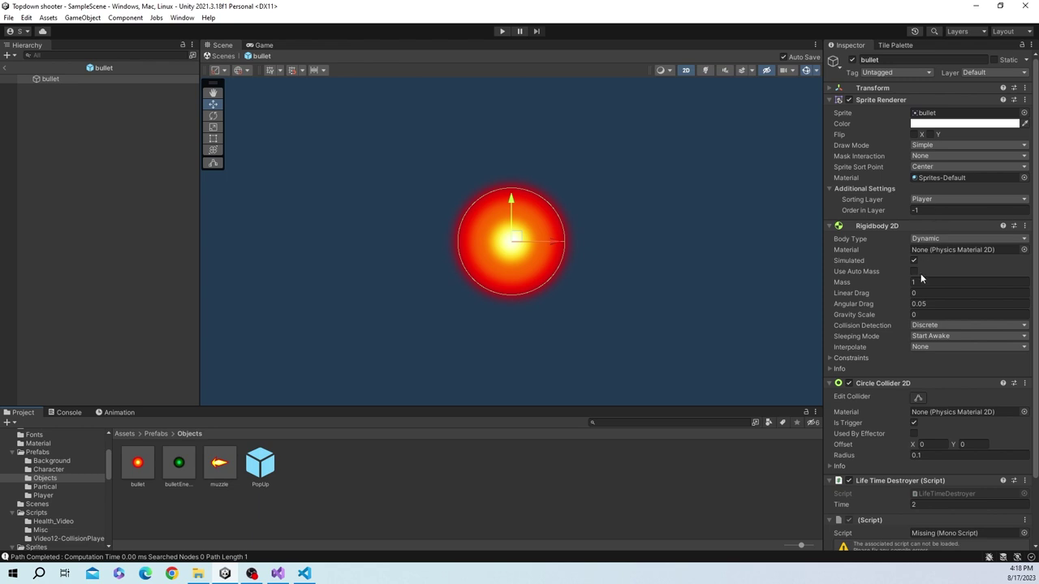
{"action": "scroll", "coordinate": [925, 308], "scroll_direction": "down", "scroll_amount": 3}
{"action": "left_click", "coordinate": [1024, 445]}
{"action": "left_click", "coordinate": [972, 339]}
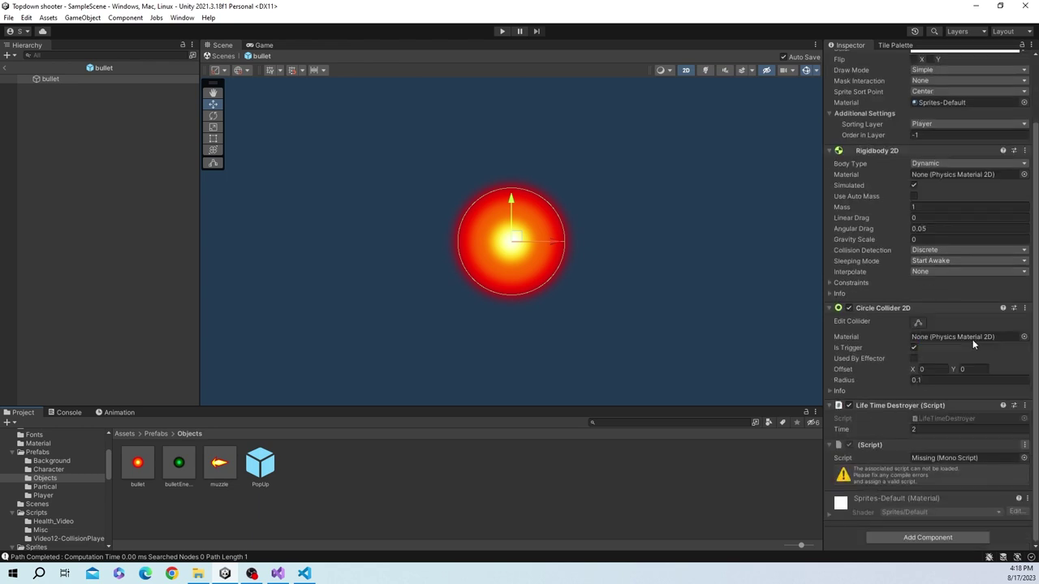
{"action": "left_click", "coordinate": [930, 536]}
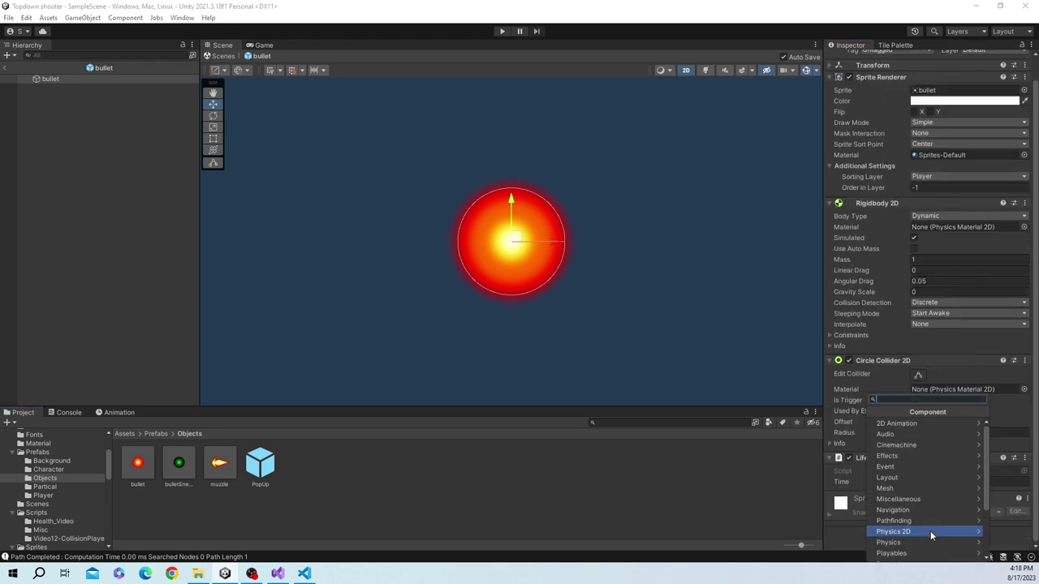
{"action": "type", "text": "bullet"}
{"action": "left_click", "coordinate": [896, 424]}
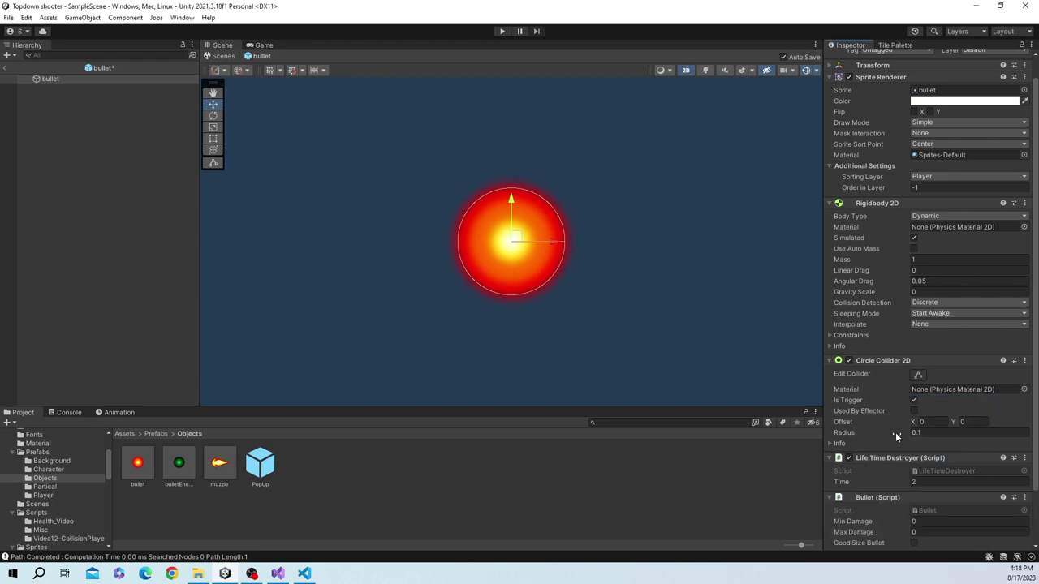
Set the bullet prefab's damage values (2, Min Damage raised to 5) and enable Good Size Bullet
{"action": "scroll", "coordinate": [917, 471], "scroll_direction": "down", "scroll_amount": 1}
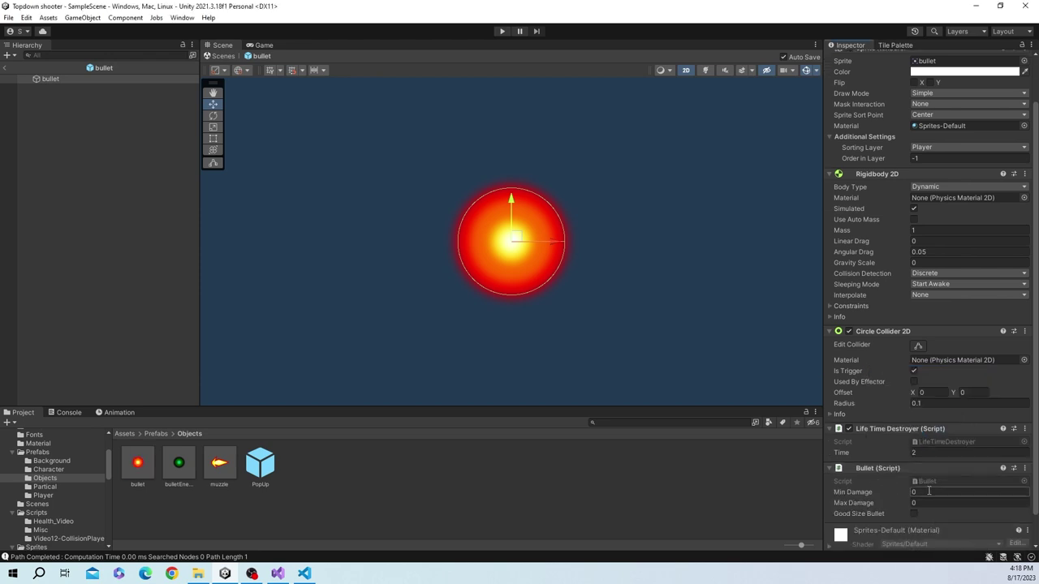
{"action": "type", "text": "2"}
{"action": "left_click", "coordinate": [930, 504]}
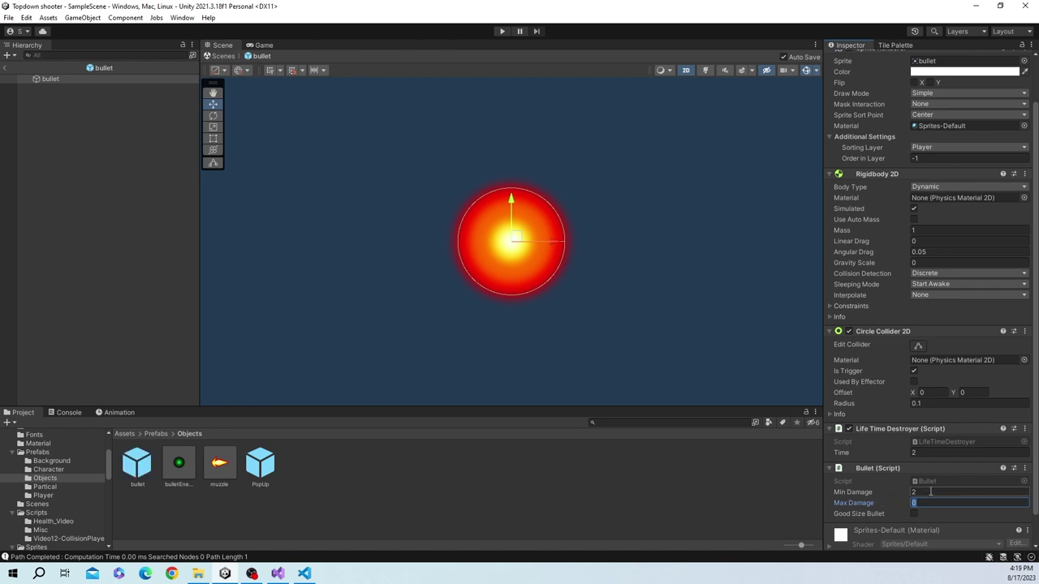
{"action": "left_click_drag", "start_coordinate": [885, 493], "coordinate": [901, 492]}
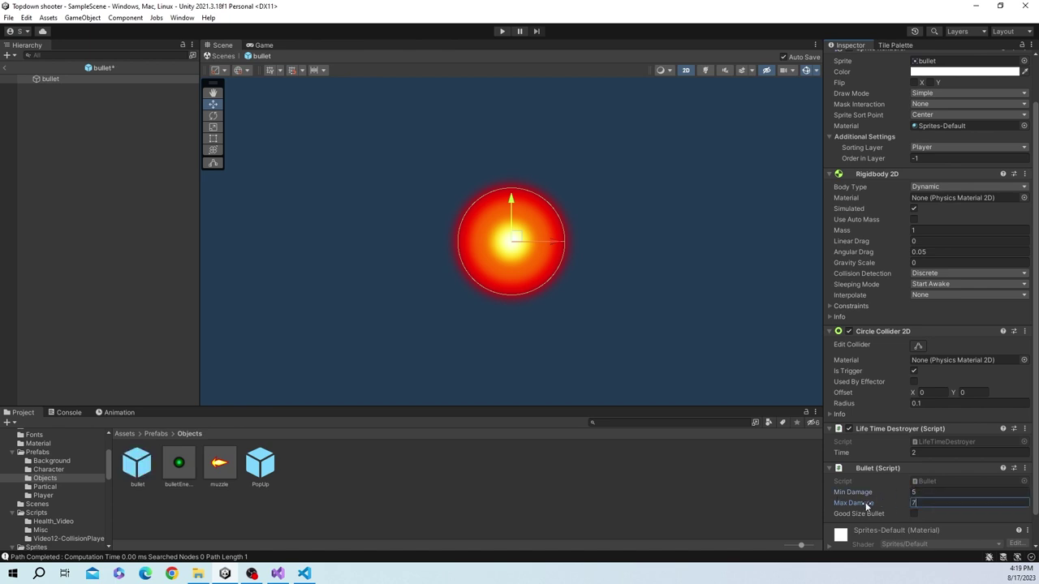
{"action": "left_click", "coordinate": [913, 514]}
Swap bulletEnemy's missing script for the Bullet script, leaving Good Size Bullet unchecked
{"action": "double_click", "coordinate": [187, 474]}
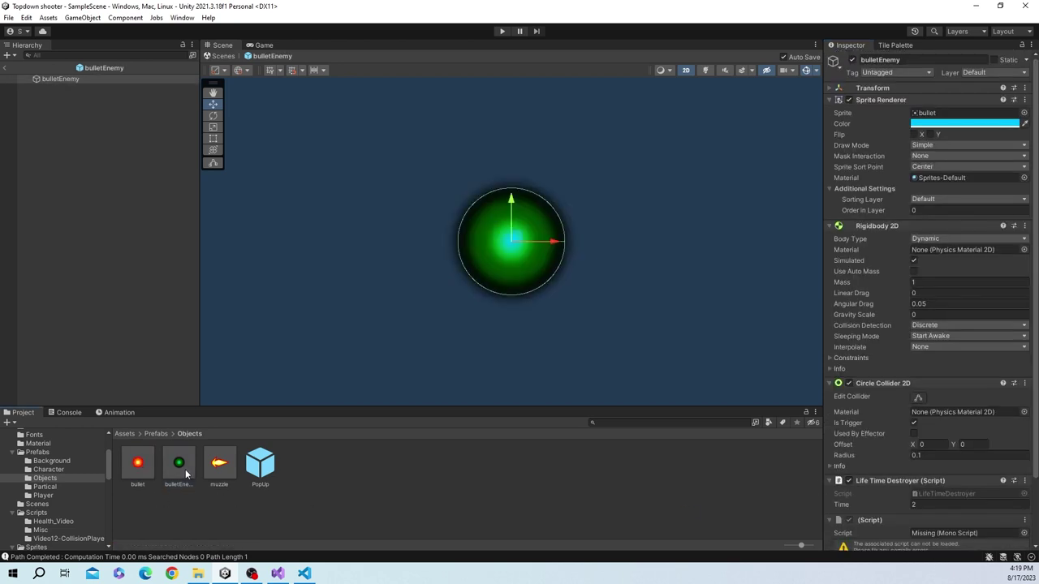
{"action": "scroll", "coordinate": [970, 357], "scroll_direction": "down", "scroll_amount": 2}
{"action": "left_click", "coordinate": [1024, 446]}
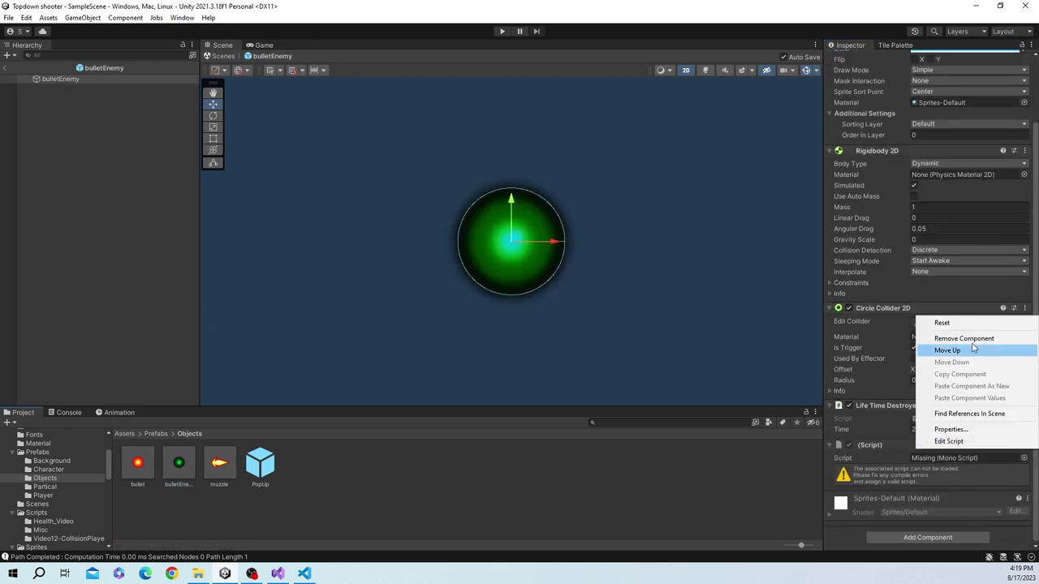
{"action": "left_click", "coordinate": [942, 339]}
{"action": "left_click", "coordinate": [928, 537]}
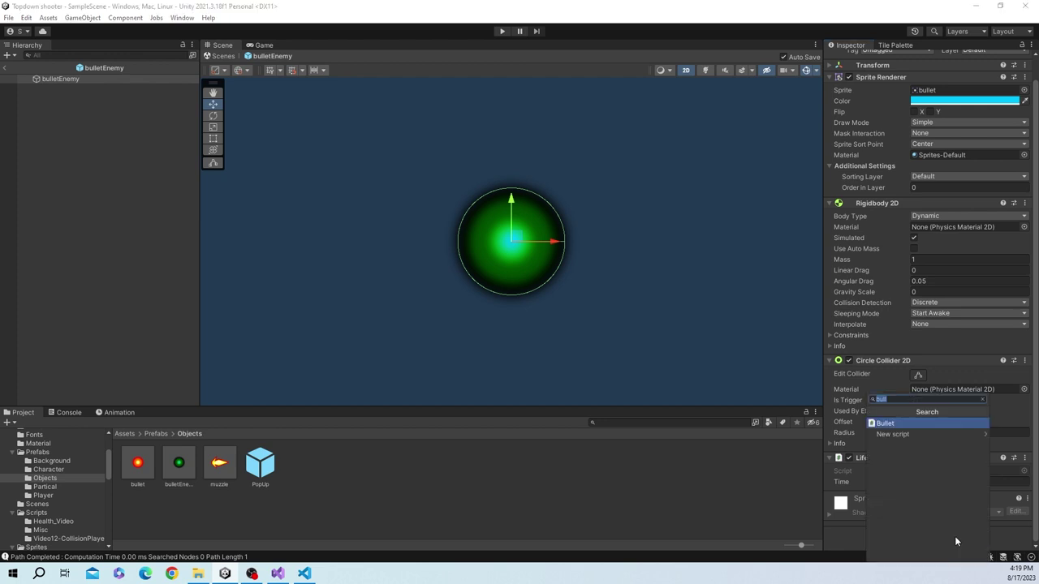
{"action": "left_click", "coordinate": [893, 425]}
{"action": "scroll", "coordinate": [892, 512], "scroll_direction": "down", "scroll_amount": 2}
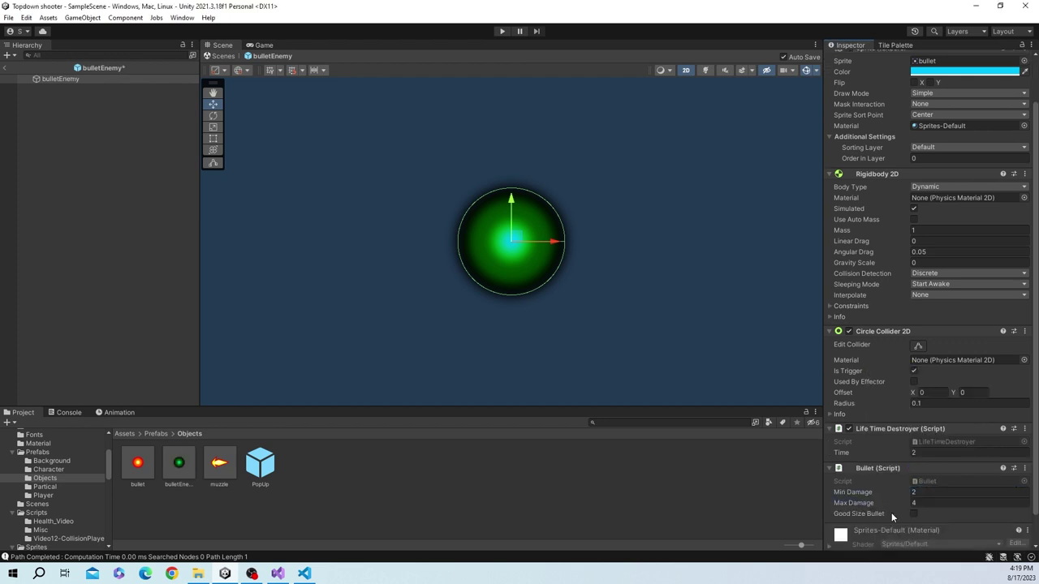
{"action": "left_click", "coordinate": [915, 482]}
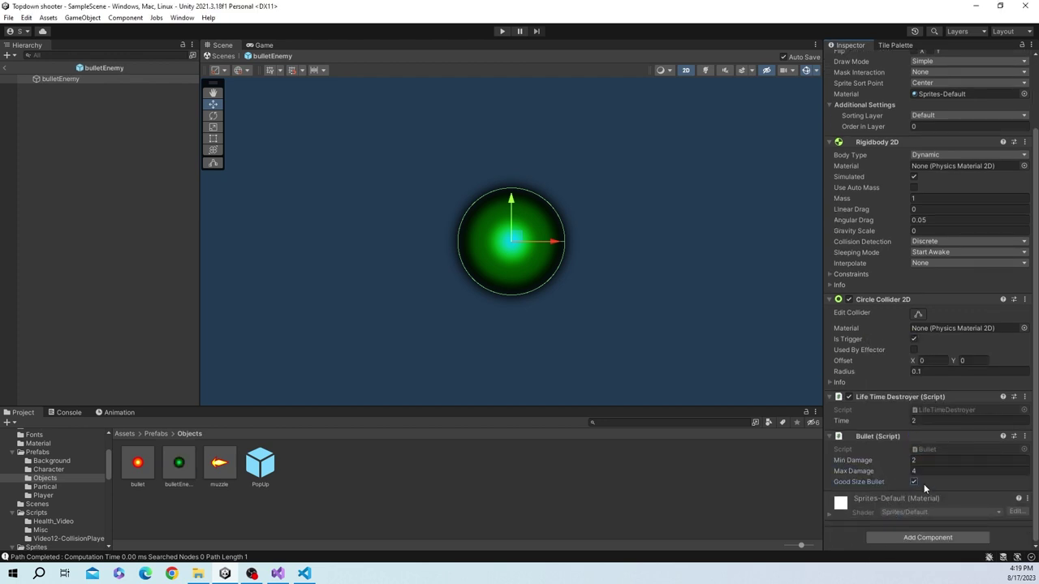
{"action": "left_click", "coordinate": [913, 483]}
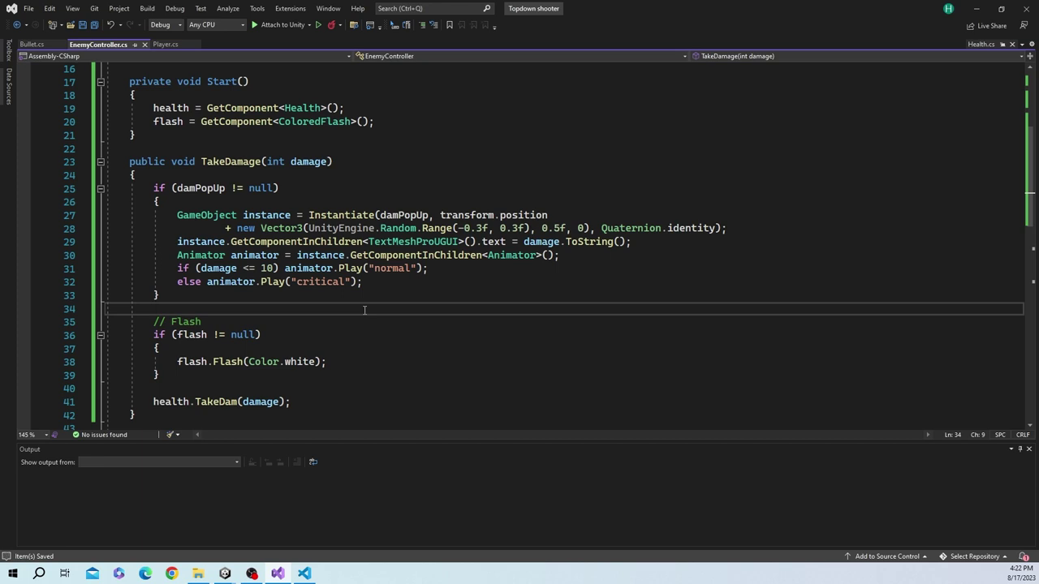
Review the damPopUp and flash if-blocks in TakeDamage, then go back to Unity
{"action": "left_click_drag", "start_coordinate": [255, 298], "coordinate": [158, 189]}
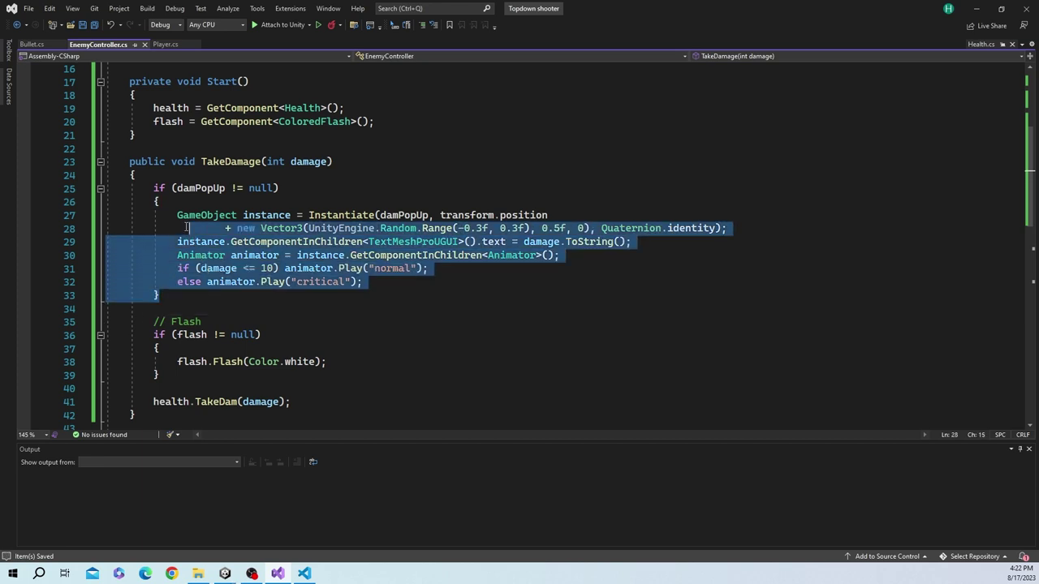
{"action": "left_click", "coordinate": [189, 361]}
{"action": "left_click_drag", "start_coordinate": [161, 375], "coordinate": [156, 337]}
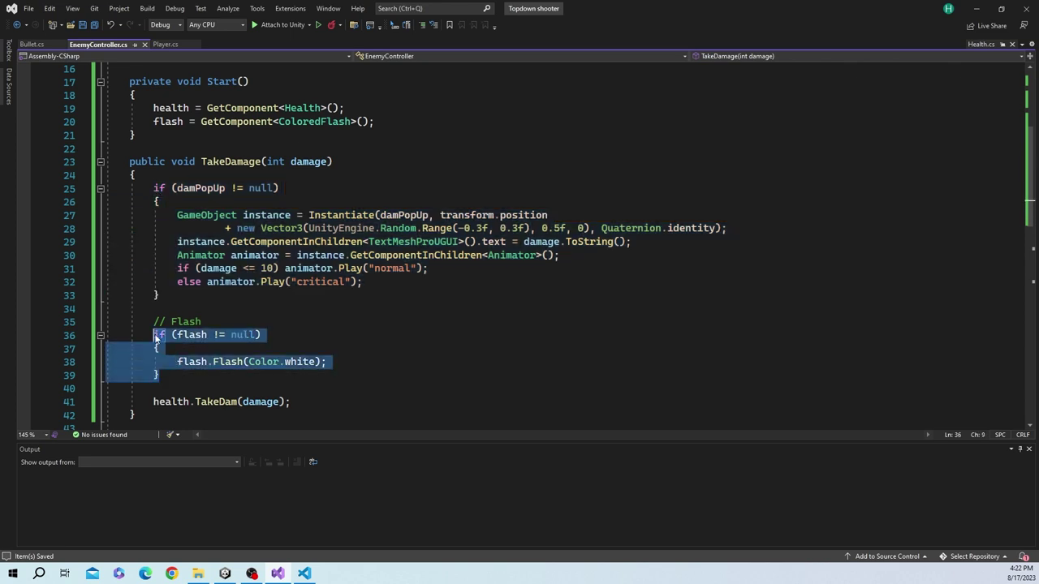
{"action": "left_click", "coordinate": [324, 375]}
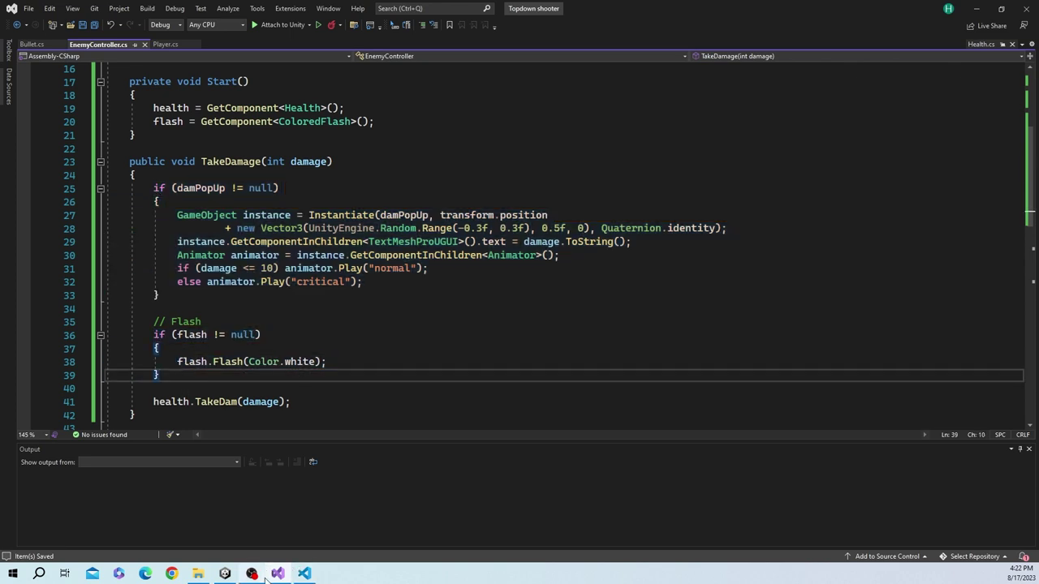
{"action": "left_click", "coordinate": [229, 573]}
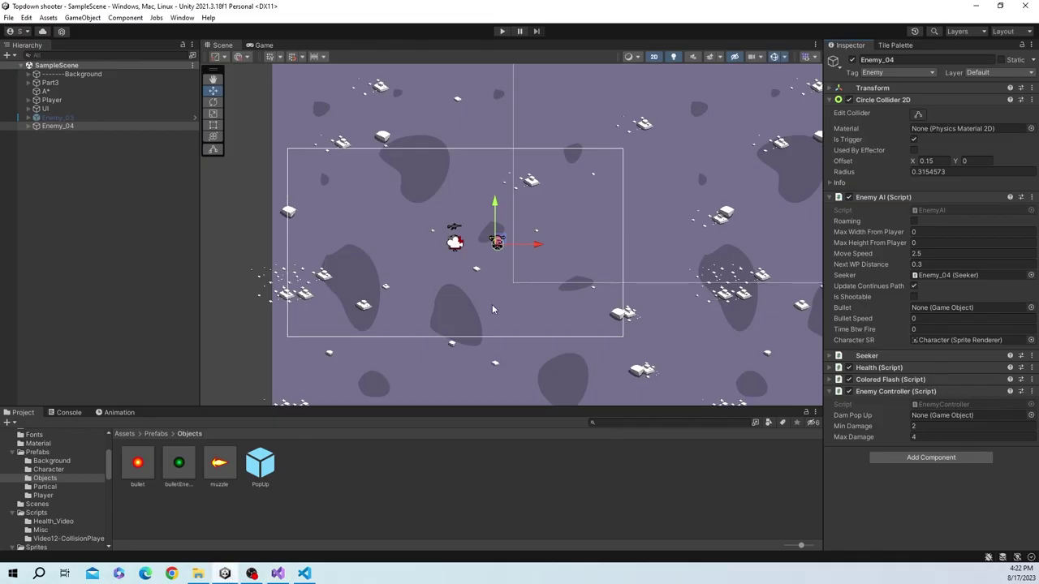
Play-test briefly by moving and firing at the enemy, then return to Visual Studio
{"action": "left_click", "coordinate": [502, 31]}
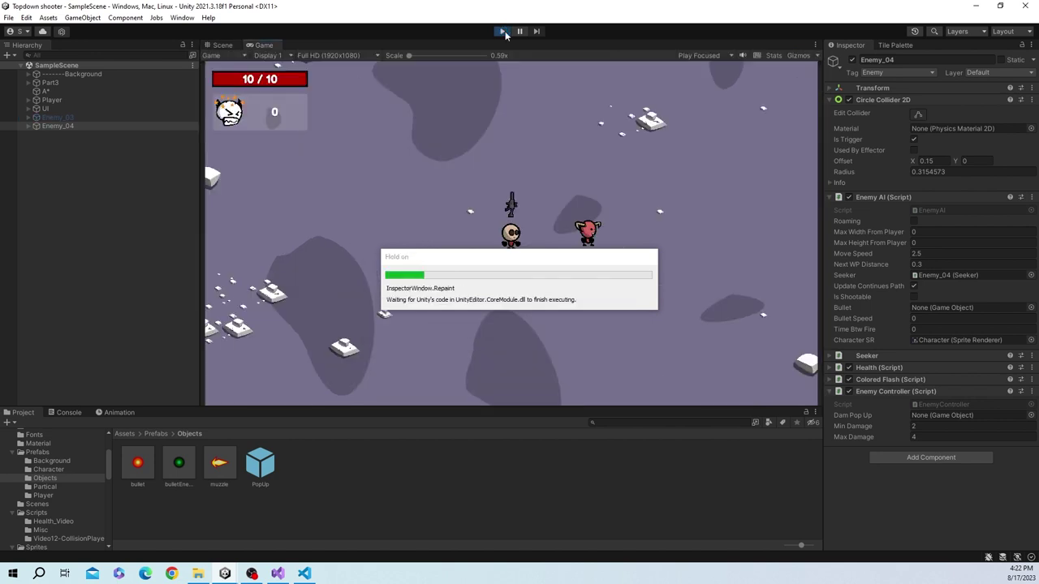
{"action": "left_click", "coordinate": [605, 237]}
{"action": "key", "text": "a"}
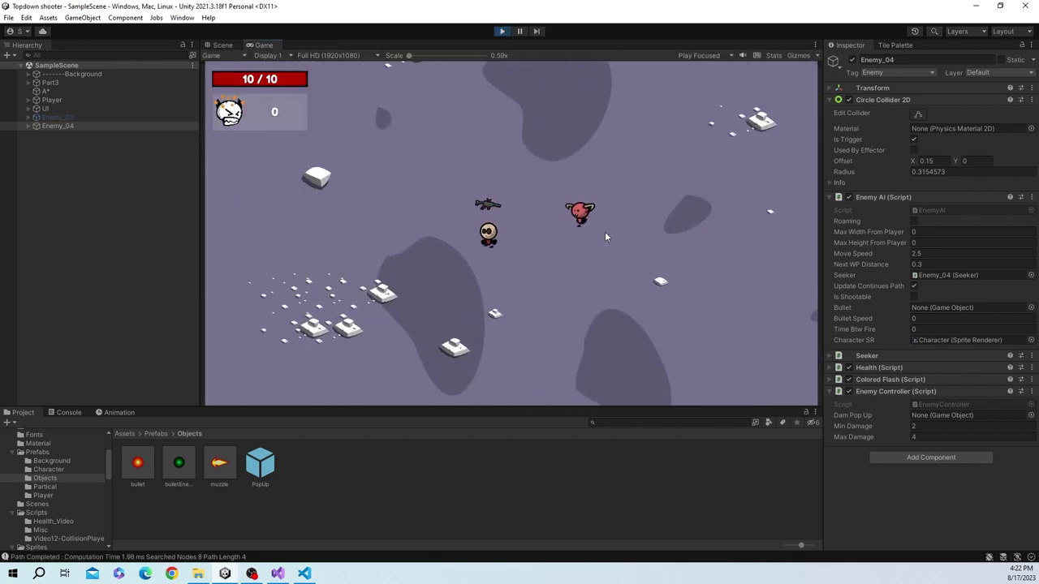
{"action": "key", "text": "alt+Tab"}
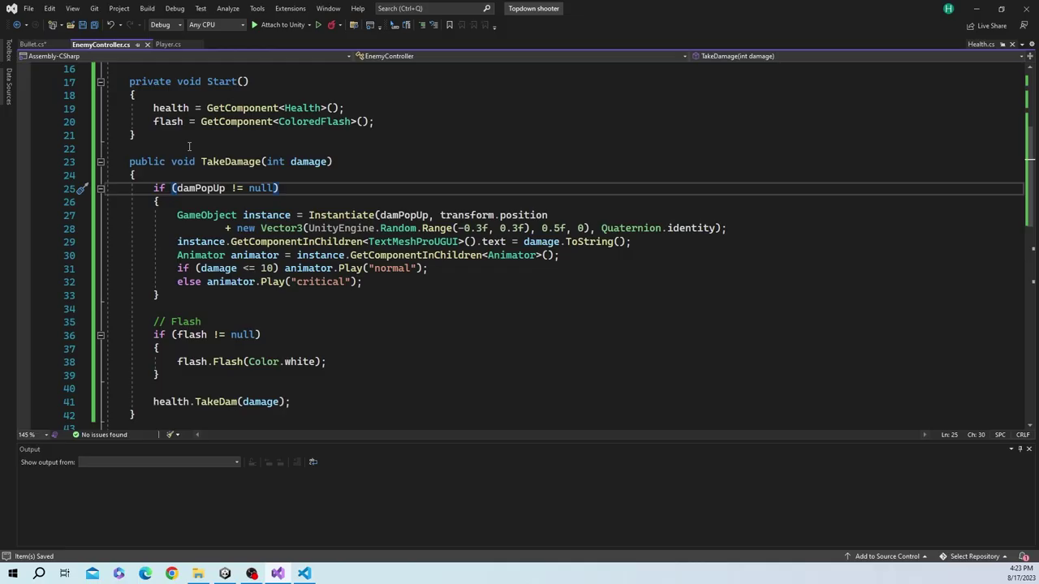
In Bullet.cs, uncomment line 23, change GetComponent<Player> to GetComponent<EnemyController>, and save
{"action": "left_click", "coordinate": [45, 46]}
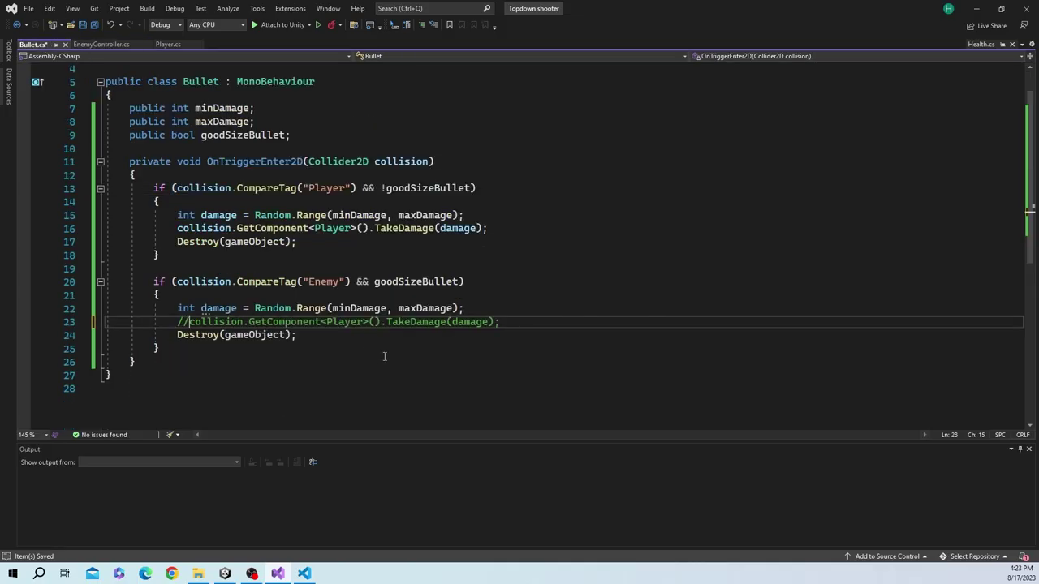
{"action": "key", "text": "BackSpace"}
{"action": "key", "text": "BackSpace"}
{"action": "left_click", "coordinate": [351, 321]}
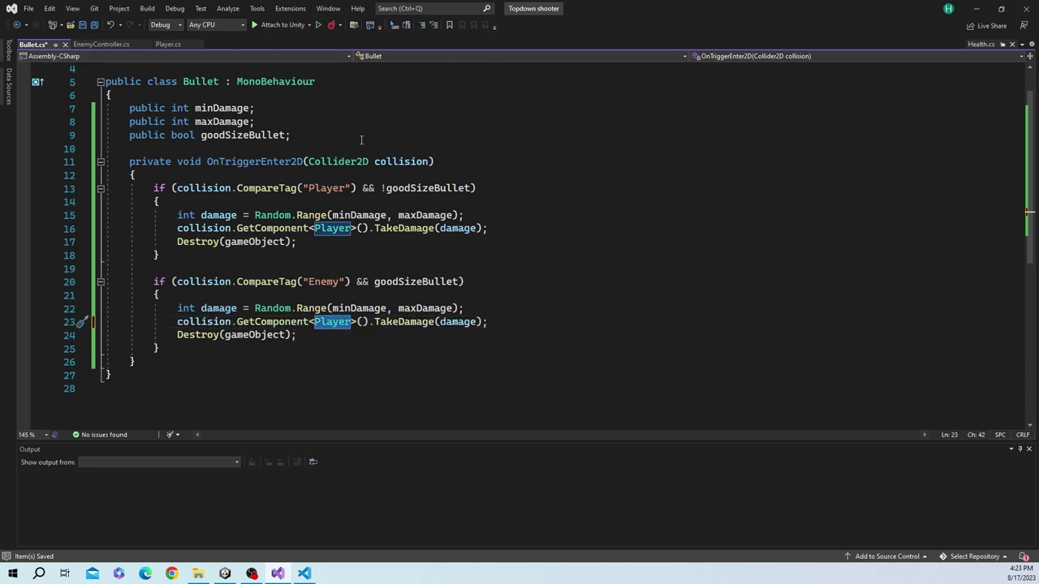
{"action": "type", "text": "E"}
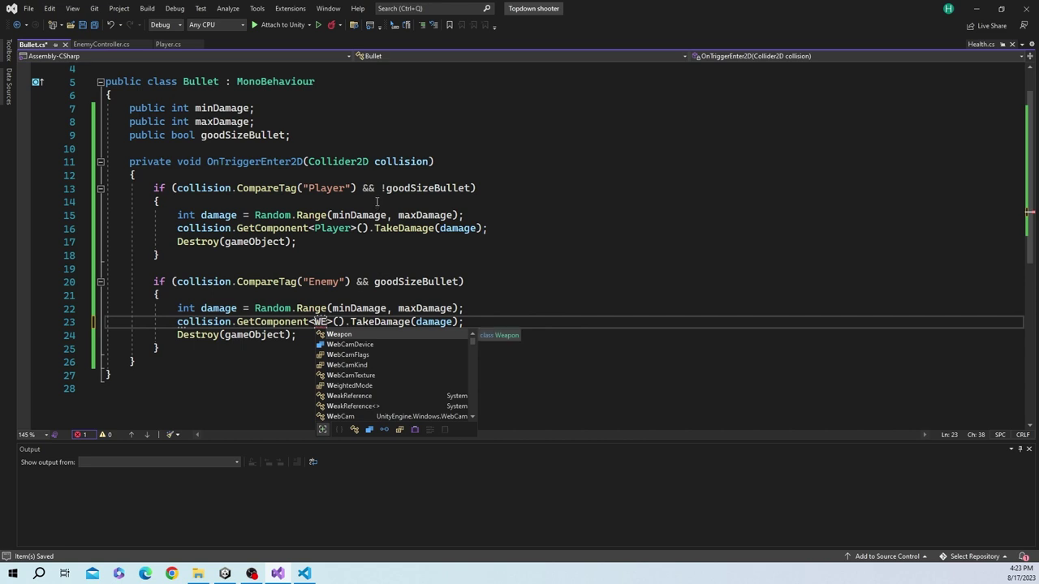
{"action": "type", "text": "nem"}
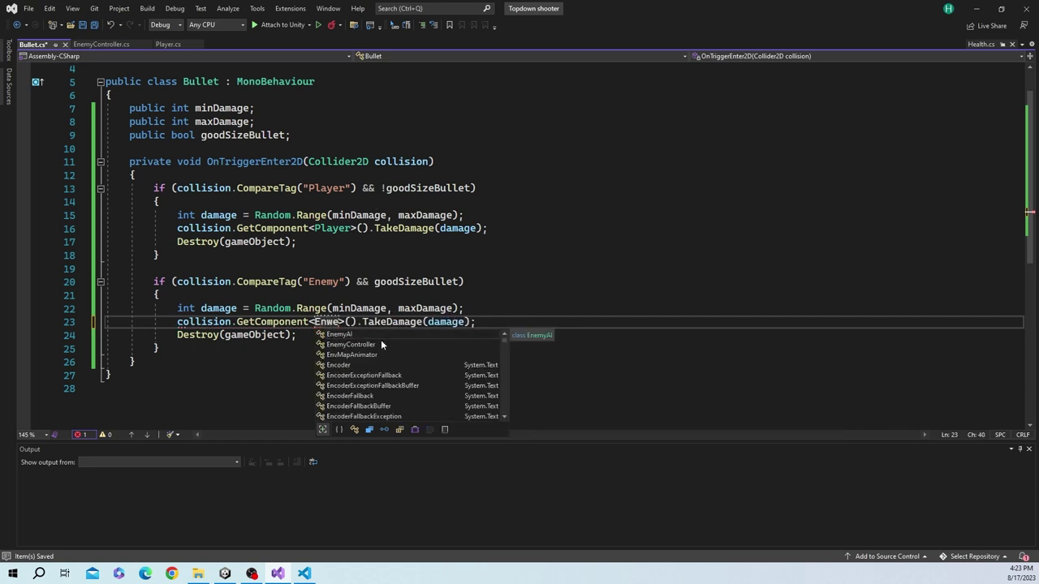
{"action": "key", "text": "Tab"}
{"action": "left_click", "coordinate": [557, 308]}
{"action": "key", "text": "ctrl+s"}
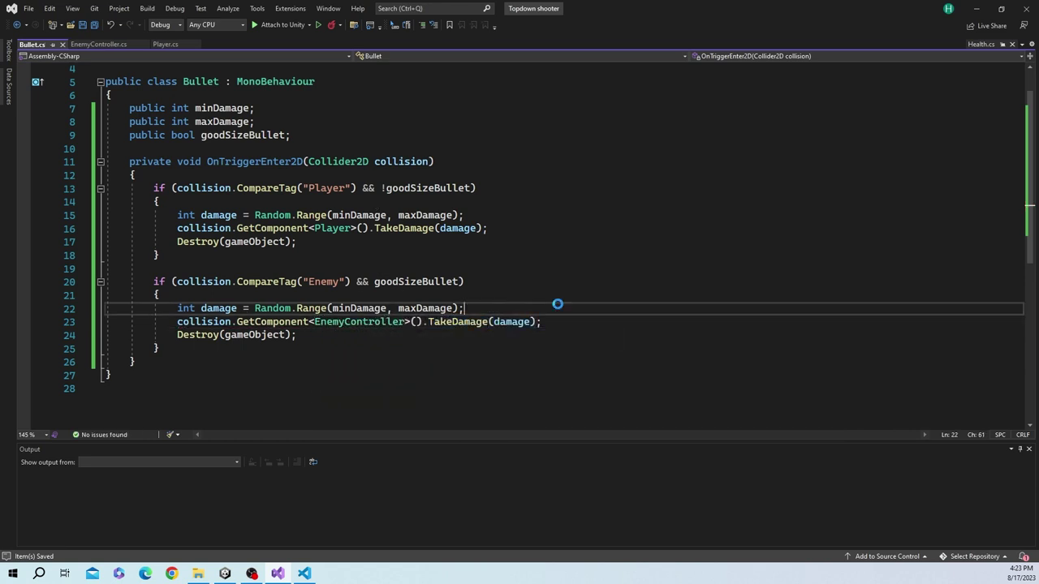
Play-test in Unity, moving with WASD and shooting Enemy_04 until it flashes and dies
{"action": "left_click", "coordinate": [230, 574]}
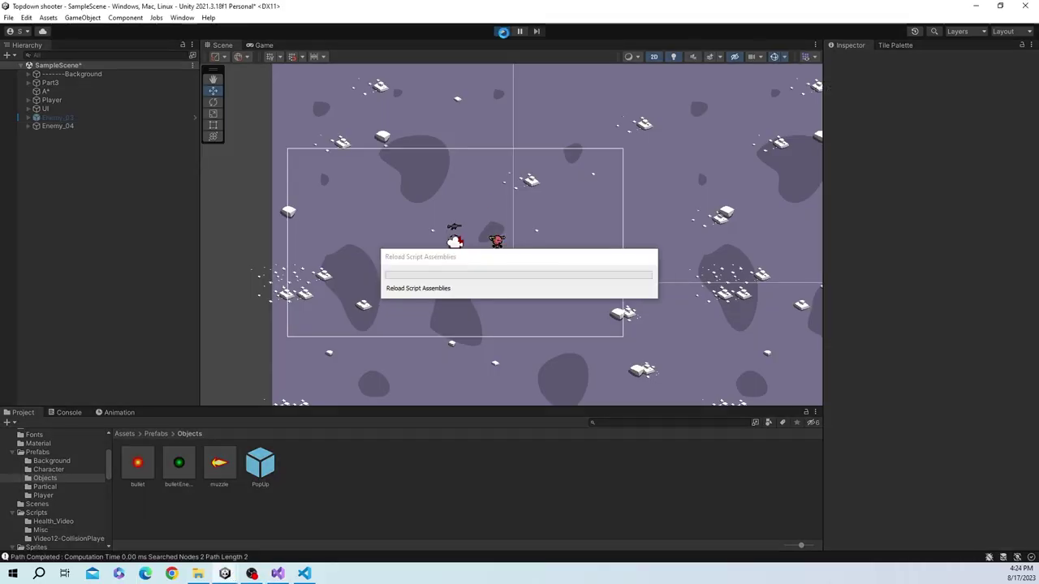
{"action": "left_click", "coordinate": [503, 31]}
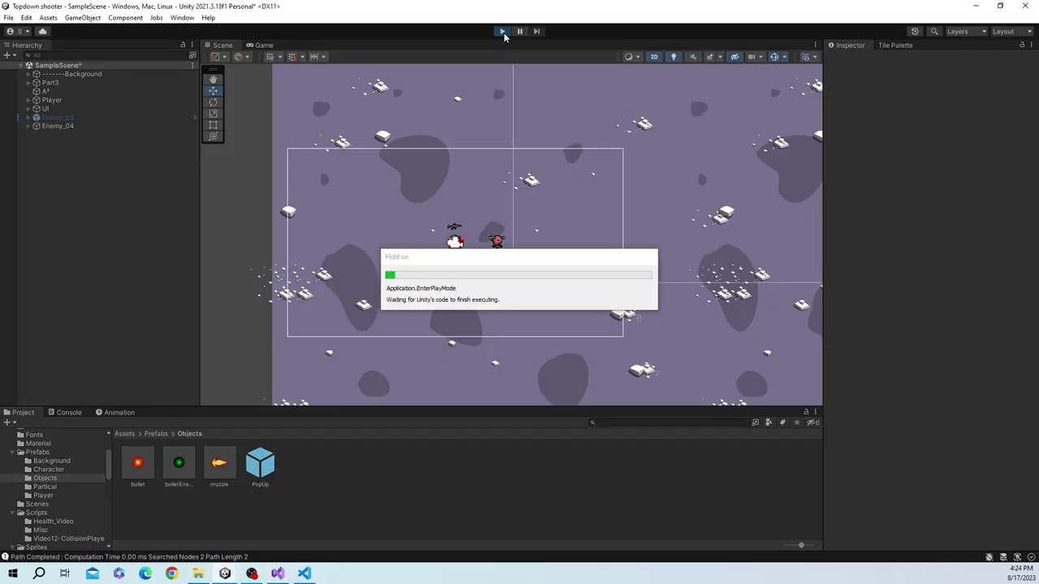
{"action": "key", "text": "a"}
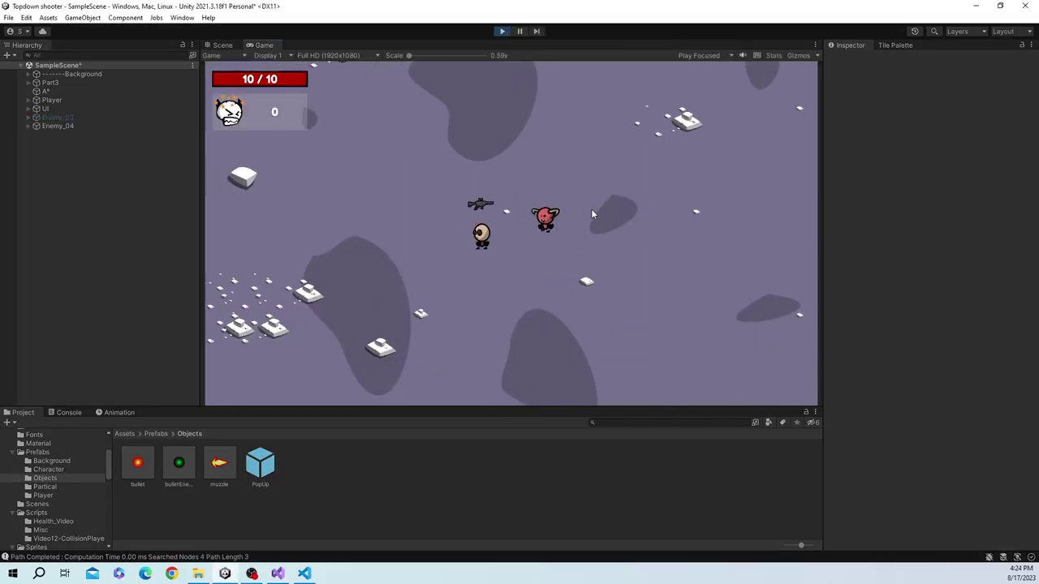
{"action": "key", "text": "w"}
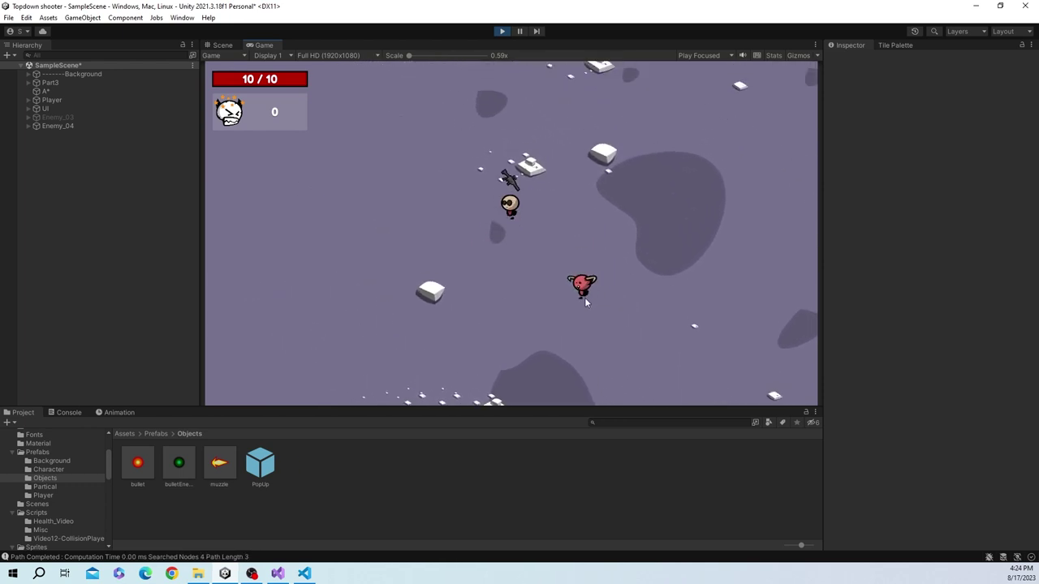
{"action": "left_click", "coordinate": [583, 303]}
{"action": "key", "text": "d"}
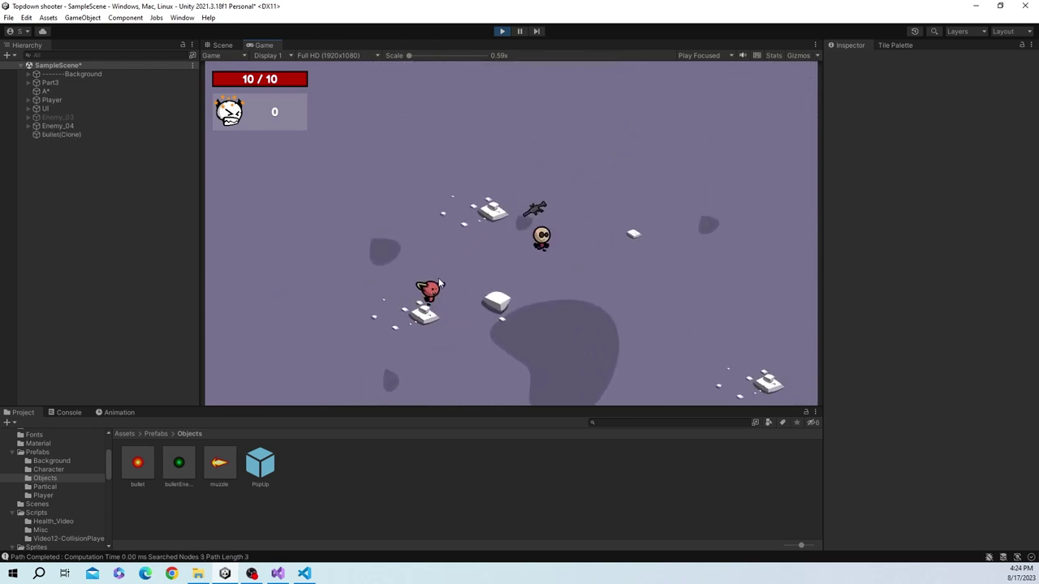
{"action": "left_click", "coordinate": [412, 266]}
{"action": "left_click", "coordinate": [420, 257]}
{"action": "key", "text": "d"}
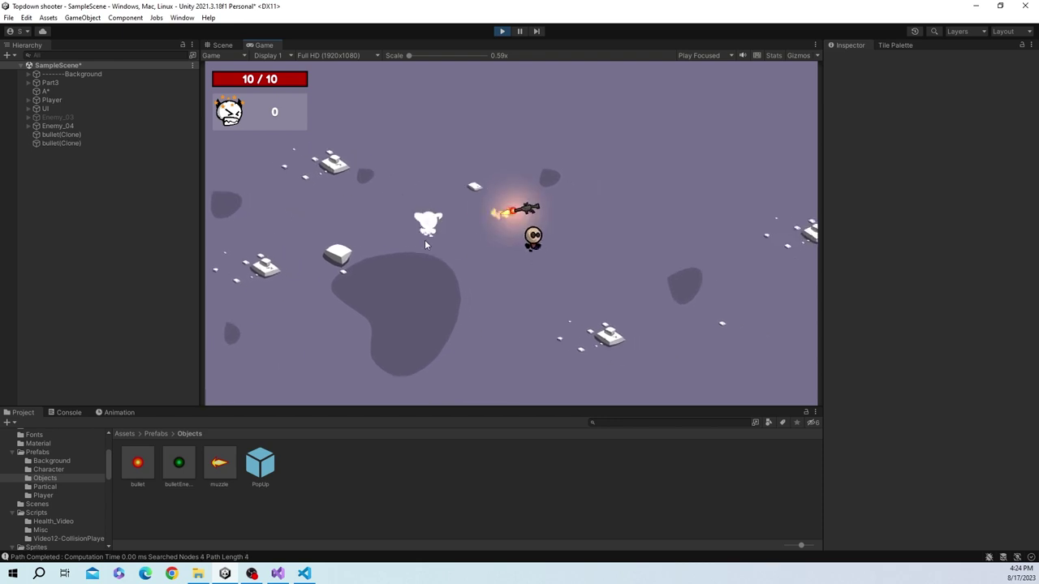
{"action": "key", "text": "d"}
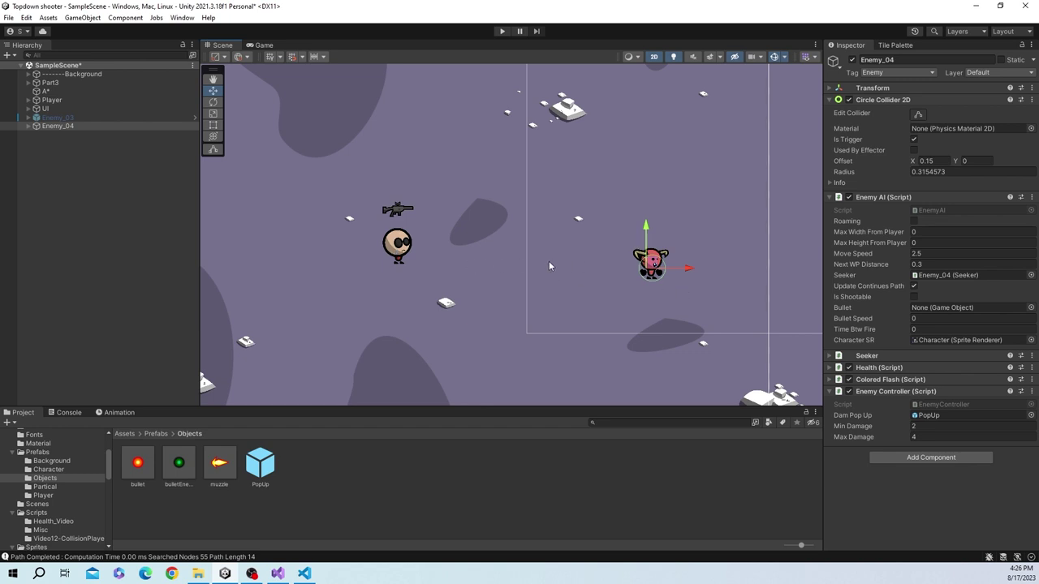
Select Enemy_03, then play and shoot both enemies to see damage popups while dodging around
{"action": "left_click", "coordinate": [111, 120]}
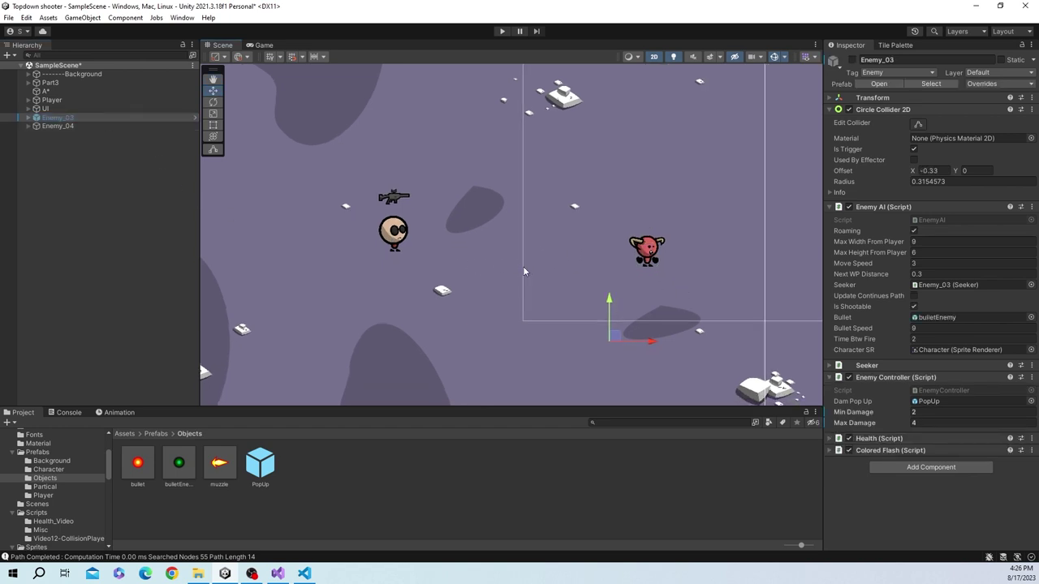
{"action": "left_click", "coordinate": [501, 32]}
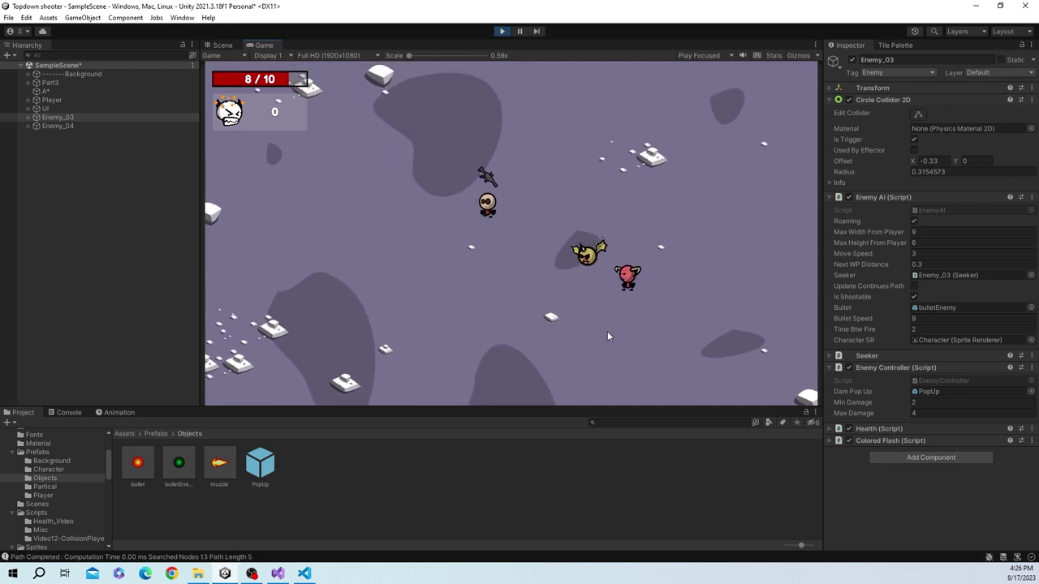
{"action": "key", "text": "w"}
{"action": "key", "text": "a"}
{"action": "left_click", "coordinate": [602, 304]}
{"action": "left_click", "coordinate": [556, 322]}
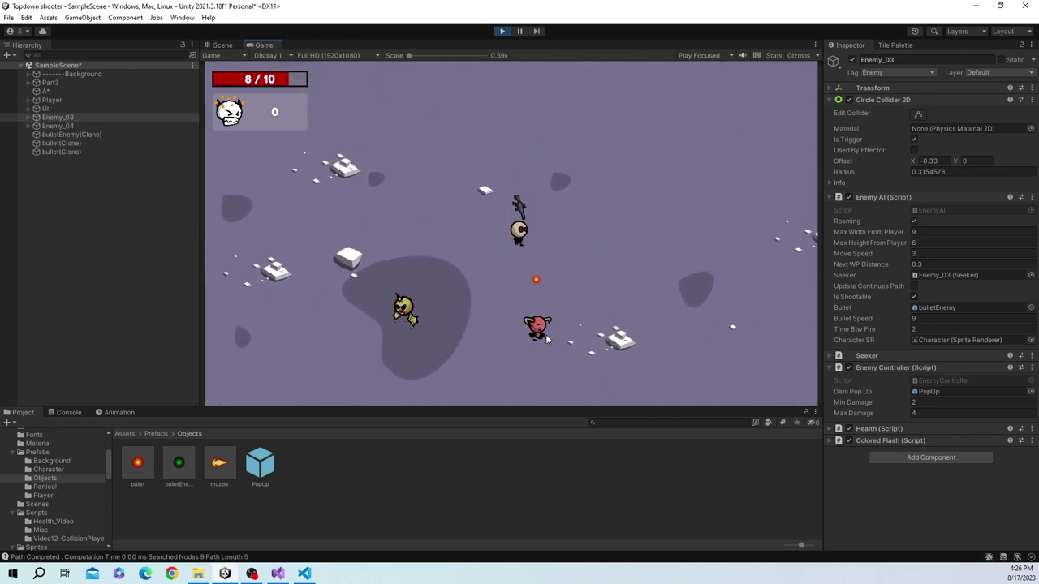
{"action": "key", "text": "w"}
{"action": "key", "text": "d"}
{"action": "left_click", "coordinate": [505, 305]}
{"action": "left_click", "coordinate": [517, 305]}
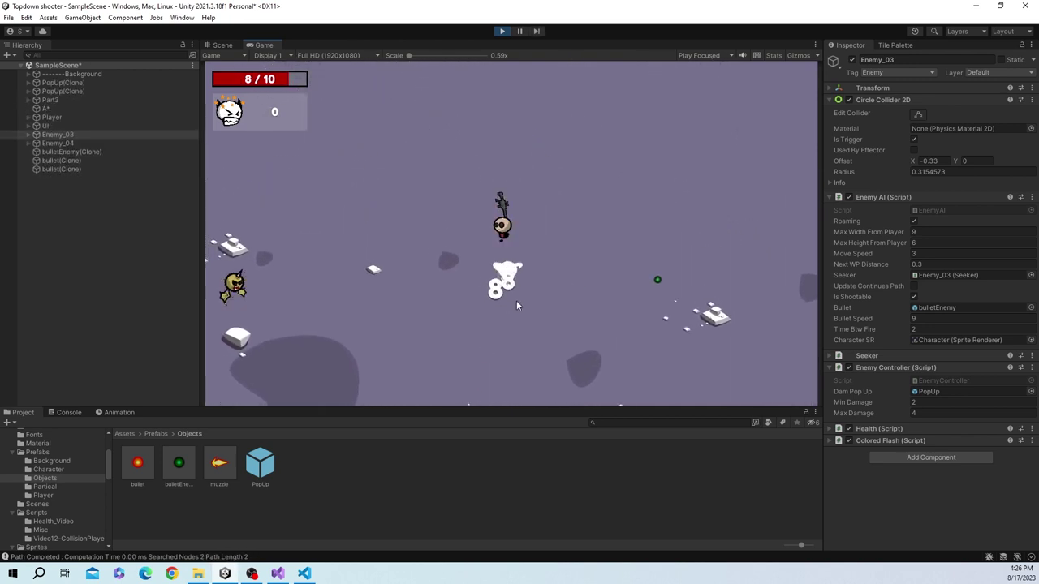
{"action": "left_click", "coordinate": [554, 305]}
{"action": "key", "text": "w"}
{"action": "key", "text": "a"}
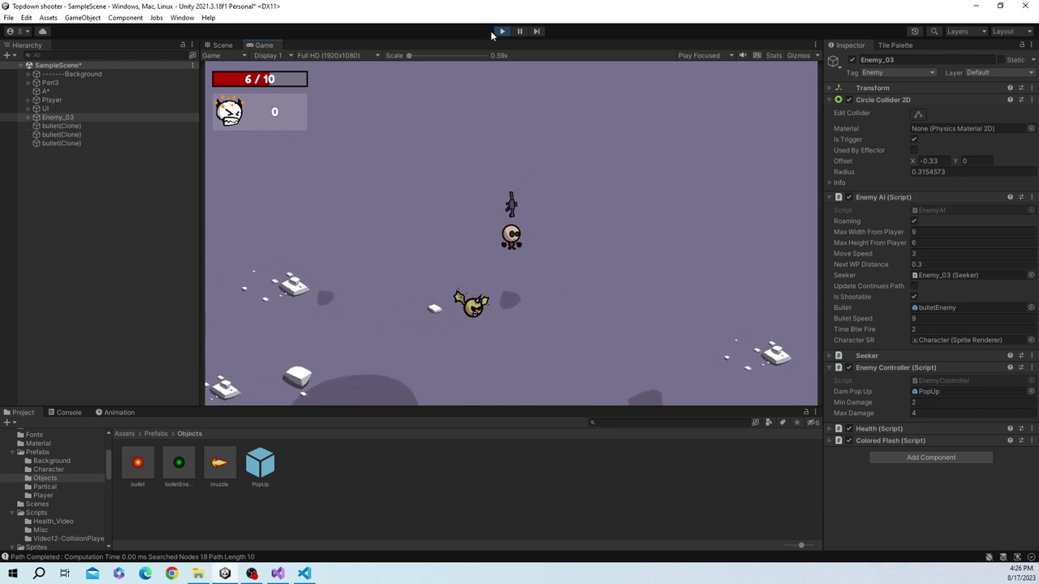